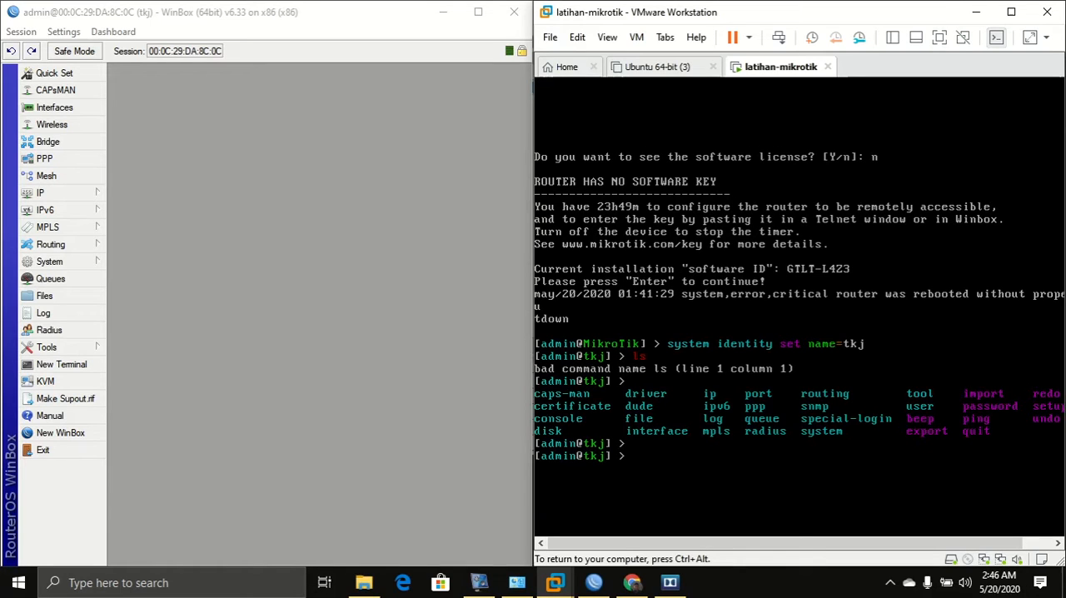
# Examine the router's interface list and its IP address list.
pyautogui.hotkey('ctrl', 'alt')
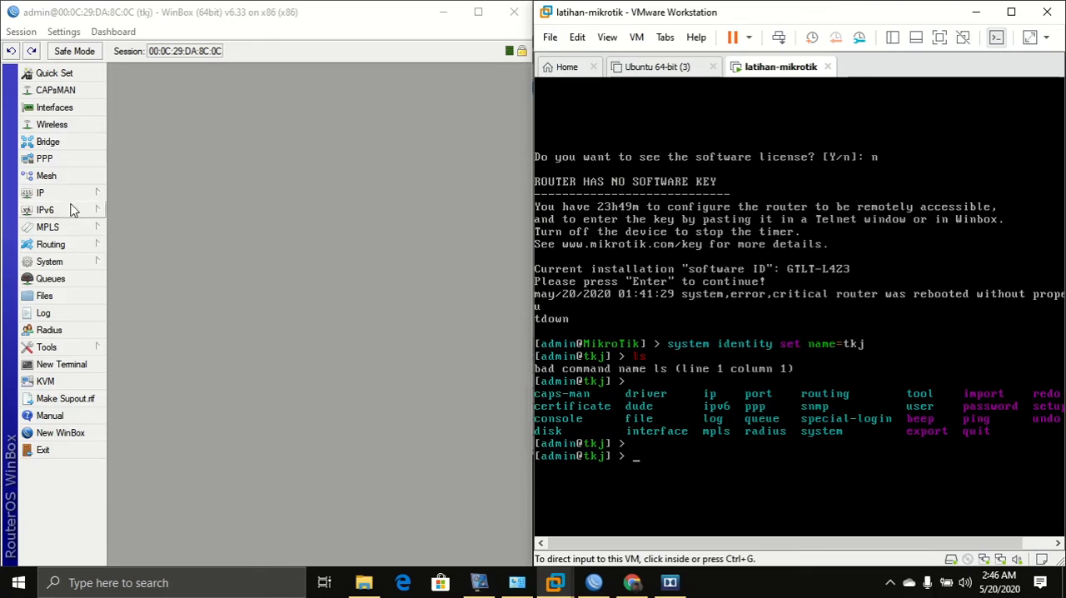
pyautogui.click(57, 108)
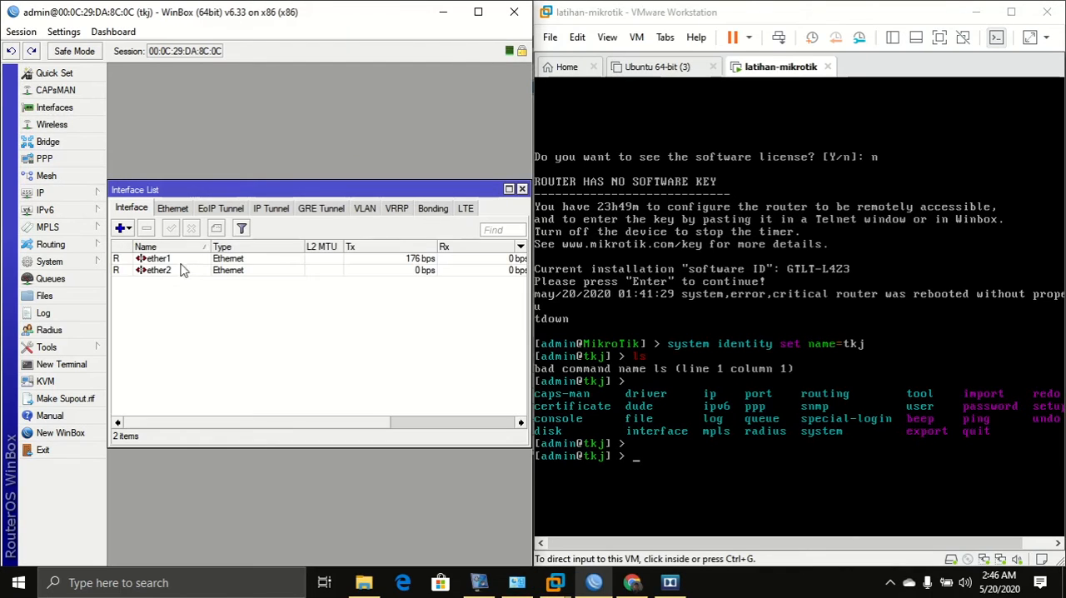
pyautogui.click(176, 270)
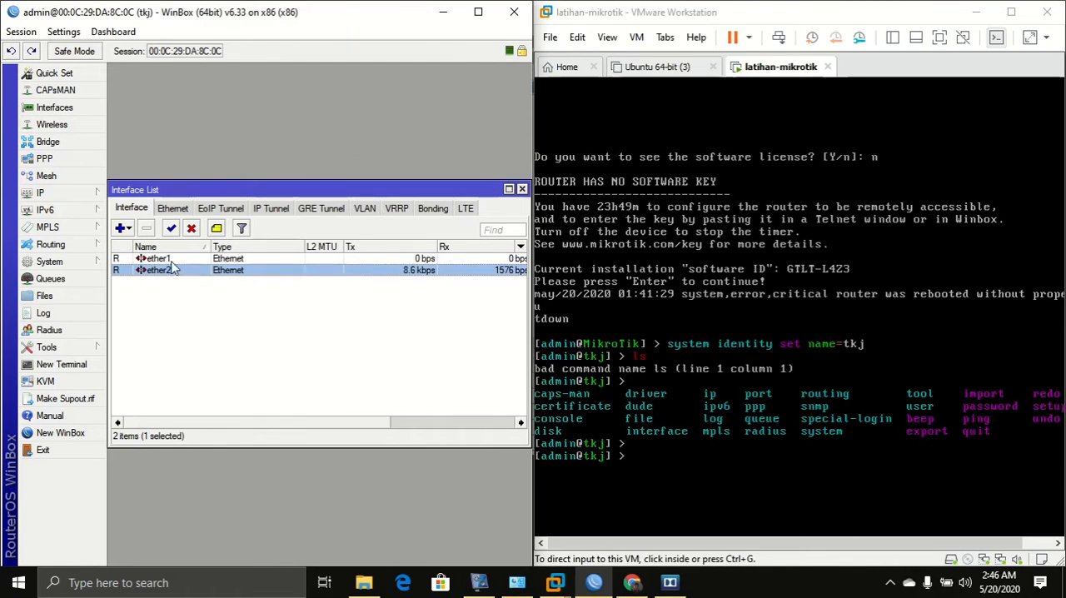
pyautogui.click(93, 197)
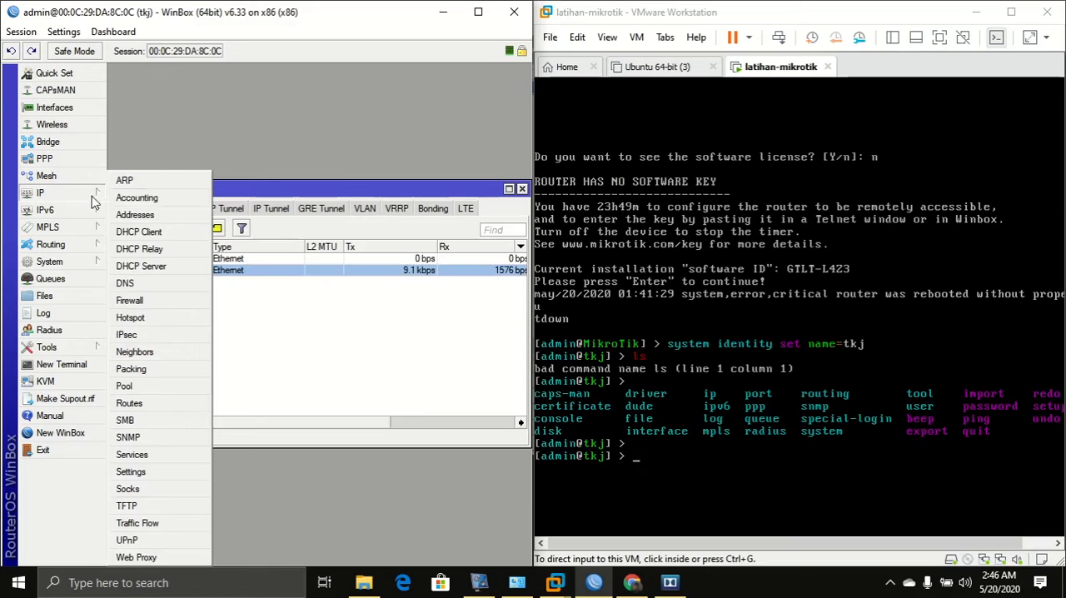
pyautogui.click(129, 217)
pyautogui.click(233, 253)
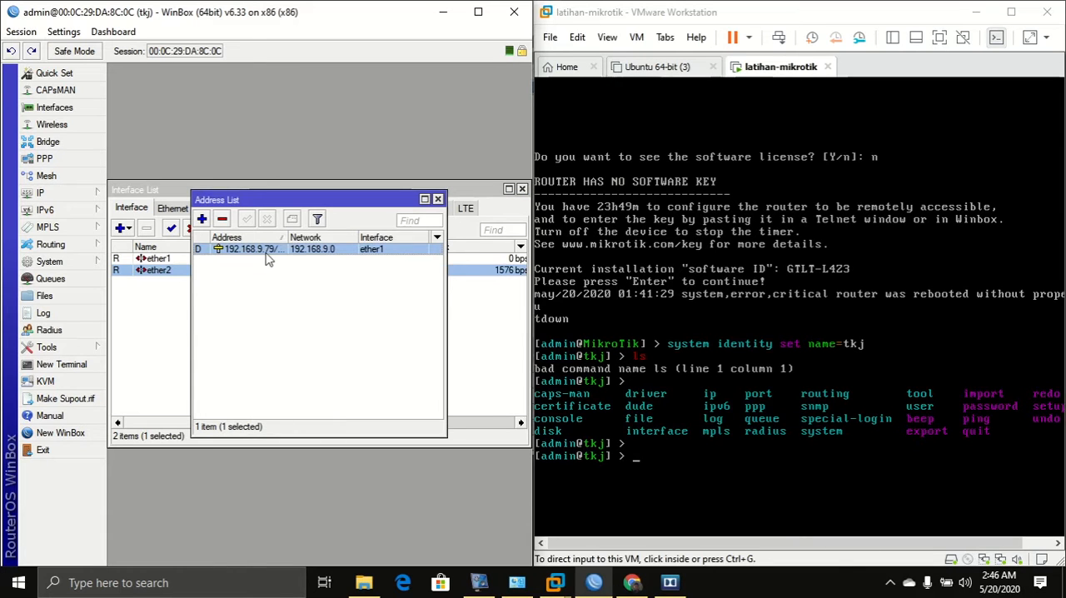
# Check the DHCP client entry, then close the DHCP Client, Address List and Interface List windows.
pyautogui.click(48, 192)
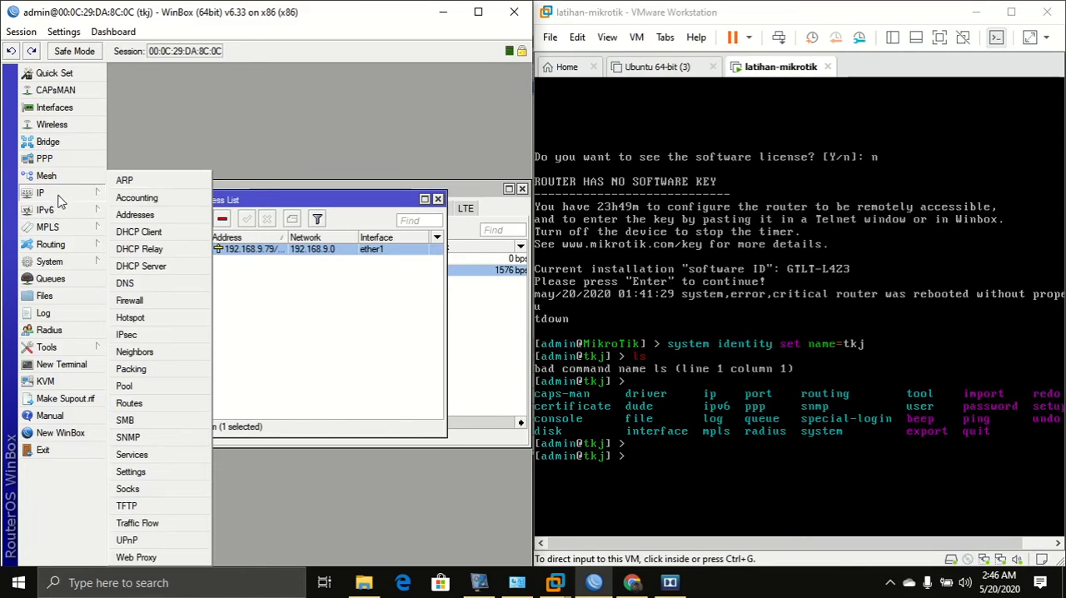
pyautogui.click(138, 232)
pyautogui.click(266, 259)
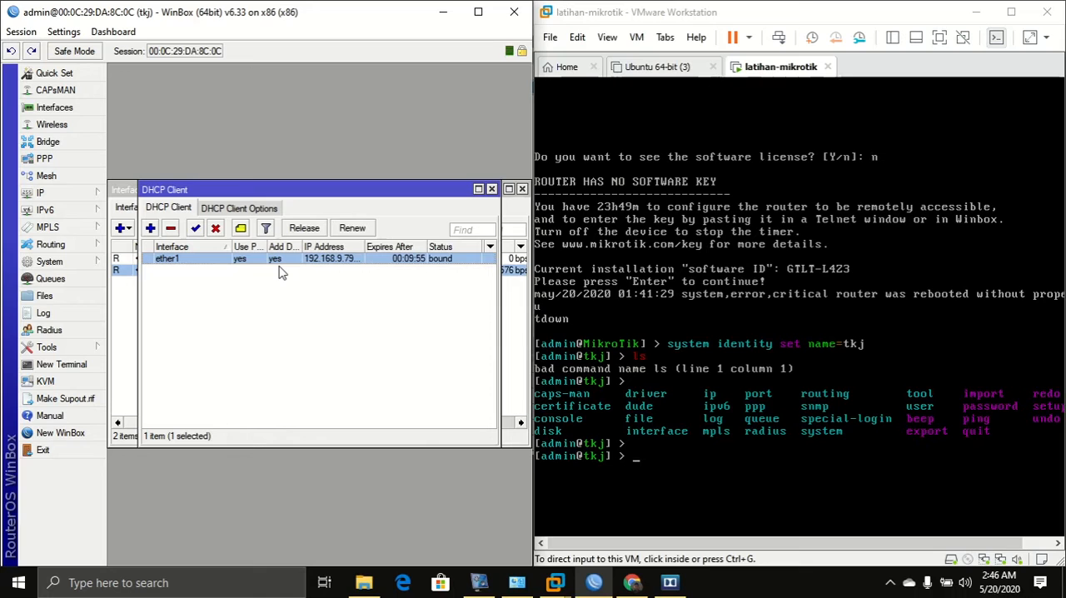
pyautogui.click(491, 189)
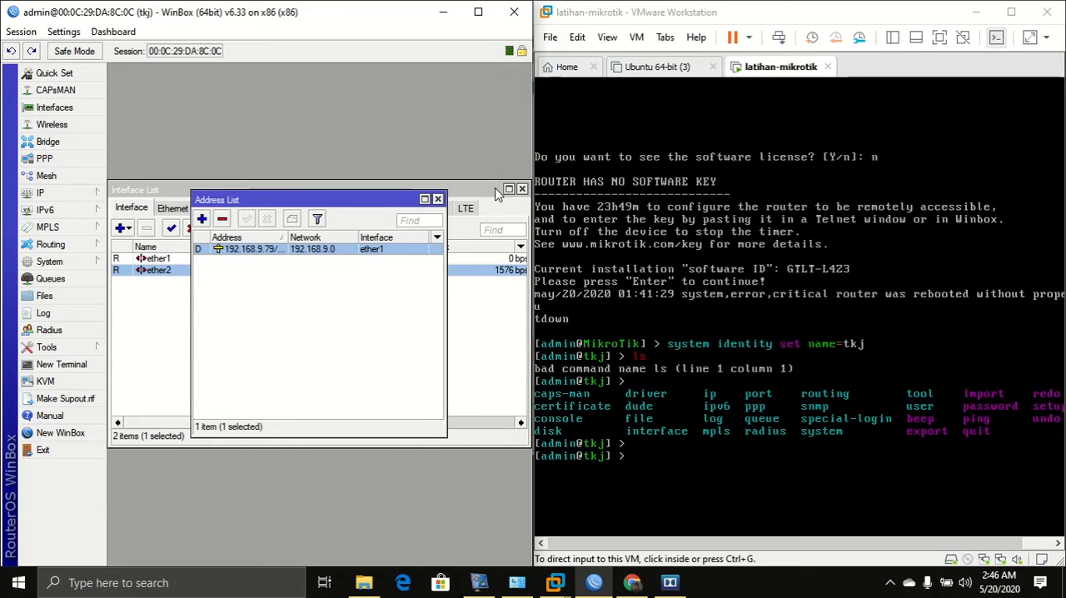
pyautogui.click(437, 200)
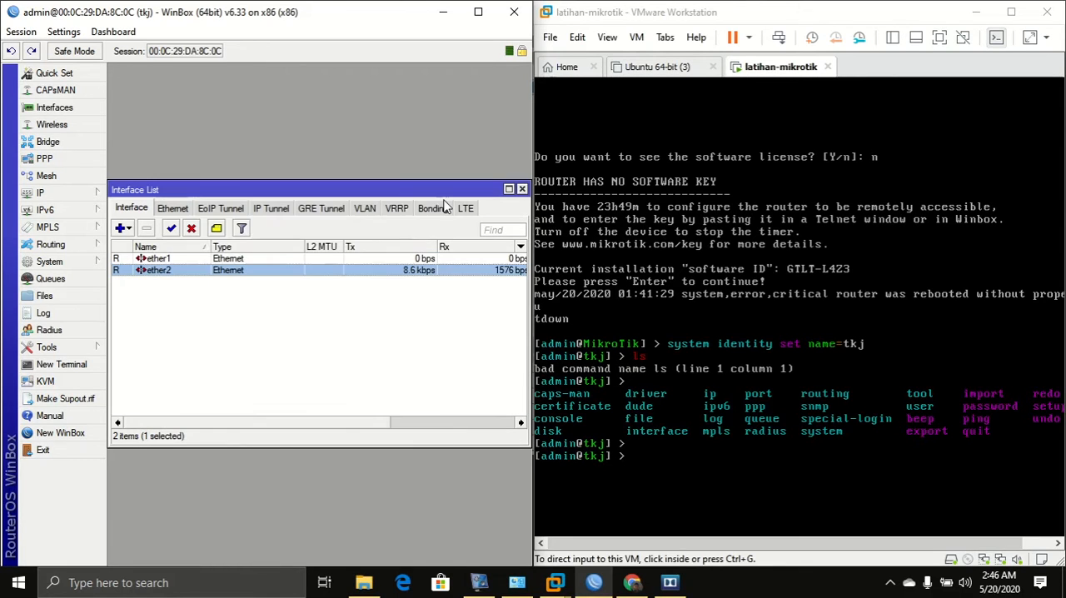
pyautogui.click(521, 188)
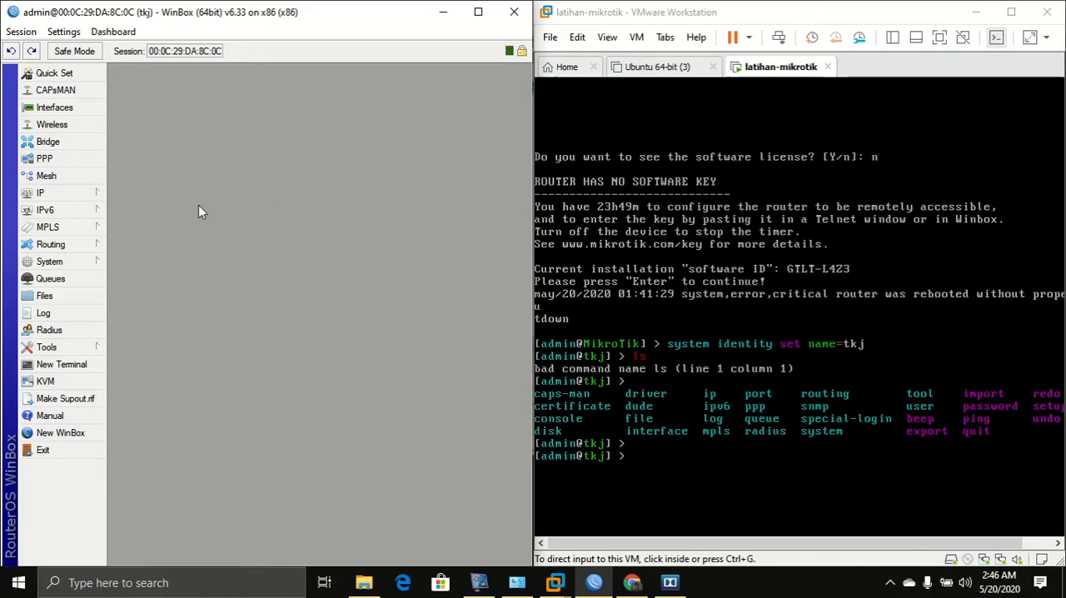
# Open System Reset Configuration and tick No Default Configuration.
pyautogui.click(95, 261)
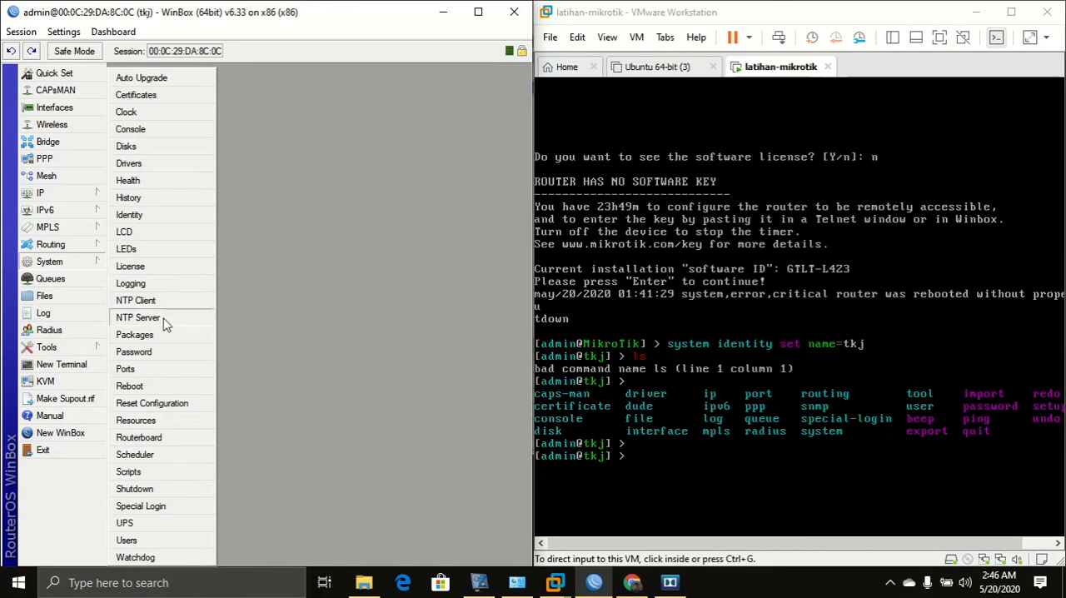
pyautogui.click(174, 403)
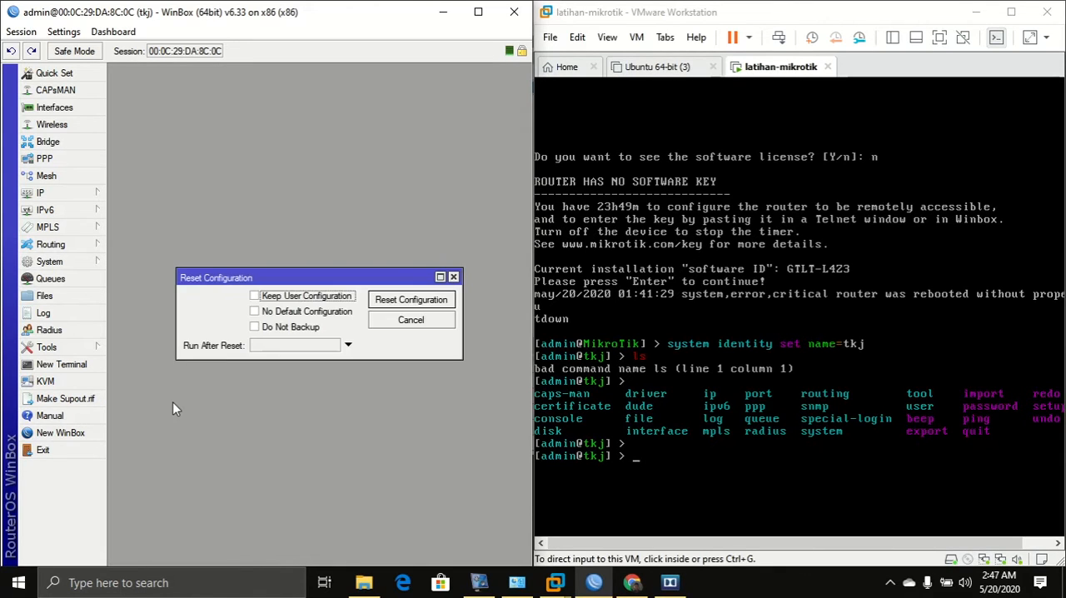
pyautogui.click(259, 298)
pyautogui.click(264, 313)
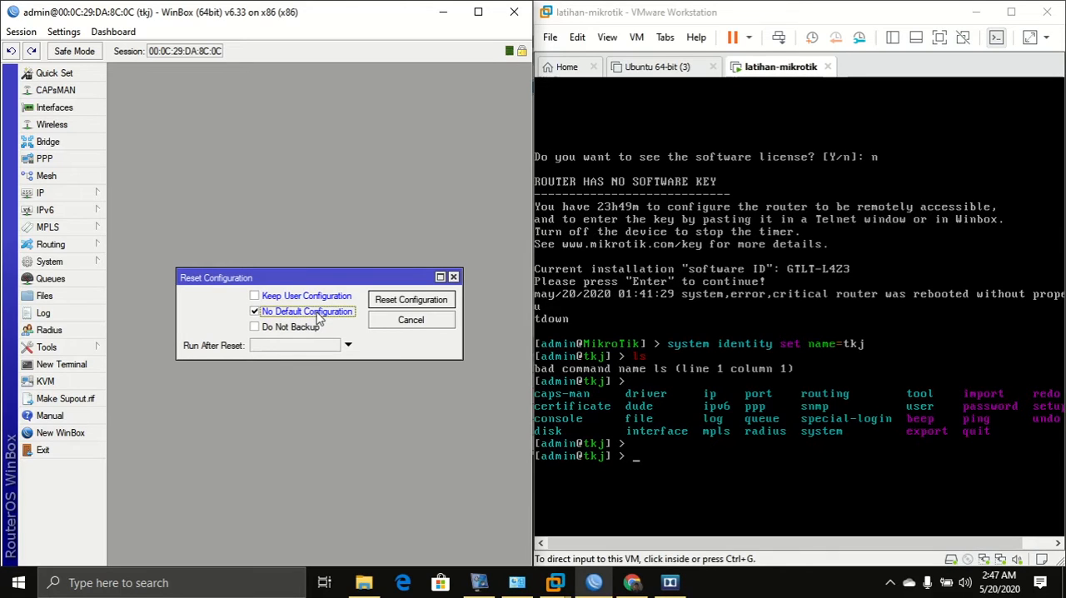
pyautogui.click(256, 330)
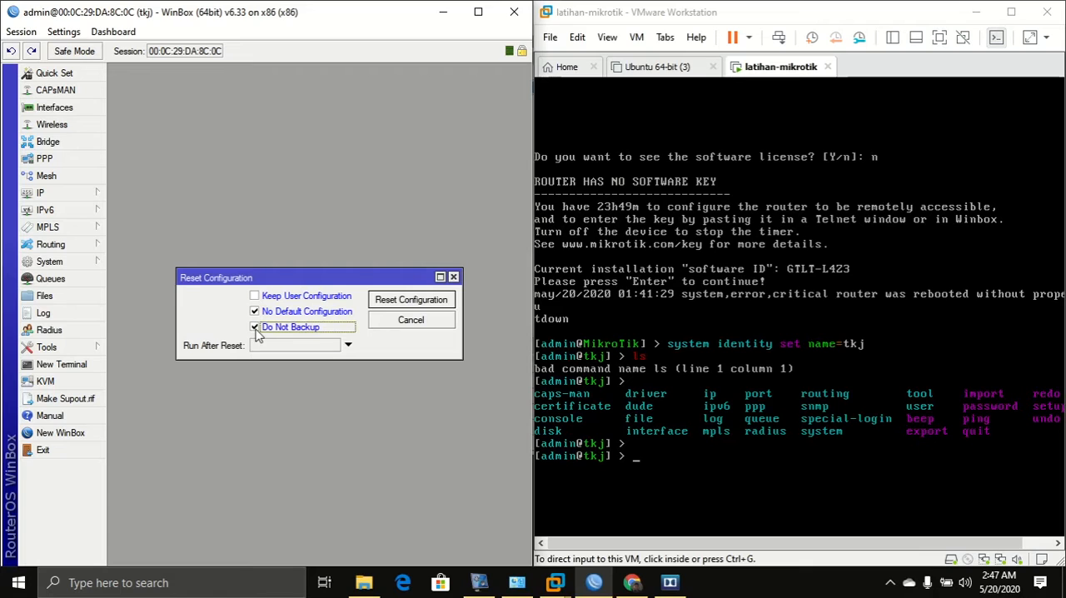
pyautogui.click(255, 329)
pyautogui.click(296, 313)
pyautogui.click(296, 312)
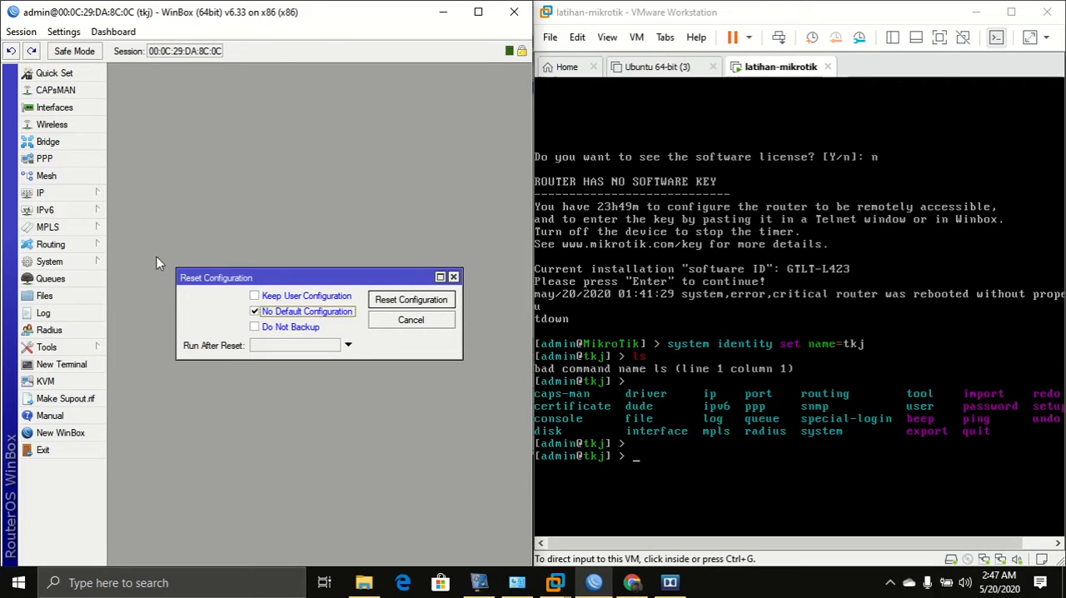
pyautogui.click(75, 264)
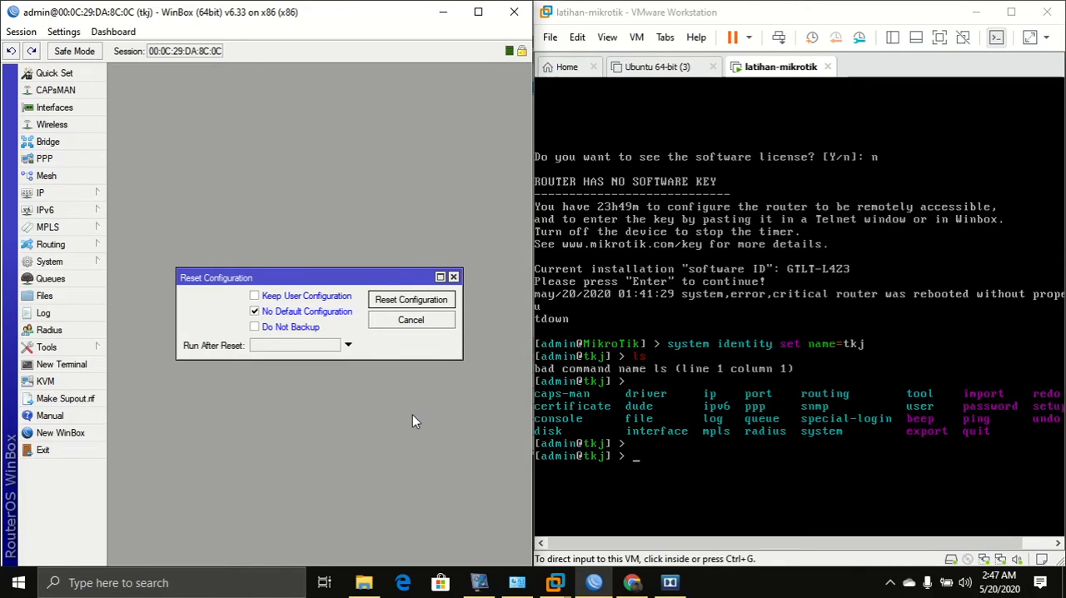
# In the router console, list the available commands and the subcommands of system.
pyautogui.click(684, 467)
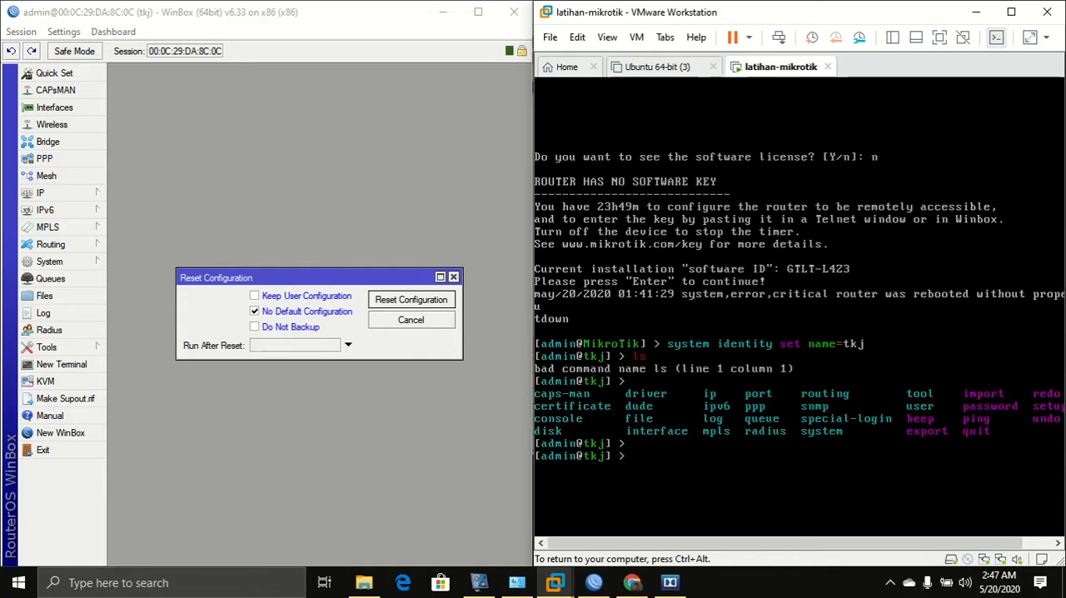
pyautogui.press('Tab')
pyautogui.press('Tab')
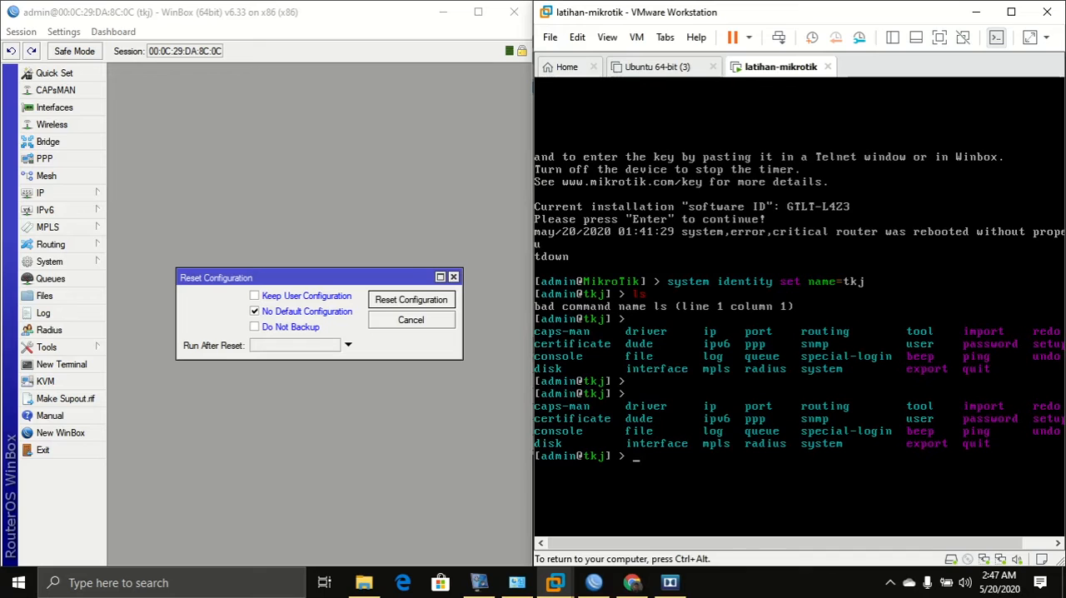
pyautogui.hotkey('ctrl', 'alt')
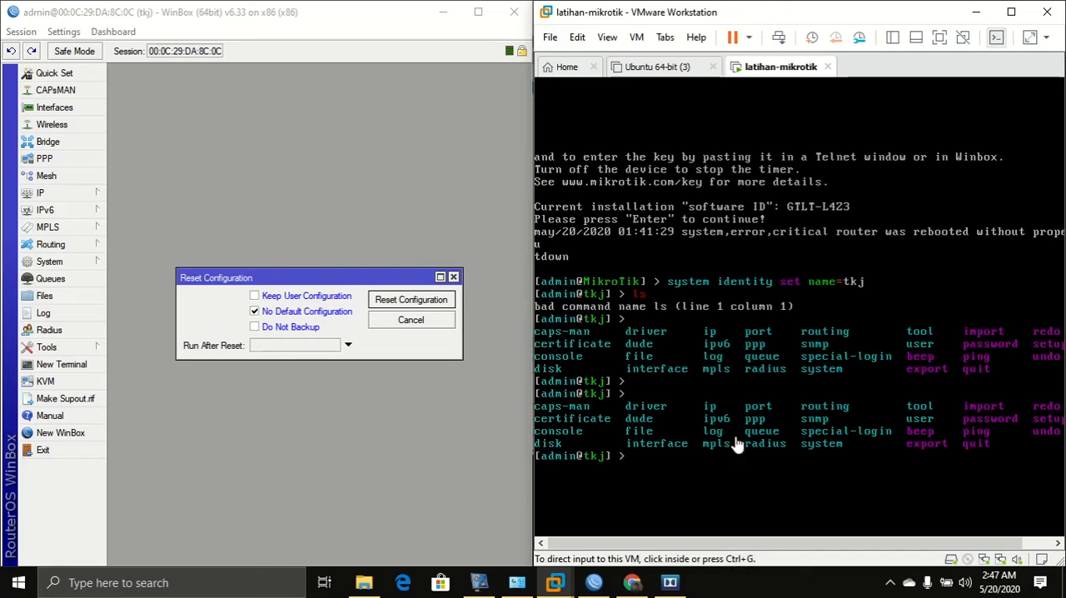
pyautogui.click(809, 457)
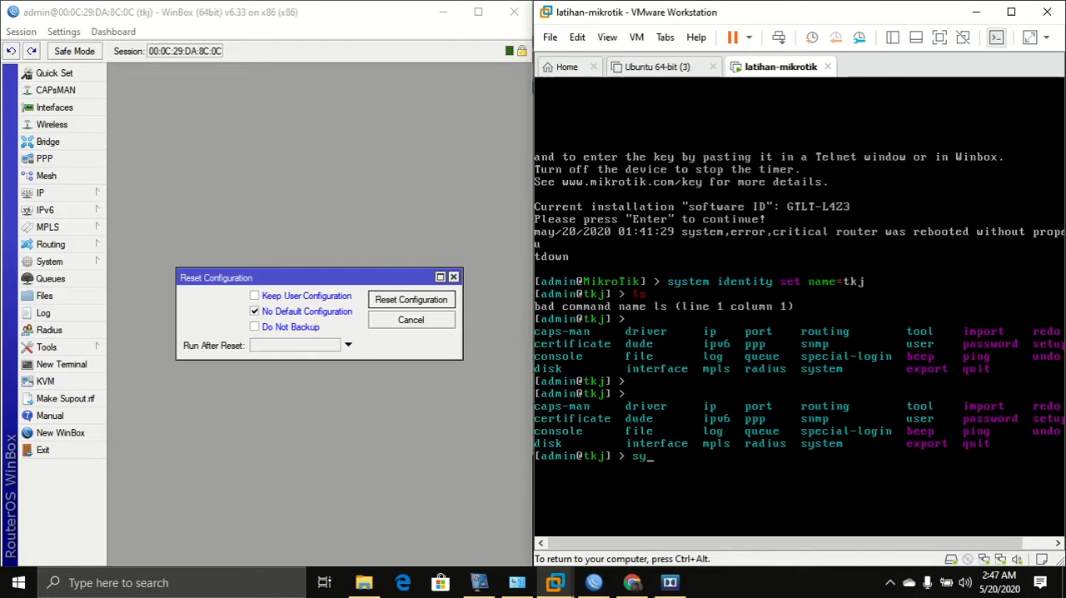
pyautogui.write('system')
pyautogui.press('Tab')
pyautogui.press('Tab')
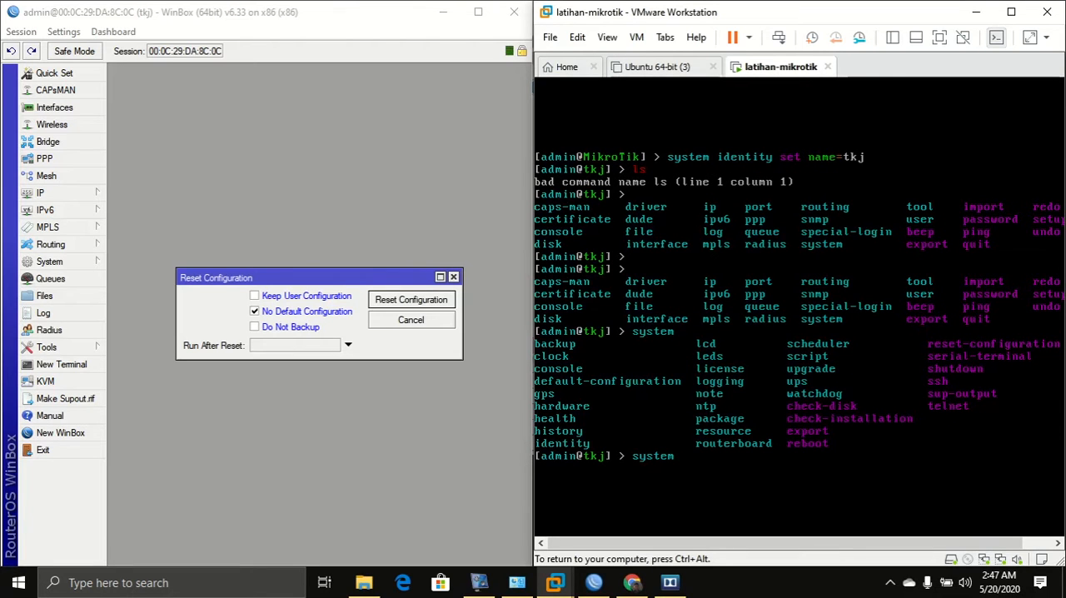
# Run system reset-configuration in the router console and confirm the reset with y.
pyautogui.hotkey('ctrl', 'alt')
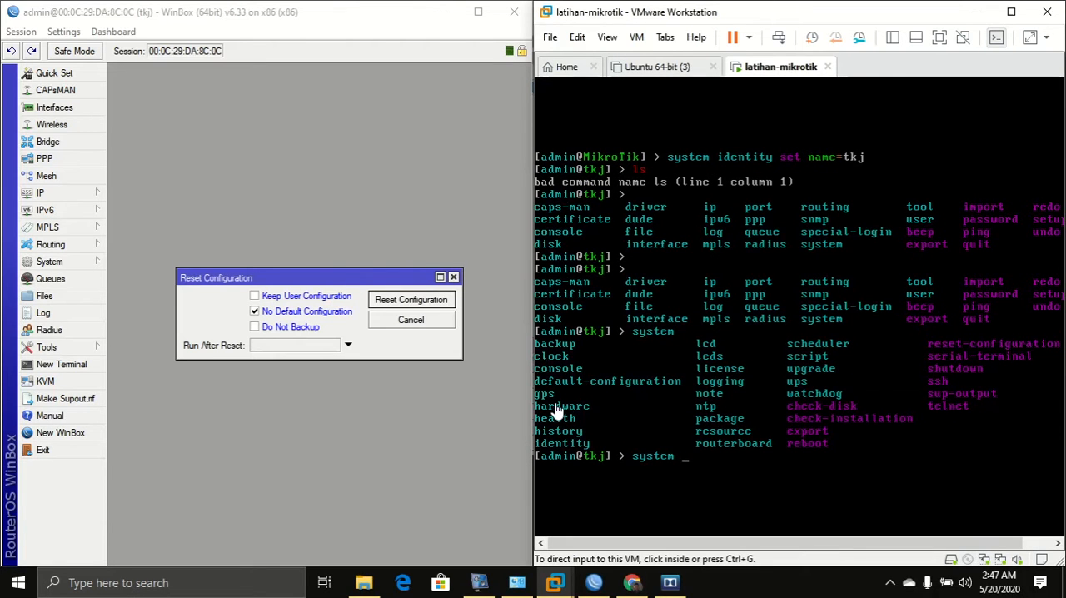
pyautogui.click(83, 261)
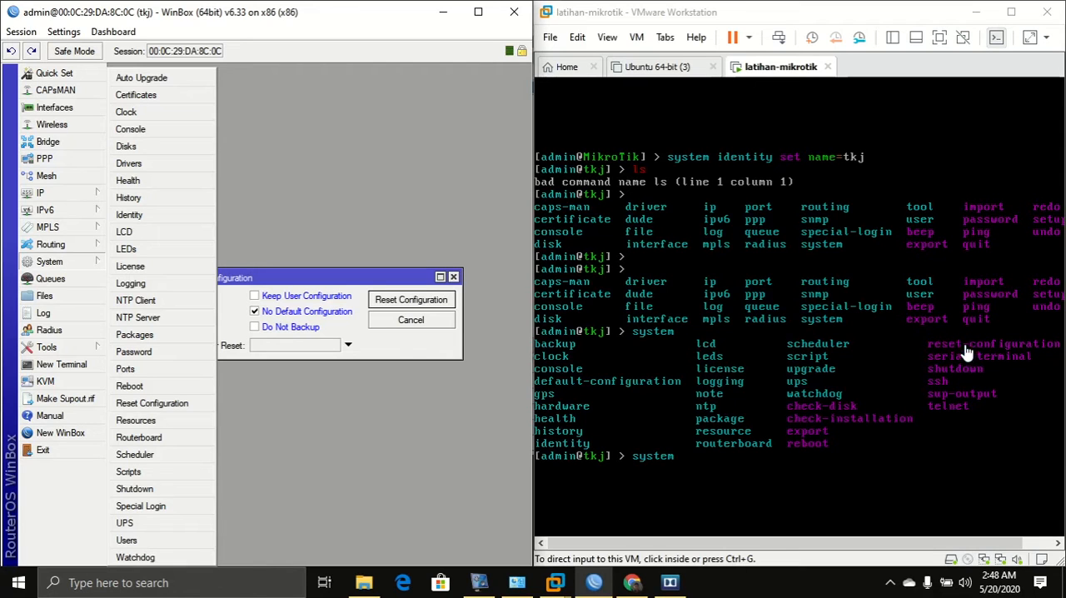
pyautogui.click(707, 466)
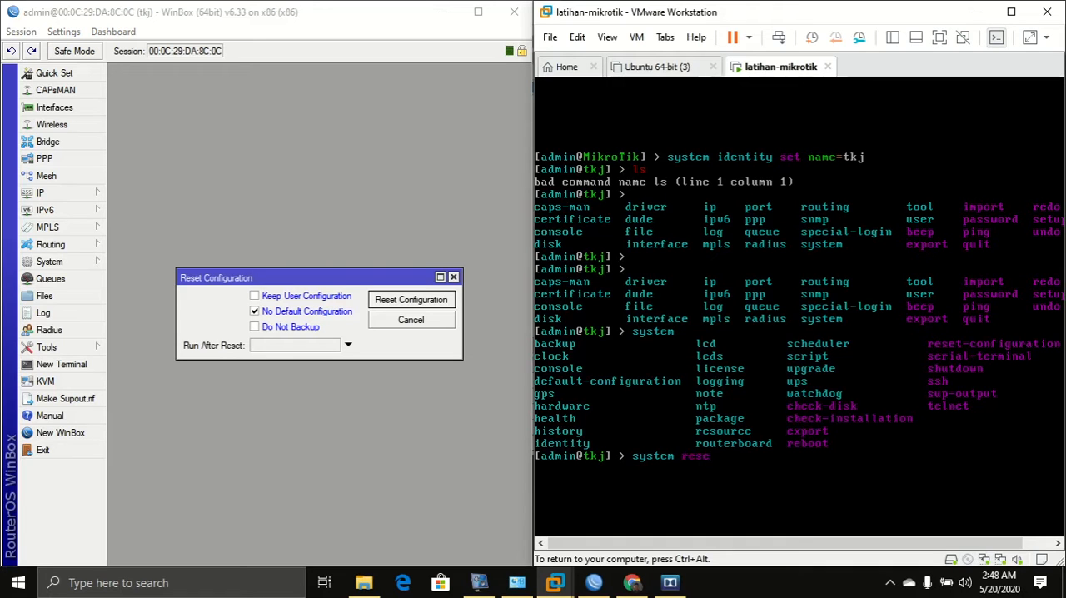
pyautogui.press('Tab')
pyautogui.press('Return')
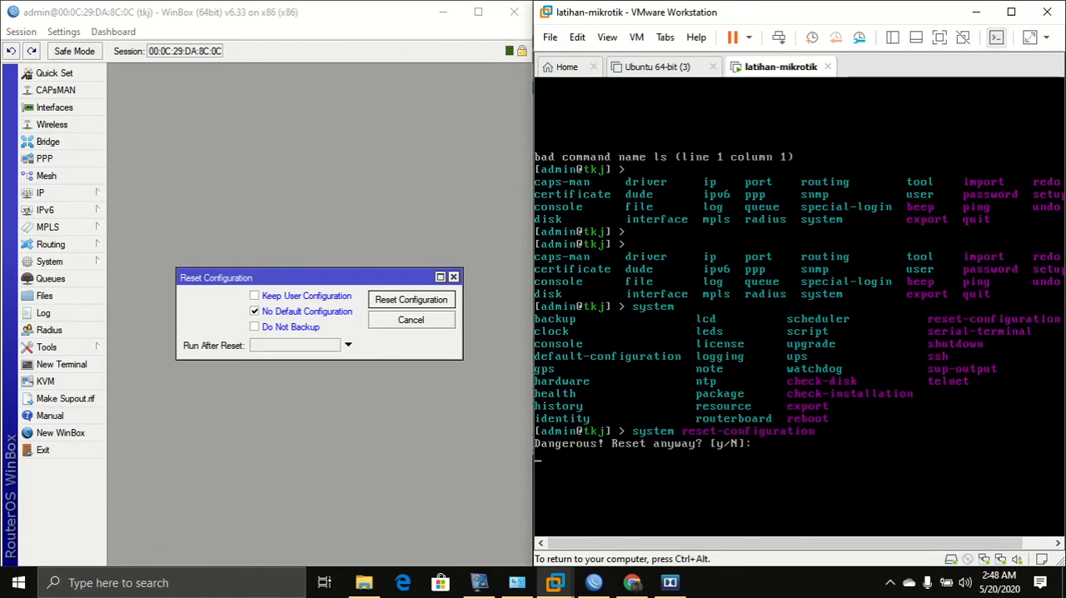
pyautogui.write('y')
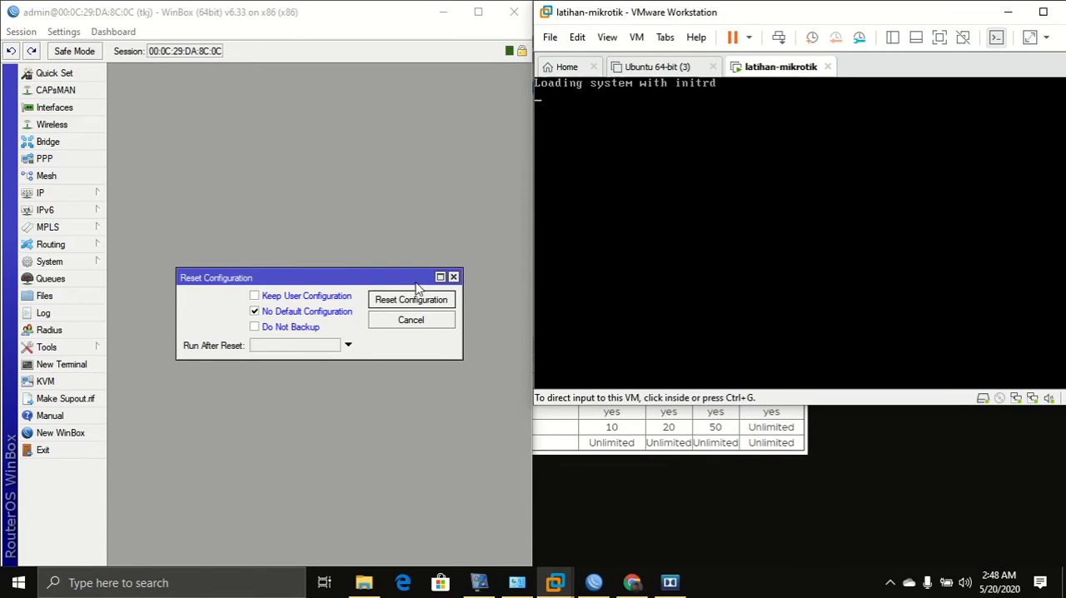
# Close the Reset Configuration dialog and reconnect WinBox to the router.
pyautogui.click(453, 276)
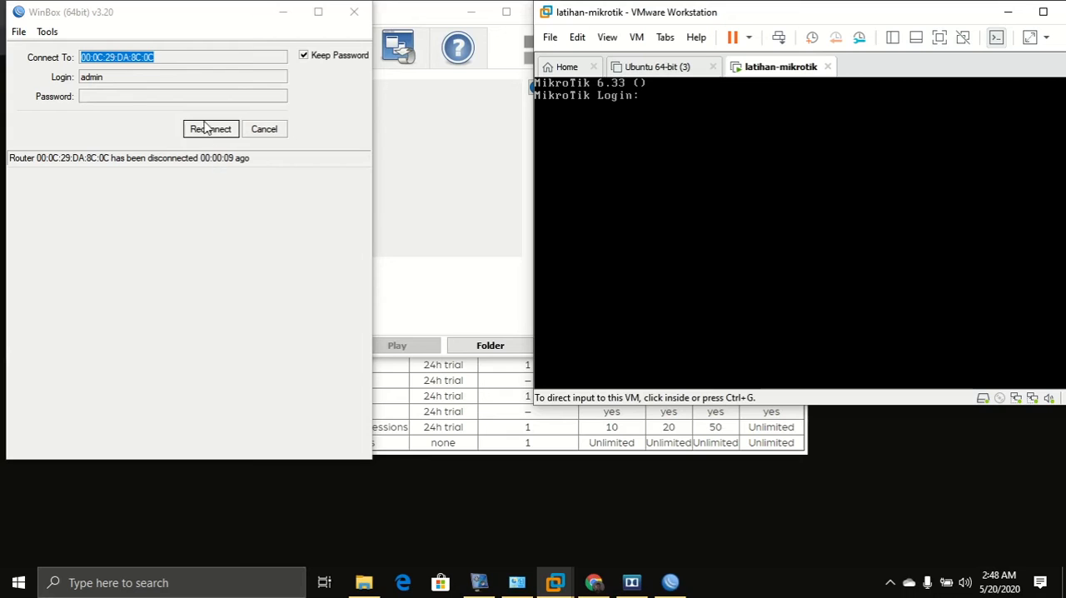
pyautogui.click(203, 133)
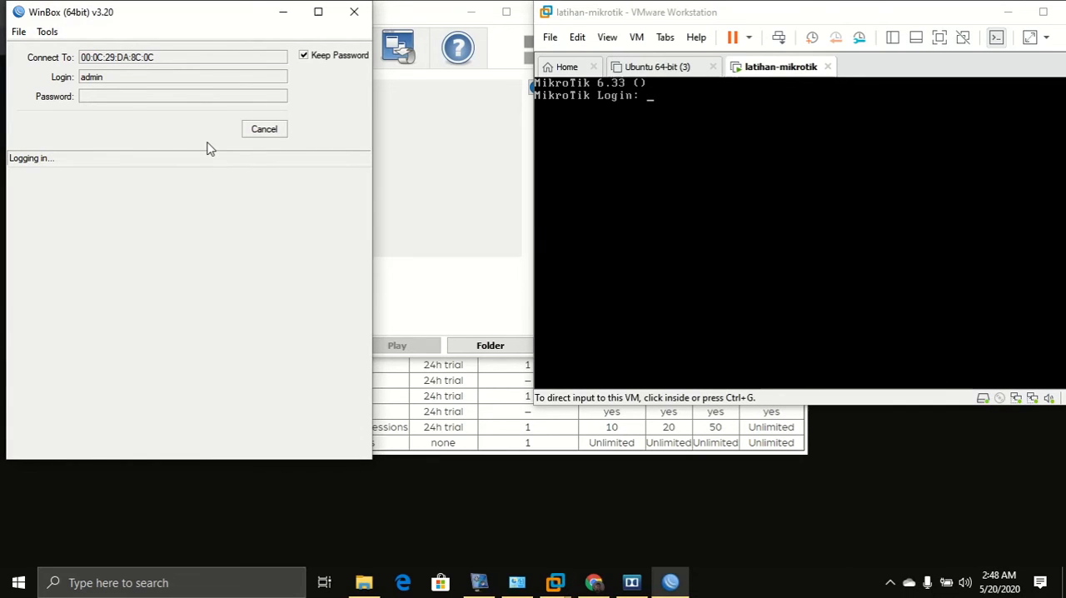
# Log in to the router console as admin with the account password.
pyautogui.click(635, 172)
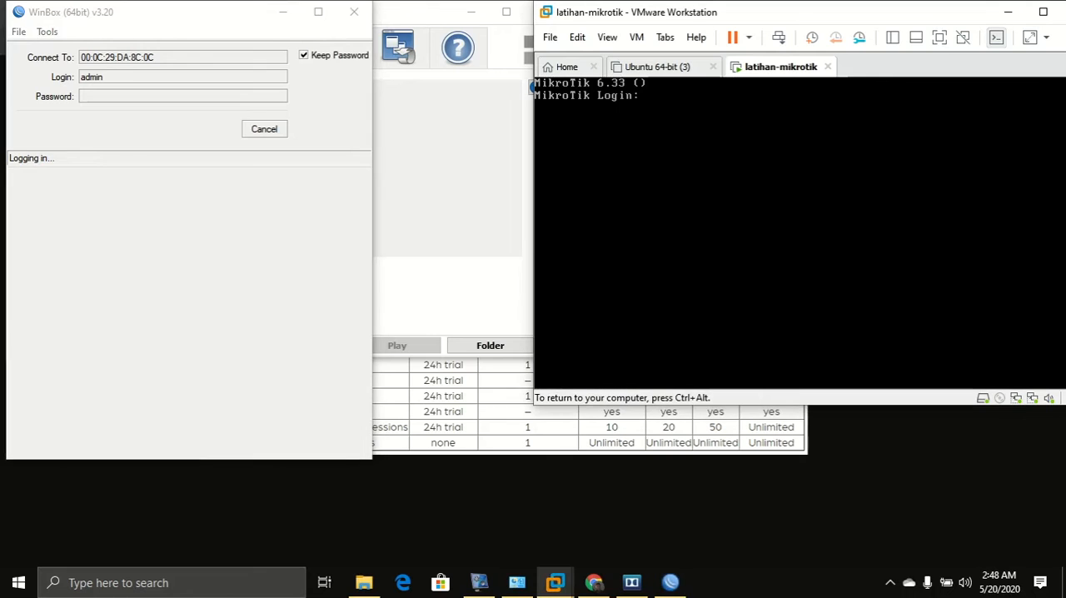
pyautogui.write('admin')
pyautogui.press('Return')
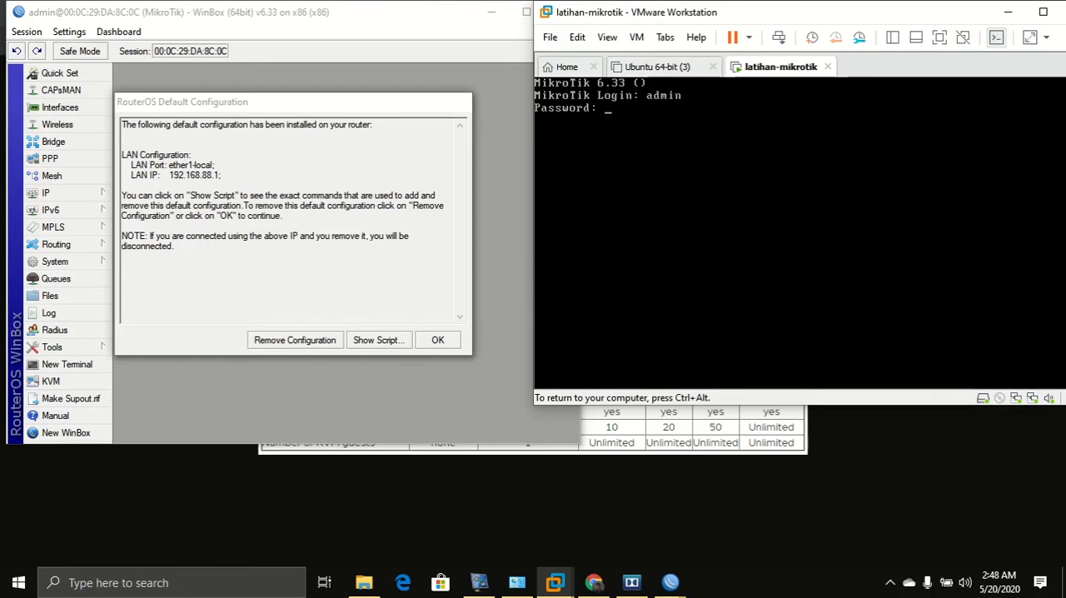
pyautogui.press('Return')
pyautogui.hotkey('ctrl', 'alt')
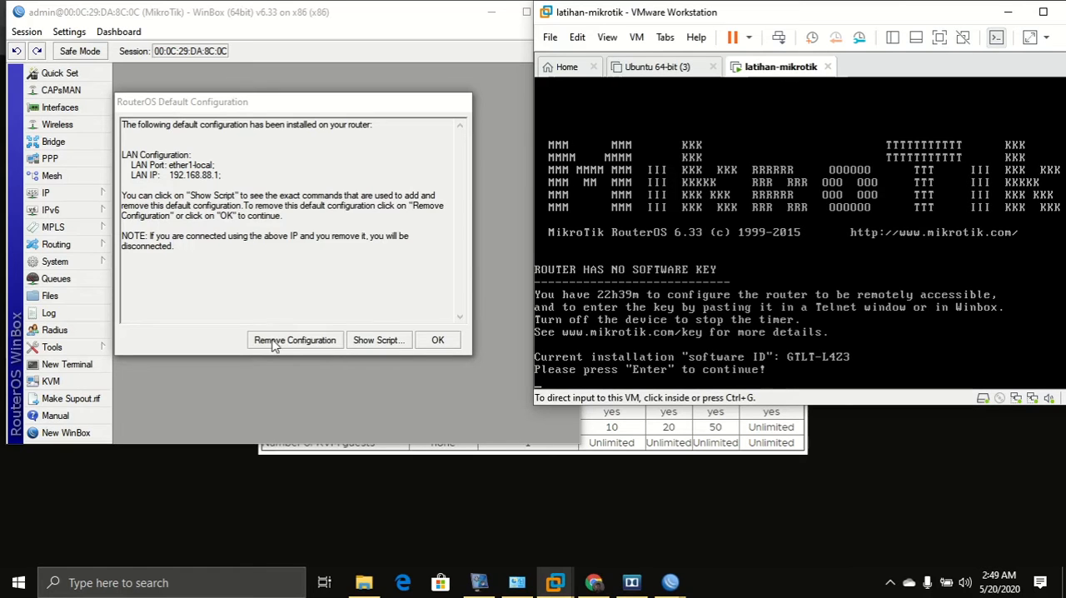
# Bring back the RouterOS Default Configuration dialog and remove the default configuration.
pyautogui.click(222, 105)
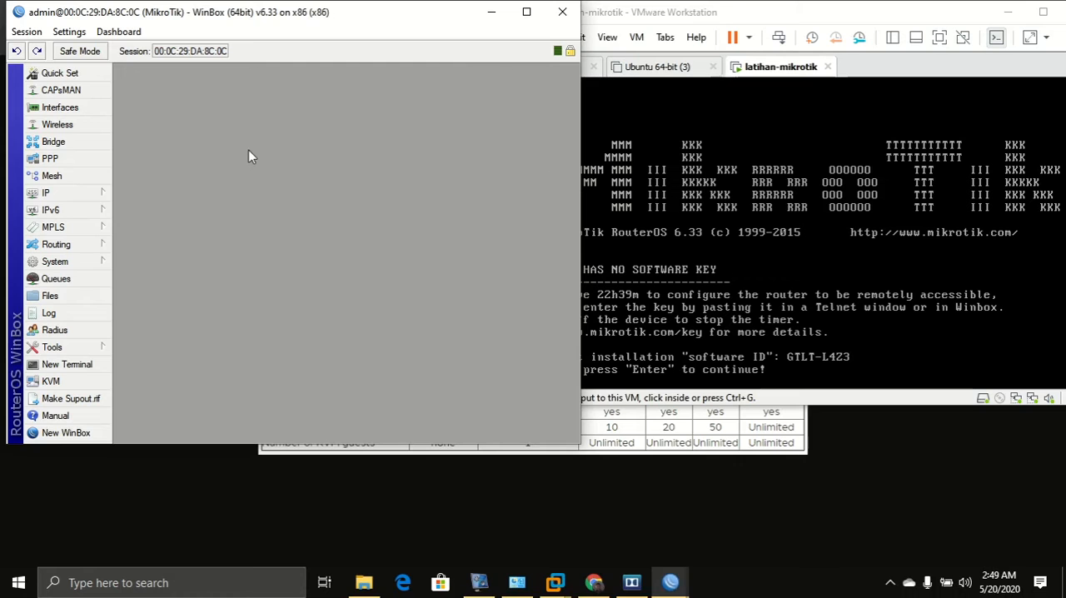
pyautogui.moveTo(670, 581)
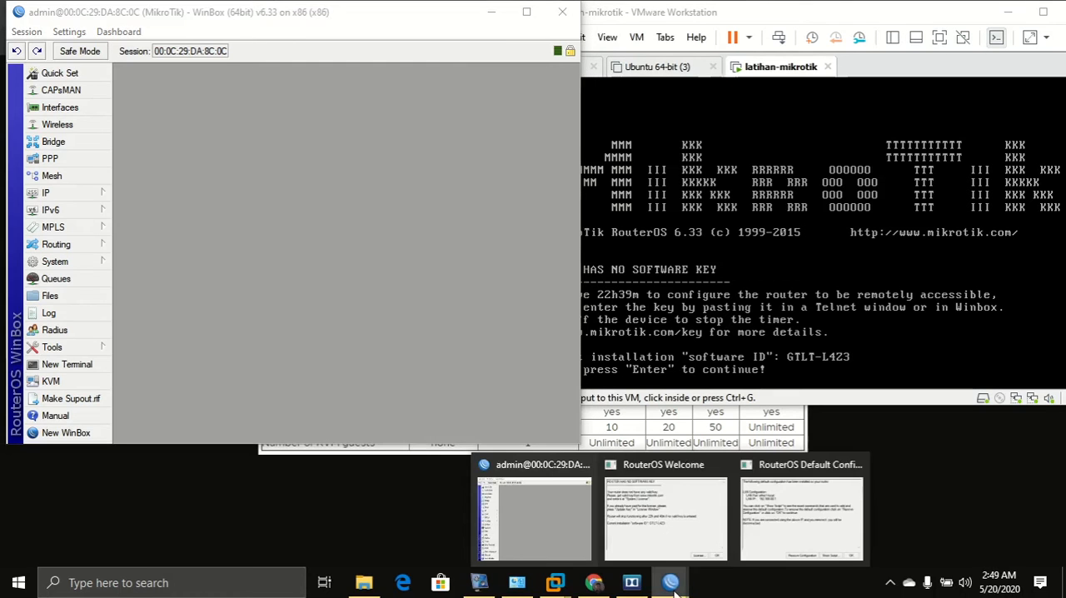
pyautogui.click(798, 514)
pyautogui.click(268, 343)
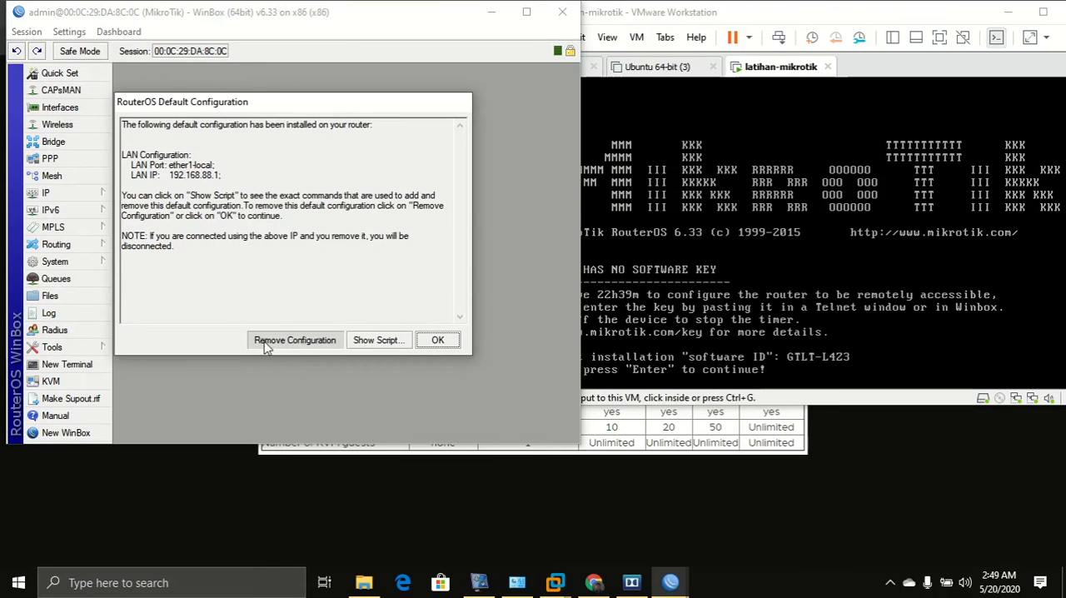
pyautogui.moveTo(679, 582)
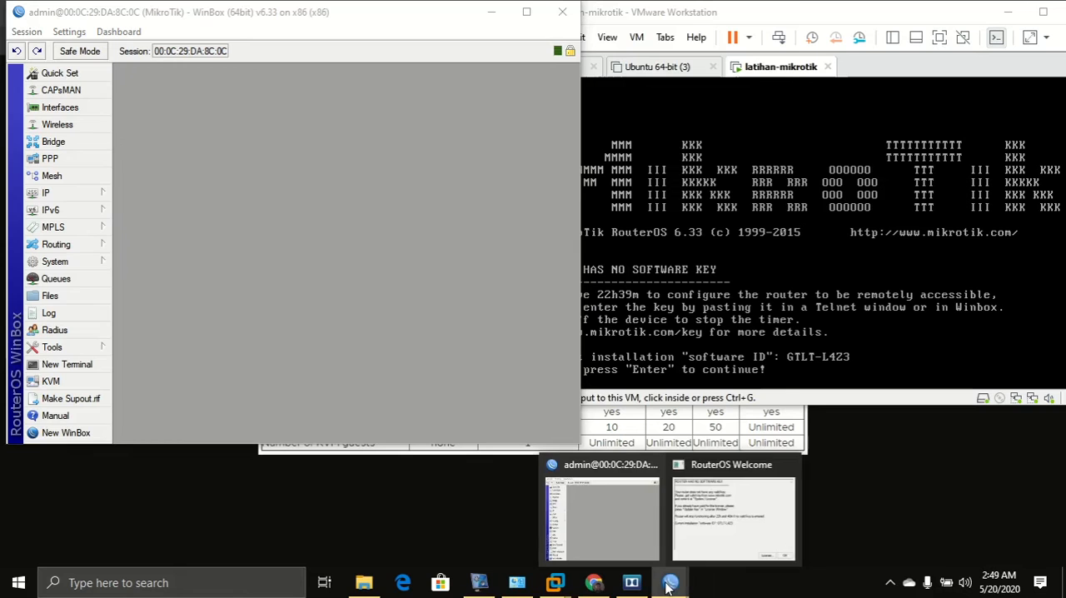
# Bring WinBox forward and open the IP address list to check for existing addresses, then close it.
pyautogui.click(725, 507)
pyautogui.click(442, 340)
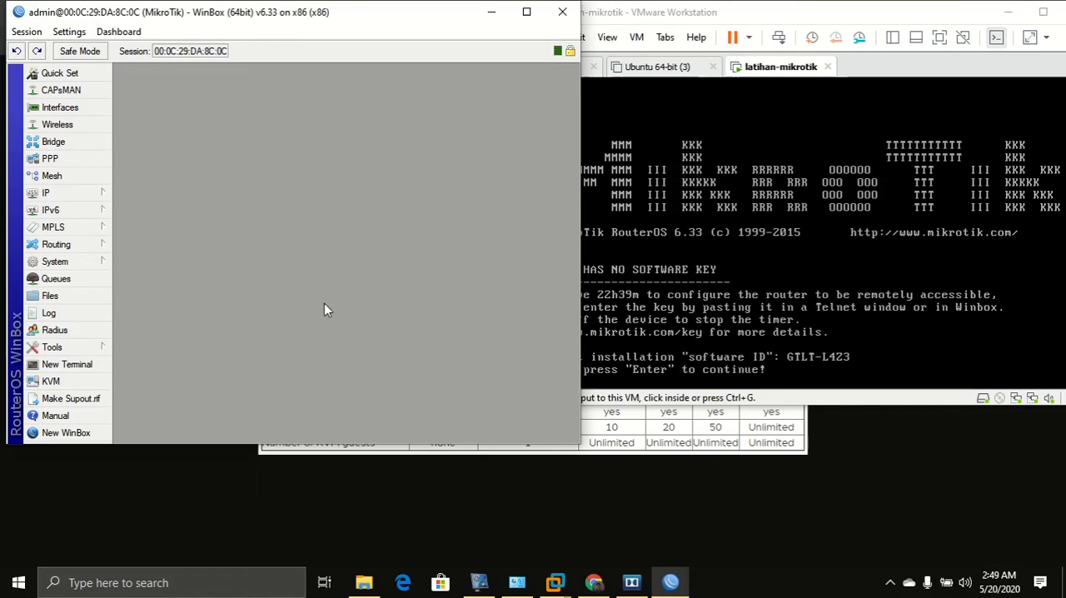
pyautogui.click(72, 195)
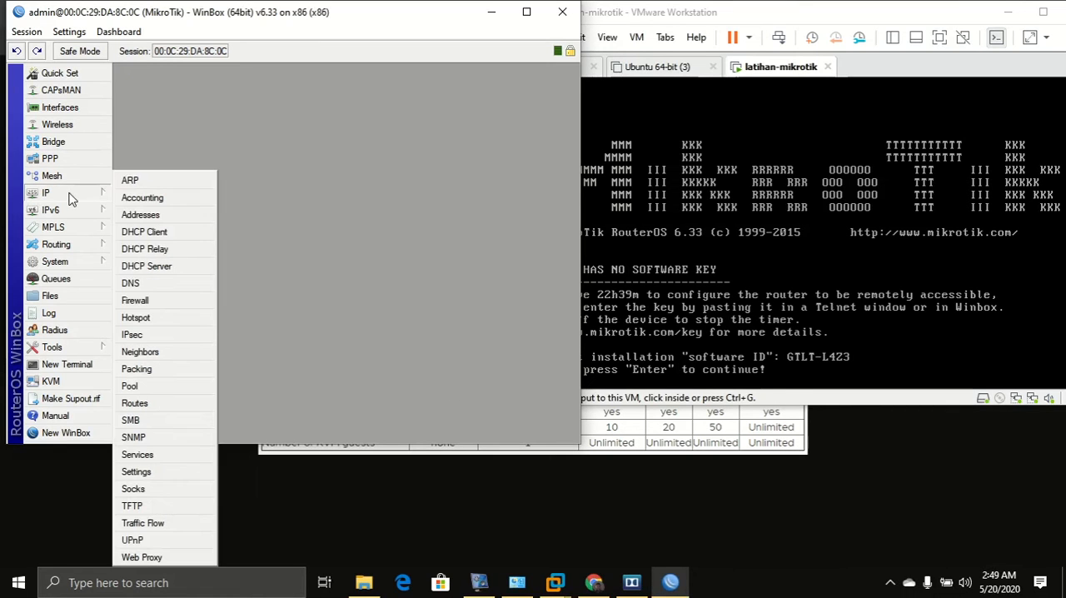
pyautogui.click(140, 215)
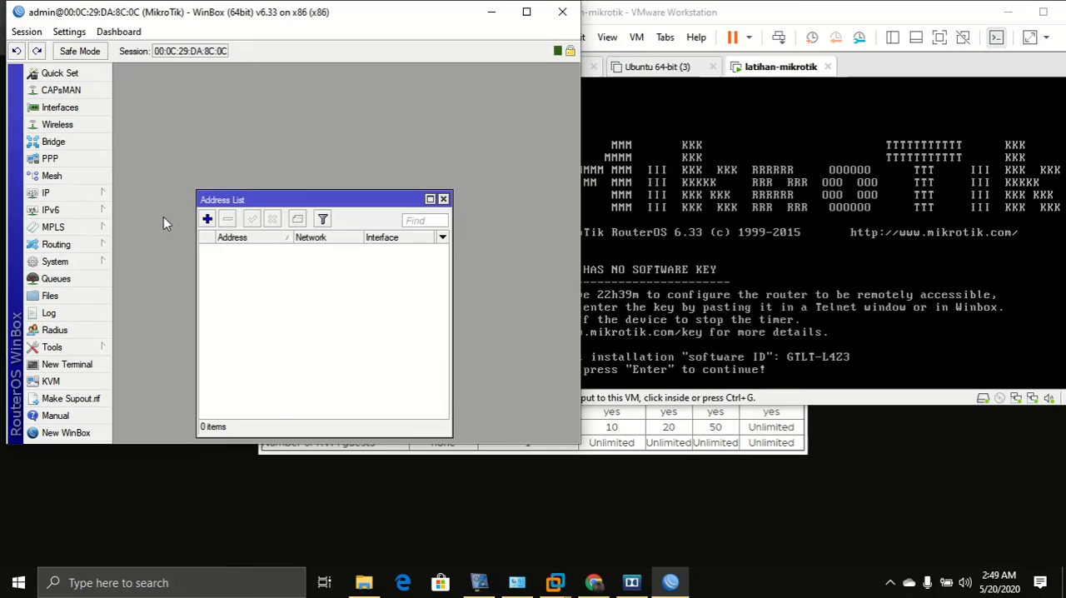
pyautogui.click(444, 200)
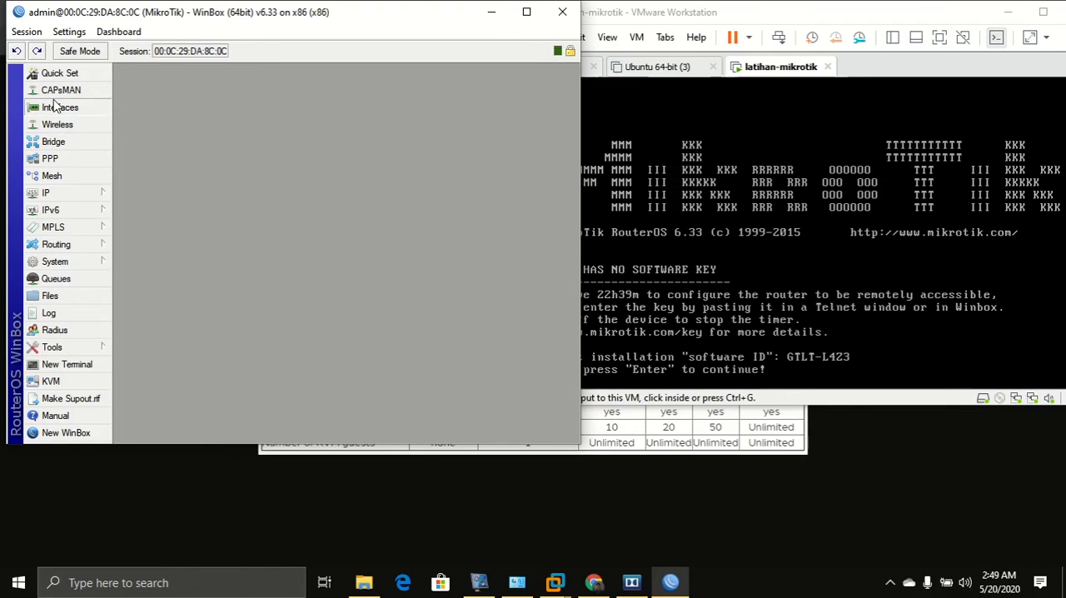
# Open the Interface List and place the VMware console window beside WinBox.
pyautogui.click(65, 108)
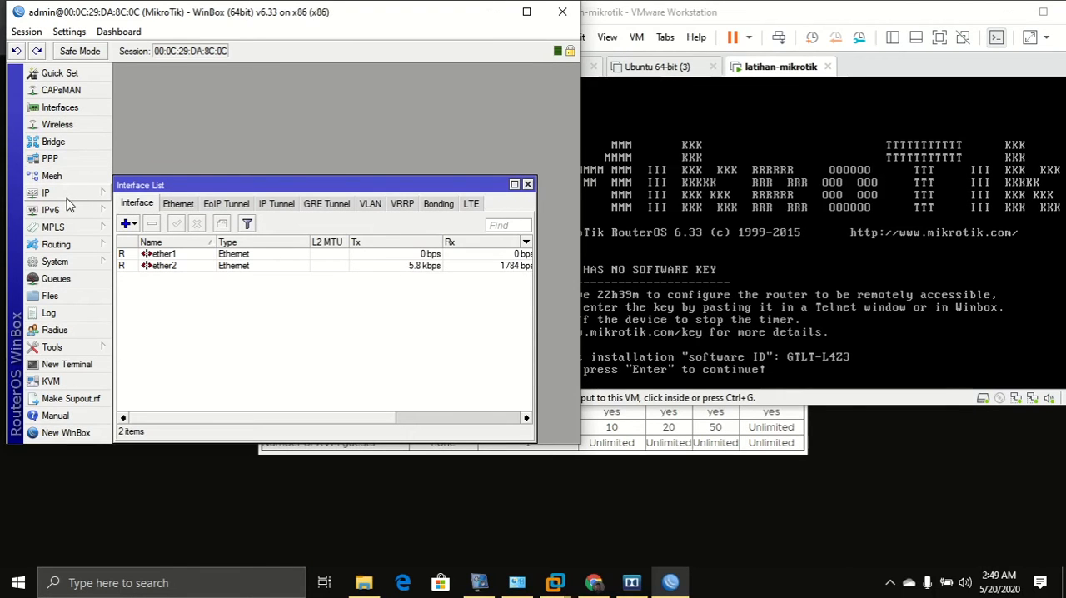
pyautogui.click(527, 184)
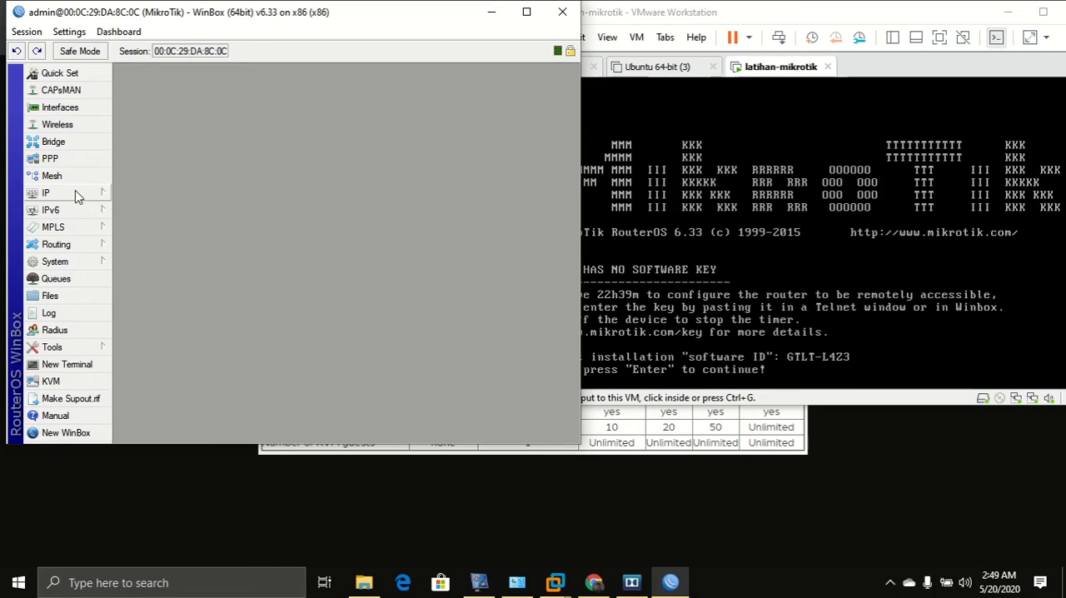
pyautogui.click(62, 107)
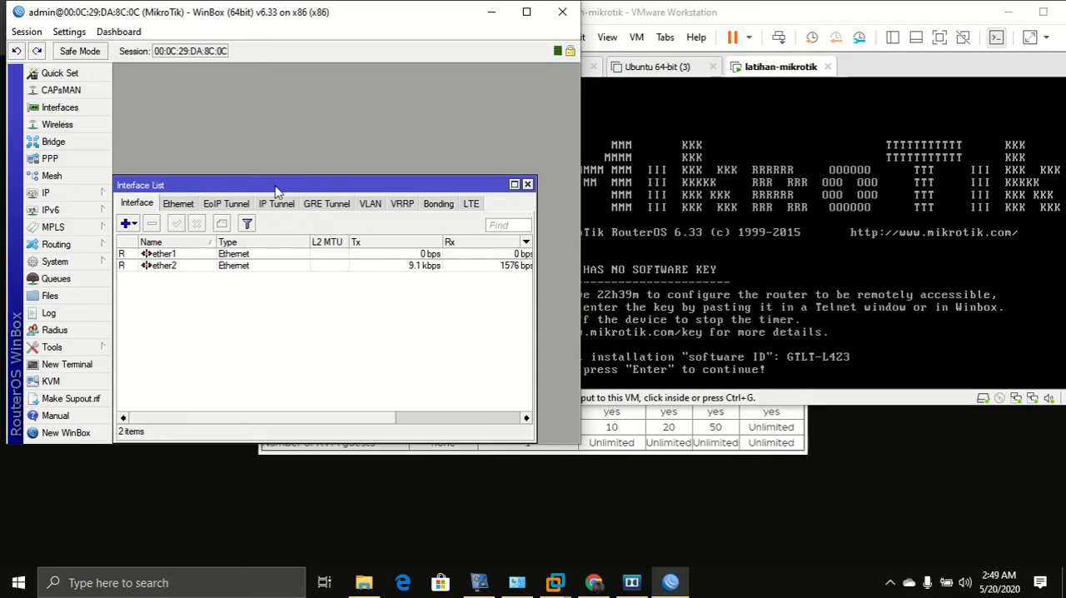
pyautogui.click(836, 25)
pyautogui.moveTo(836, 21); pyautogui.dragTo(1064, 176)
pyautogui.click(200, 131)
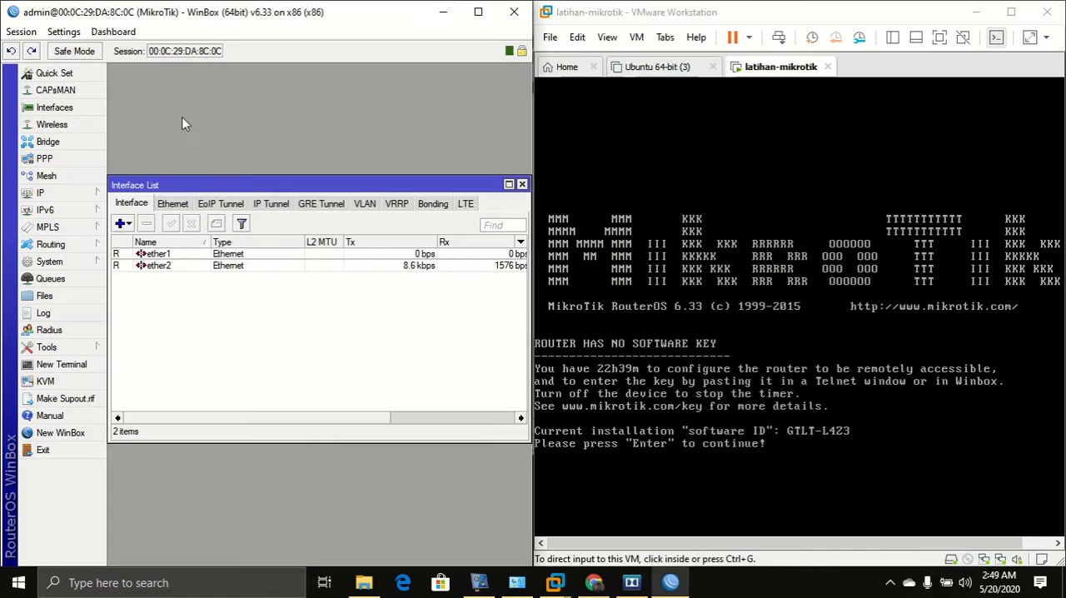
# Continue past the router console's welcome screen to the admin command prompt.
pyautogui.click(738, 442)
pyautogui.press('Return')
pyautogui.press('Return')
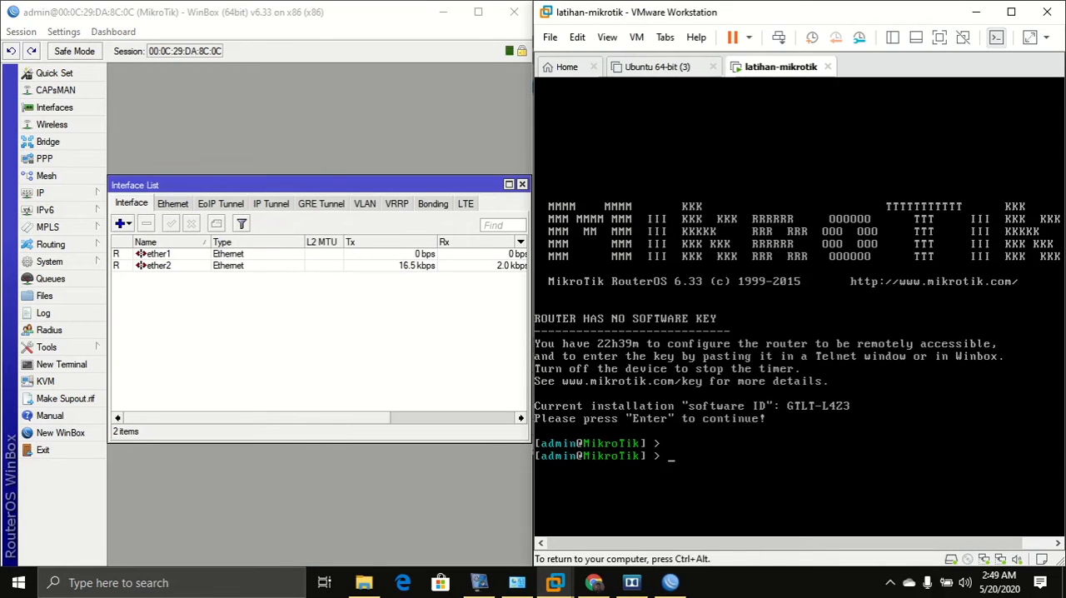
pyautogui.hotkey('ctrl', 'alt')
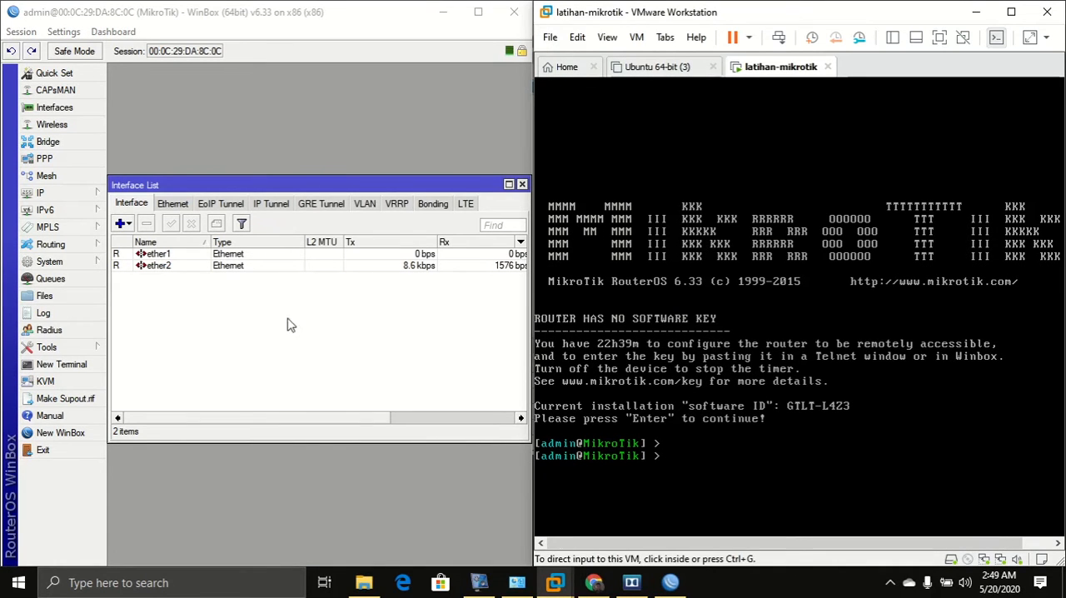
# Reposition the Interface List window and select the ether2 interface.
pyautogui.moveTo(342, 183); pyautogui.dragTo(338, 217)
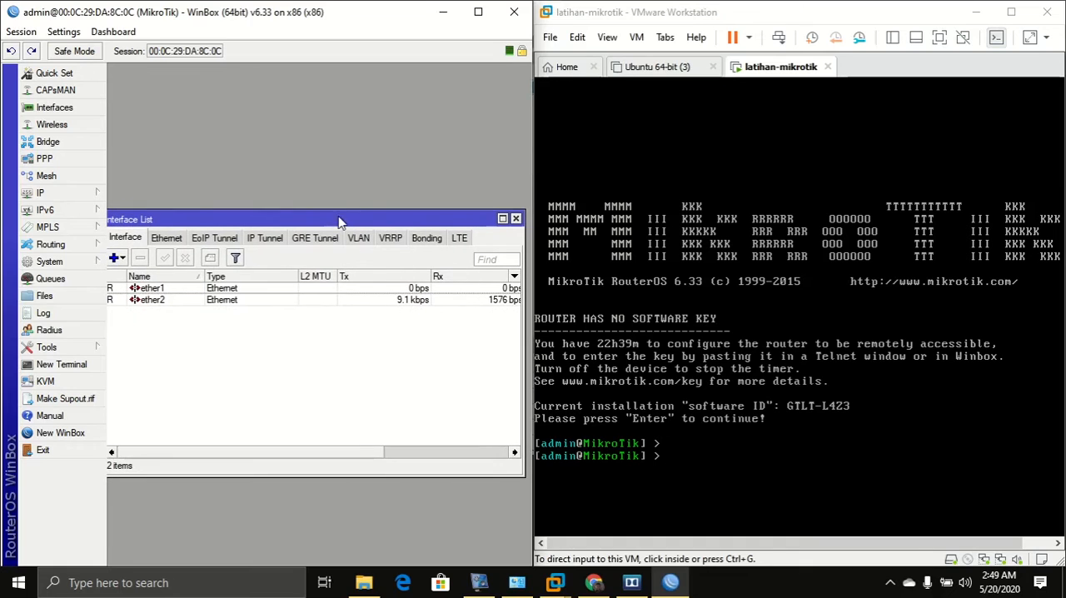
pyautogui.click(708, 419)
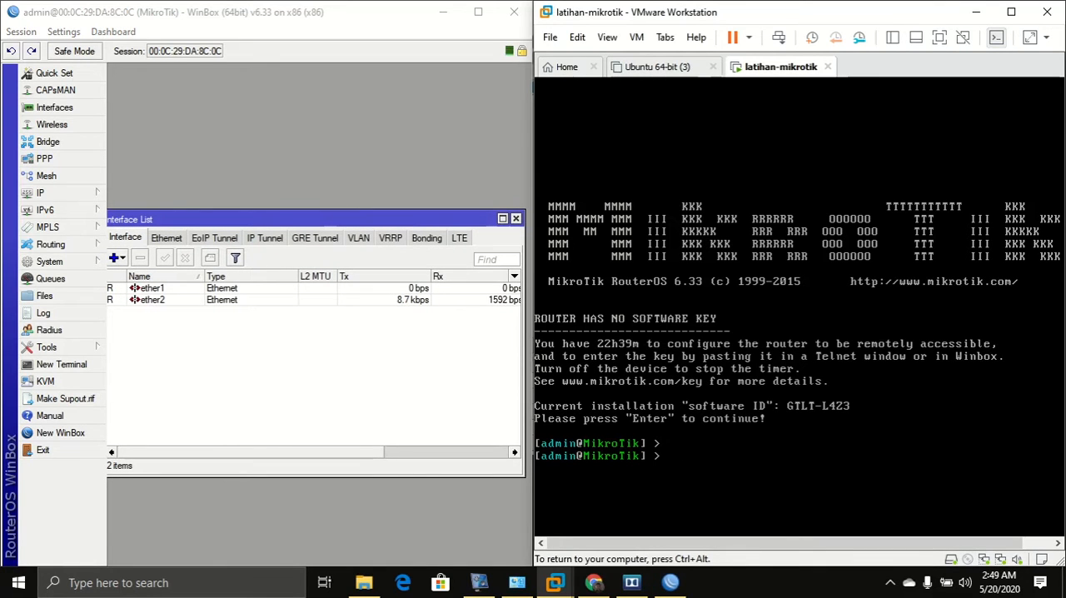
pyautogui.hotkey('ctrl', 'alt')
pyautogui.moveTo(388, 217); pyautogui.dragTo(405, 217)
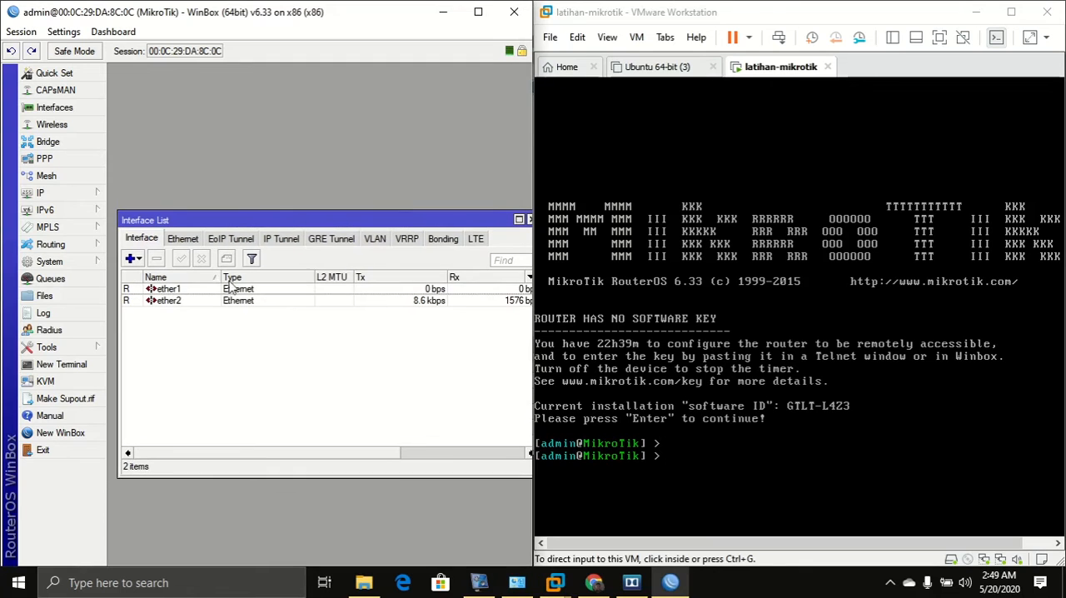
pyautogui.click(175, 301)
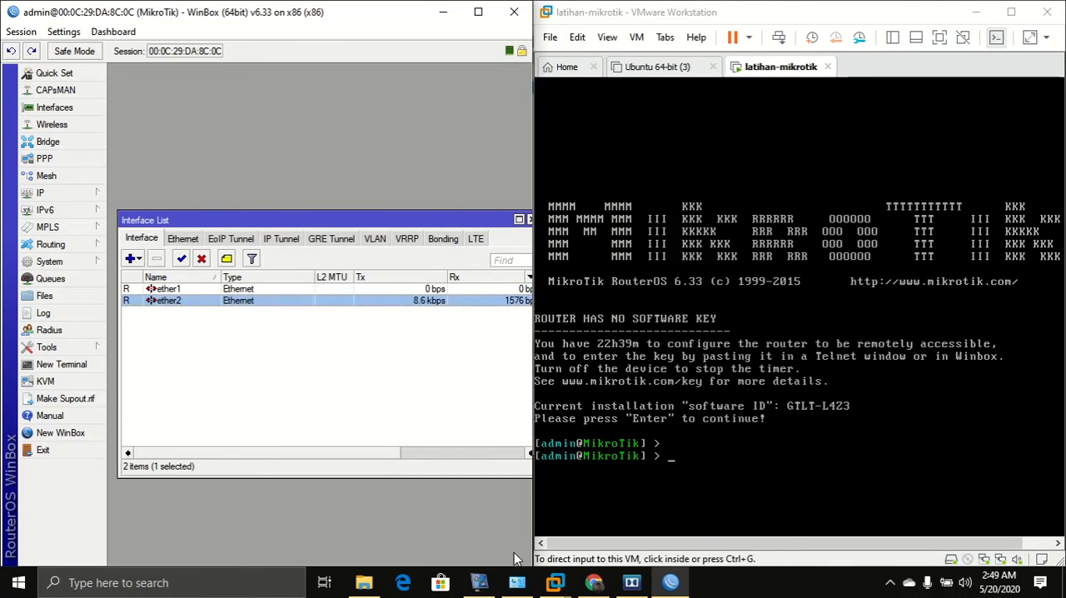
# Search Google Shopping in the browser for MikroTik licences, then for mikrotik.
pyautogui.click(594, 582)
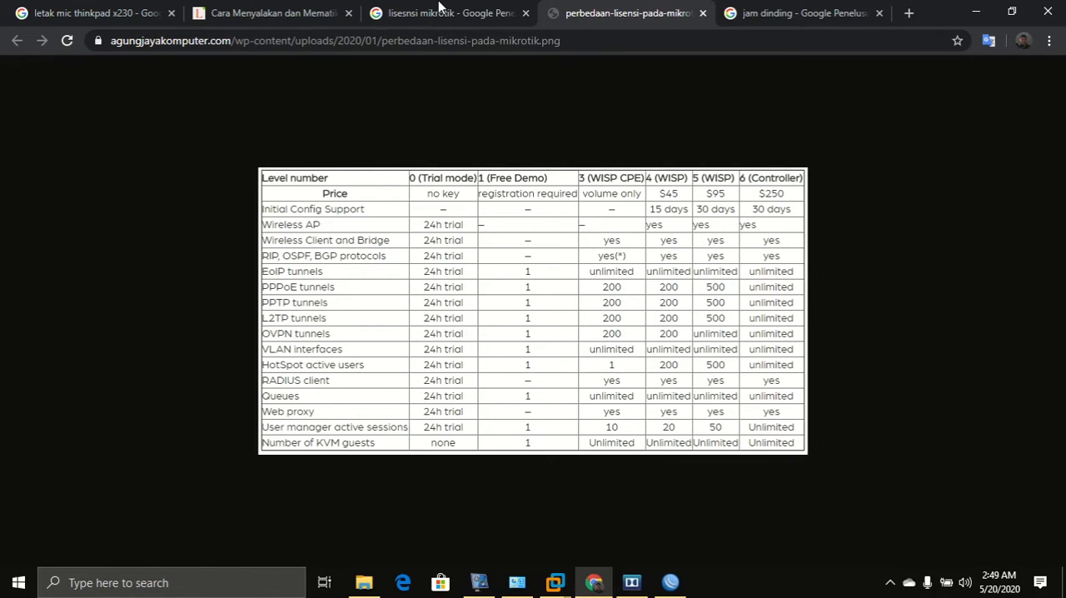
pyautogui.click(439, 7)
pyautogui.scroll(5, 308, 225)
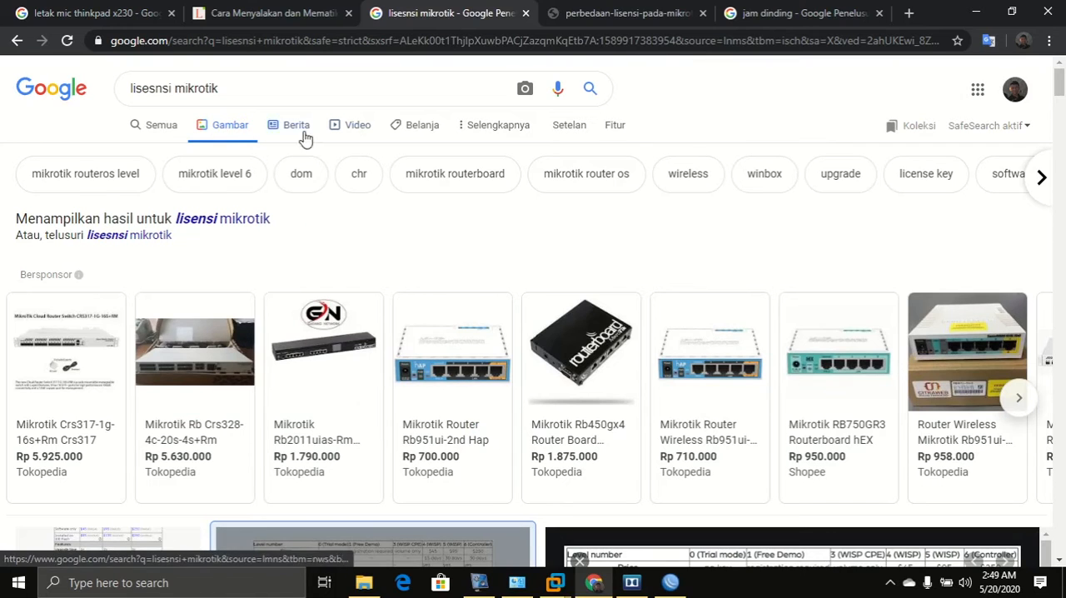
pyautogui.click(418, 134)
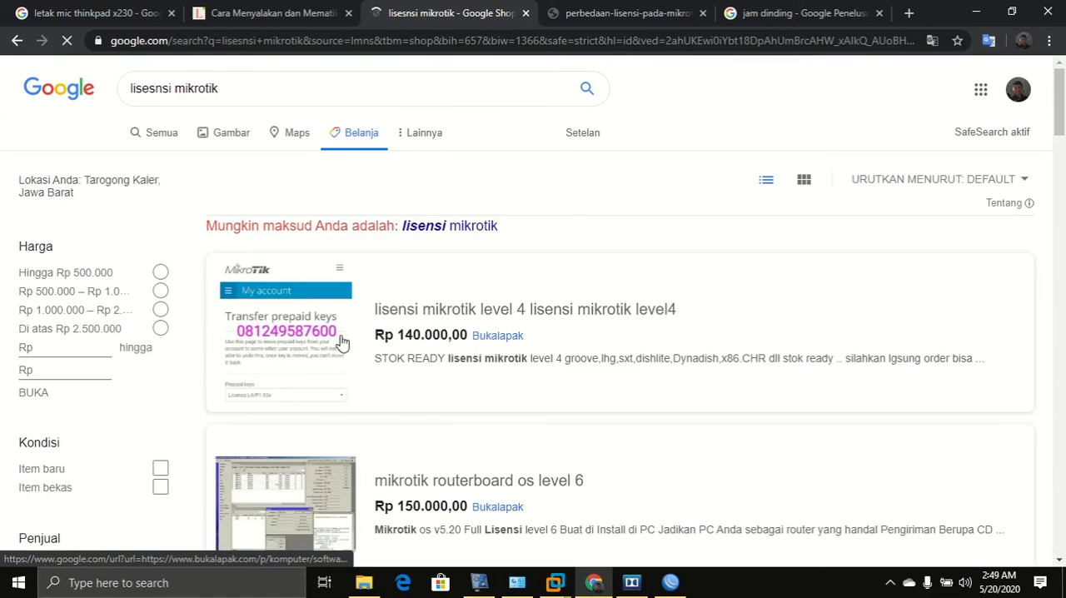
pyautogui.scroll(-4, 290, 395)
pyautogui.click(291, 396)
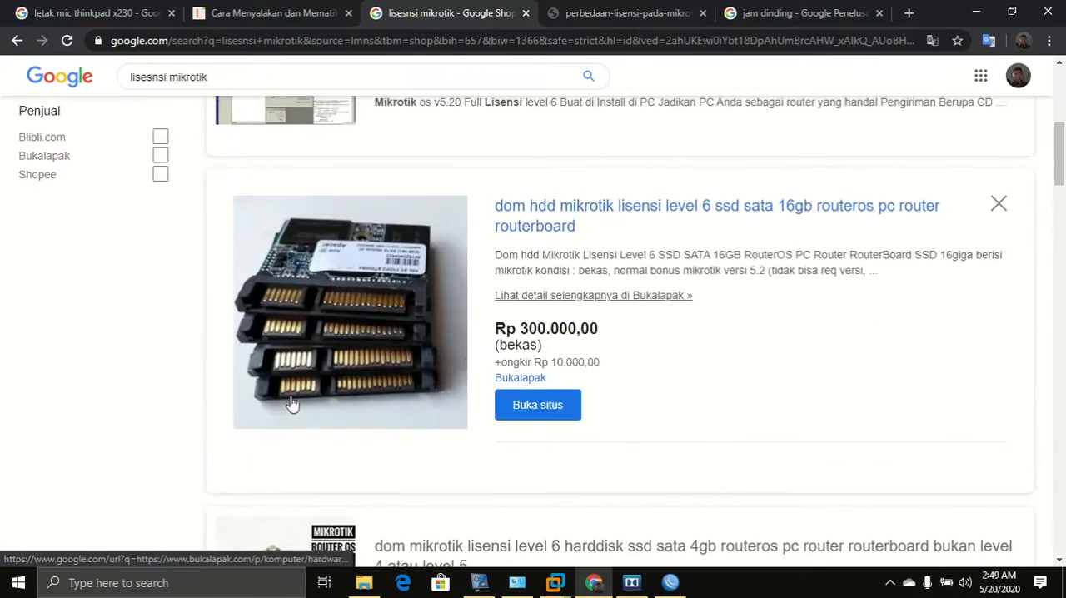
pyautogui.scroll(5, 291, 396)
pyautogui.moveTo(174, 88); pyautogui.dragTo(47, 94)
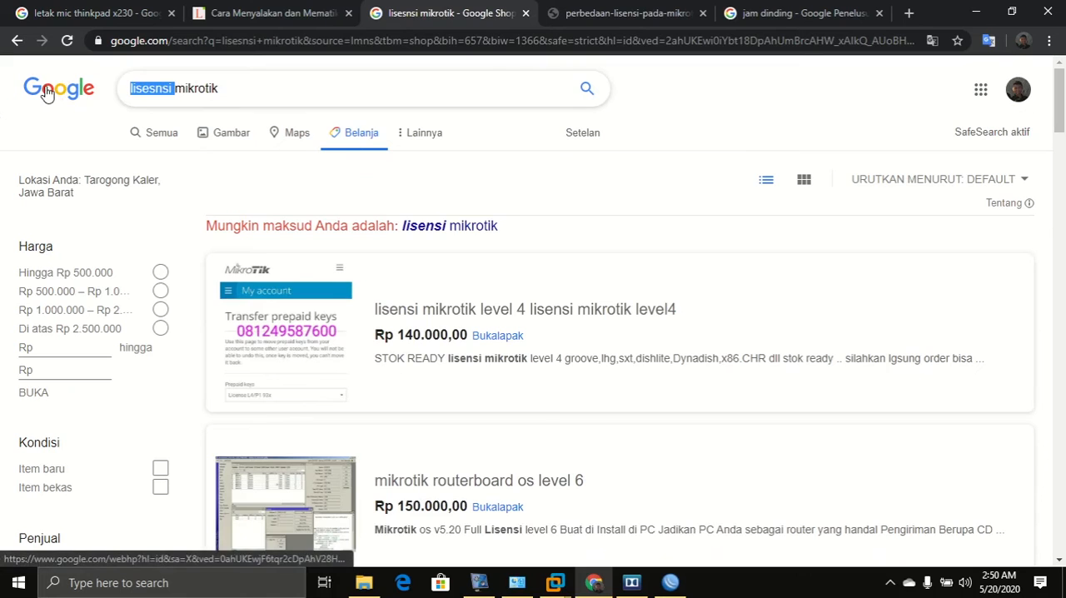
pyautogui.press('BackSpace')
pyautogui.press('Return')
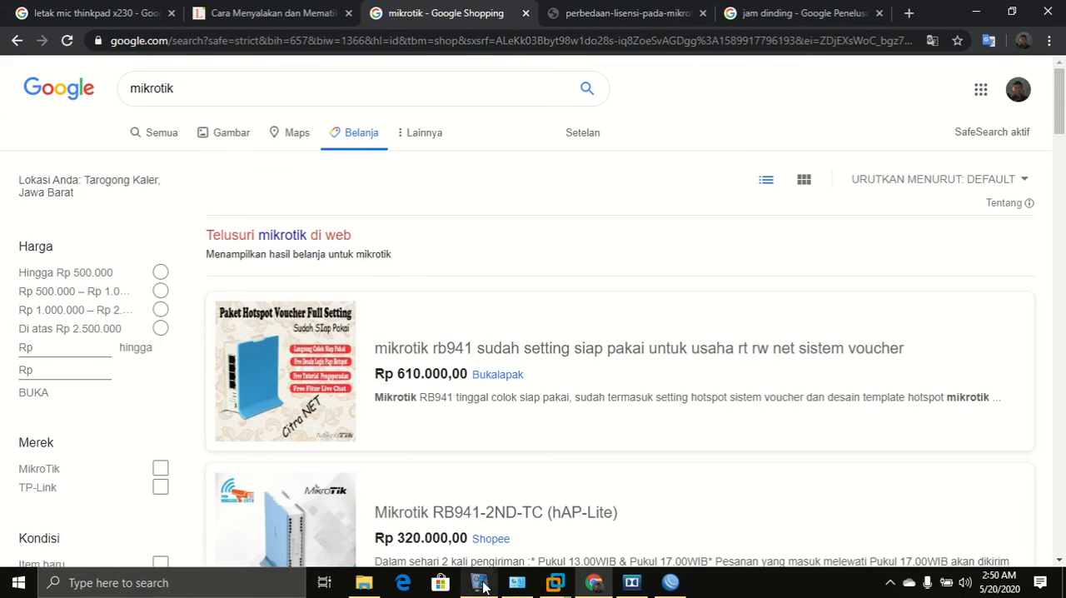
pyautogui.click(482, 584)
pyautogui.click(481, 584)
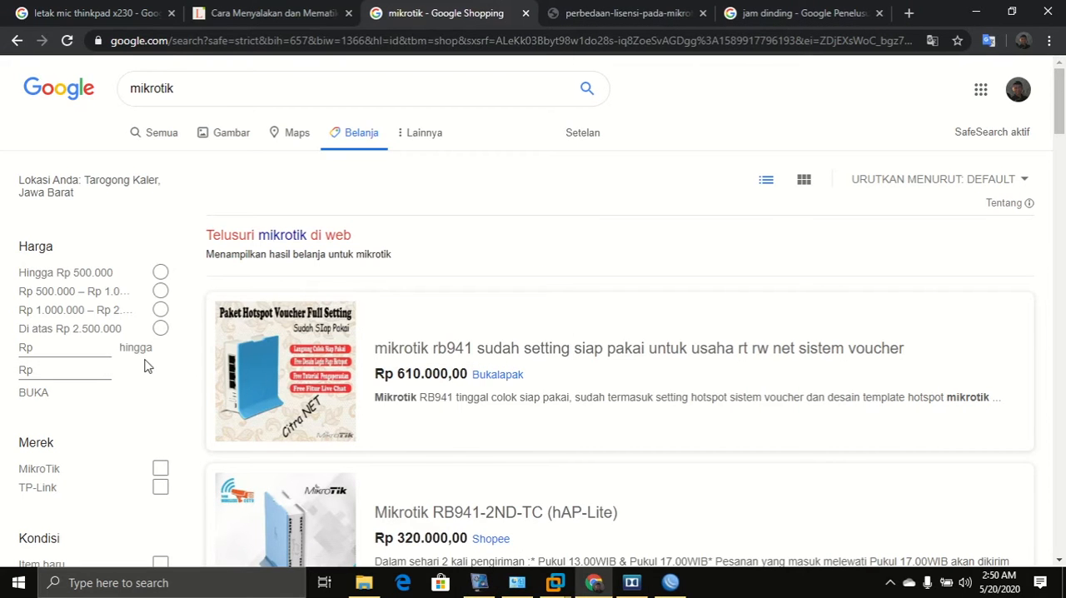
pyautogui.scroll(-2, 145, 367)
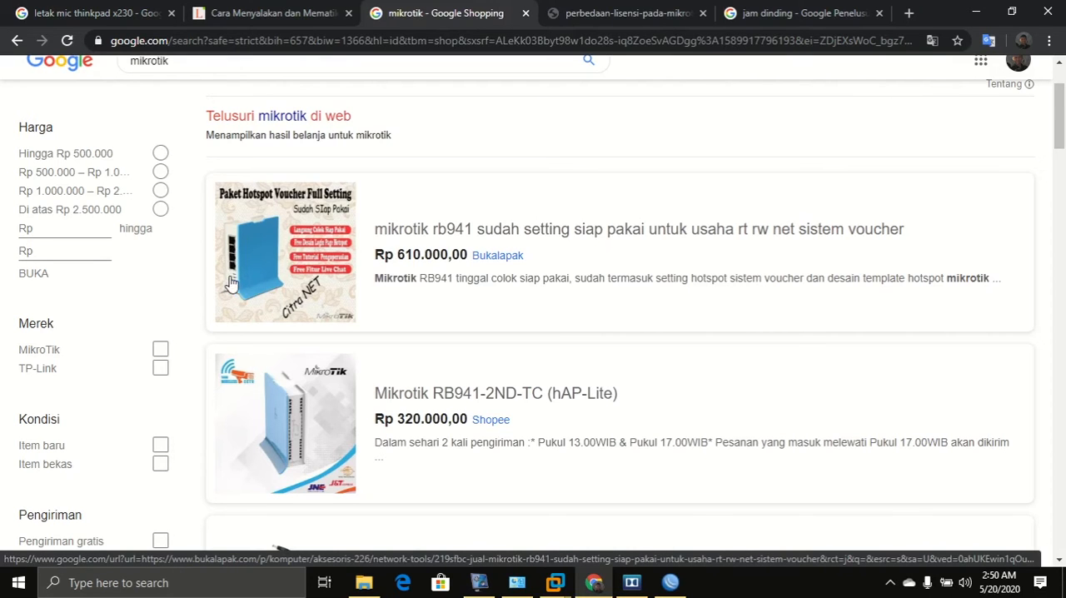
# Return to WinBox and rename interface ether1 to ether1-public.
pyautogui.click(556, 583)
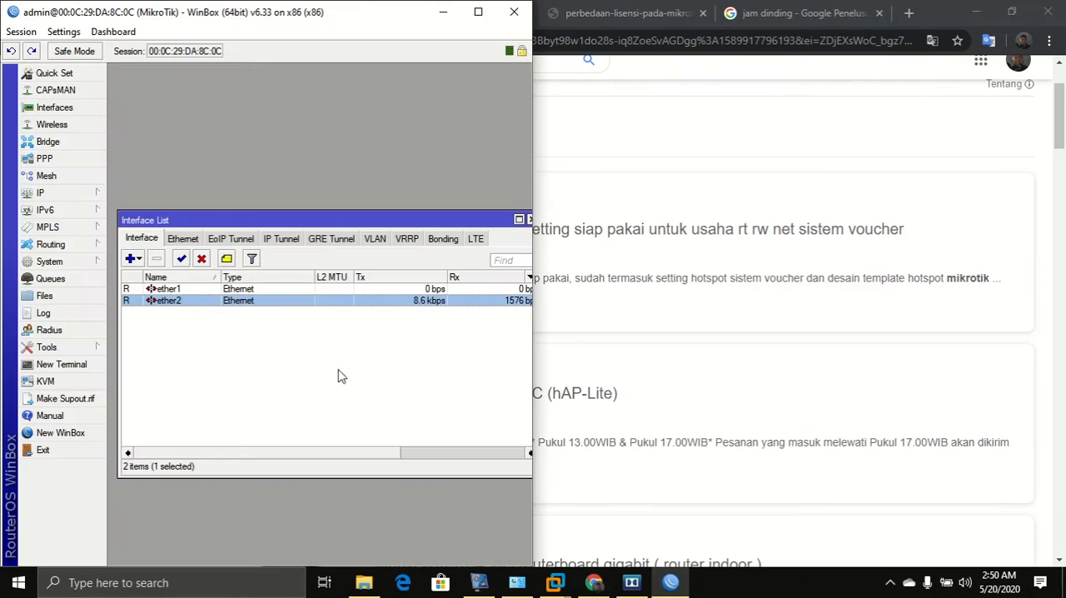
pyautogui.click(169, 289)
pyautogui.click(169, 301)
pyautogui.click(166, 291)
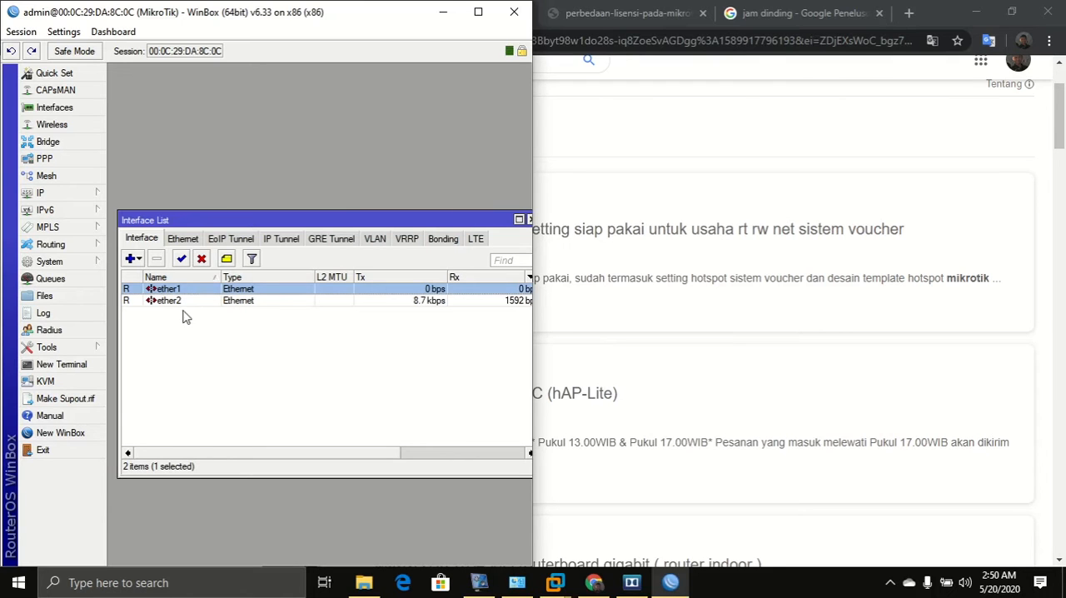
pyautogui.click(187, 301)
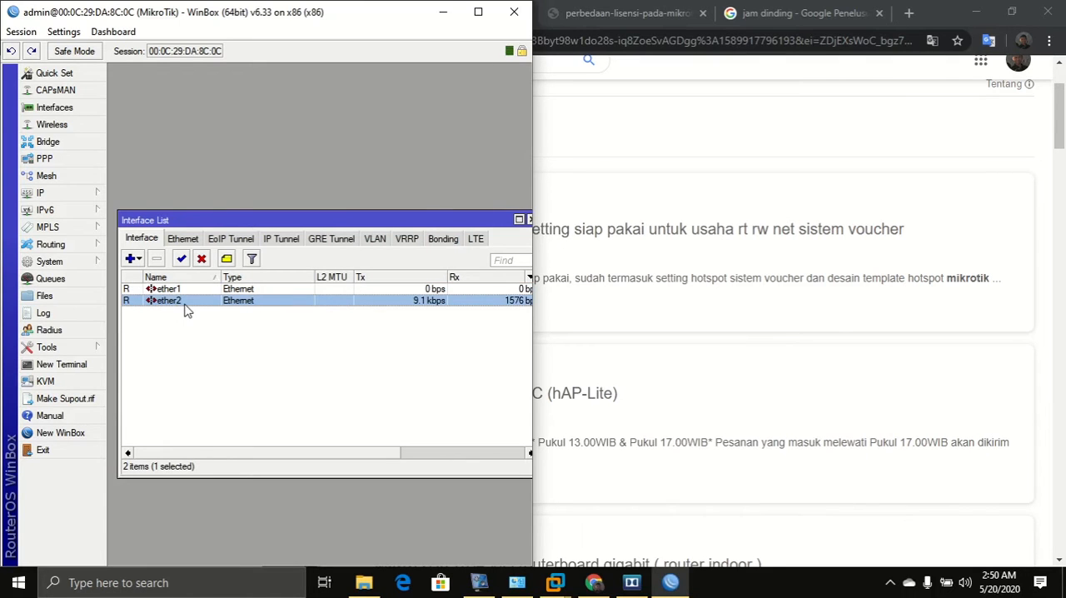
pyautogui.click(189, 291)
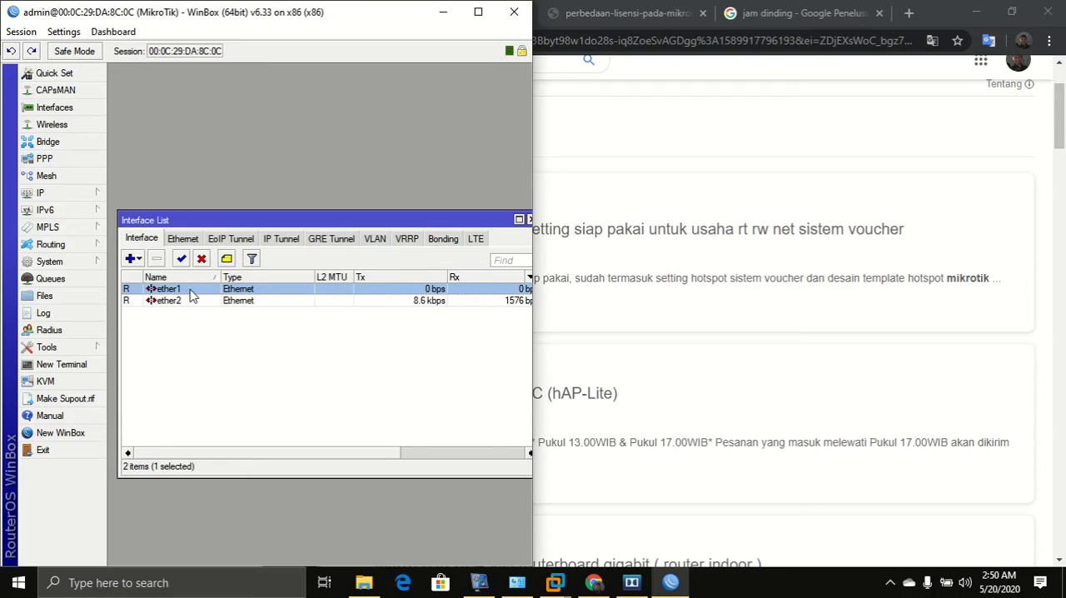
pyautogui.doubleClick(190, 291)
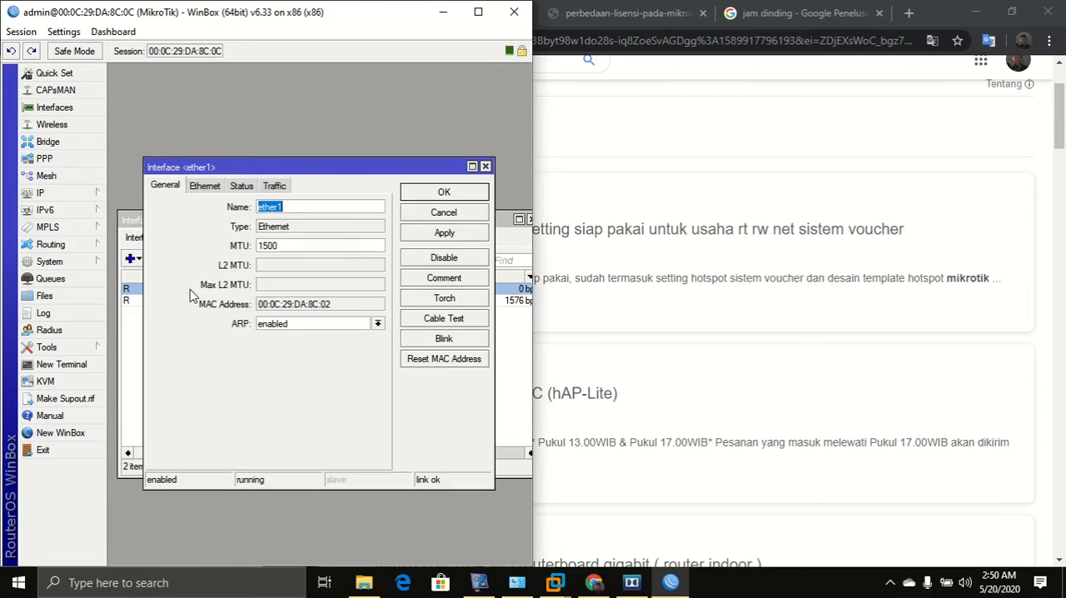
pyautogui.click(298, 207)
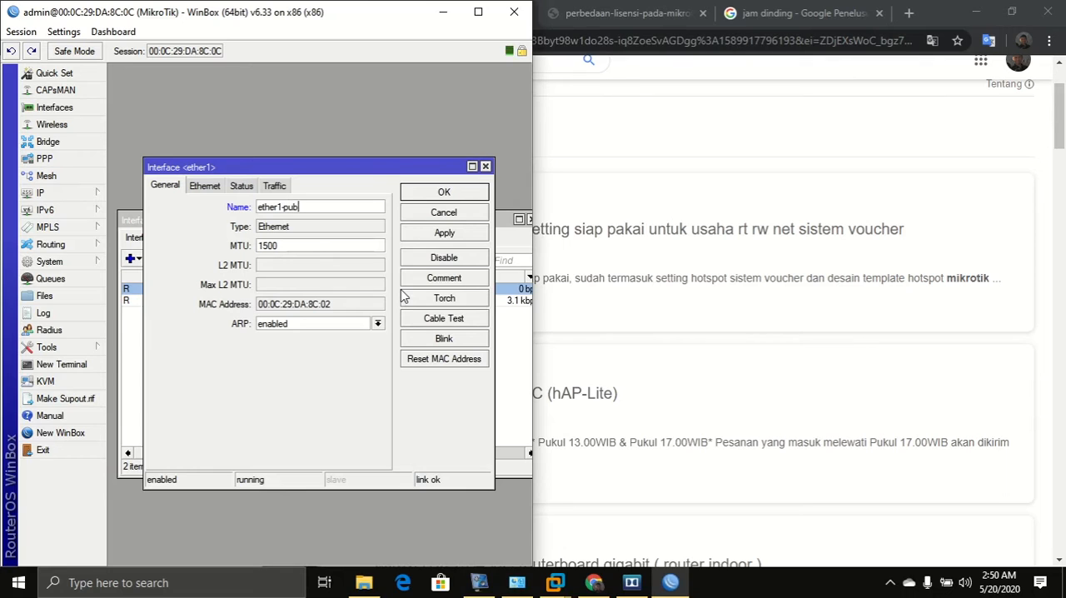
pyautogui.click(452, 234)
pyautogui.click(452, 193)
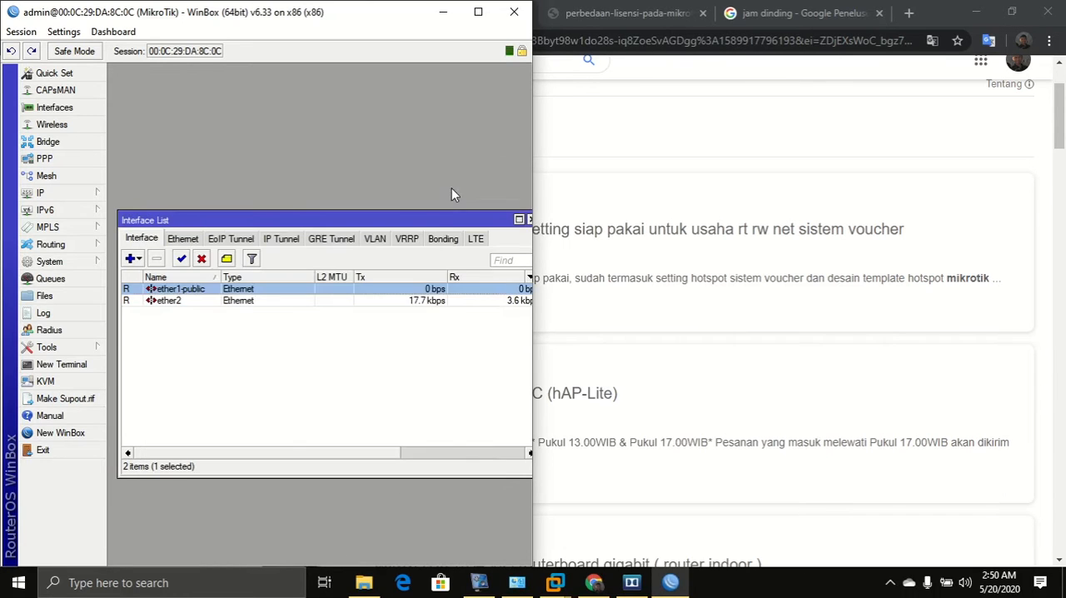
# Rename interface ether2 to ether2-local.
pyautogui.click(197, 303)
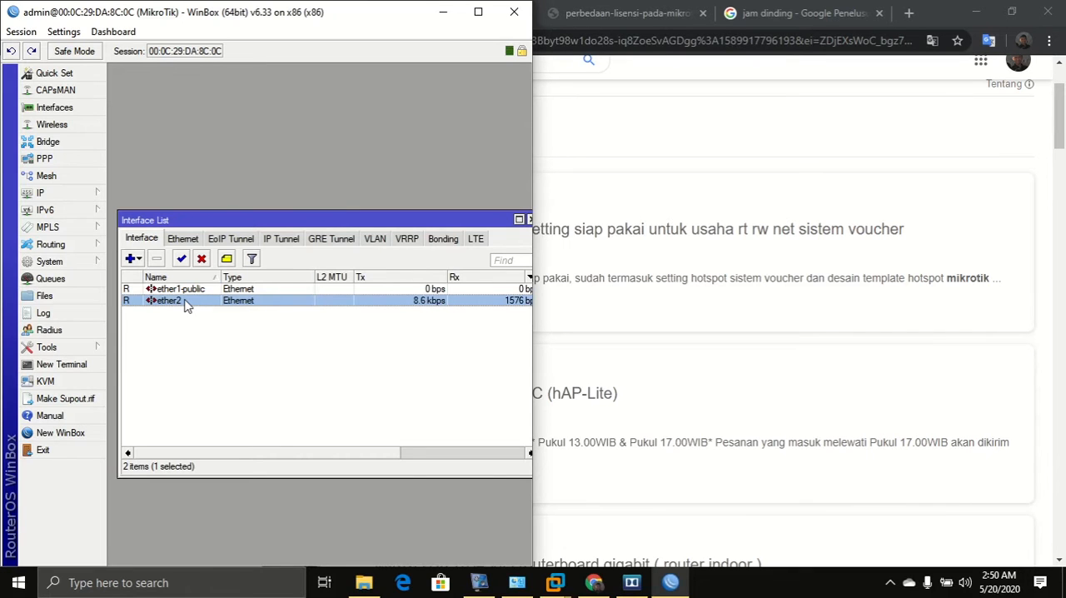
pyautogui.doubleClick(186, 306)
pyautogui.click(305, 210)
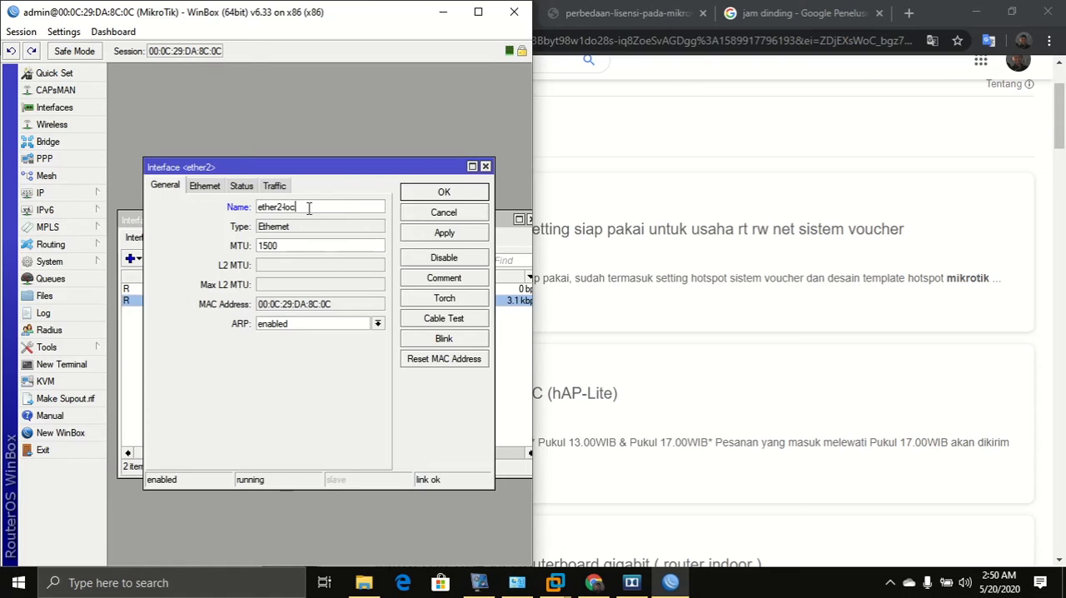
pyautogui.click(455, 194)
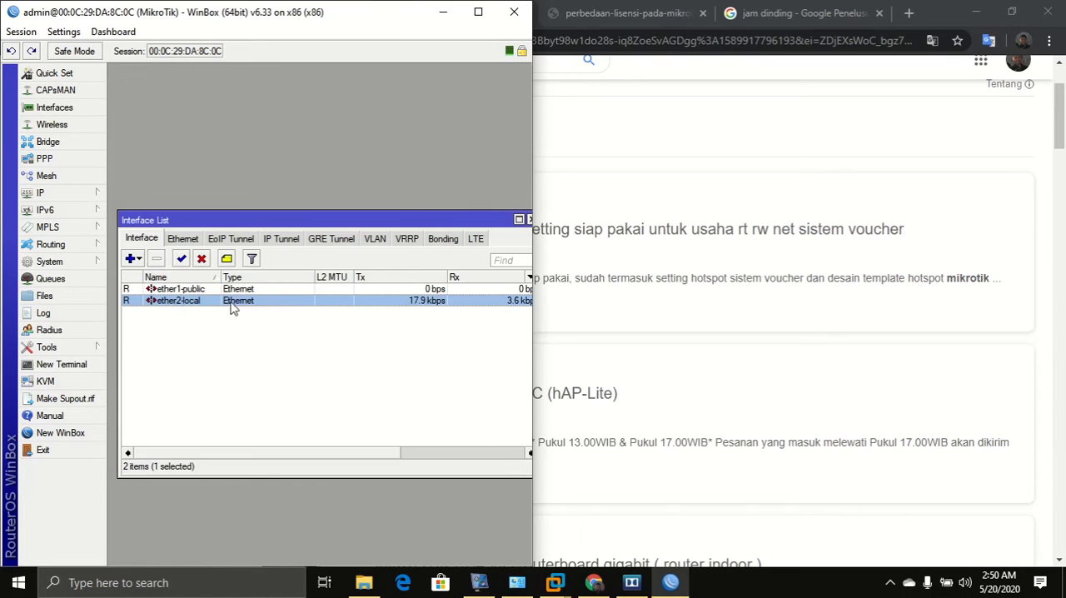
pyautogui.click(520, 588)
pyautogui.click(517, 588)
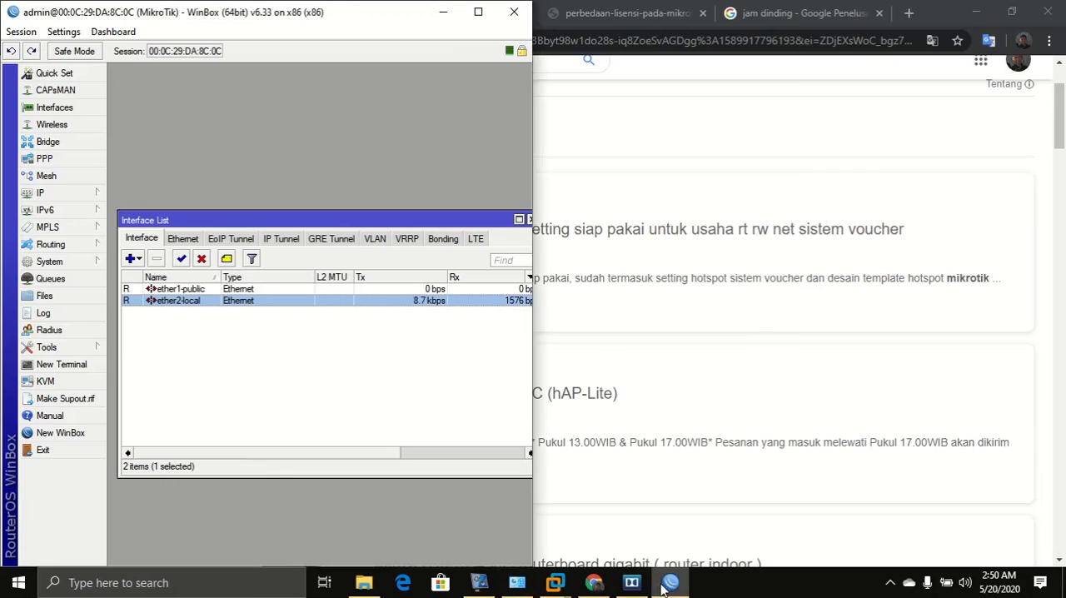
pyautogui.moveTo(583, 588)
pyautogui.click(725, 483)
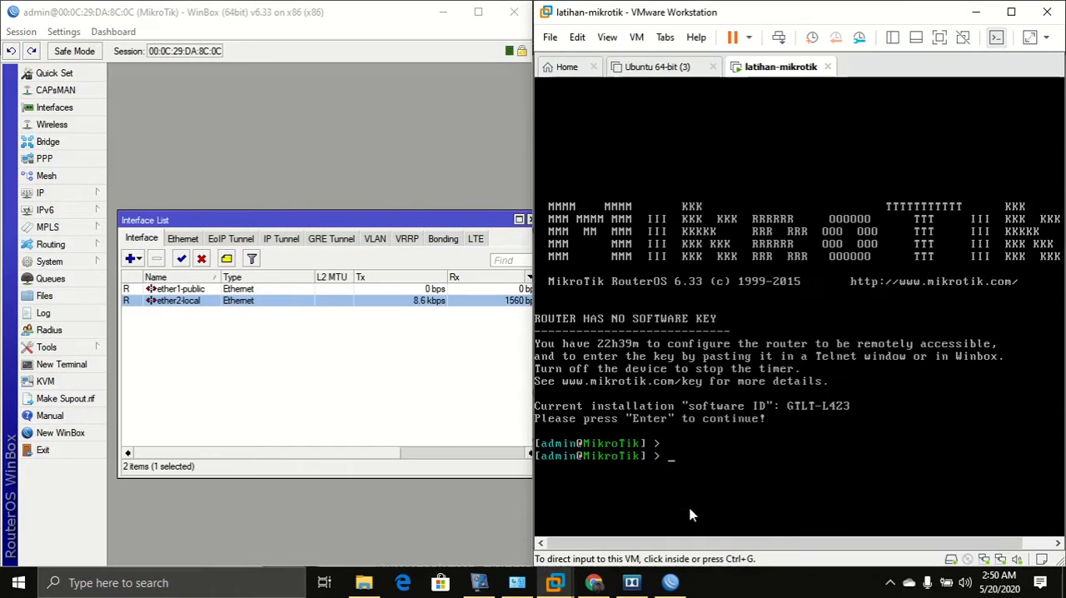
pyautogui.click(187, 308)
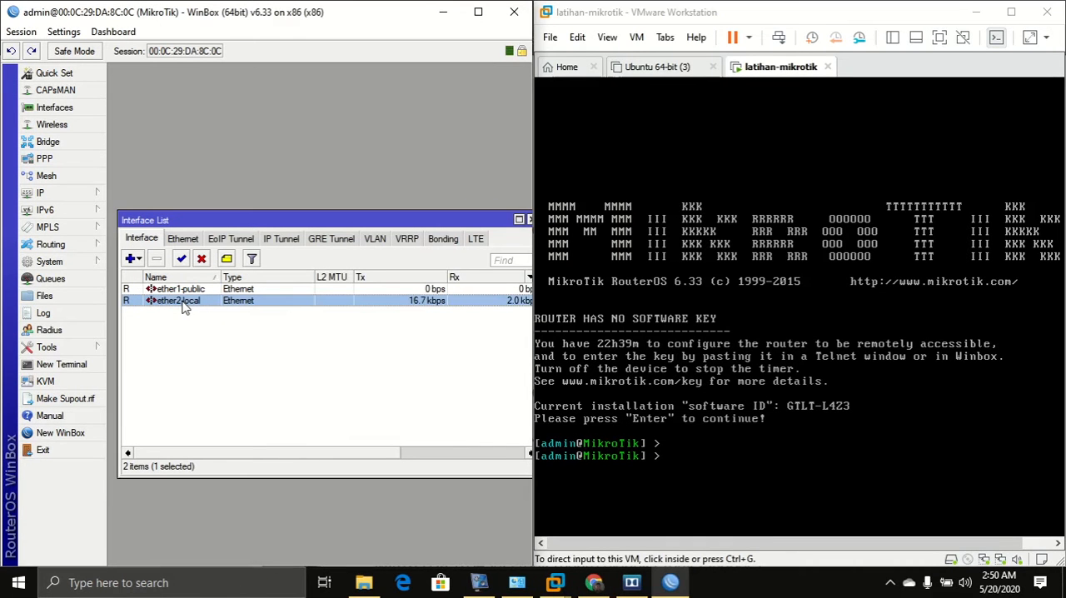
# List the router's interfaces in the terminal console with interface print.
pyautogui.click(202, 289)
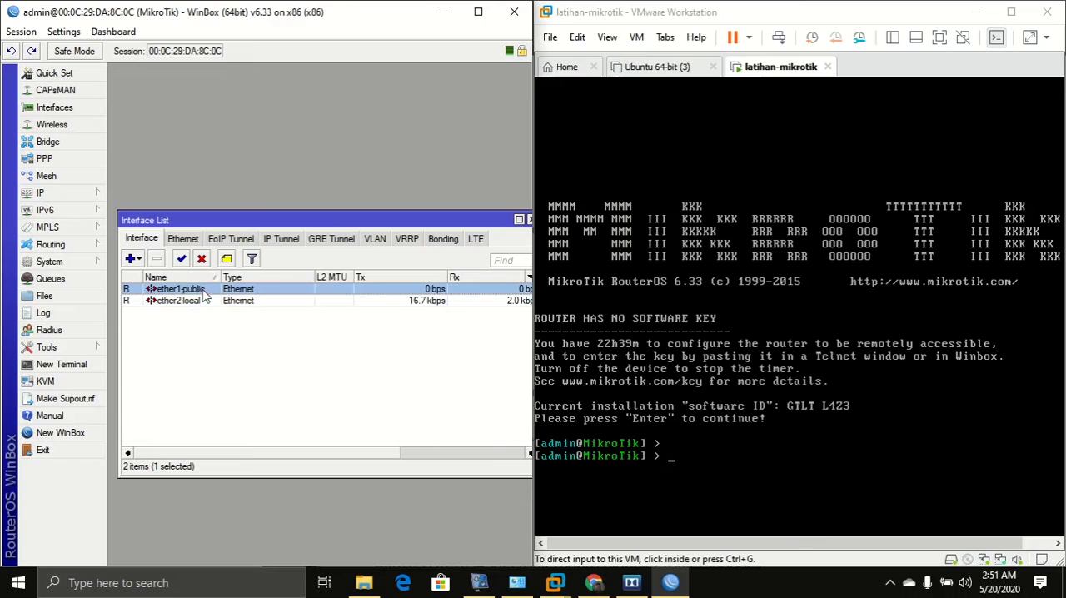
pyautogui.click(679, 471)
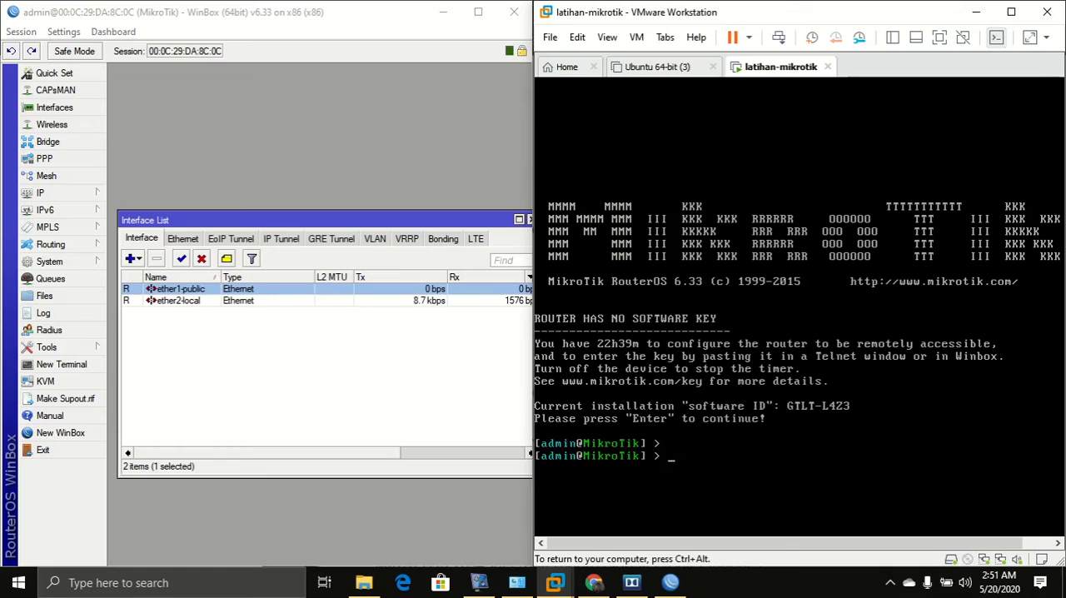
pyautogui.write('interface')
pyautogui.hotkey('ctrl', 'alt')
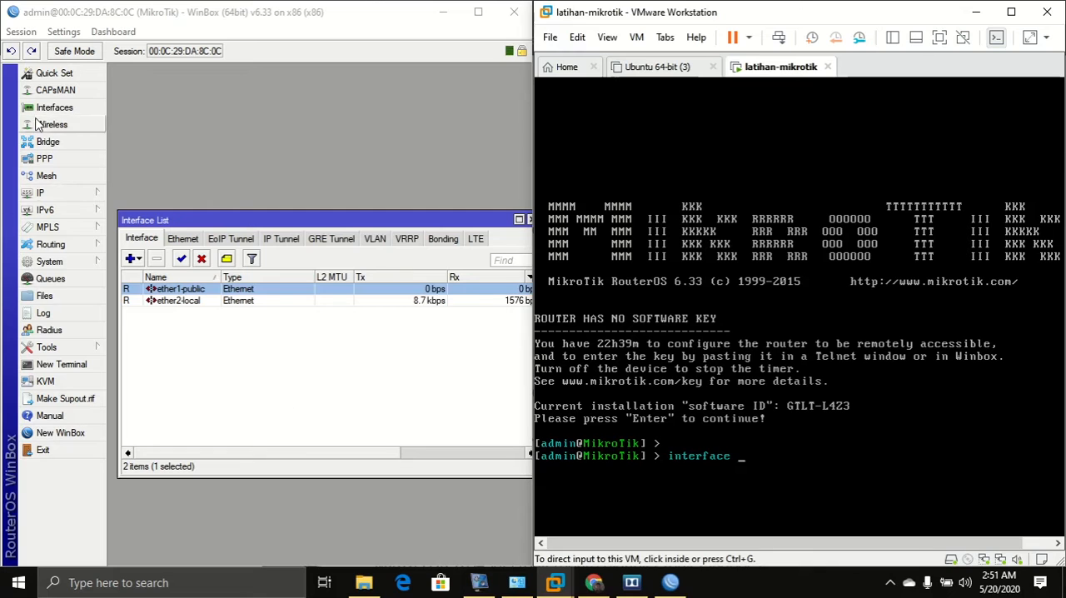
pyautogui.click(68, 107)
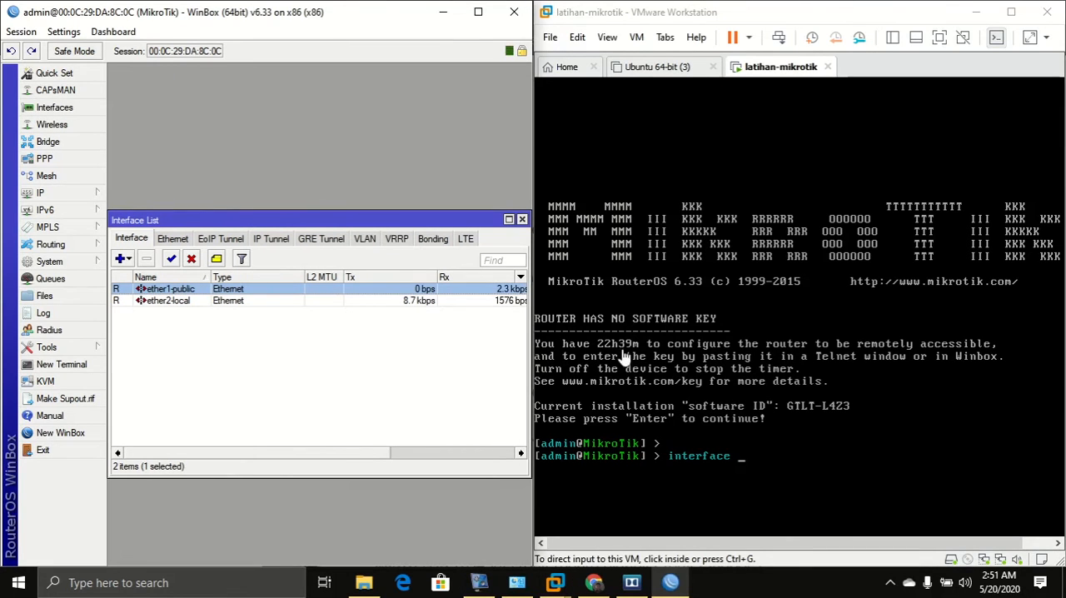
pyautogui.click(737, 392)
pyautogui.write('print')
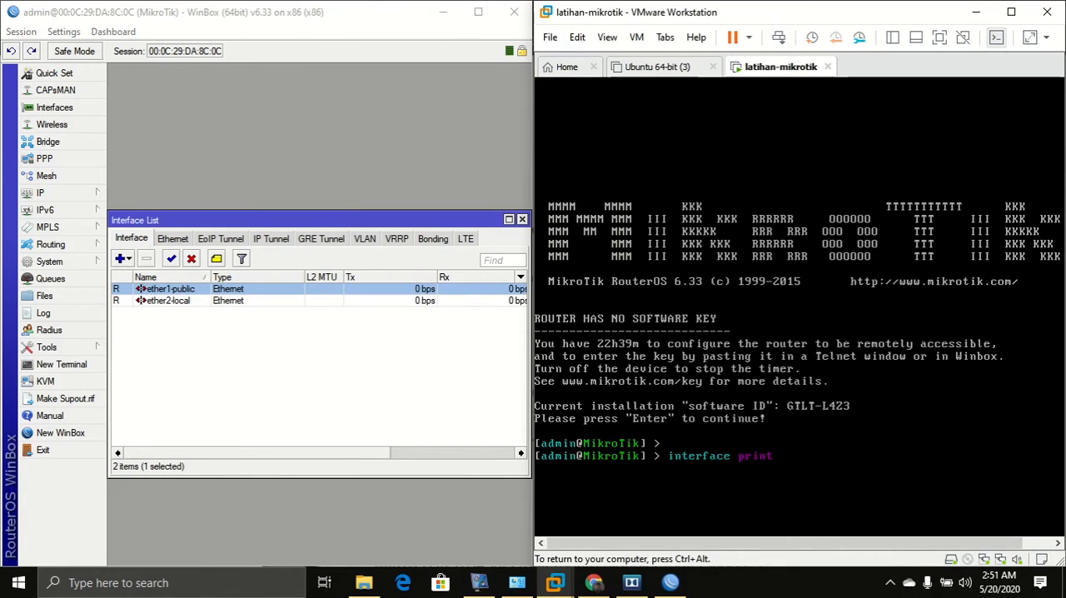
pyautogui.press('Return')
# Display the interface command's available sub-commands in the console using completion.
pyautogui.write('i')
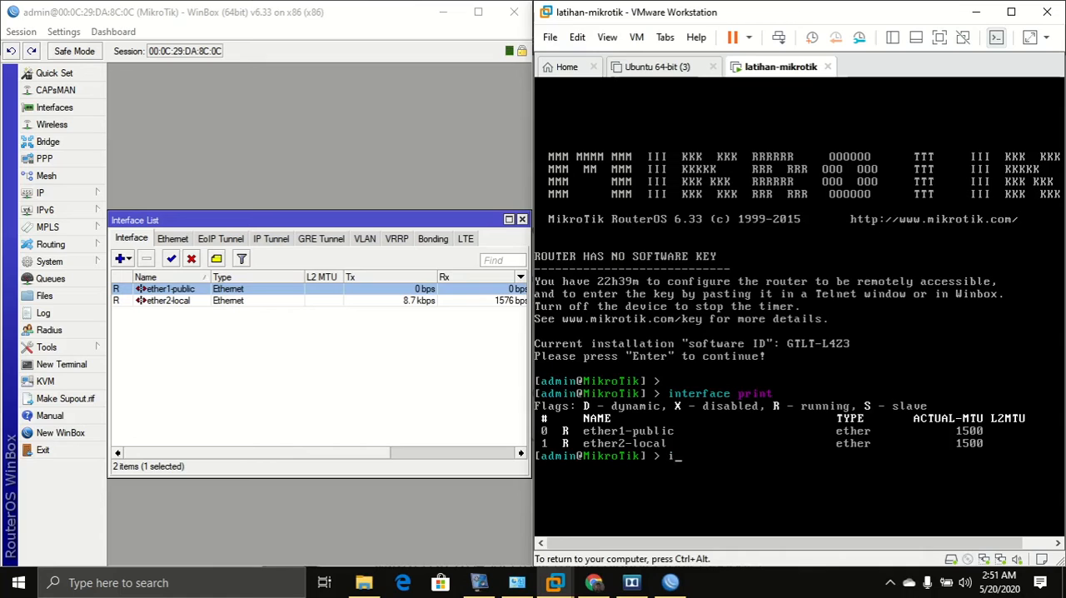
pyautogui.write('nterface')
pyautogui.press('Tab')
pyautogui.press('Tab')
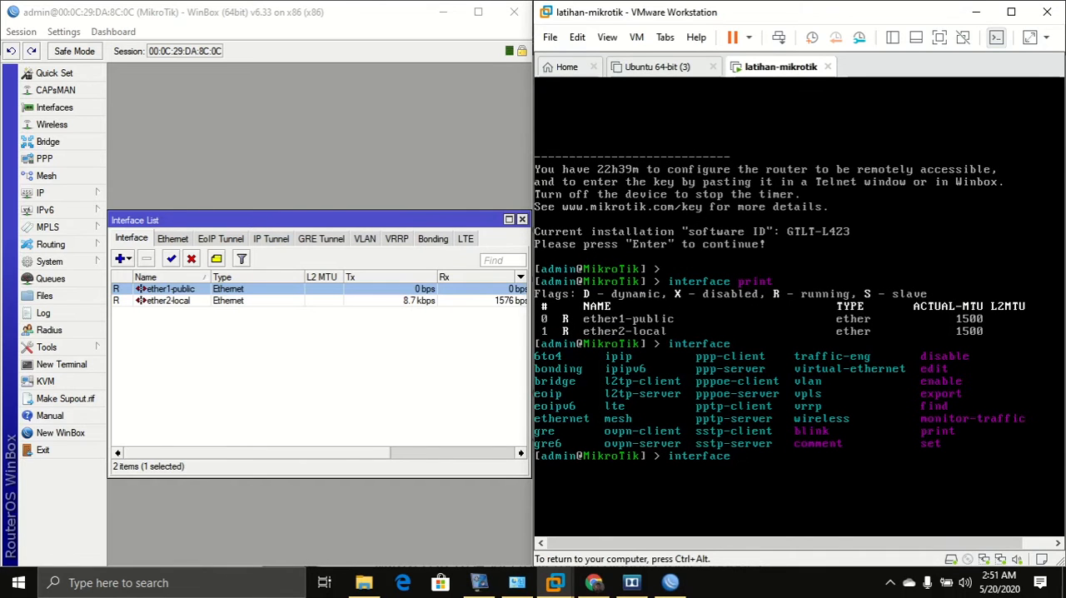
pyautogui.hotkey('ctrl', 'alt')
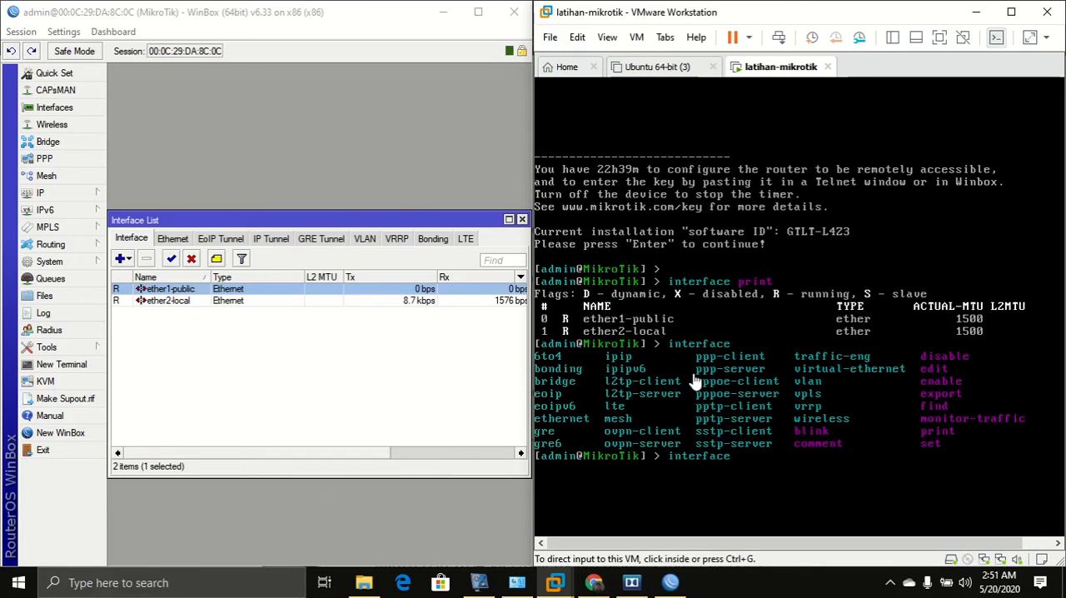
# Browse the Interface List tabs from Ethernet through IP Tunnel and back to Interface.
pyautogui.click(137, 240)
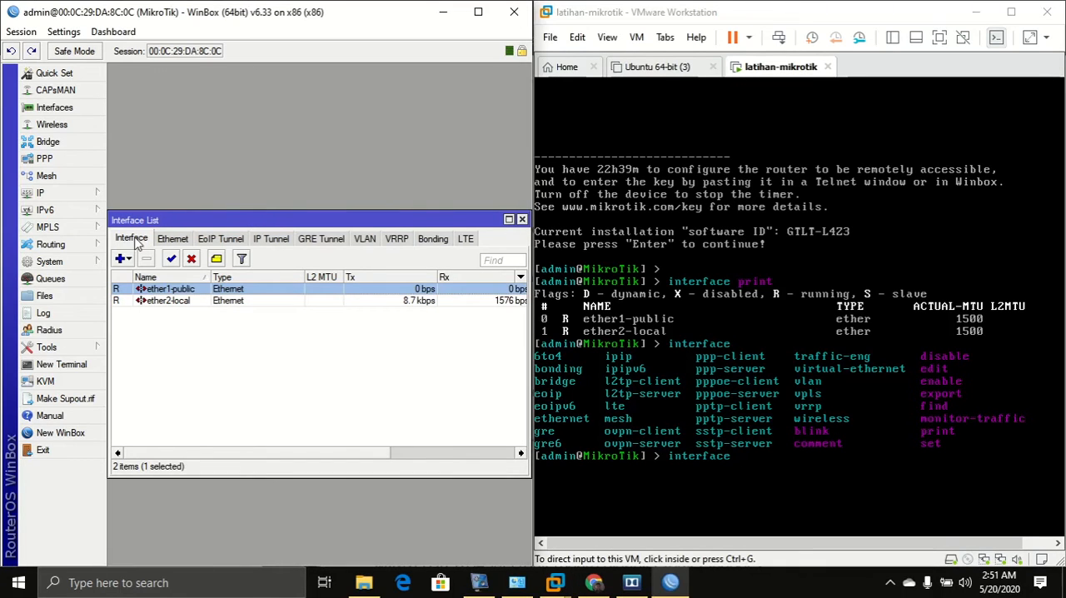
pyautogui.click(173, 242)
pyautogui.click(209, 242)
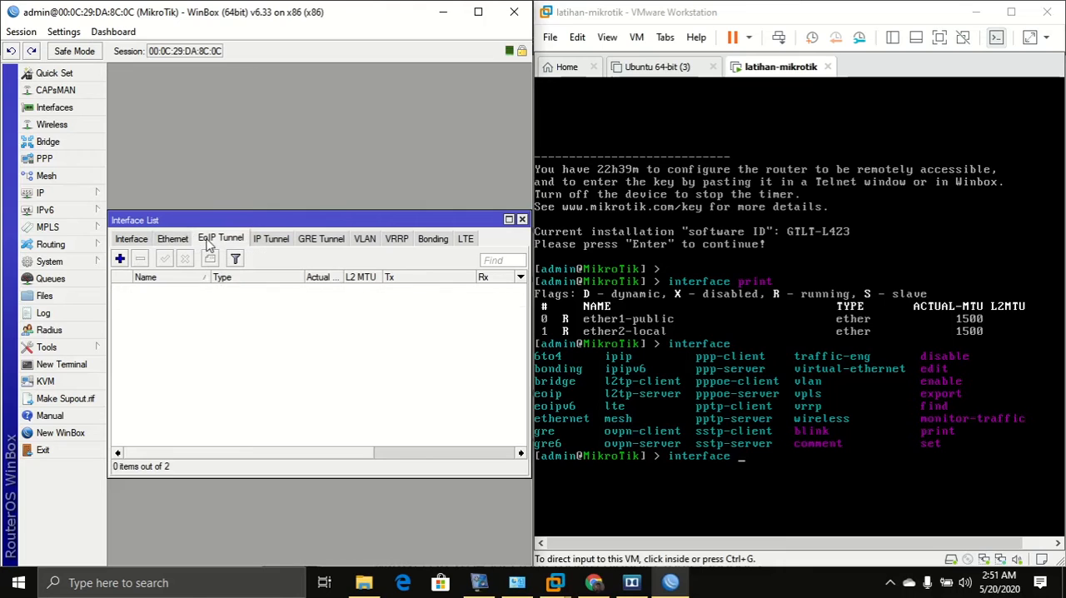
pyautogui.click(285, 243)
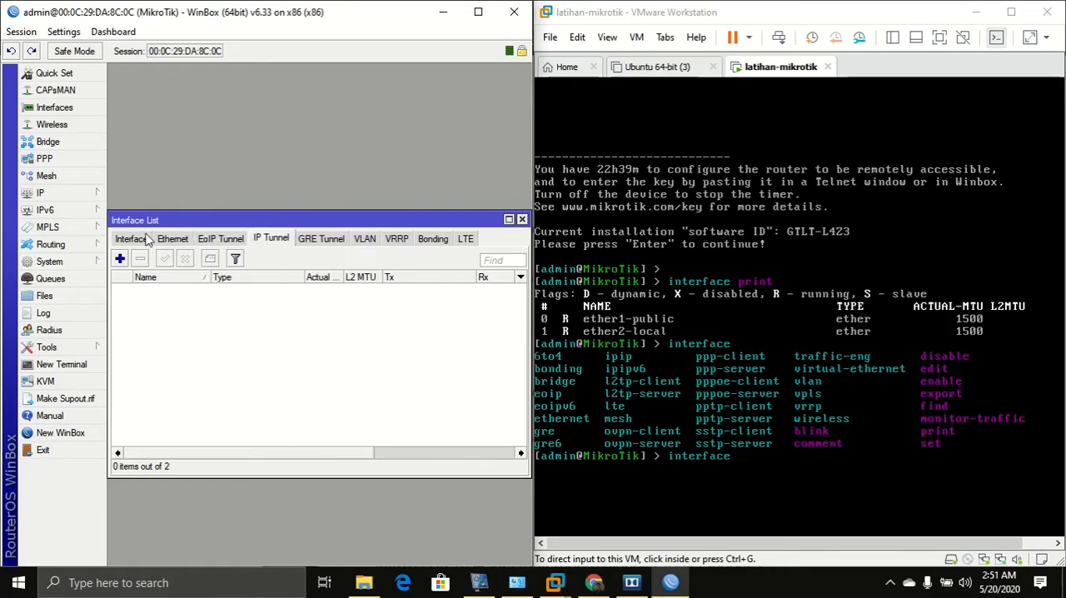
pyautogui.click(125, 240)
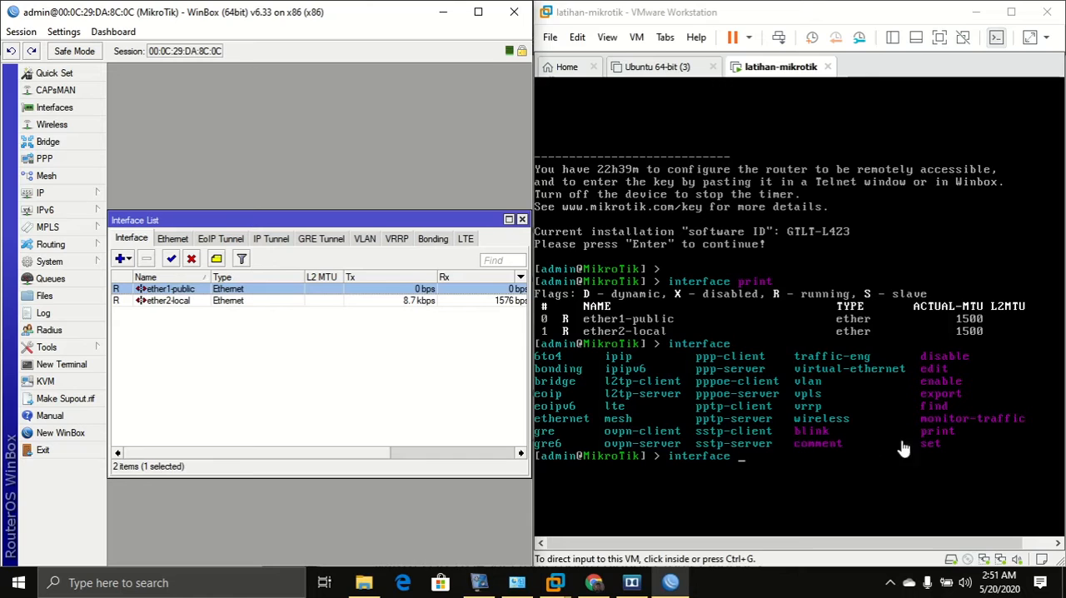
# Print the interface list in the console again.
pyautogui.click(946, 442)
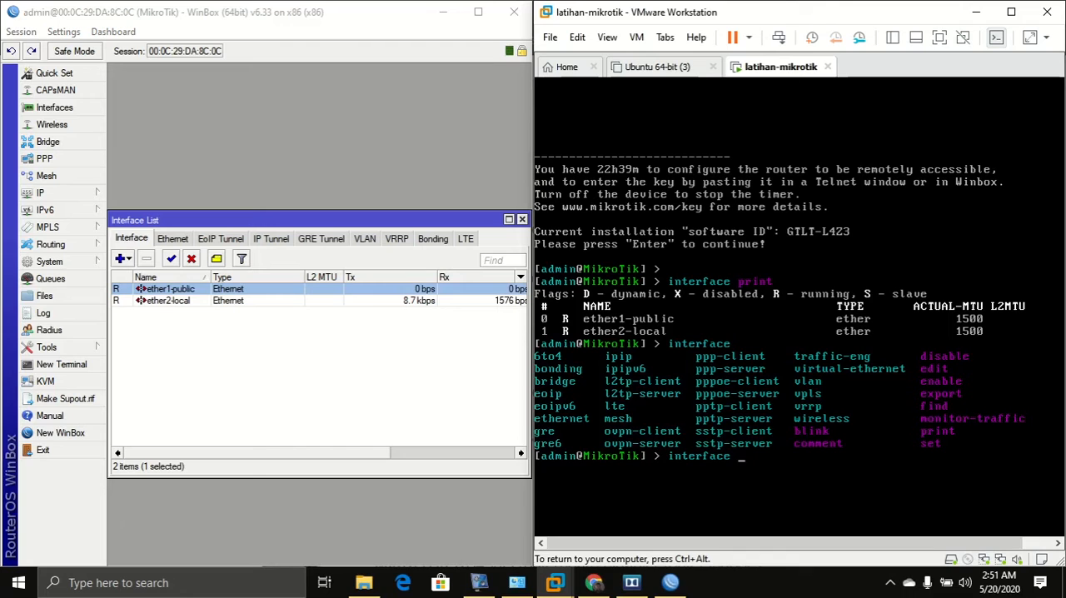
pyautogui.write('print')
pyautogui.press('Return')
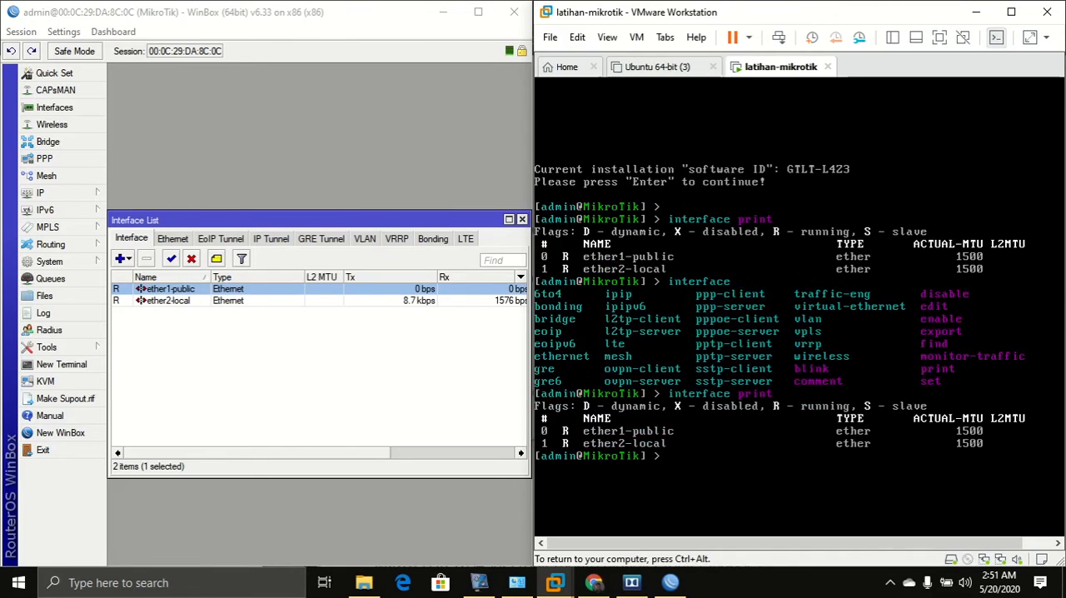
pyautogui.hotkey('ctrl', 'alt')
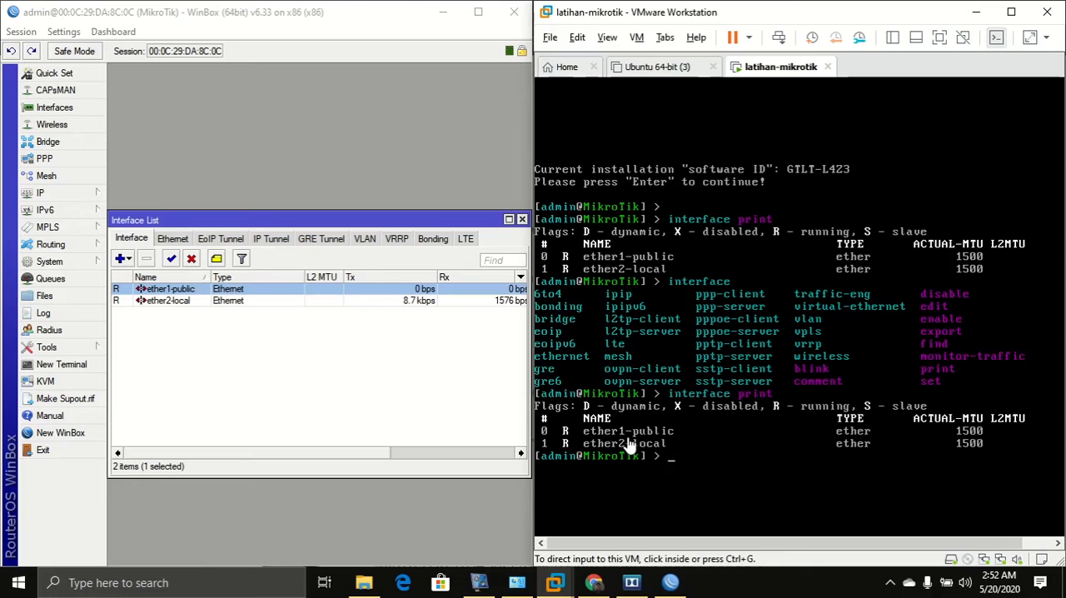
# Rename interface 0 to ether1-internet from the console with interface set.
pyautogui.click(672, 460)
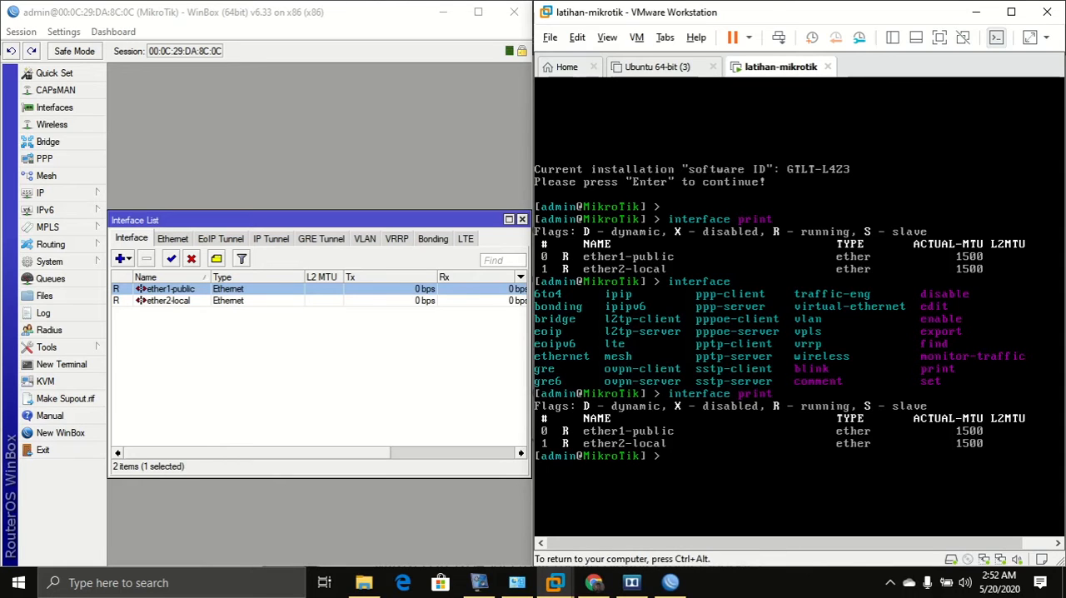
pyautogui.write('inter')
pyautogui.press('Tab')
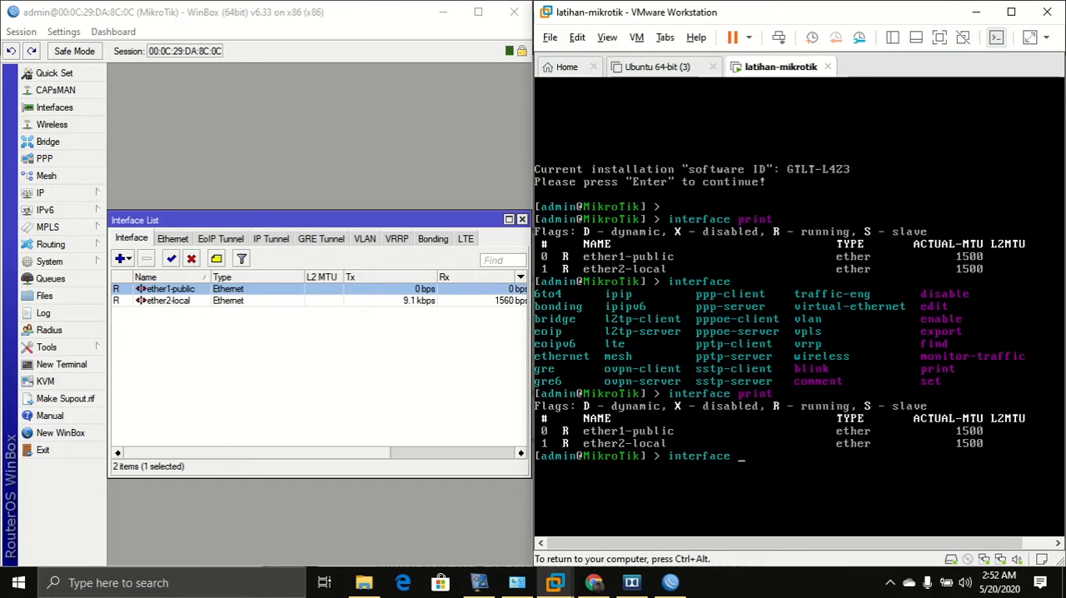
pyautogui.write('se')
pyautogui.write('t 0')
pyautogui.press('Tab')
pyautogui.press('Tab')
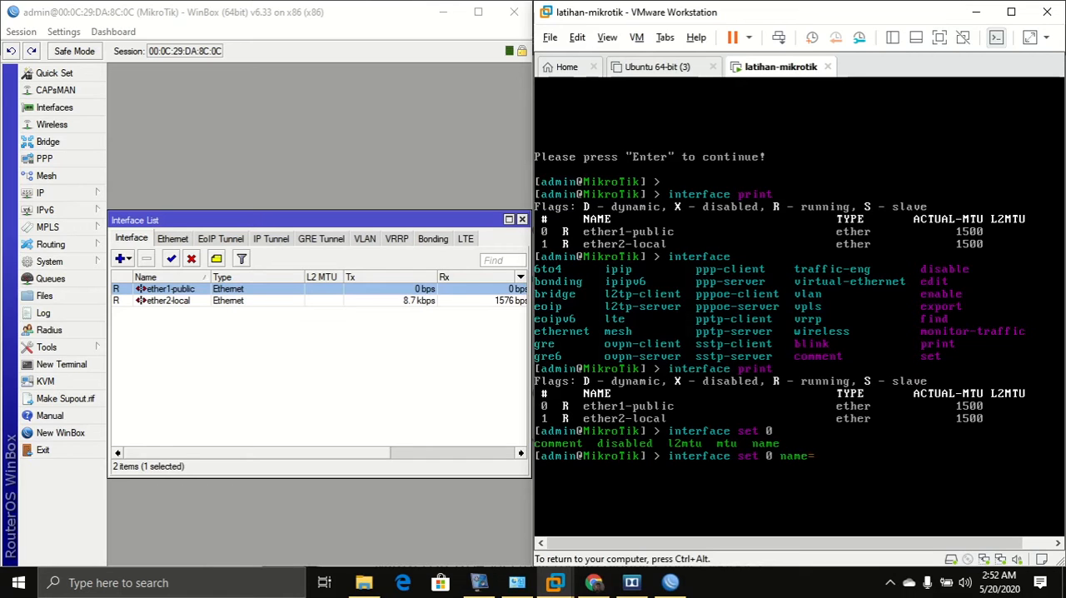
pyautogui.write('ether1-internet')
pyautogui.press('Return')
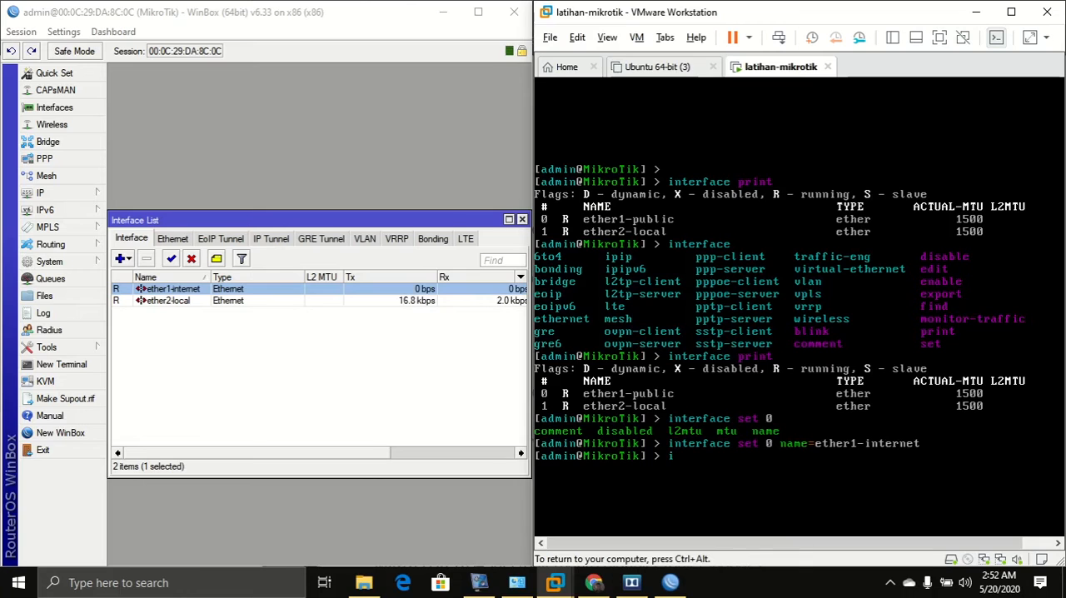
# List the interfaces again with interface print.
pyautogui.write('interface')
pyautogui.press('Tab')
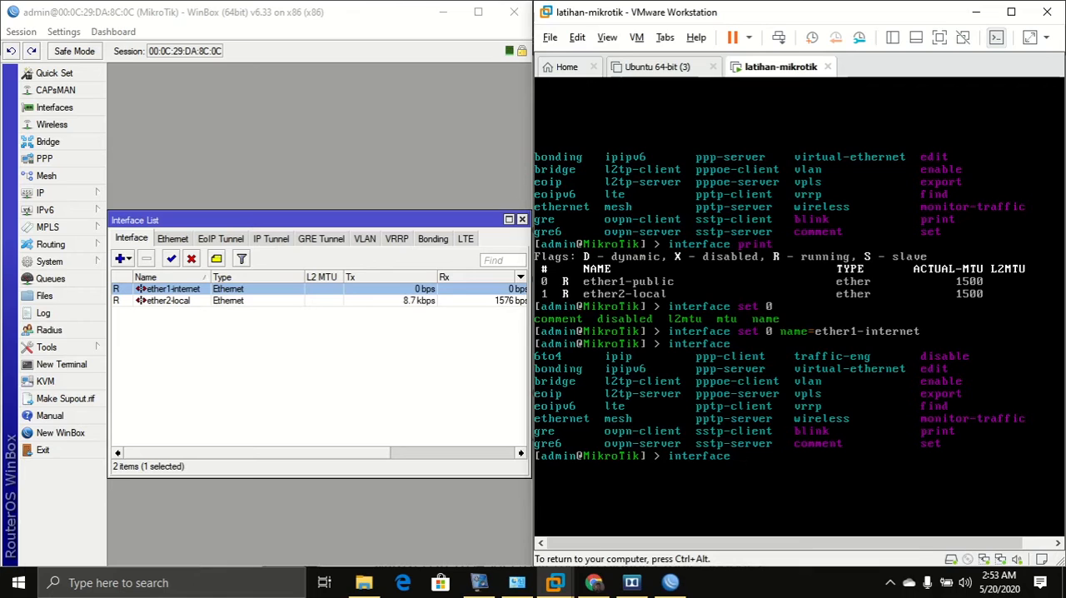
pyautogui.write('print')
pyautogui.press('Return')
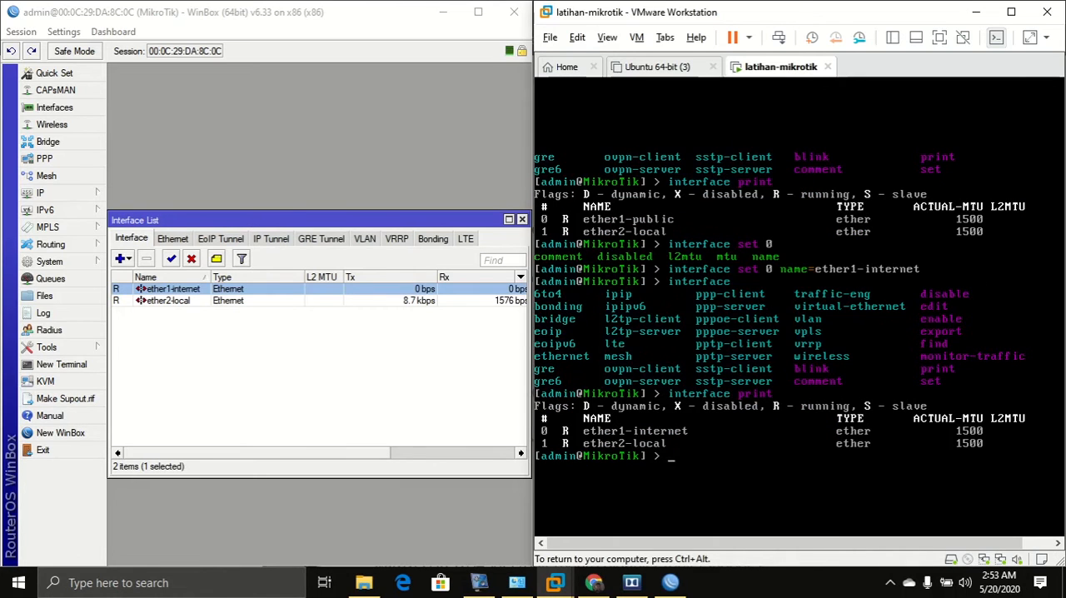
pyautogui.hotkey('ctrl', 'alt')
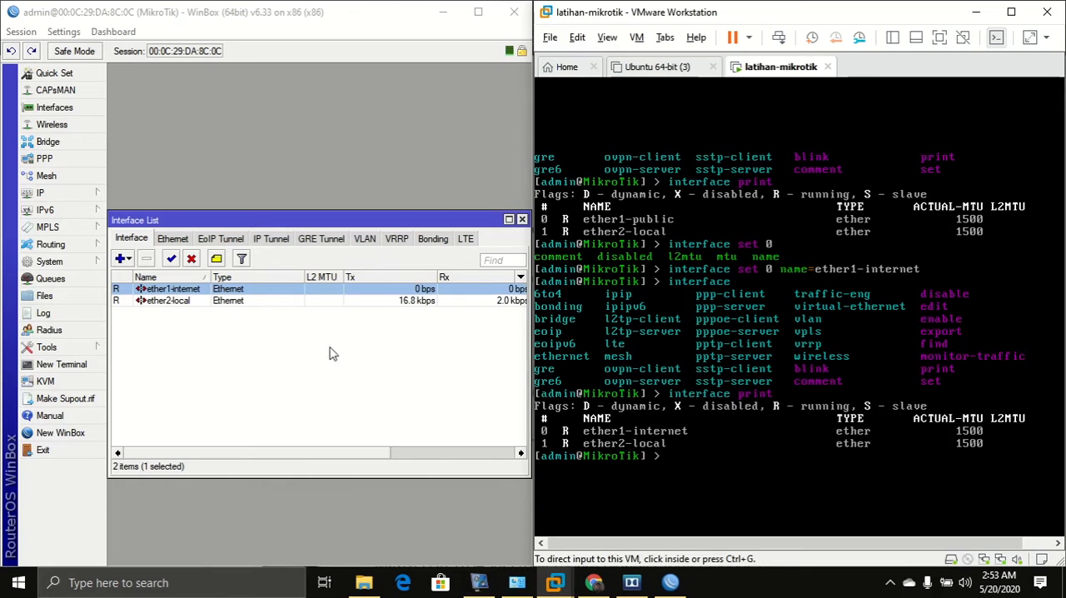
# Rename interface 0 back to ether1-public from the console.
pyautogui.click(733, 491)
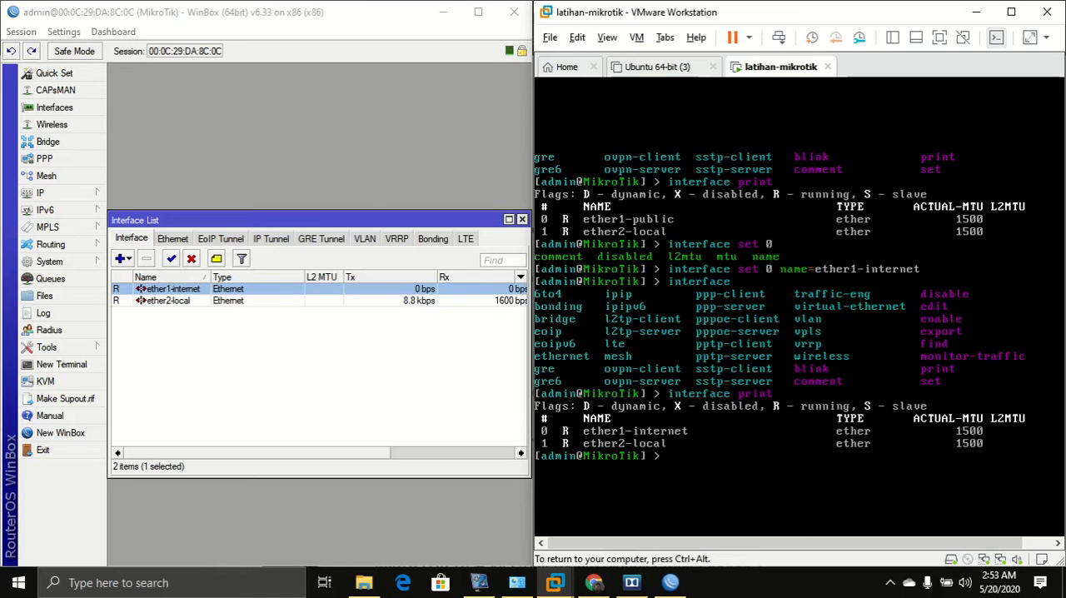
pyautogui.write('terface set 0')
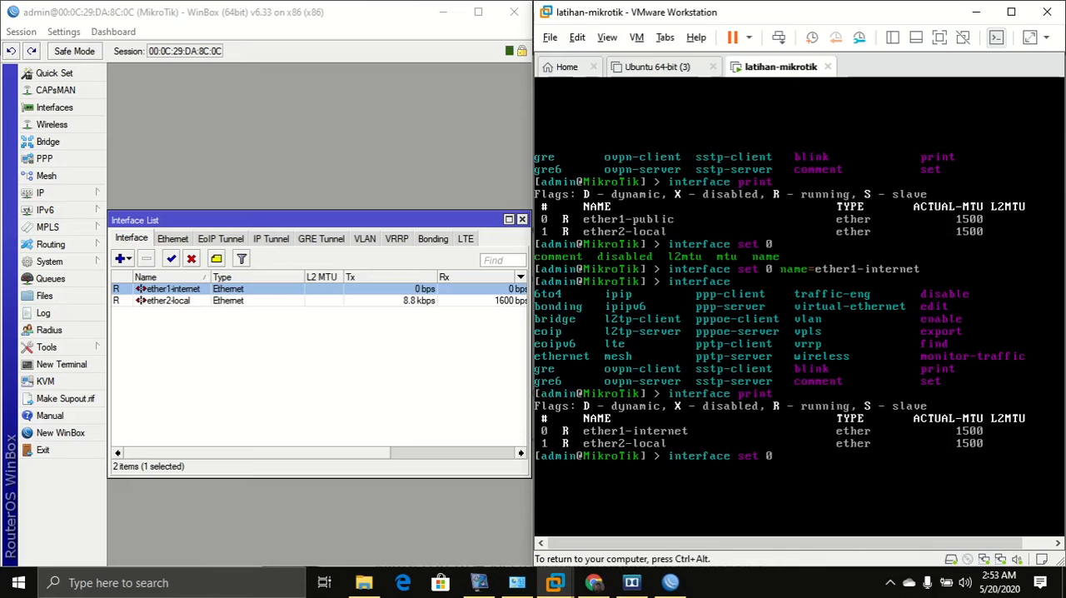
pyautogui.write('na')
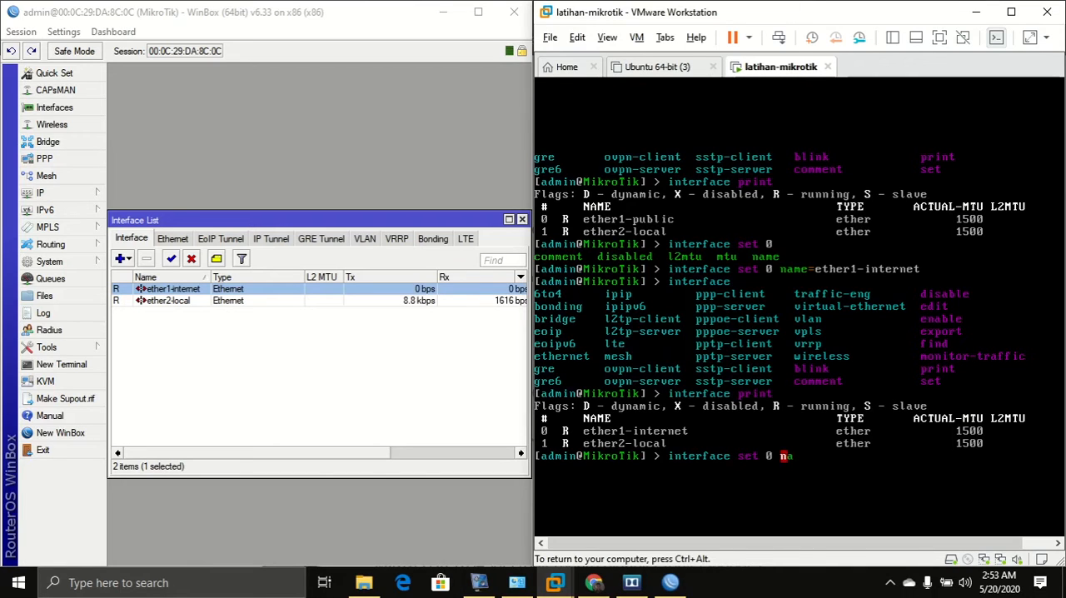
pyautogui.press('Tab')
pyautogui.write('ethe')
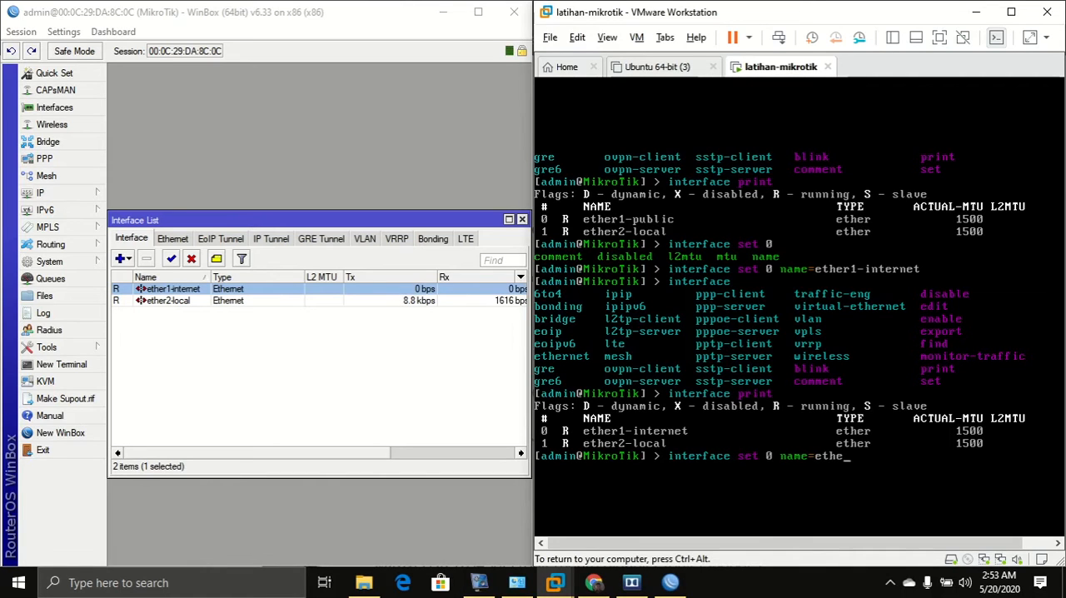
pyautogui.write('r1')
pyautogui.write('-i')
pyautogui.write('publi')
pyautogui.write('c')
pyautogui.press('Return')
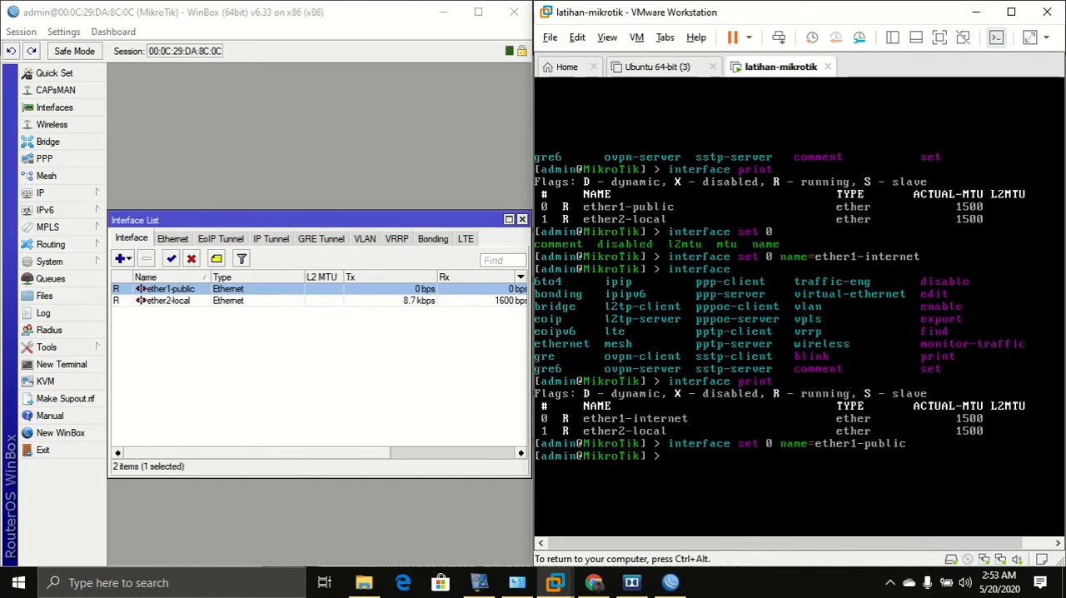
pyautogui.hotkey('ctrl', 'alt')
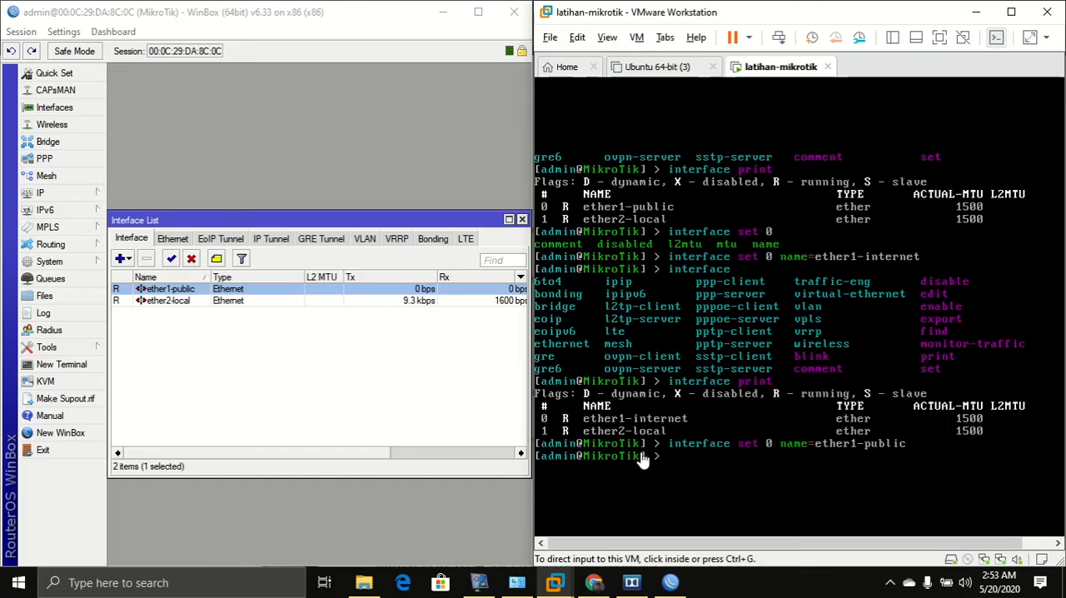
# Show the interface sub-commands in the console once more.
pyautogui.click(164, 291)
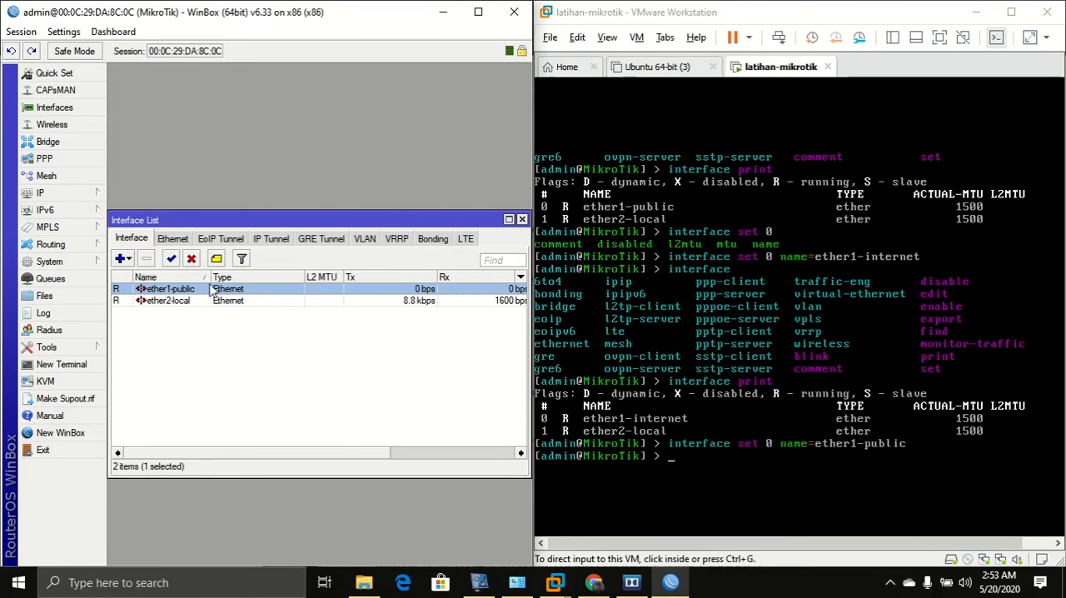
pyautogui.click(701, 469)
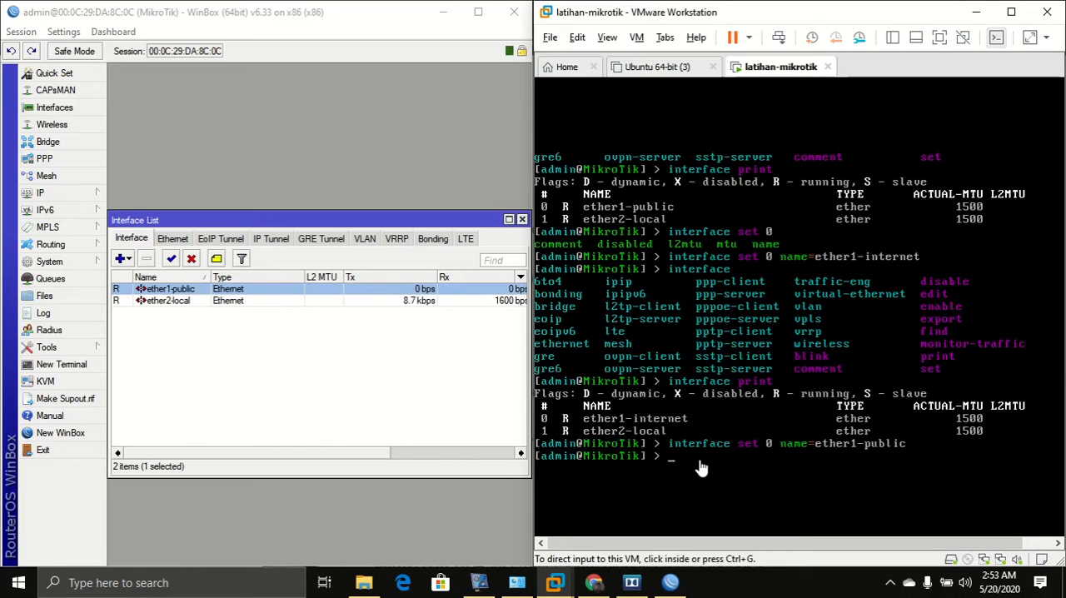
pyautogui.click(703, 450)
pyautogui.write('int')
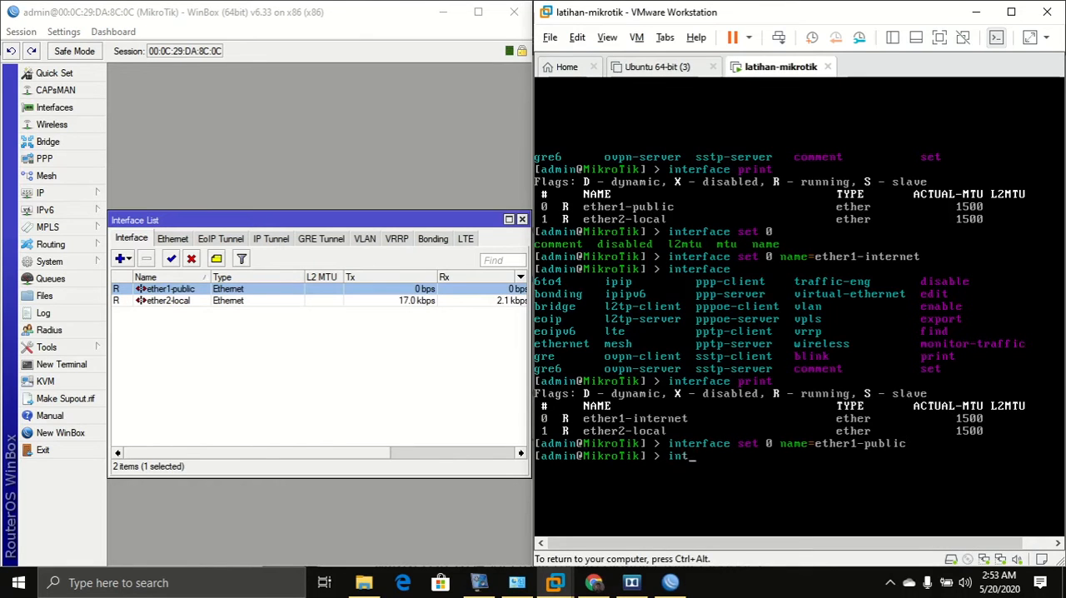
pyautogui.write('erface set')
pyautogui.press('BackSpace')
pyautogui.press('BackSpace')
pyautogui.press('BackSpace')
pyautogui.press('BackSpace')
pyautogui.press('Tab')
pyautogui.press('Tab')
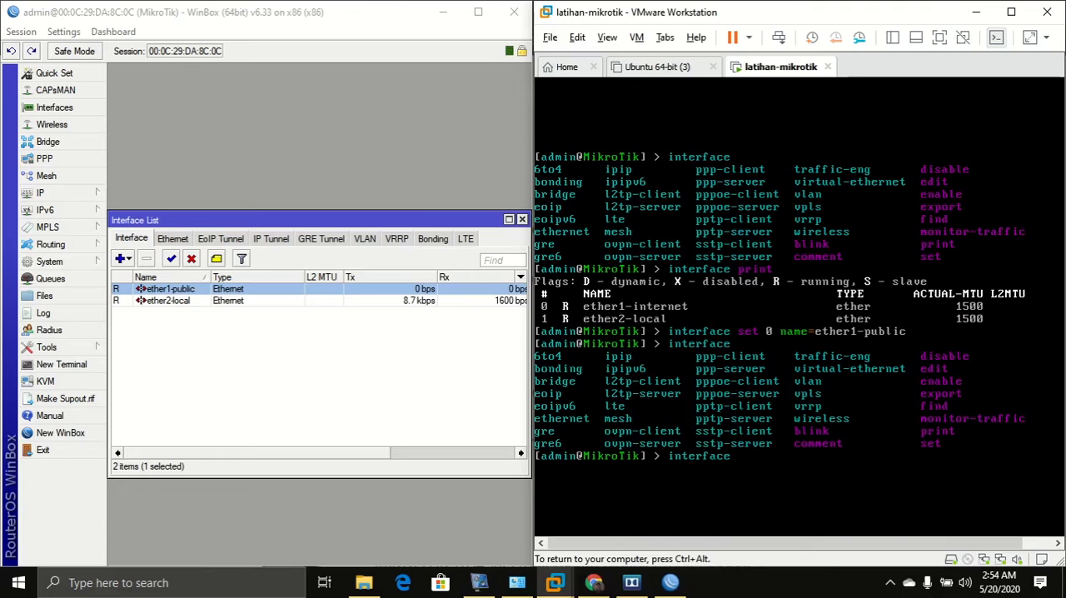
pyautogui.hotkey('ctrl', 'alt')
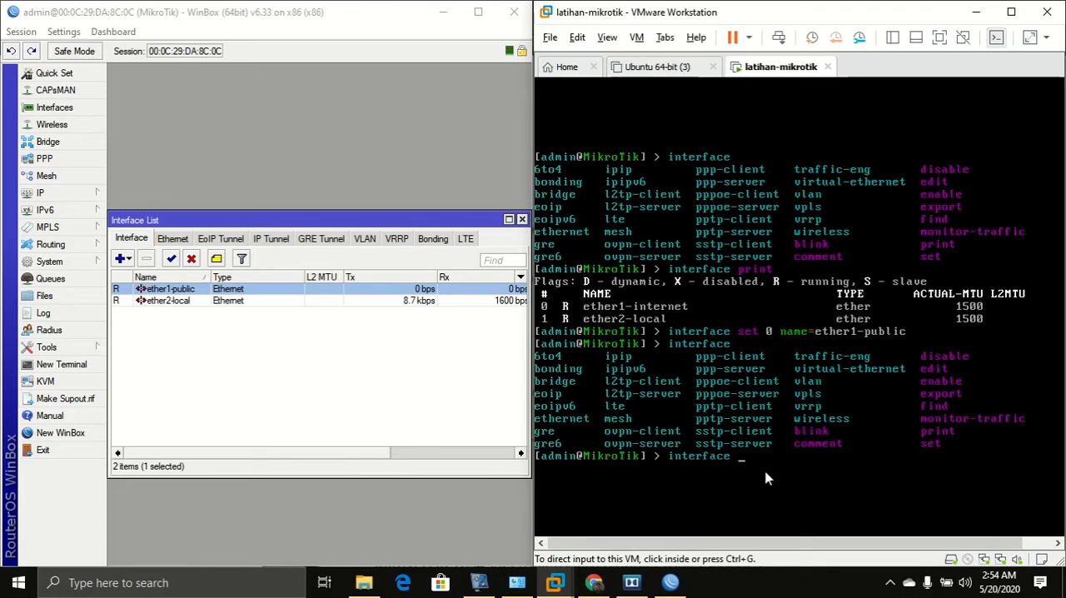
# Disable the ether1-public interface from the console with interface disable.
pyautogui.click(776, 458)
pyautogui.write('disable')
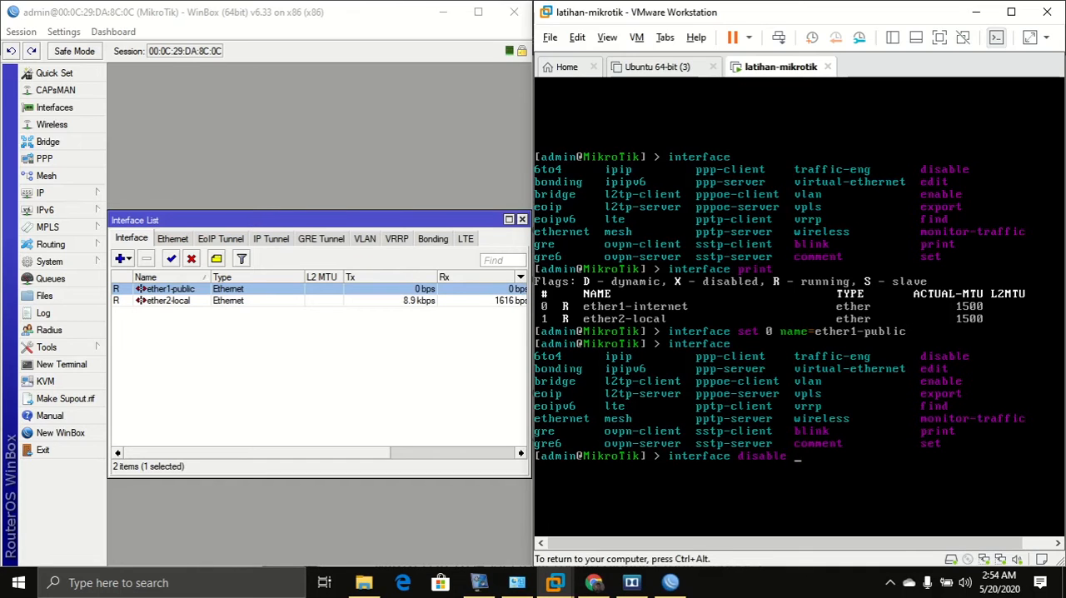
pyautogui.press('Tab')
pyautogui.press('Tab')
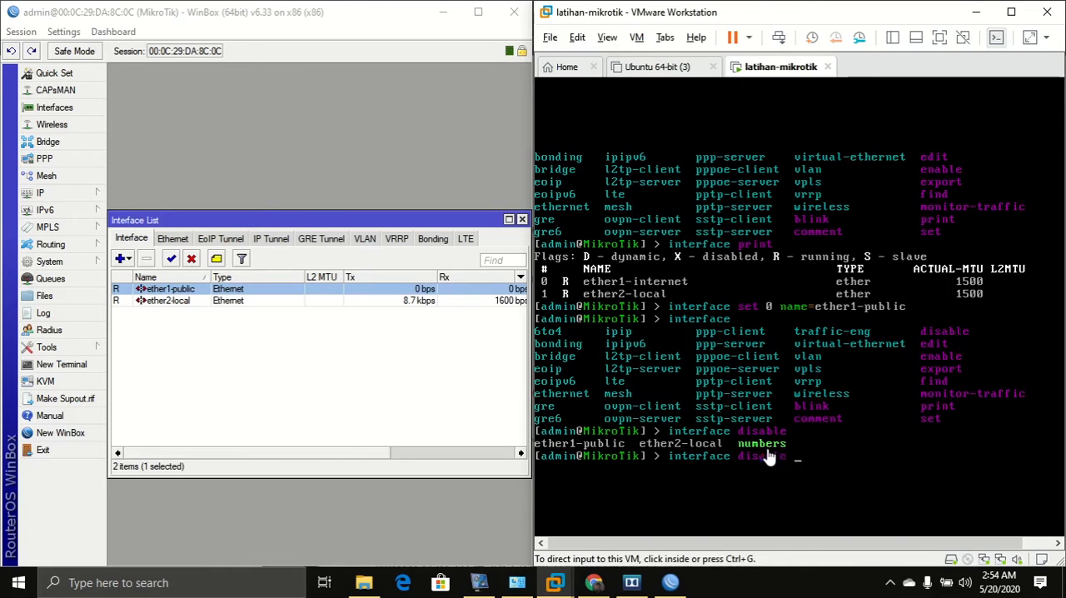
pyautogui.write('ether')
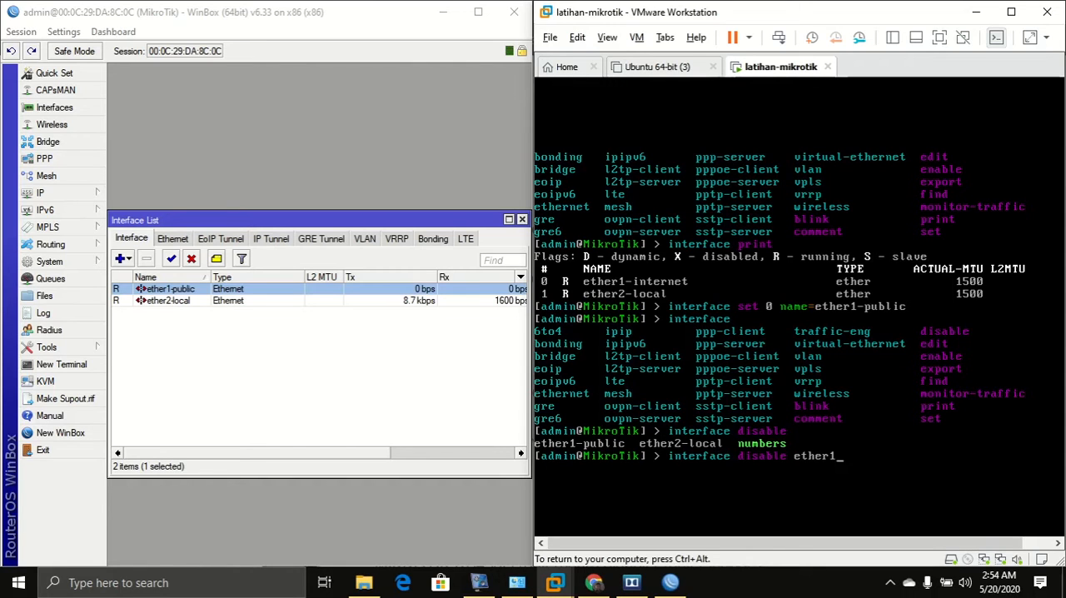
pyautogui.write('1')
pyautogui.press('Tab')
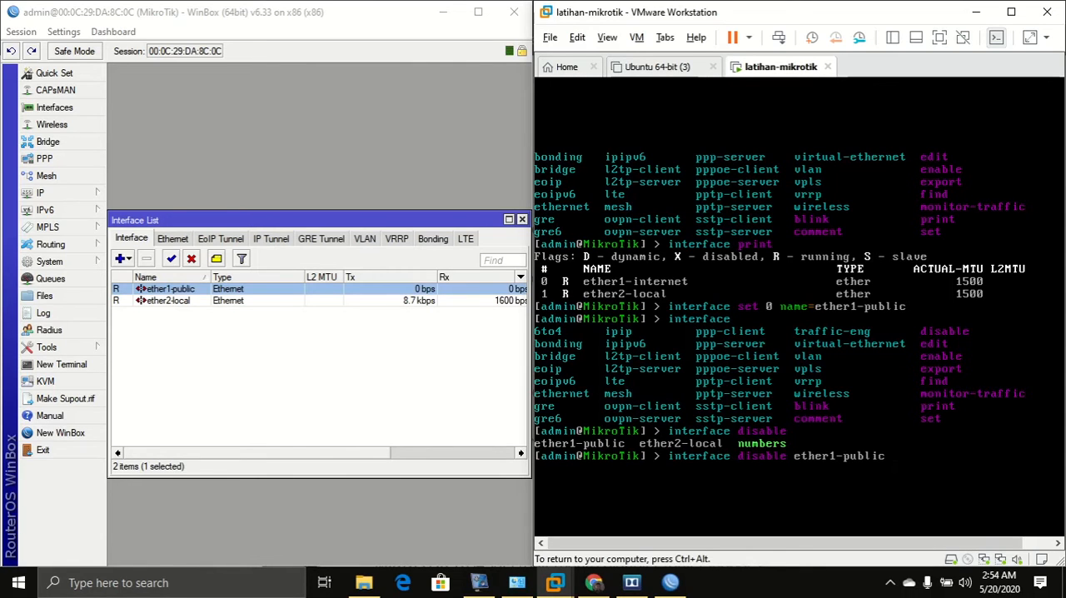
pyautogui.press('Return')
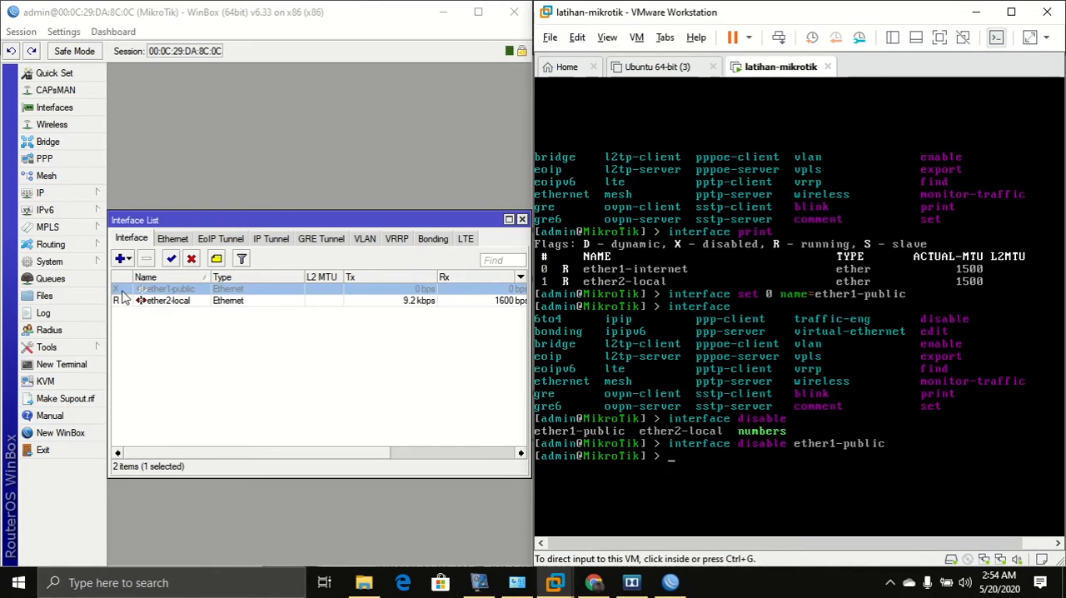
# Re-enable ether1-public from the console with interface enable.
pyautogui.click(666, 350)
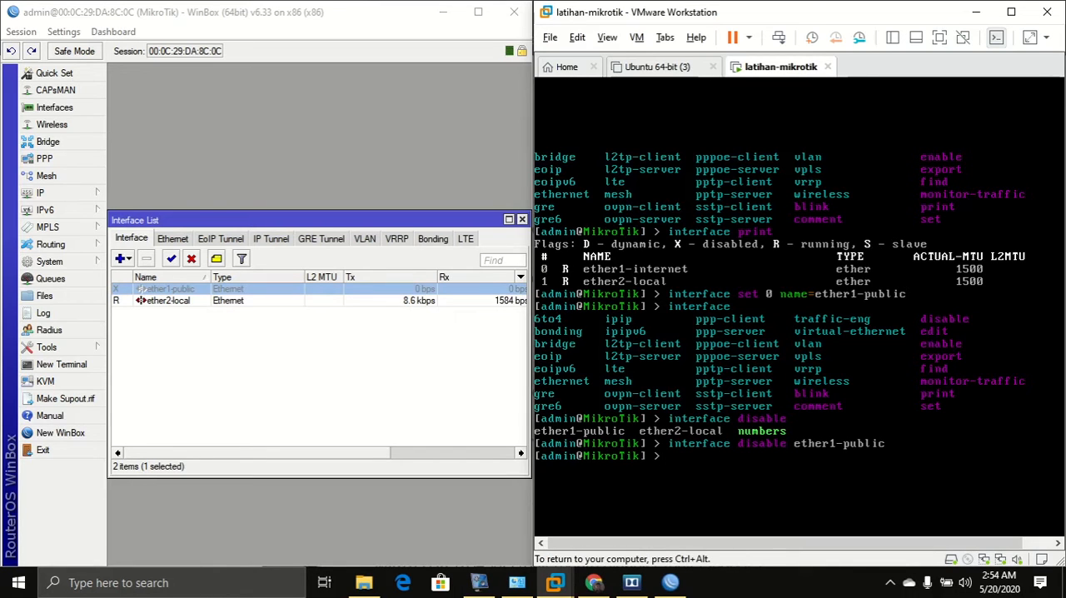
pyautogui.write('in')
pyautogui.press('Tab')
pyautogui.write('enable ')
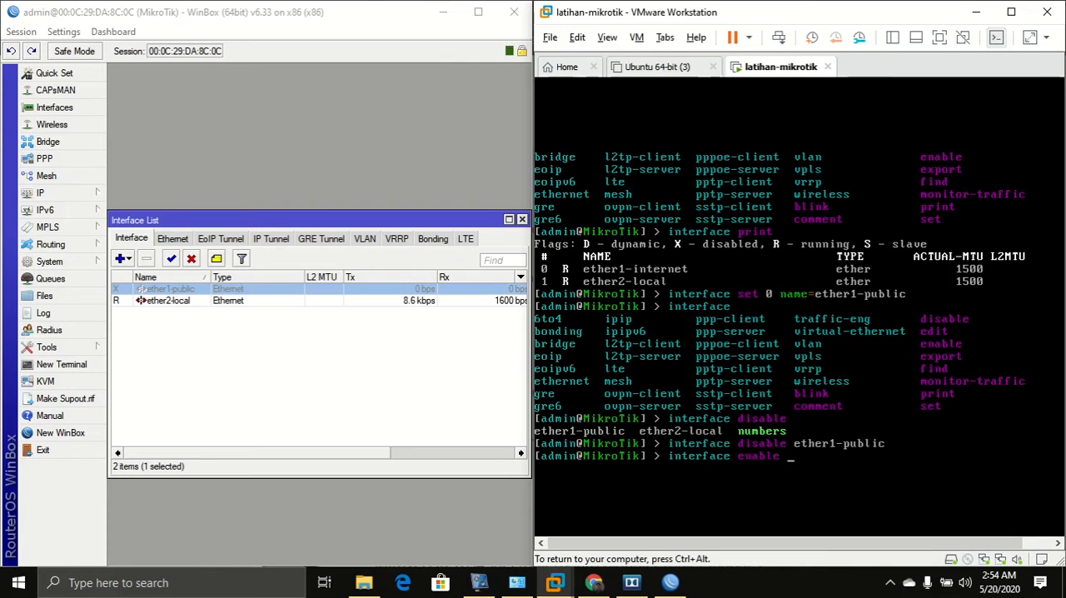
pyautogui.write('ether1-public')
pyautogui.press('Tab')
pyautogui.press('Return')
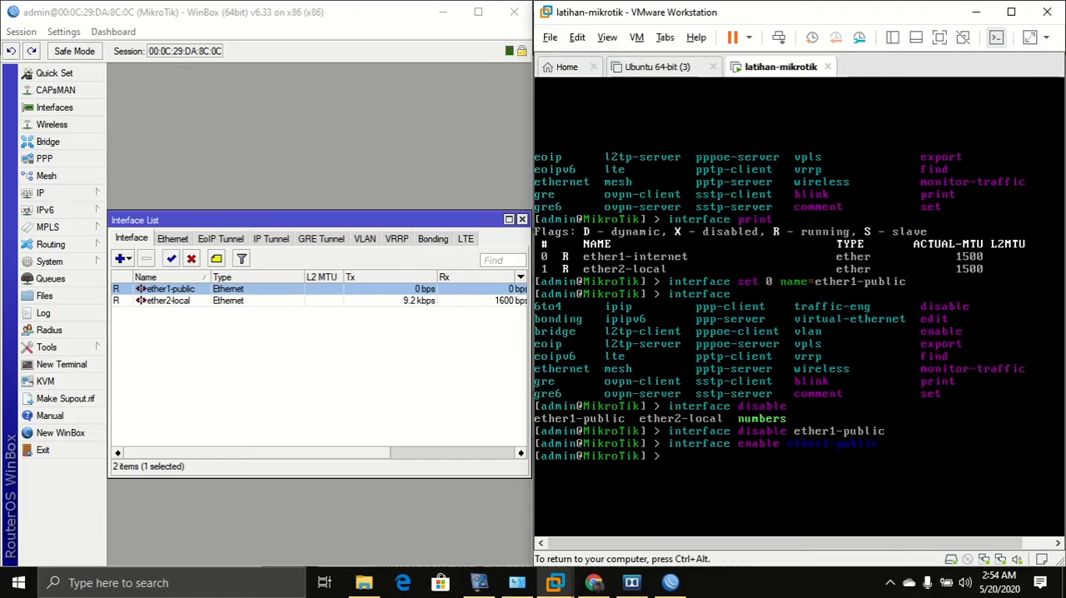
pyautogui.hotkey('ctrl', 'alt')
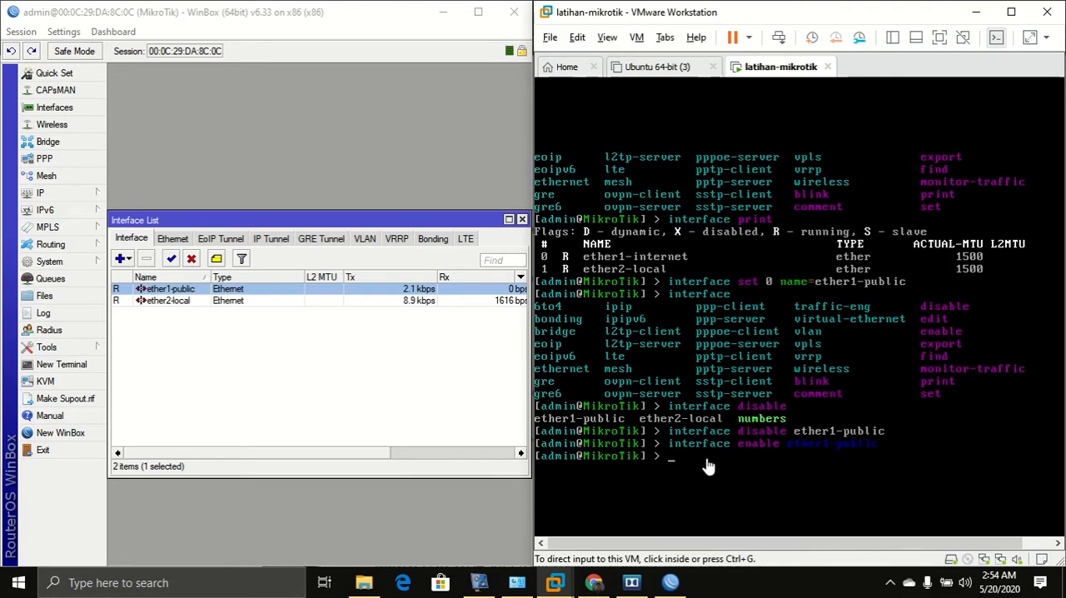
# Disable interface number 1 from the console with interface disable numbers=1.
pyautogui.click(730, 444)
pyautogui.write('in')
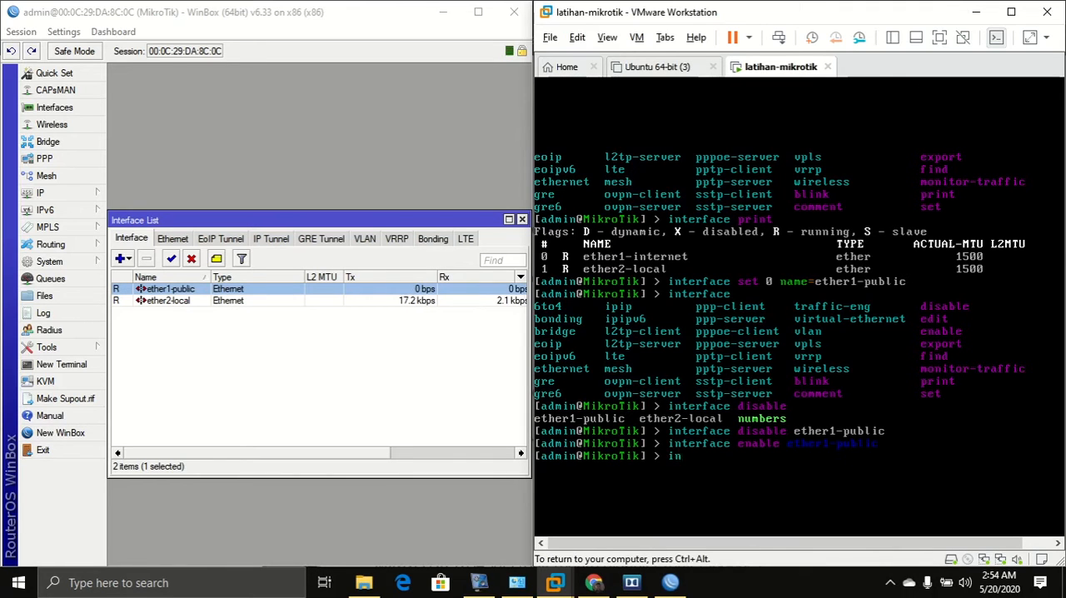
pyautogui.write('terface disable')
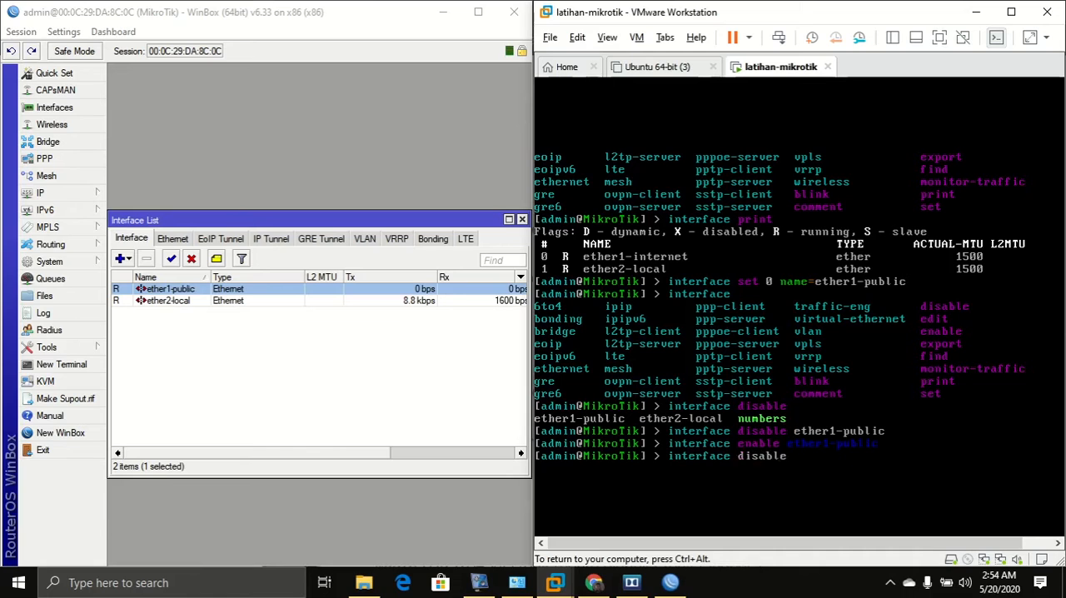
pyautogui.write(' nu')
pyautogui.press('Tab')
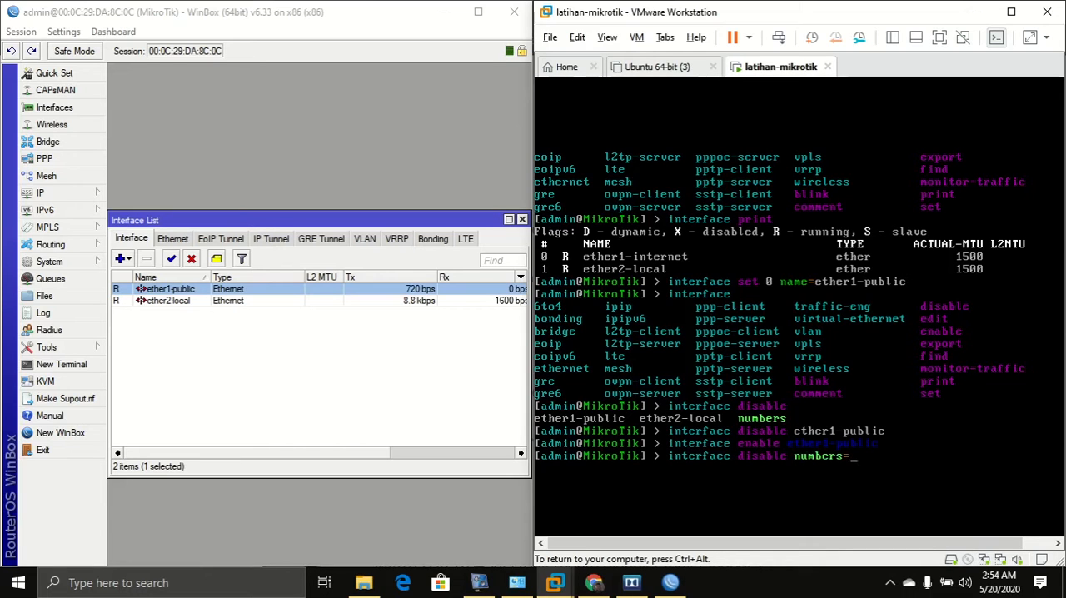
pyautogui.write('1')
pyautogui.hotkey('ctrl', 'alt')
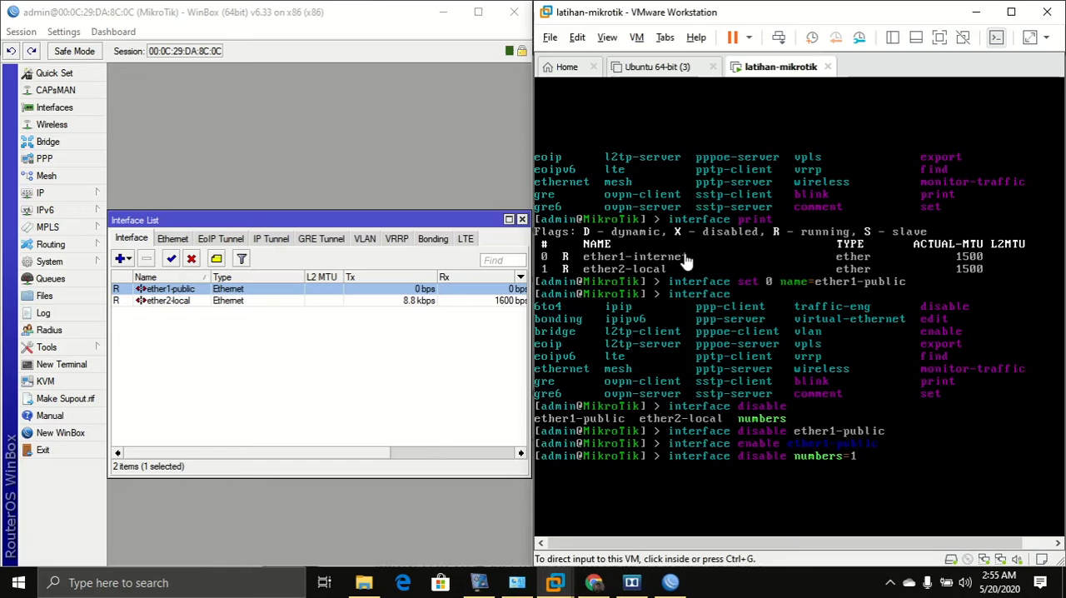
pyautogui.click(856, 382)
pyautogui.press('Return')
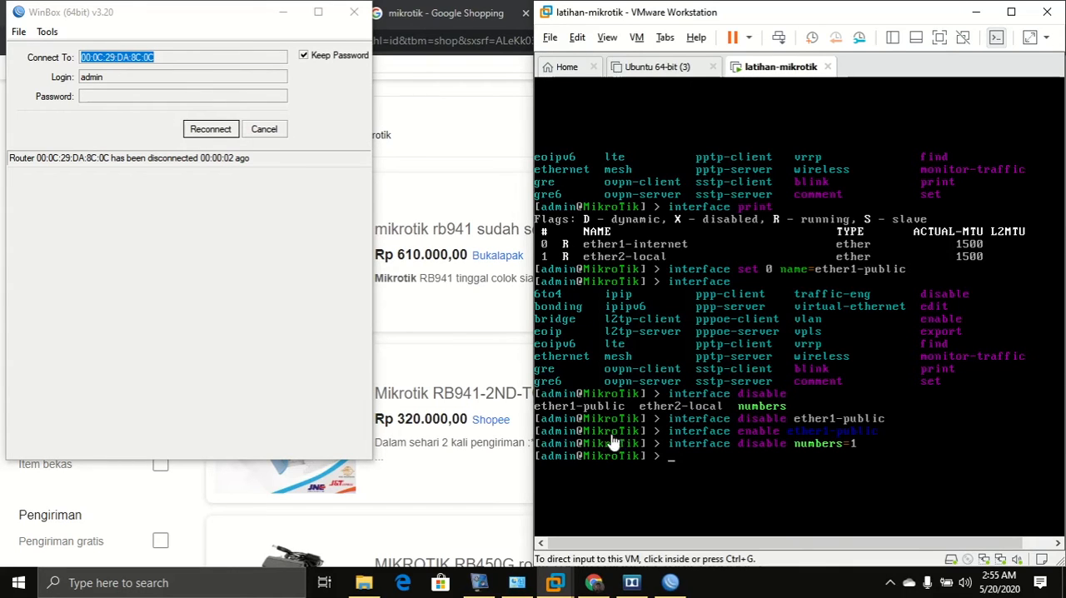
# List the interfaces with interface print.
pyautogui.click(711, 463)
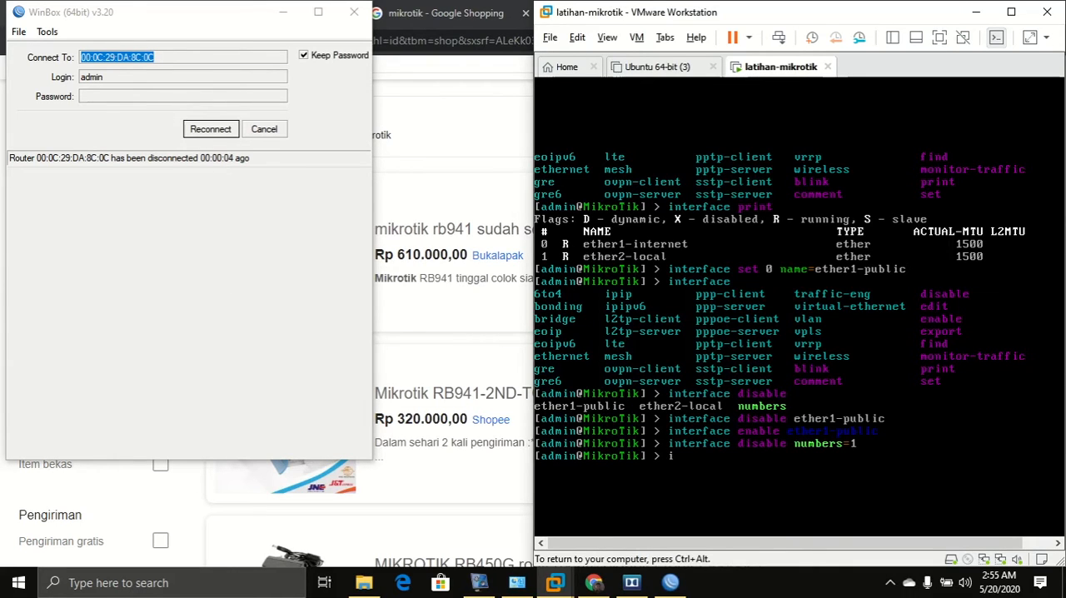
pyautogui.write('interface print int')
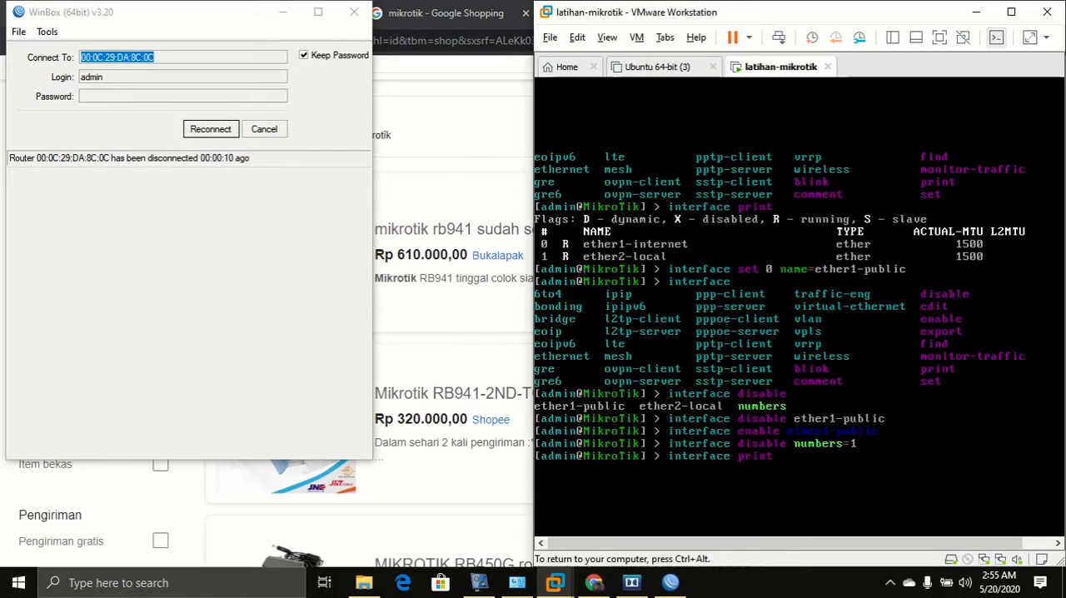
pyautogui.press('Return')
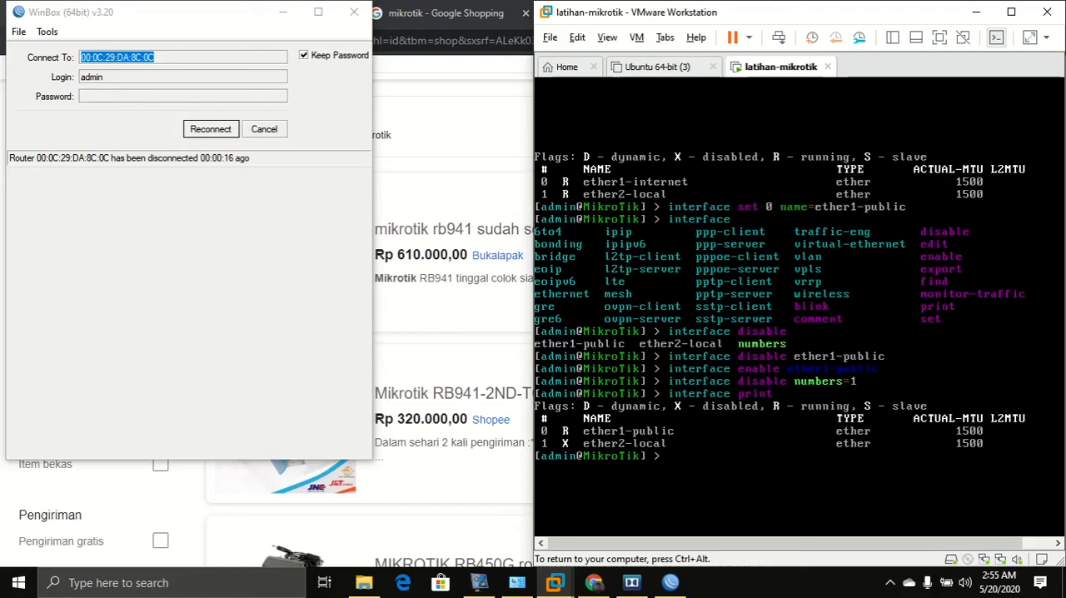
# Re-enable interface 1 from the console with interface enable 1.
pyautogui.write('int')
pyautogui.press('Tab')
pyautogui.write('et')
pyautogui.press('Tab')
pyautogui.press('BackSpace')
pyautogui.press('BackSpace')
pyautogui.press('BackSpace')
pyautogui.press('BackSpace')
pyautogui.press('BackSpace')
pyautogui.press('BackSpace')
pyautogui.press('BackSpace')
pyautogui.press('BackSpace')
pyautogui.press('BackSpace')
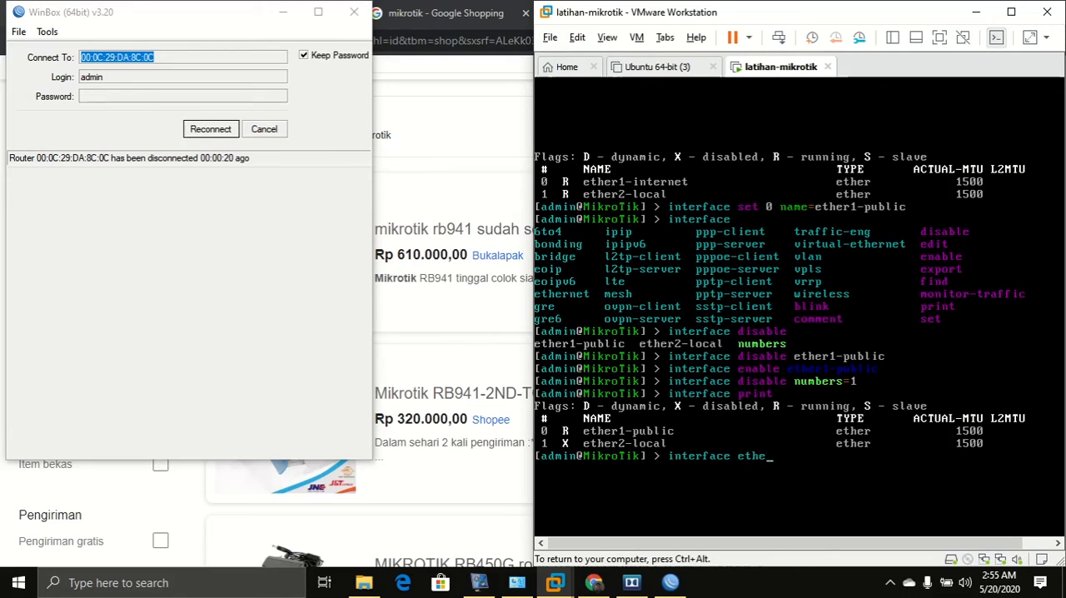
pyautogui.write('enable 1')
pyautogui.press('Return')
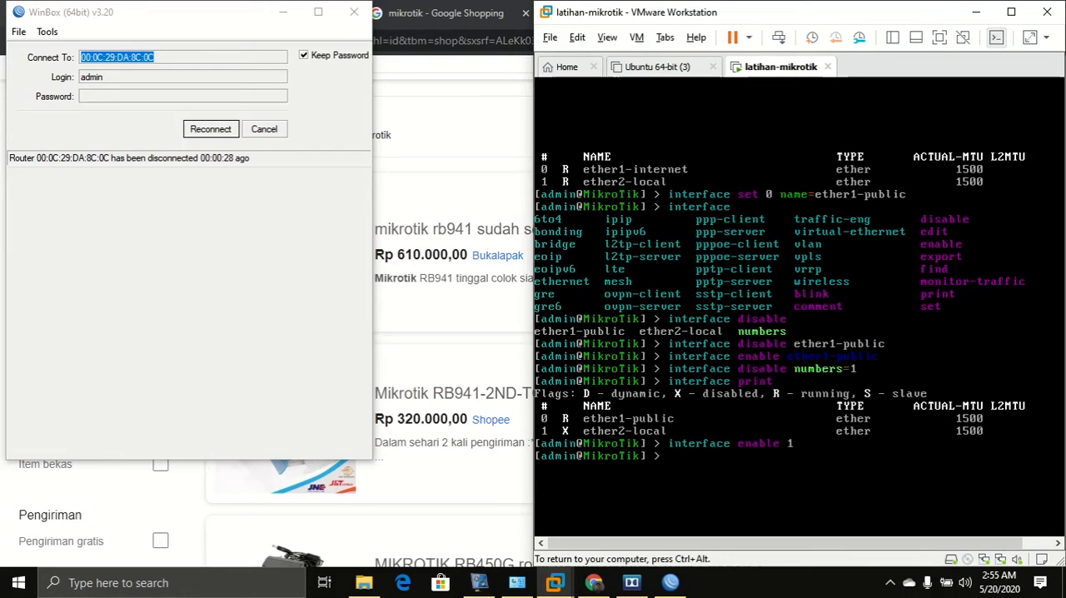
# Reconnect WinBox to the router and close its welcome message and Interface List window.
pyautogui.hotkey('ctrl', 'alt')
pyautogui.click(200, 131)
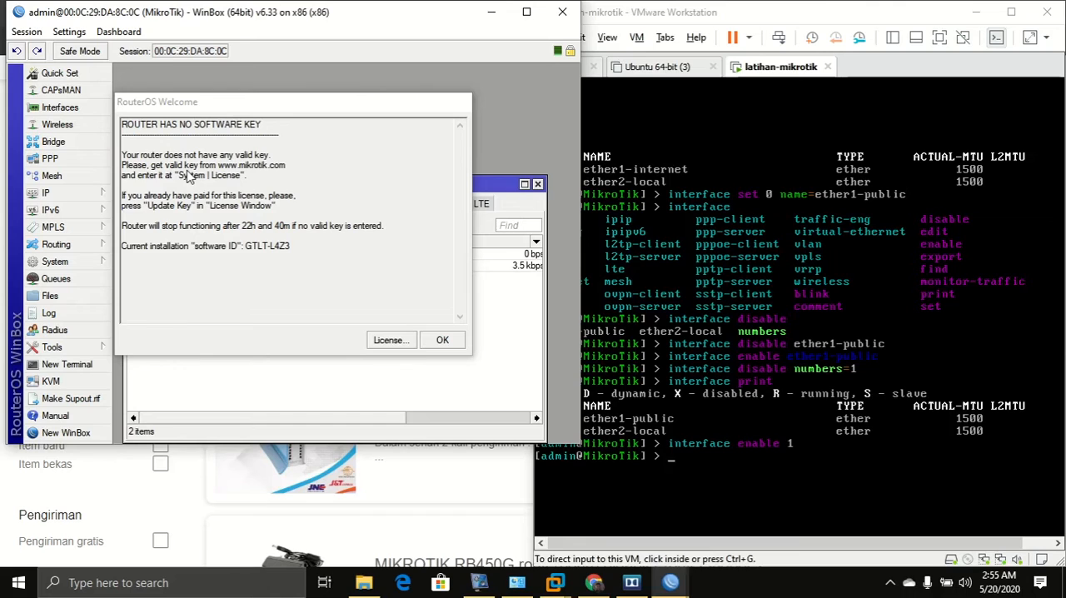
pyautogui.click(441, 345)
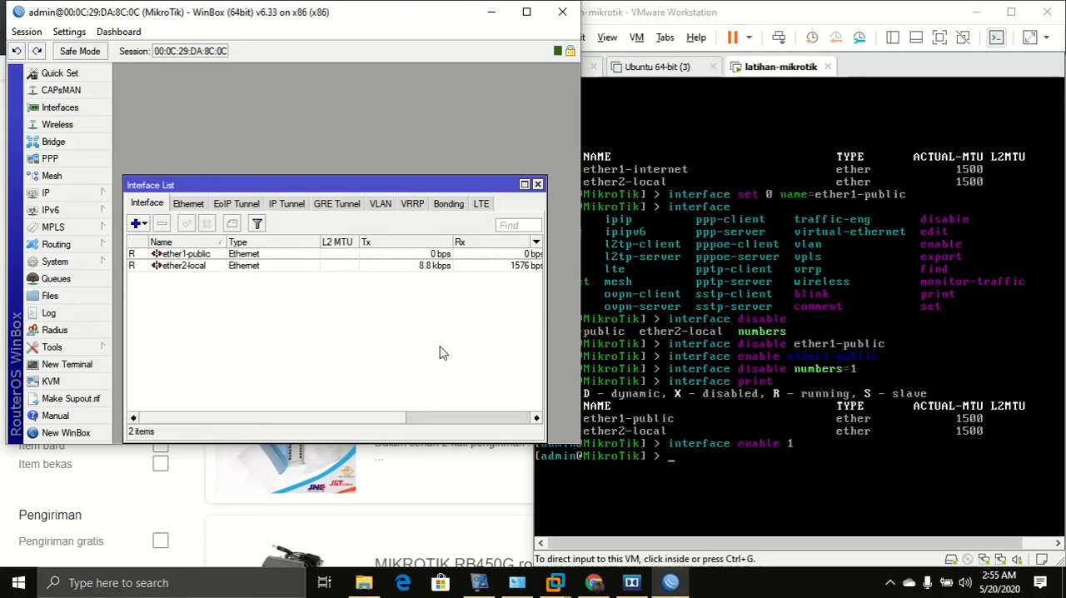
pyautogui.click(536, 185)
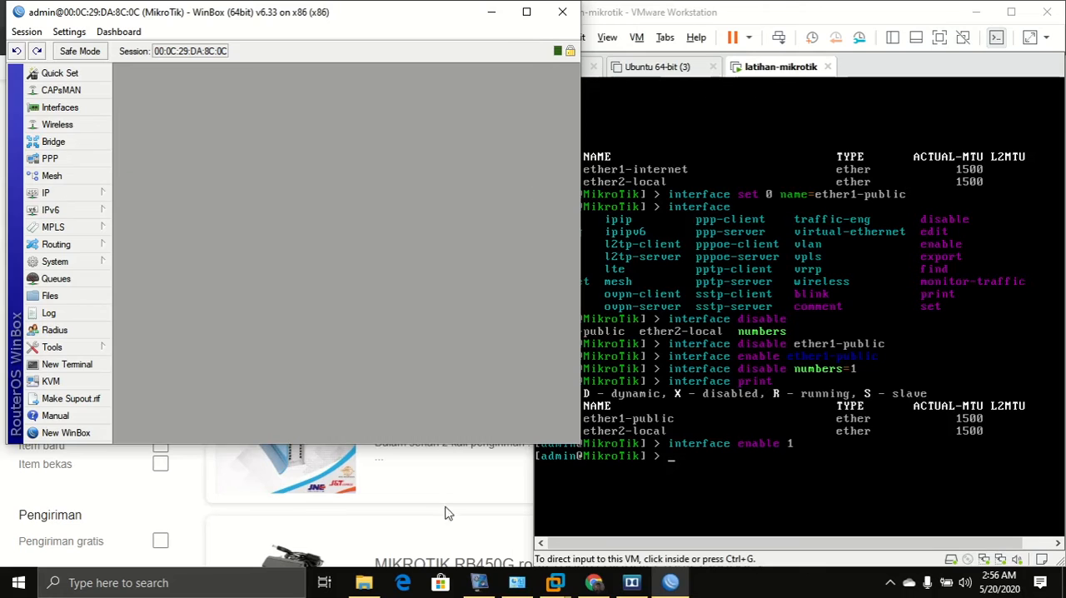
# Open Paint from the Windows search.
pyautogui.press('super')
pyautogui.write('pain')
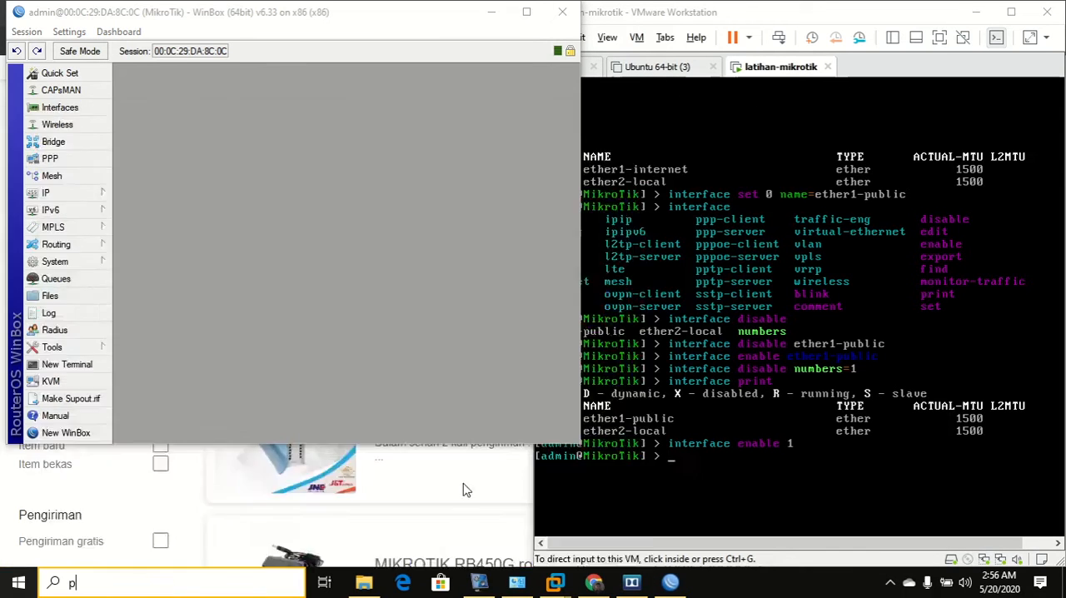
pyautogui.press('Return')
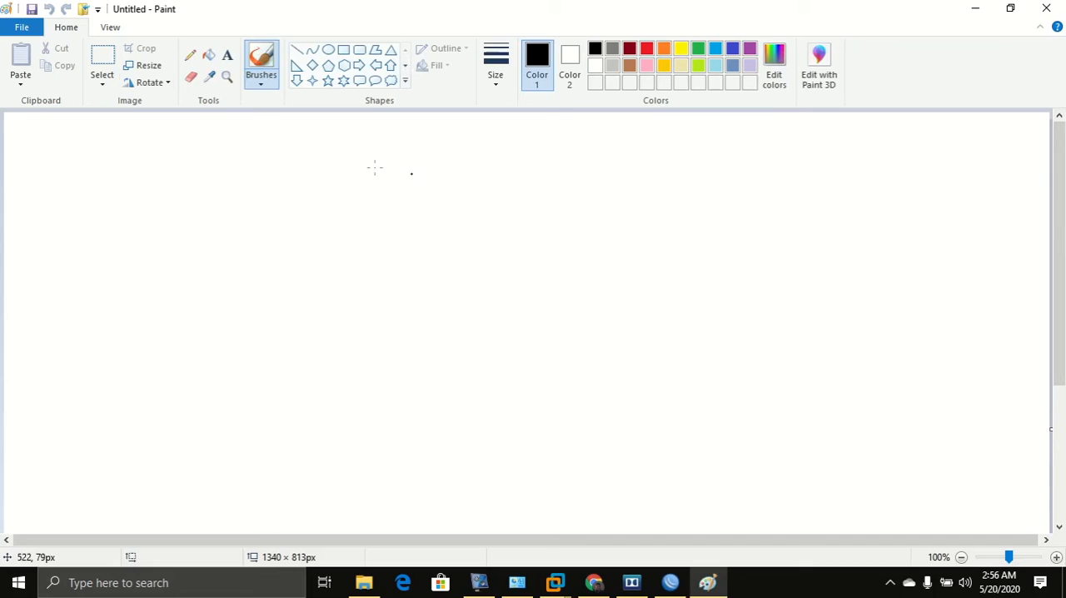
# Draw a black thought-bubble shape about 192 × 187 px near the canvas top-left.
pyautogui.click(390, 80)
pyautogui.moveTo(70, 133); pyautogui.dragTo(220, 280)
pyautogui.click(647, 50)
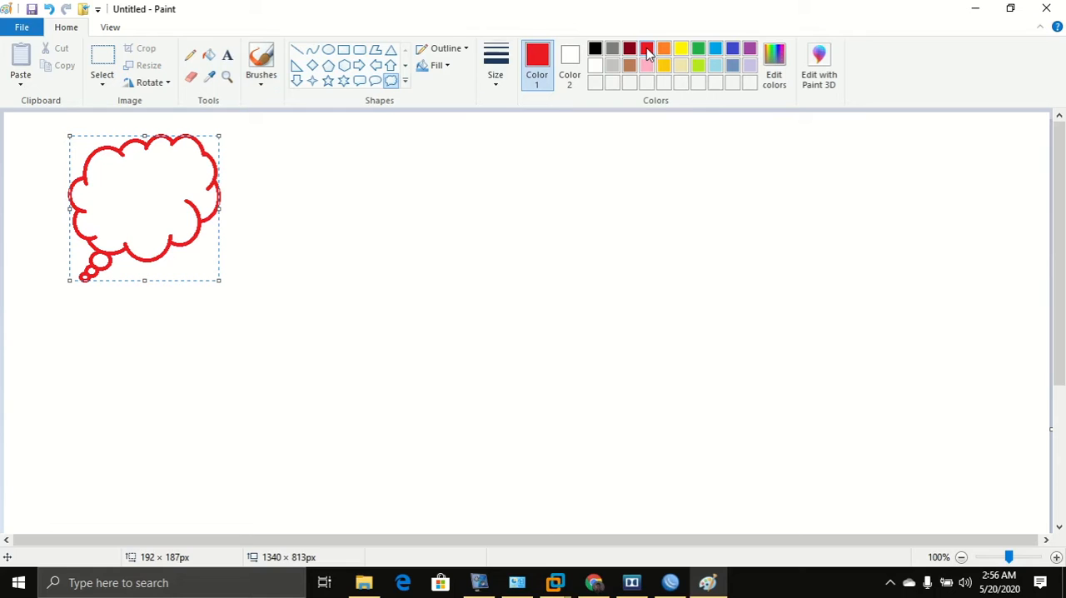
pyautogui.click(593, 50)
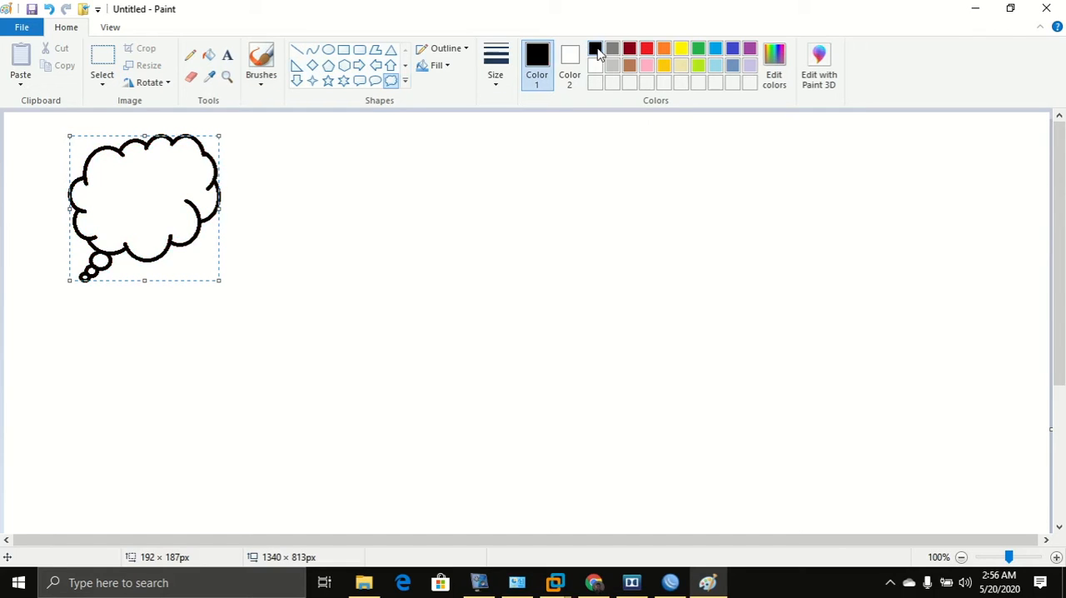
# Draw a red rectangle about 288 × 126 px and a rounded rectangle about 251 × 133 px.
pyautogui.click(343, 50)
pyautogui.moveTo(400, 237); pyautogui.dragTo(626, 335)
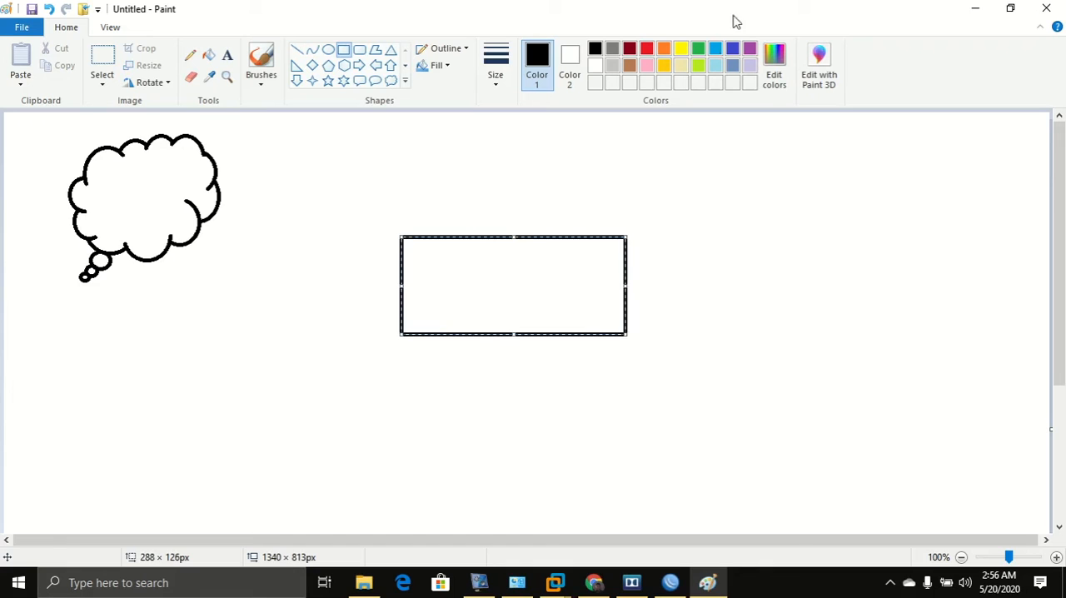
pyautogui.click(647, 50)
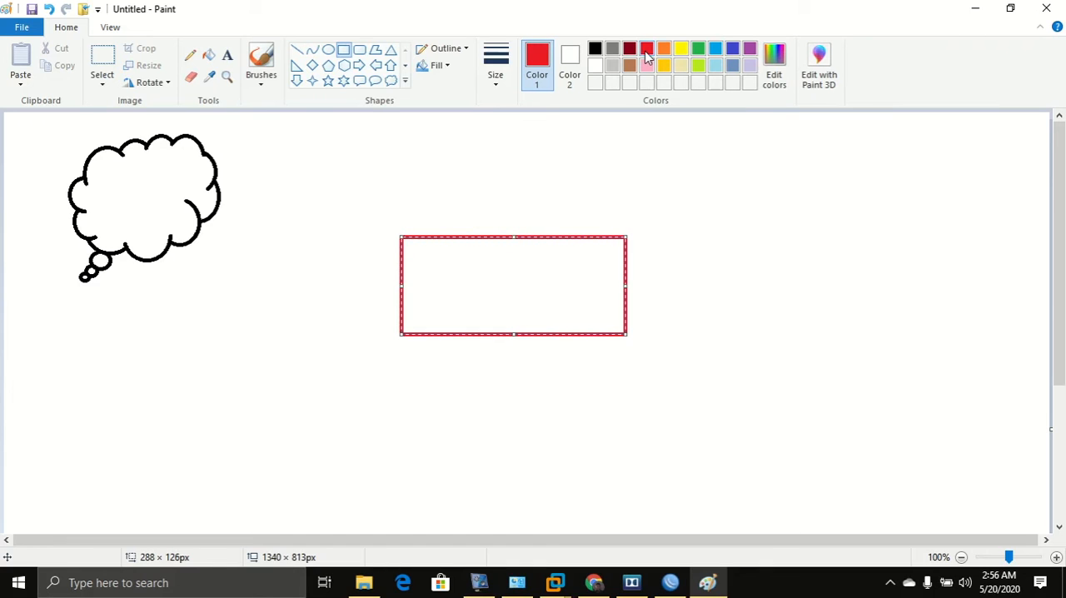
pyautogui.click(358, 50)
pyautogui.moveTo(778, 220); pyautogui.dragTo(974, 322)
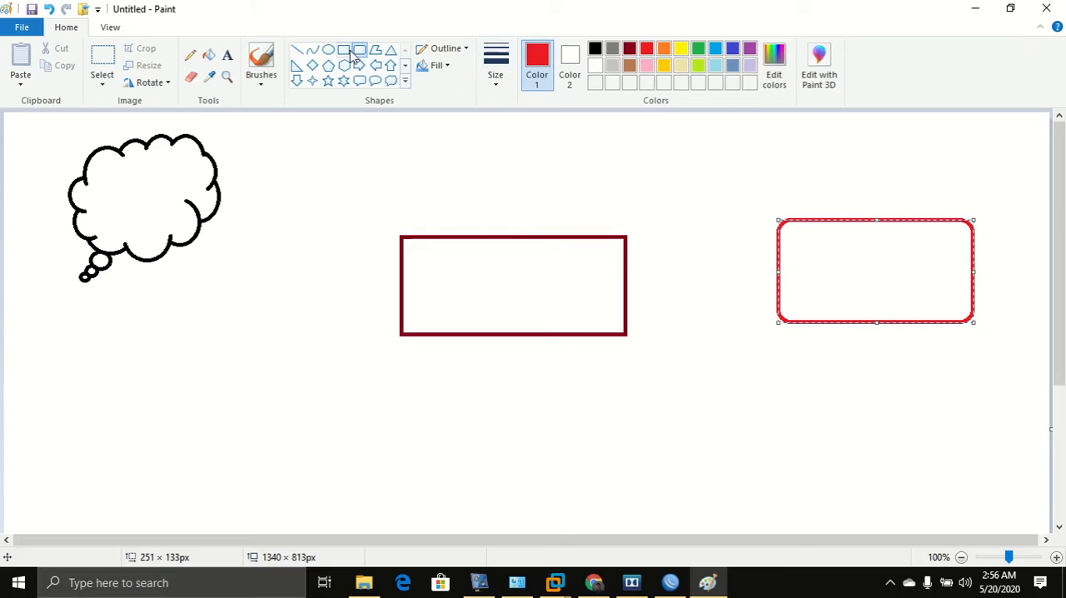
# Undo both rectangles and draw a purple ellipse about 248 × 228 px in the canvas centre.
pyautogui.click(748, 48)
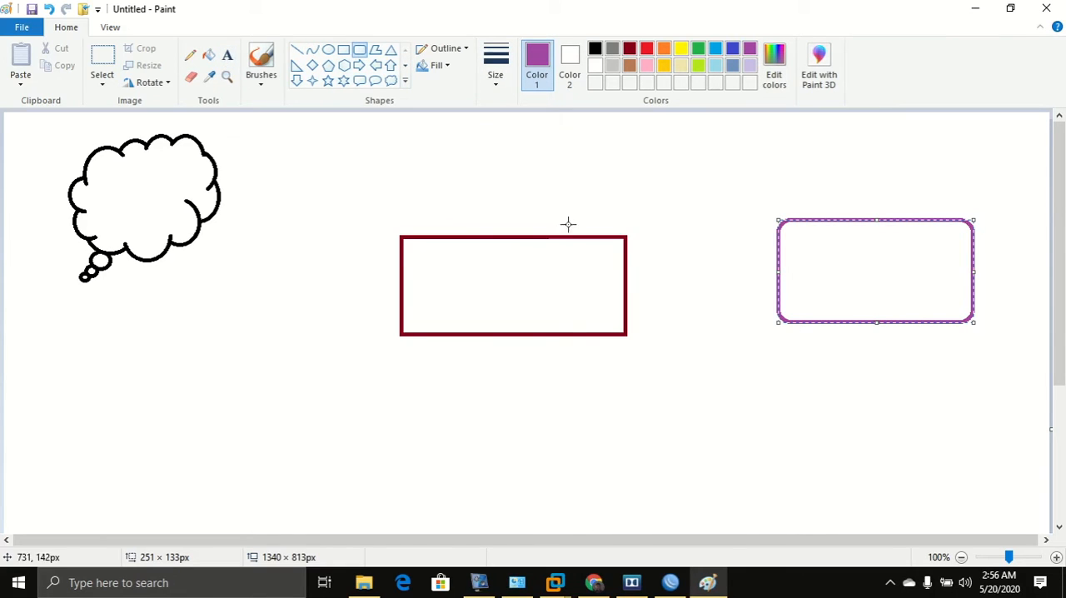
pyautogui.hotkey('ctrl', 'z')
pyautogui.hotkey('ctrl', 'z')
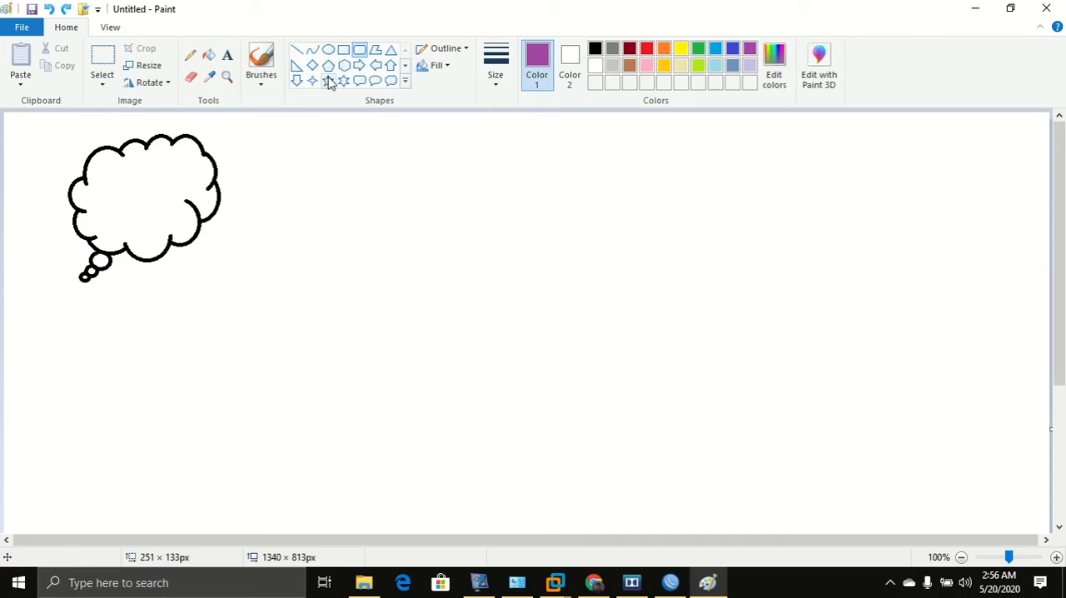
pyautogui.click(329, 49)
pyautogui.moveTo(359, 242); pyautogui.dragTo(554, 418)
# Draw two purple rectangles on the right, about 207 × 84 px and 205 × 25 px, then pick the Brushes tool.
pyautogui.click(344, 51)
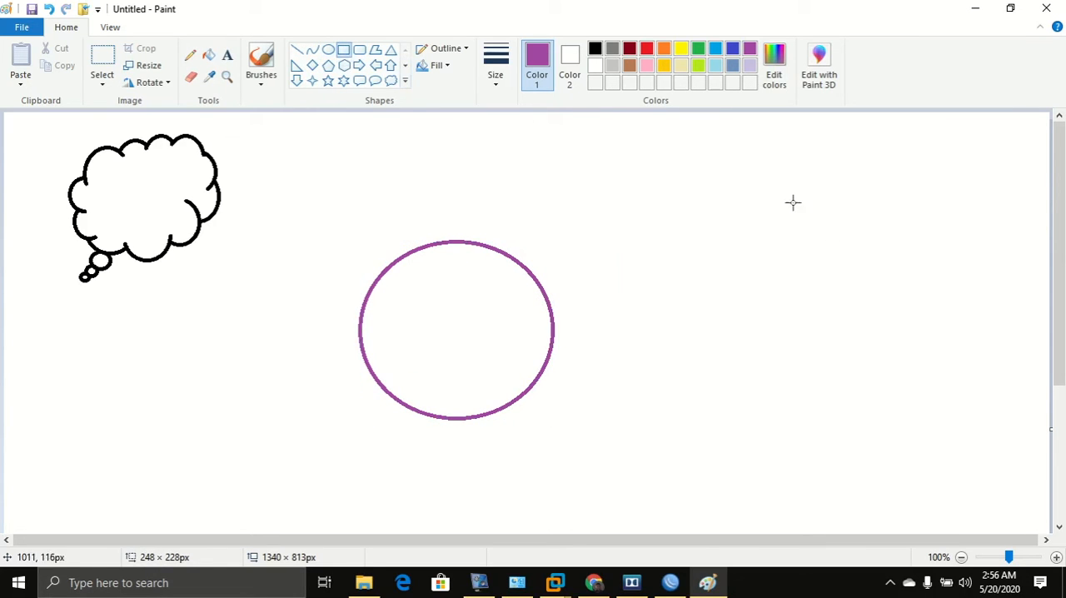
pyautogui.moveTo(792, 203); pyautogui.dragTo(955, 267)
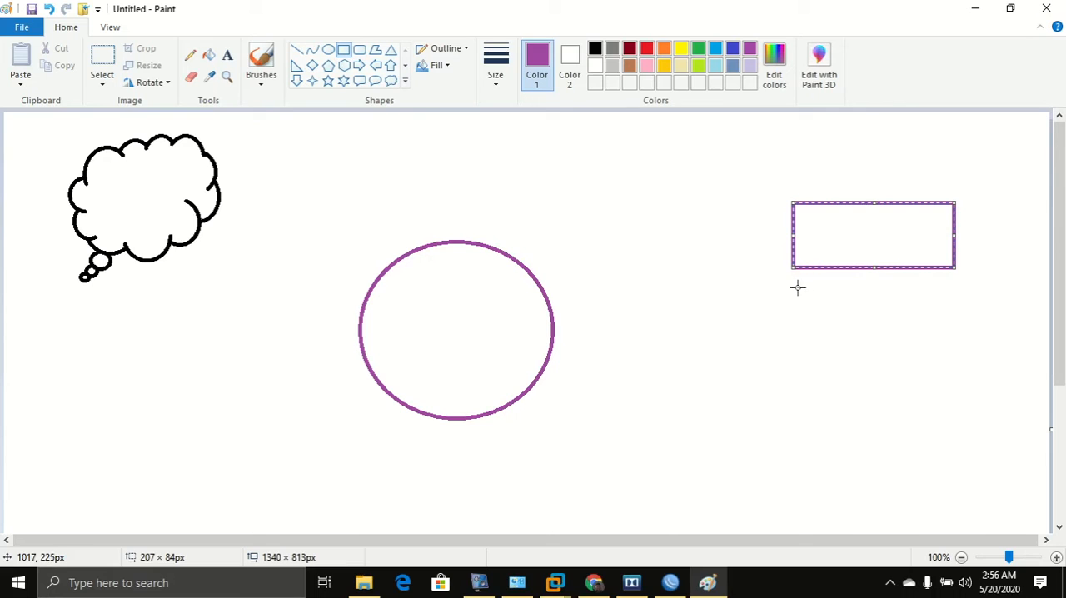
pyautogui.moveTo(795, 284)
pyautogui.mouseDown()
pyautogui.moveTo(965, 299)
pyautogui.moveTo(957, 303)
pyautogui.mouseUp()
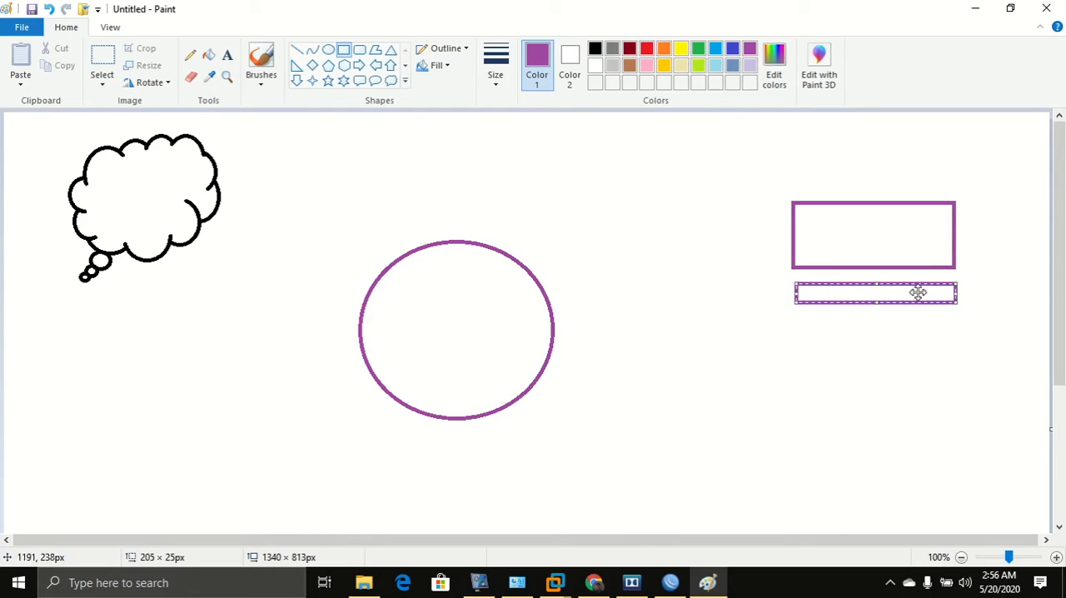
pyautogui.click(259, 67)
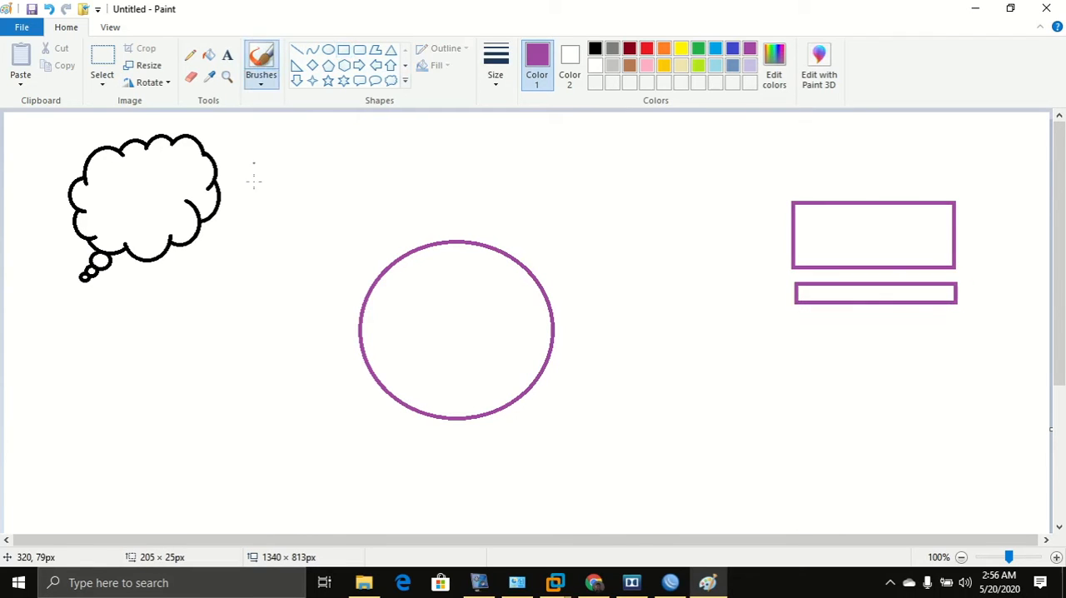
# Brush connecting lines from the thought bubble to the ellipse and from the ellipse to the rectangles, marking ports 1 and 2.
pyautogui.moveTo(215, 220); pyautogui.dragTo(337, 281)
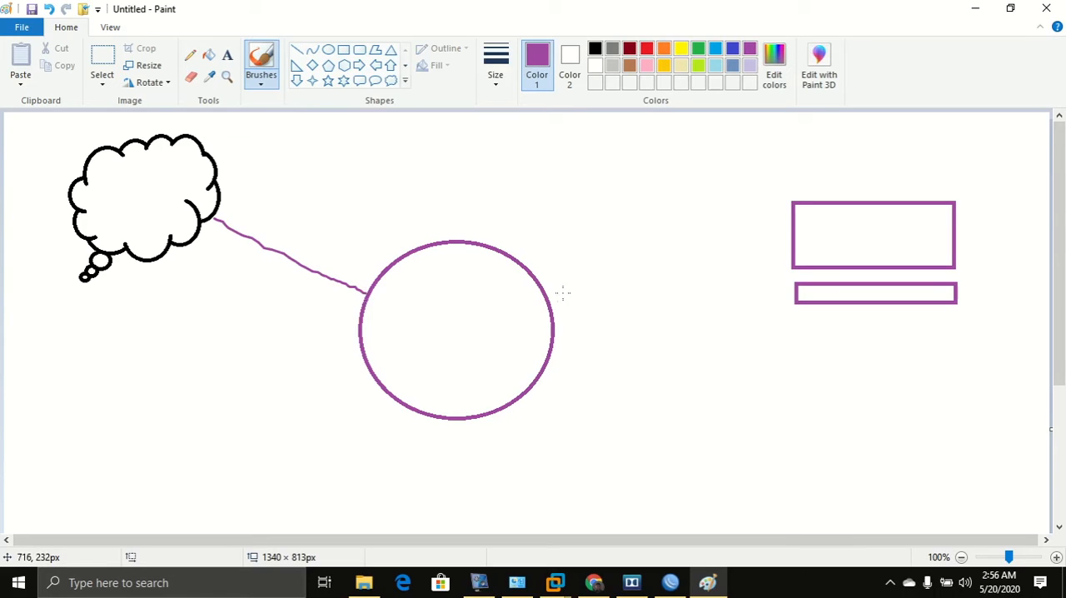
pyautogui.moveTo(551, 297); pyautogui.dragTo(783, 238)
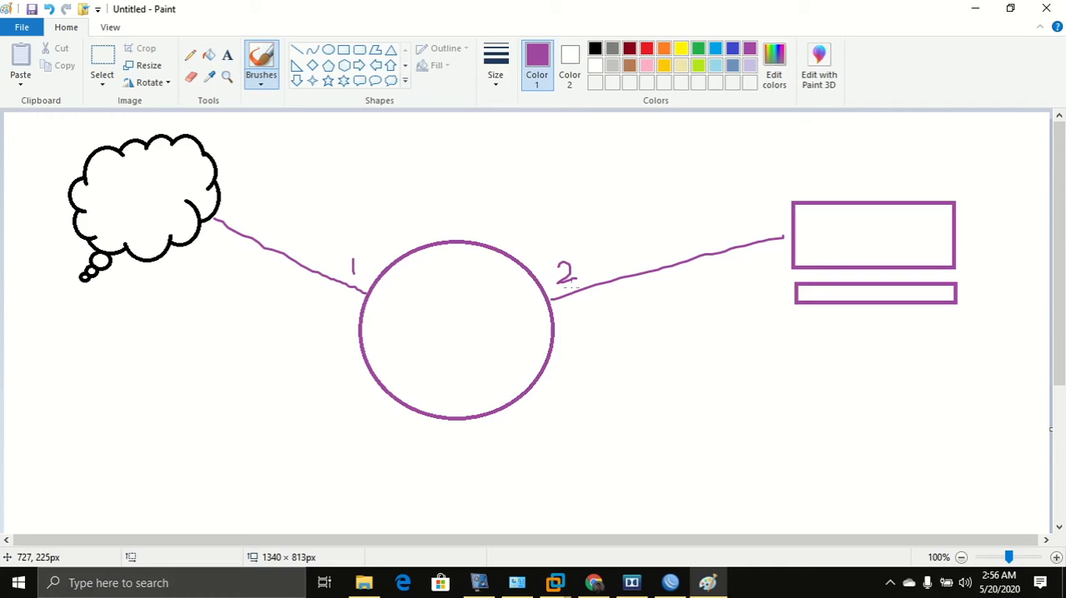
pyautogui.moveTo(554, 288); pyautogui.dragTo(538, 304)
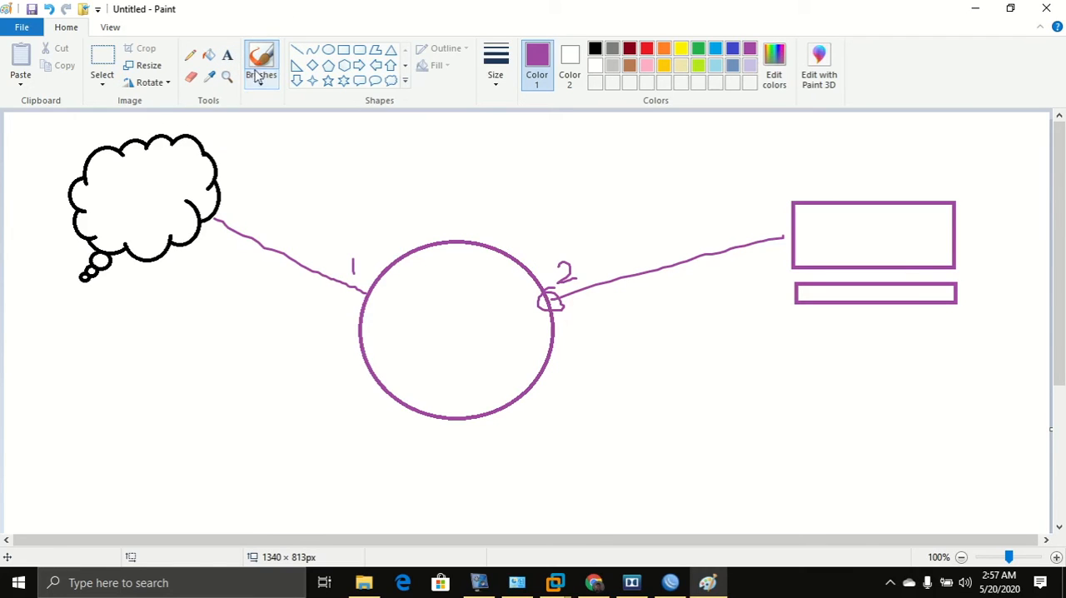
# Add the text label 192.168.100.254/24 beside port 2 of the ellipse.
pyautogui.click(228, 55)
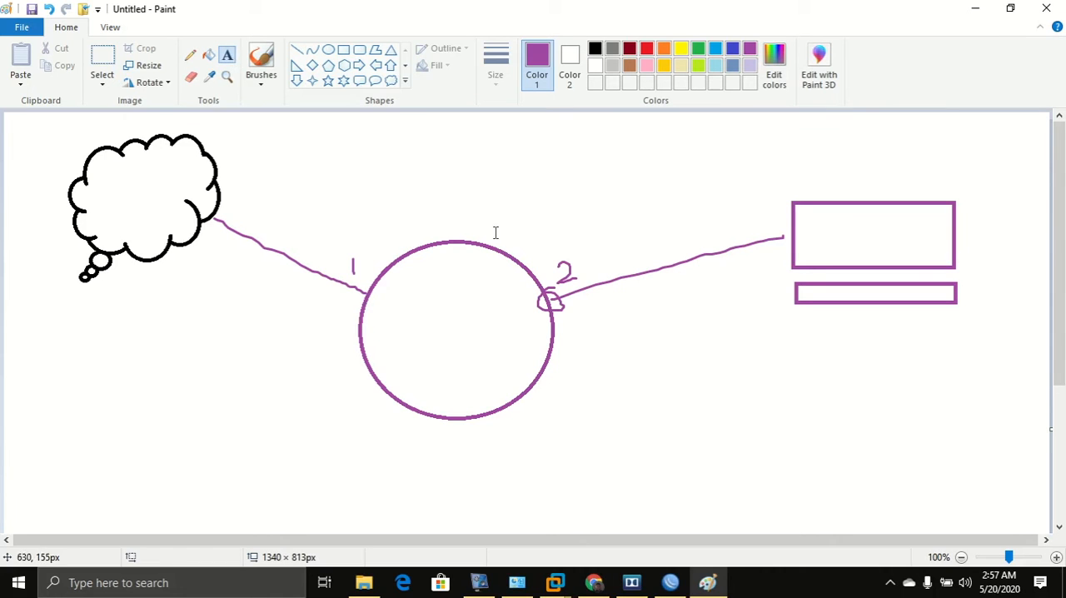
pyautogui.click(566, 313)
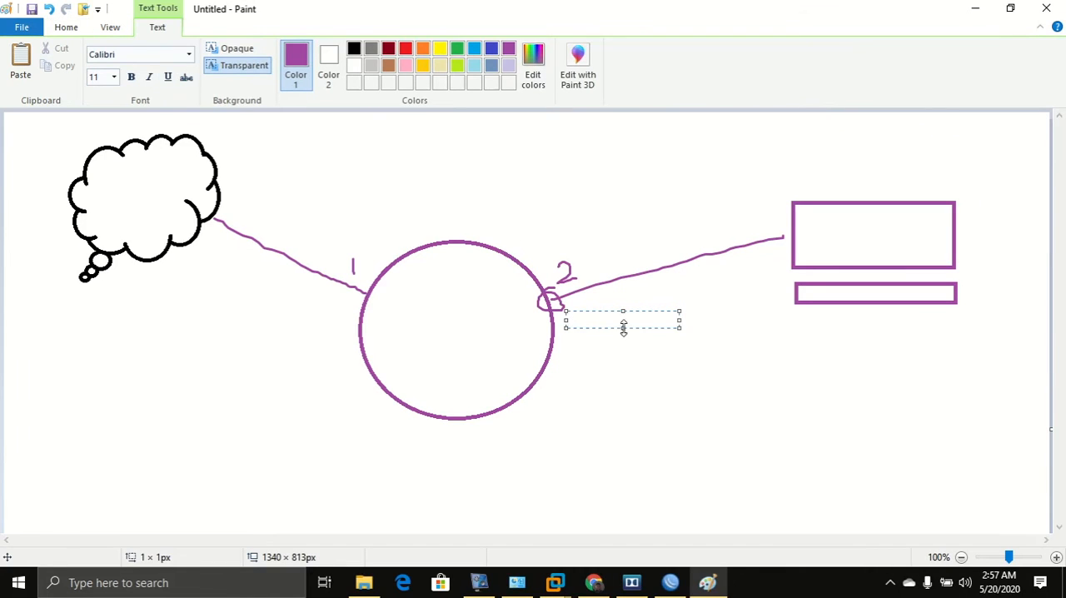
pyautogui.write('192.168.100.254/24')
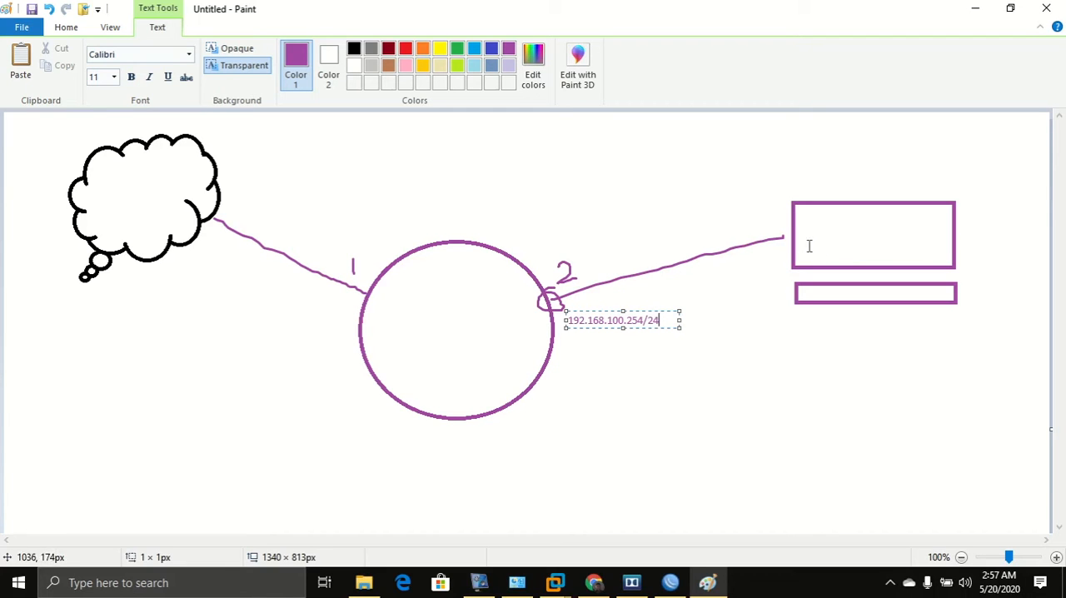
# Switch to WinBox beside the VMware console and open the IP Addresses list.
pyautogui.click(682, 585)
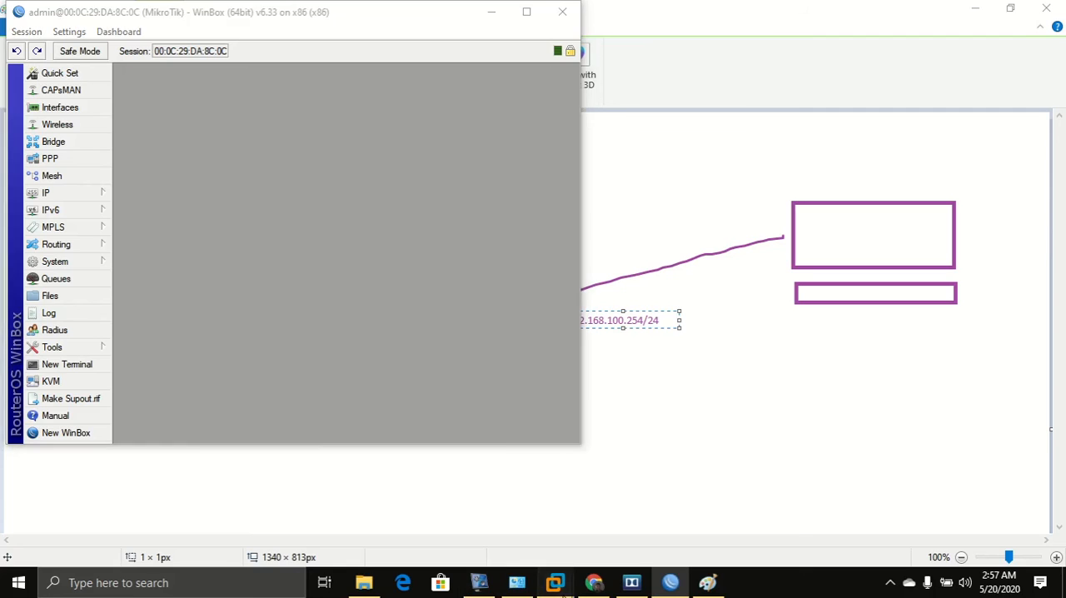
pyautogui.moveTo(554, 583)
pyautogui.click(696, 519)
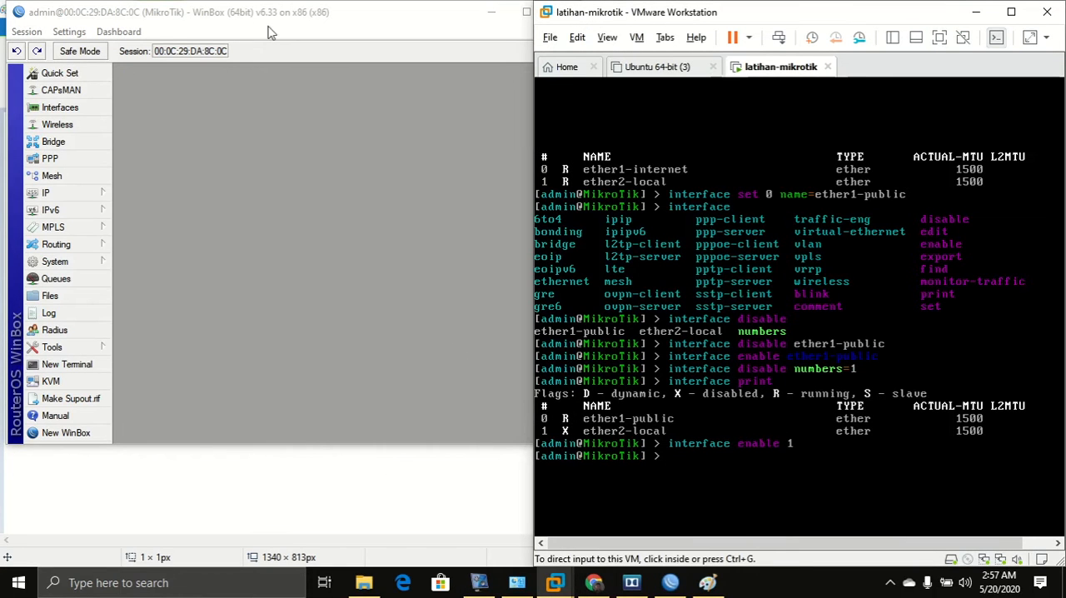
pyautogui.moveTo(281, 13); pyautogui.dragTo(271, 31)
pyautogui.click(88, 211)
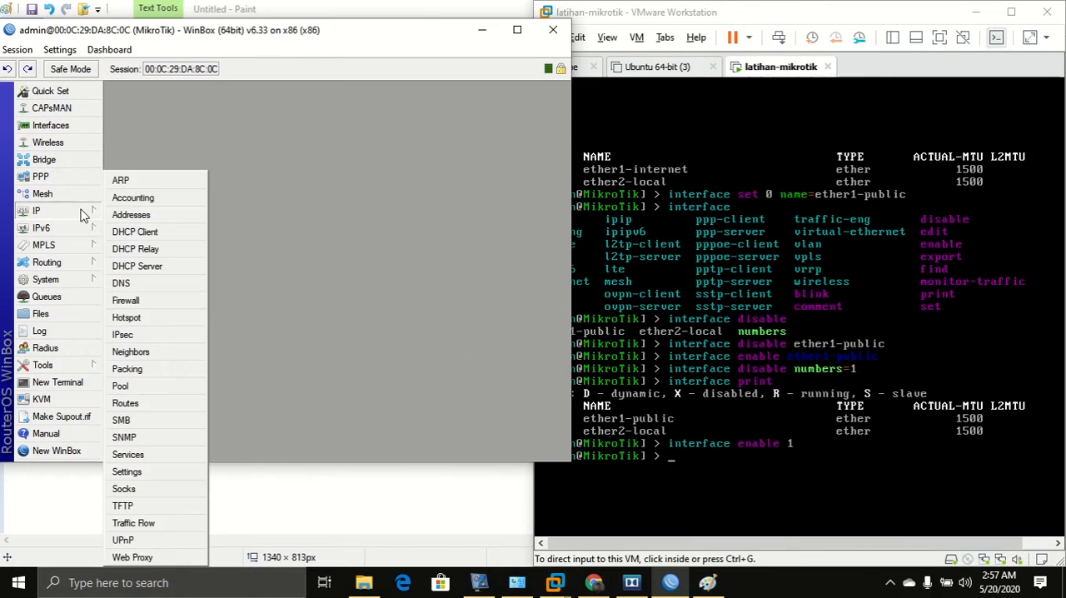
pyautogui.click(125, 215)
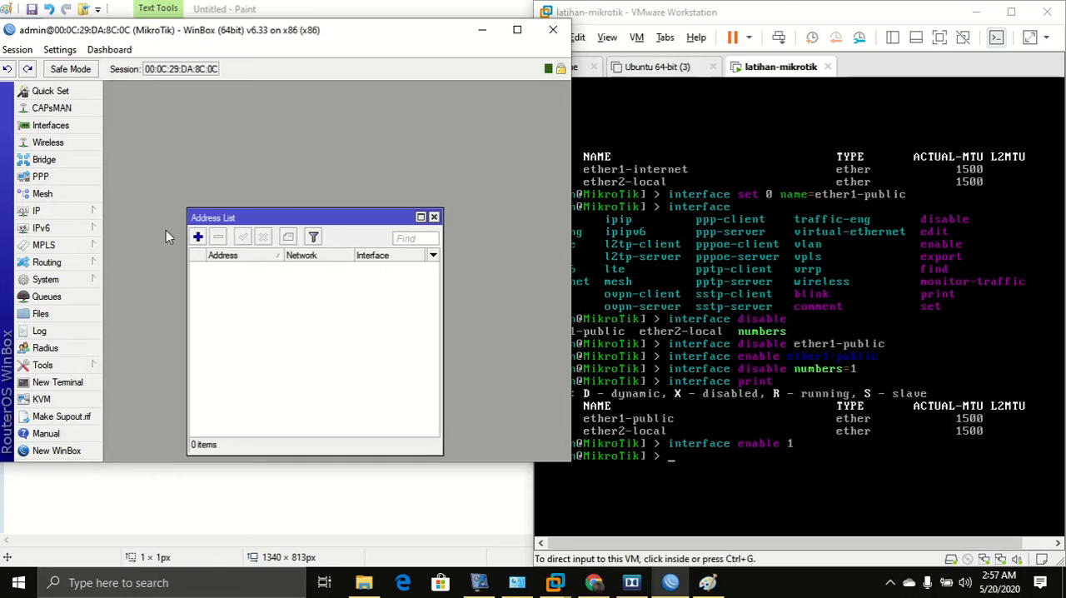
# Create a new address 192.168.100.254/24 on interface ether2-local, checking the diagram for the value.
pyautogui.click(198, 238)
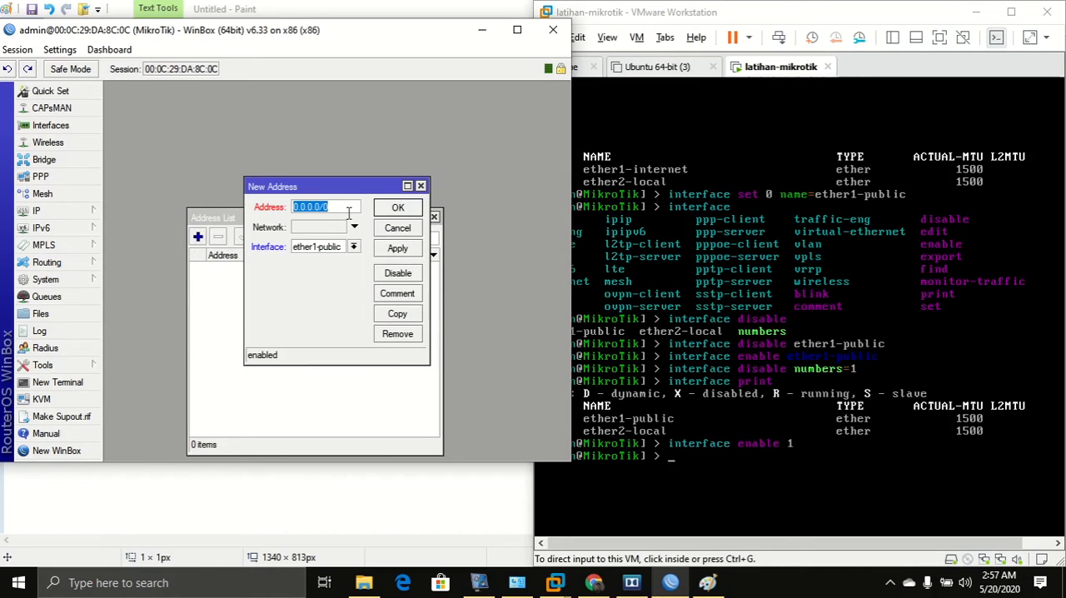
pyautogui.write('19')
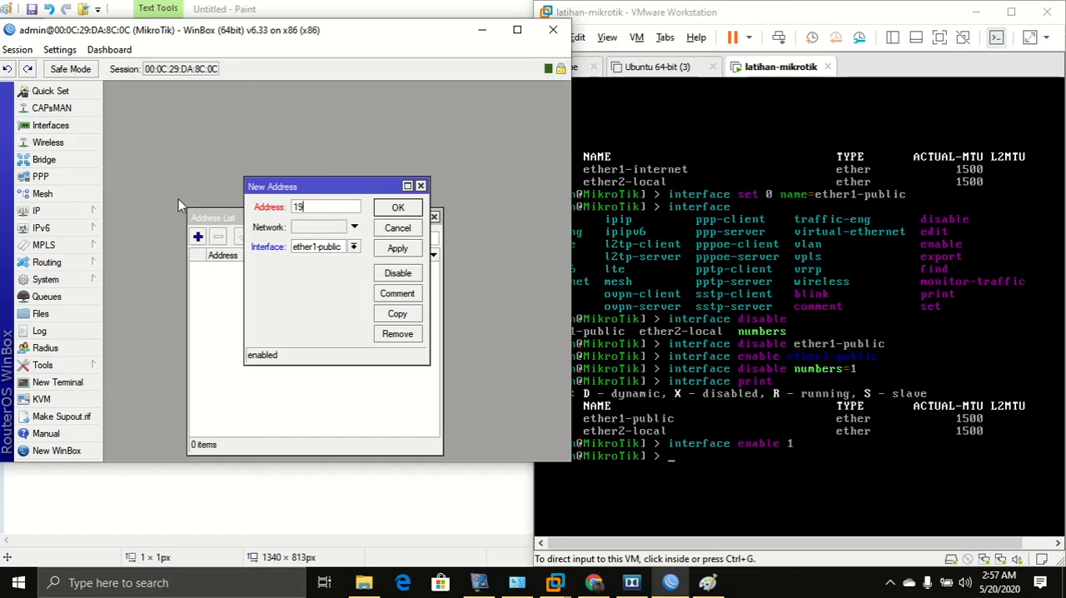
pyautogui.write('2.168.')
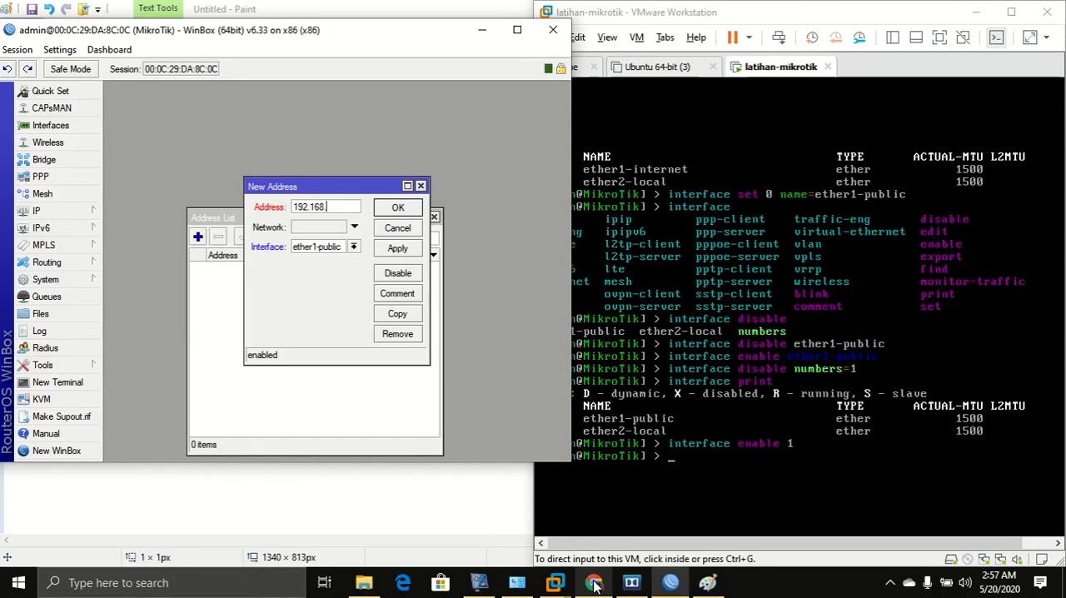
pyautogui.click(710, 584)
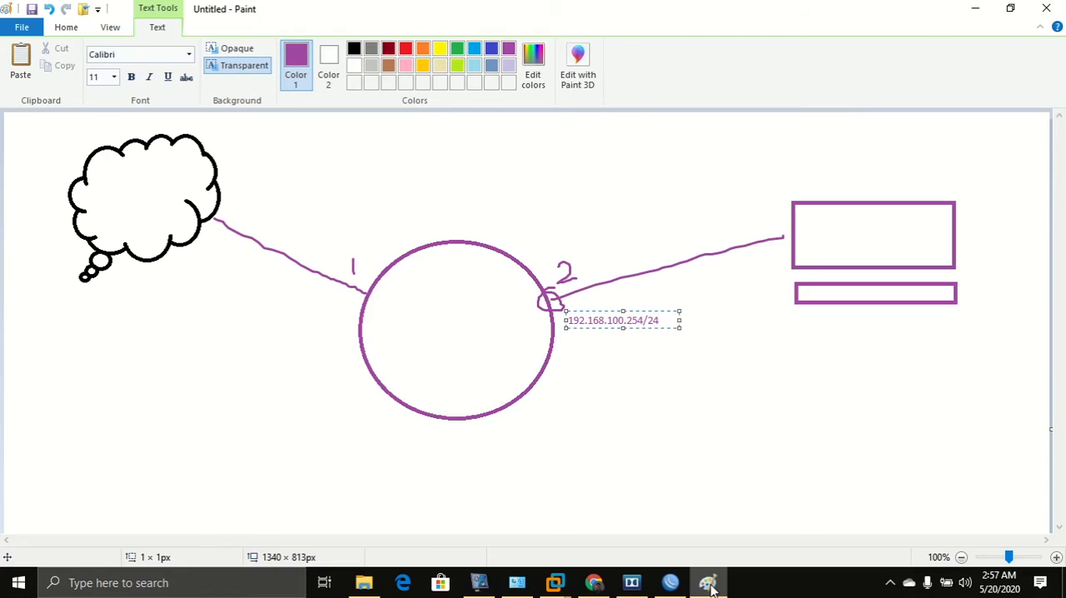
pyautogui.click(710, 585)
pyautogui.click(343, 210)
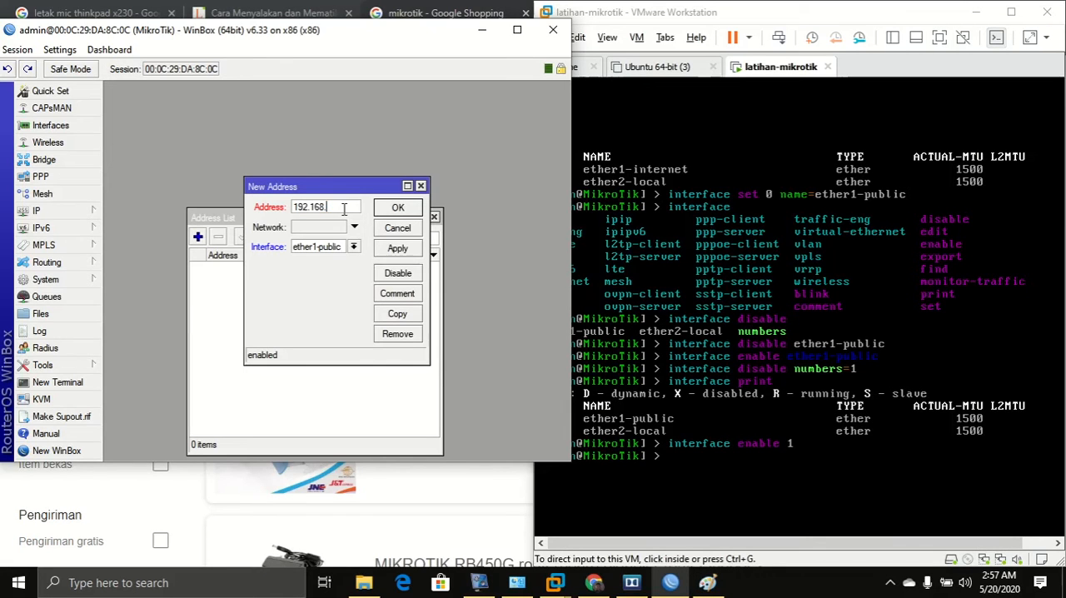
pyautogui.write('100.254/24')
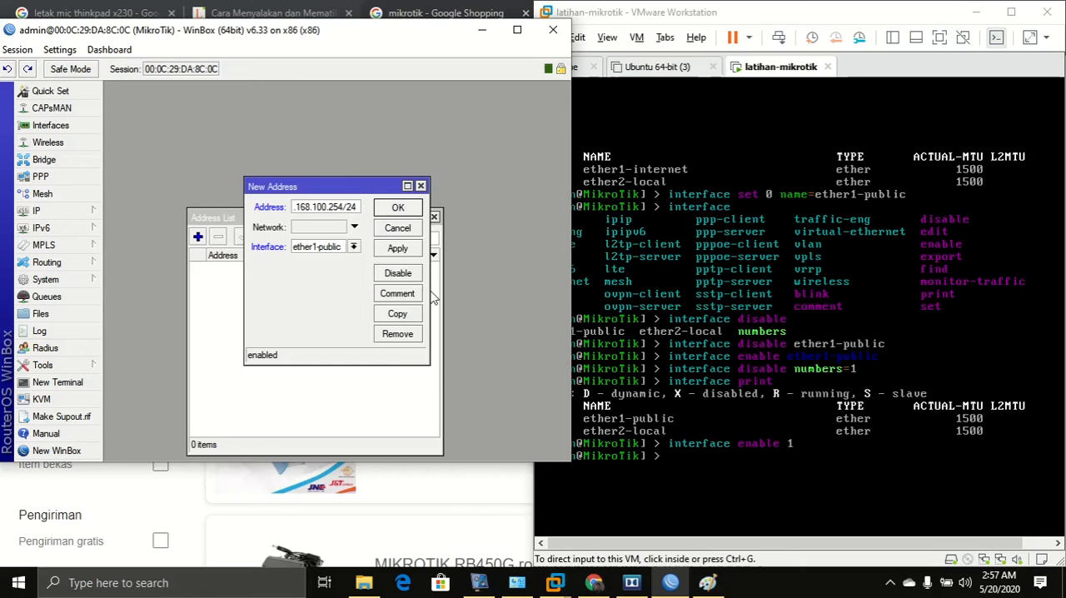
pyautogui.click(353, 246)
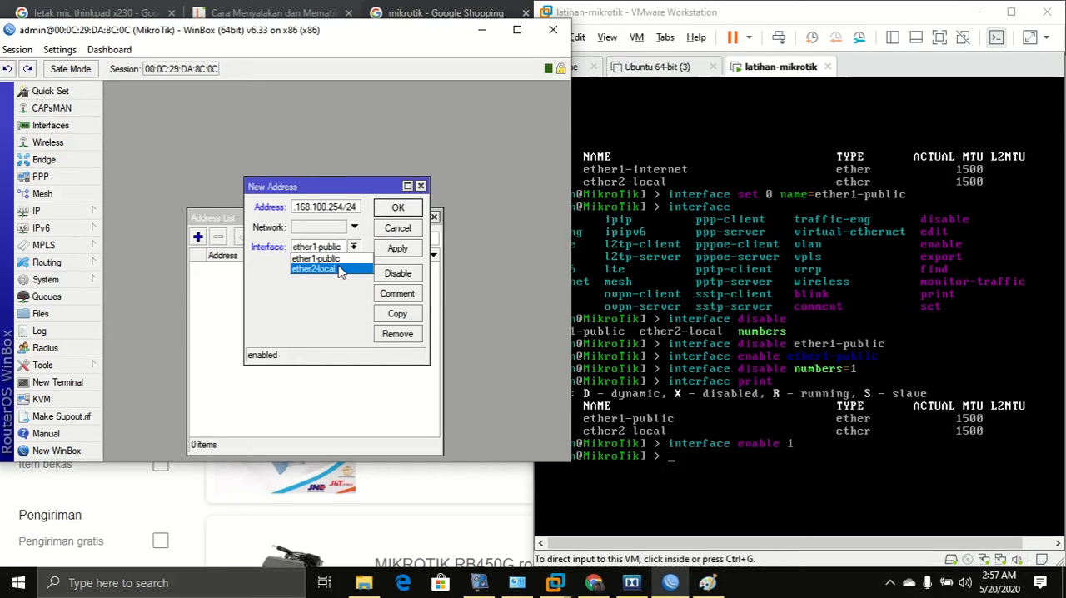
pyautogui.click(340, 270)
# Finish the address label on the Paint canvas, then apply and confirm the new WinBox address entry.
pyautogui.click(708, 582)
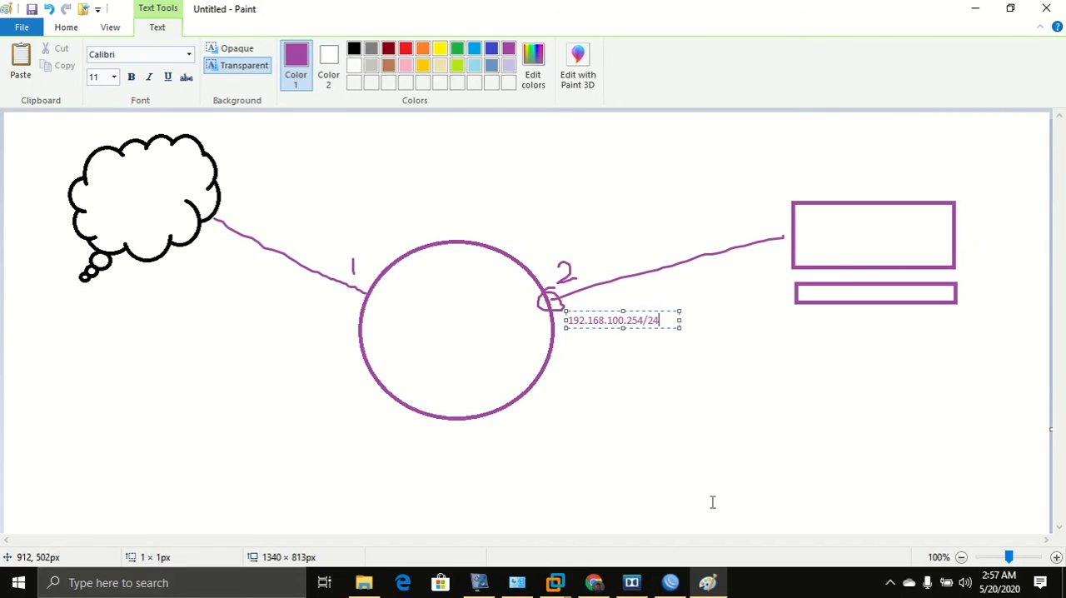
pyautogui.click(628, 379)
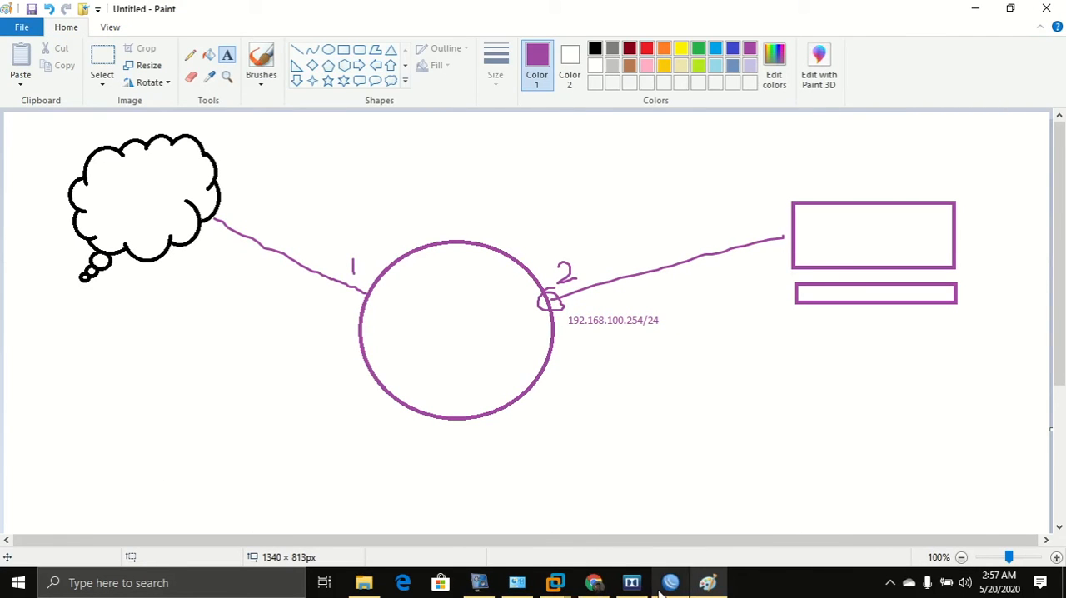
pyautogui.click(666, 584)
pyautogui.click(402, 249)
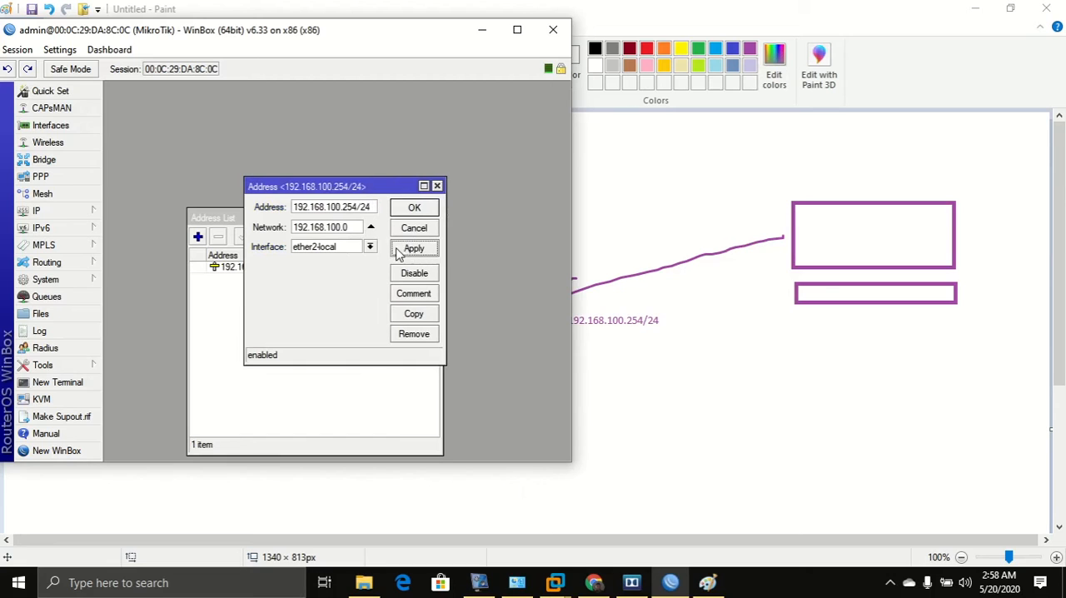
pyautogui.click(413, 209)
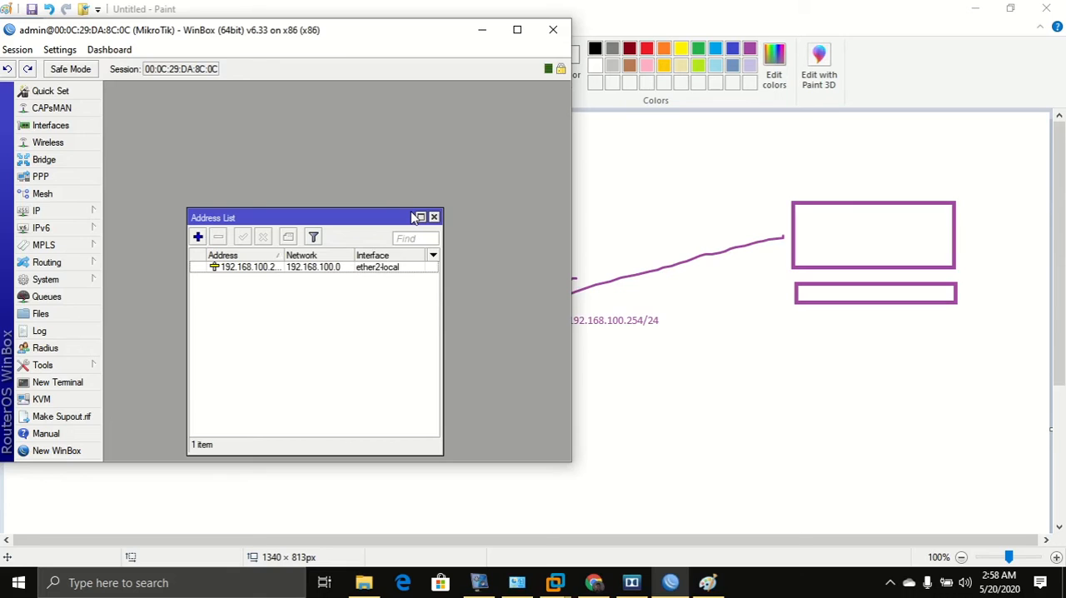
# Move the Address List, widen its Address column and select the new entry.
pyautogui.moveTo(327, 223); pyautogui.dragTo(267, 155)
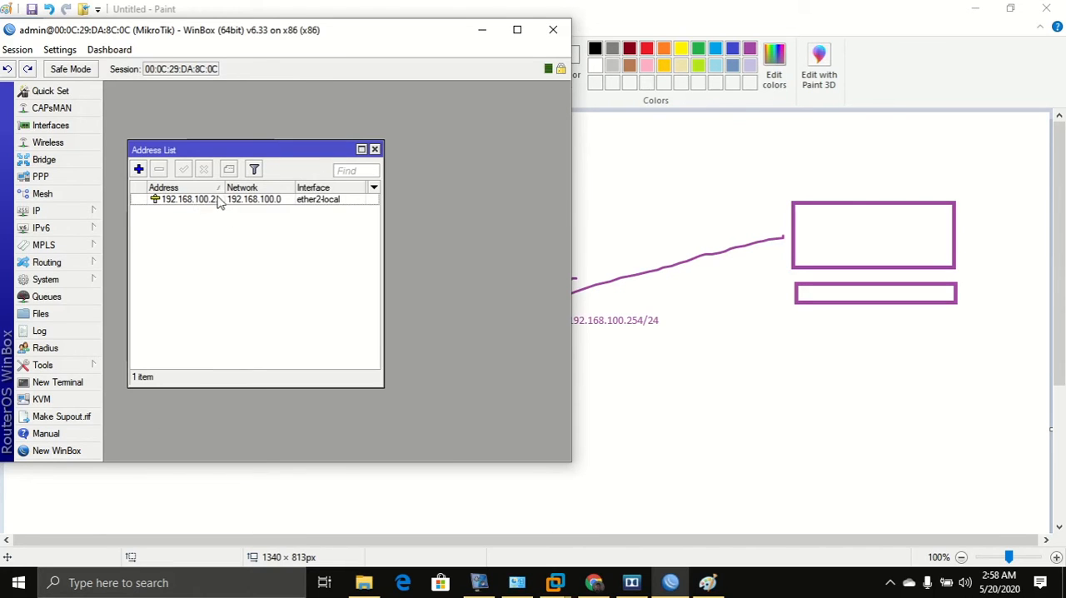
pyautogui.moveTo(224, 188); pyautogui.dragTo(247, 188)
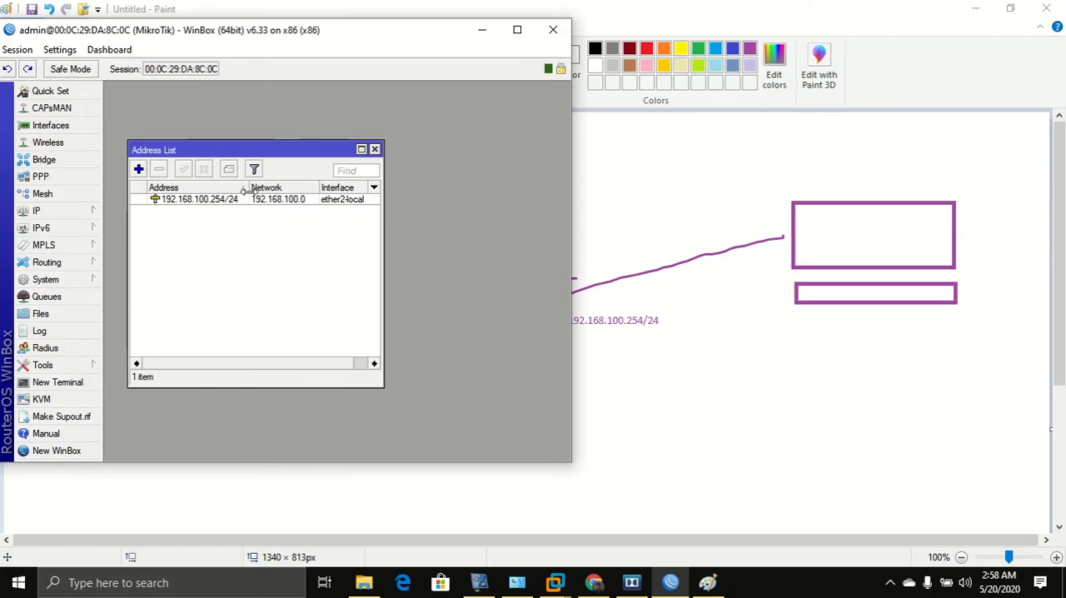
pyautogui.click(231, 205)
pyautogui.moveTo(232, 205)
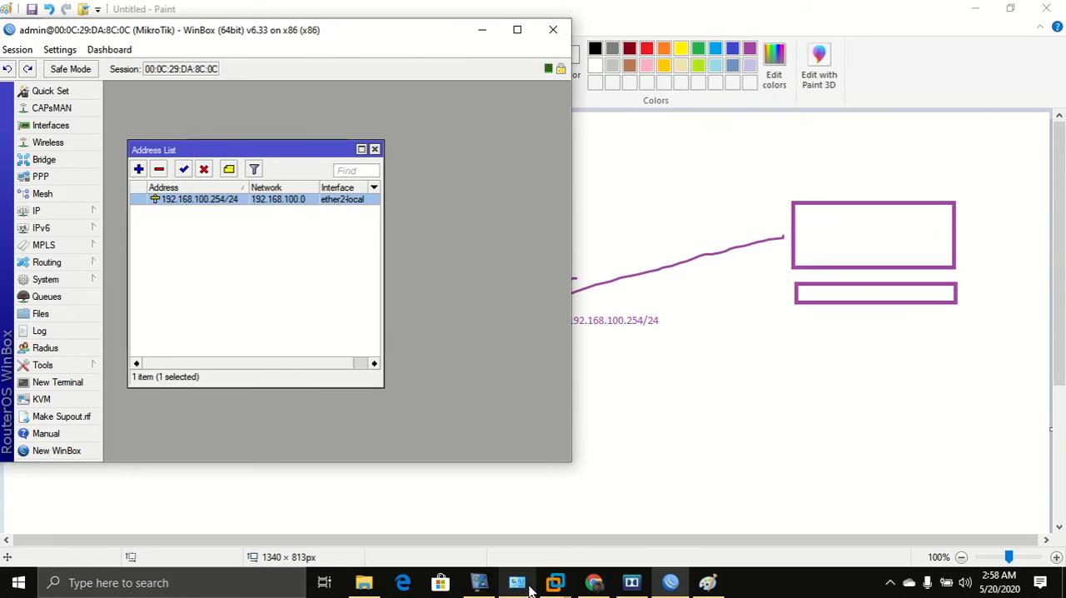
pyautogui.click(479, 584)
pyautogui.click(302, 344)
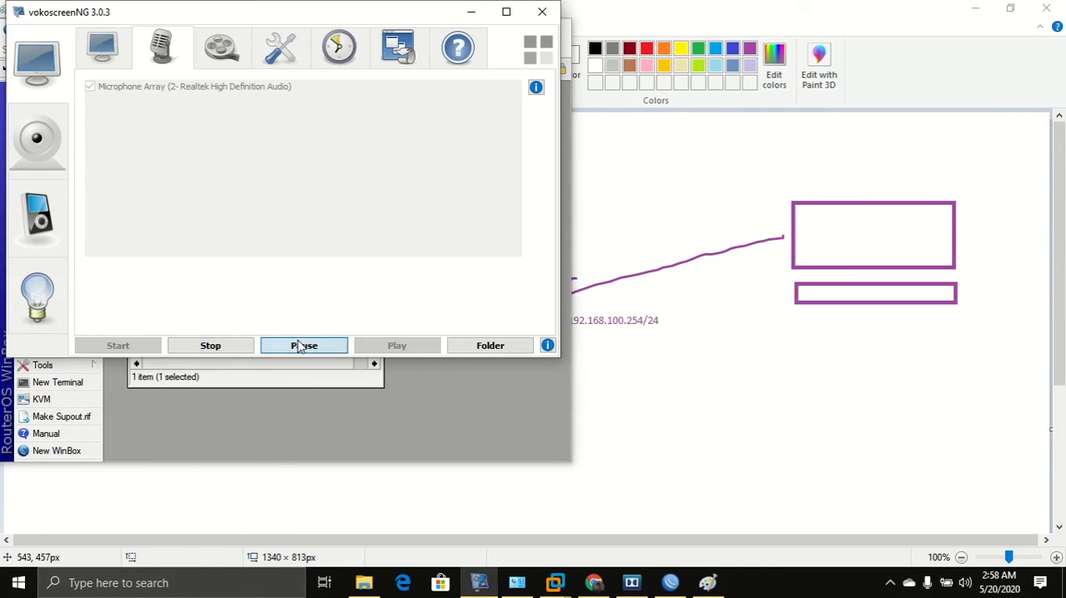
pyautogui.click(471, 13)
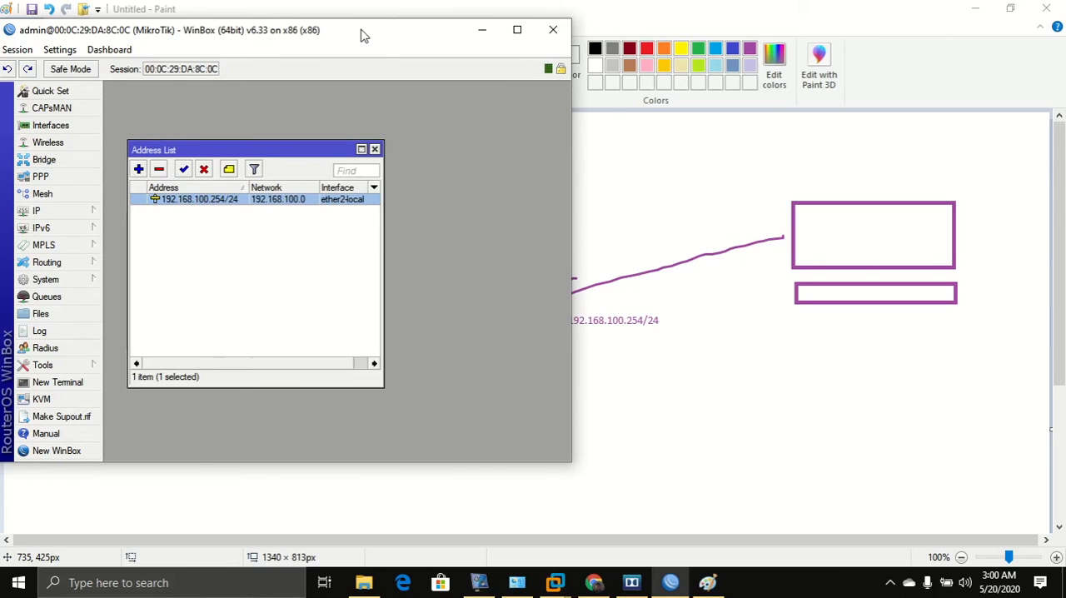
# Snap WinBox to the left half and the VMware router console to the right half of the screen.
pyautogui.moveTo(362, 34)
pyautogui.mouseDown()
pyautogui.moveTo(352, 48)
pyautogui.moveTo(2, 141)
pyautogui.mouseUp()
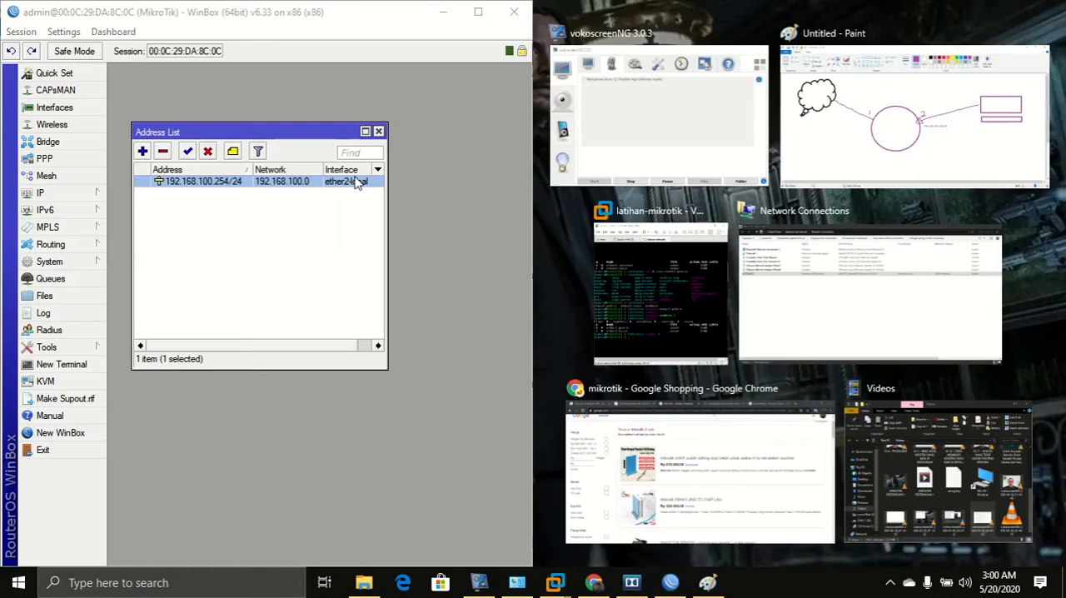
pyautogui.click(683, 334)
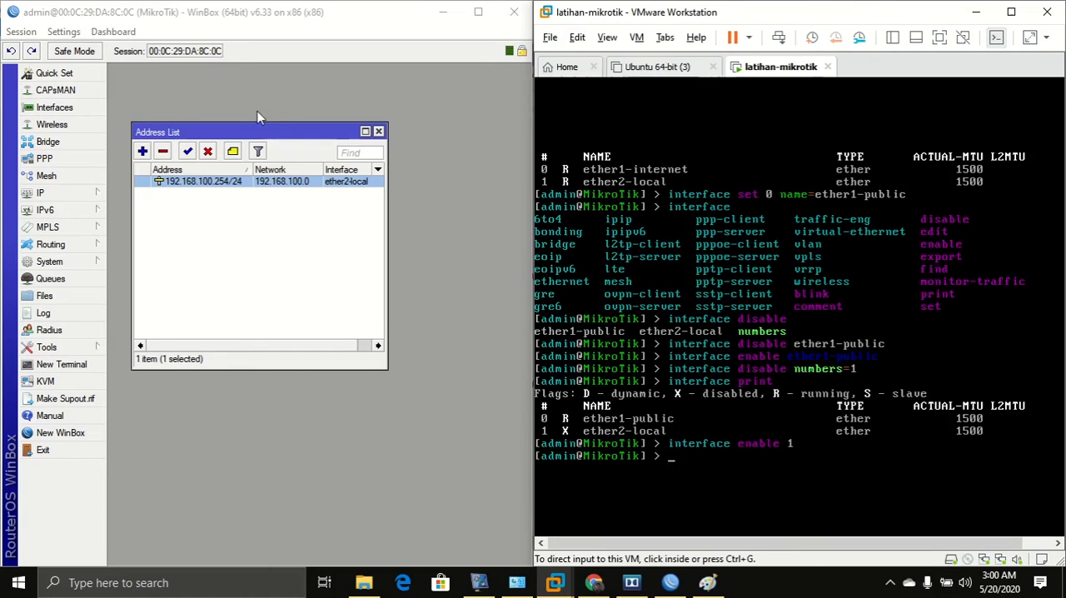
pyautogui.moveTo(260, 135); pyautogui.dragTo(289, 174)
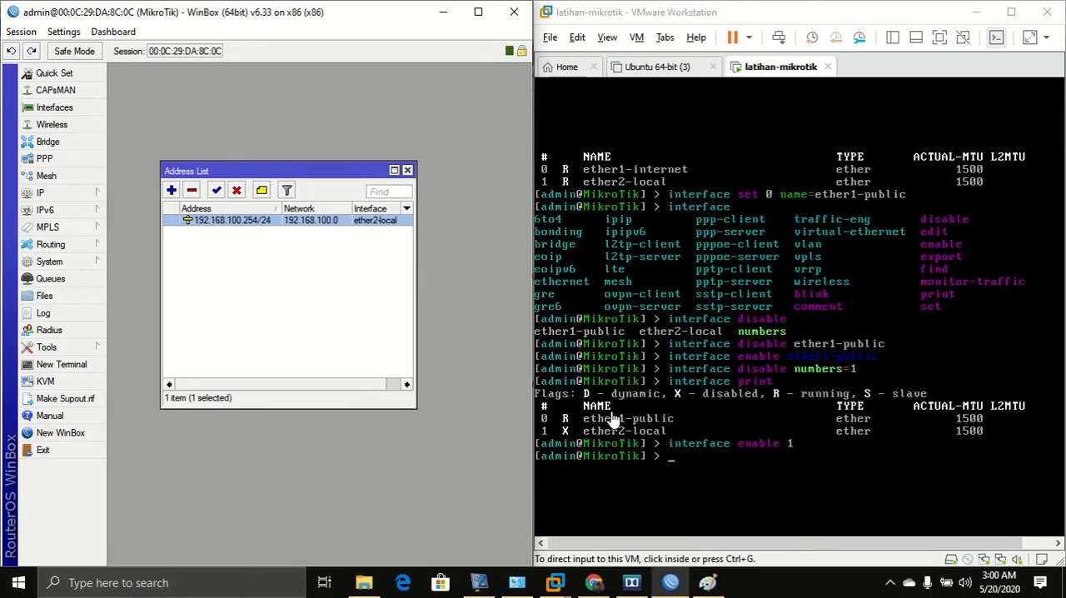
pyautogui.click(722, 463)
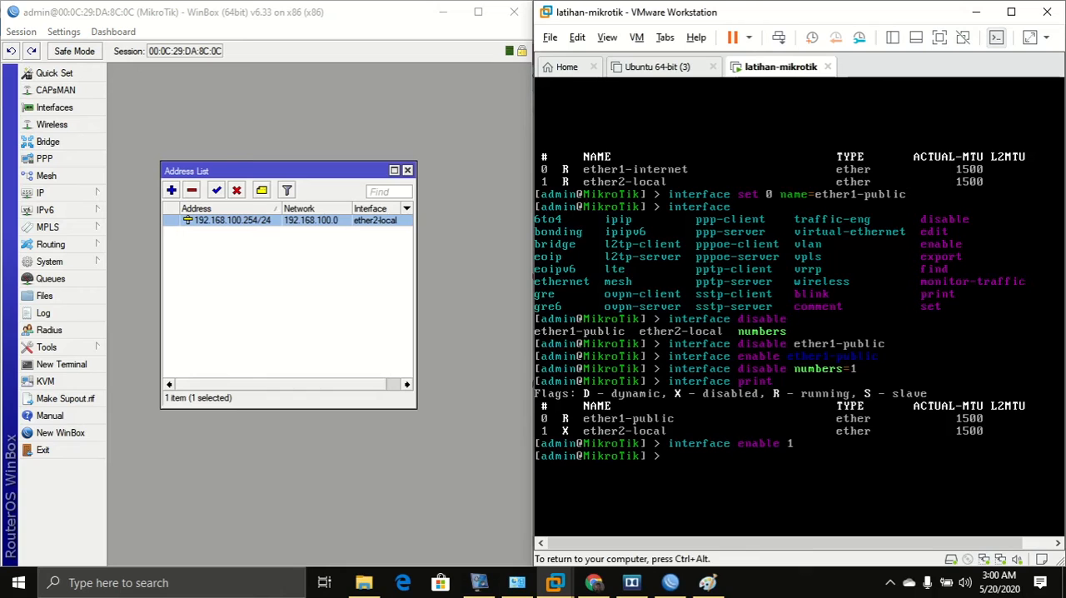
pyautogui.hotkey('ctrl', 'alt')
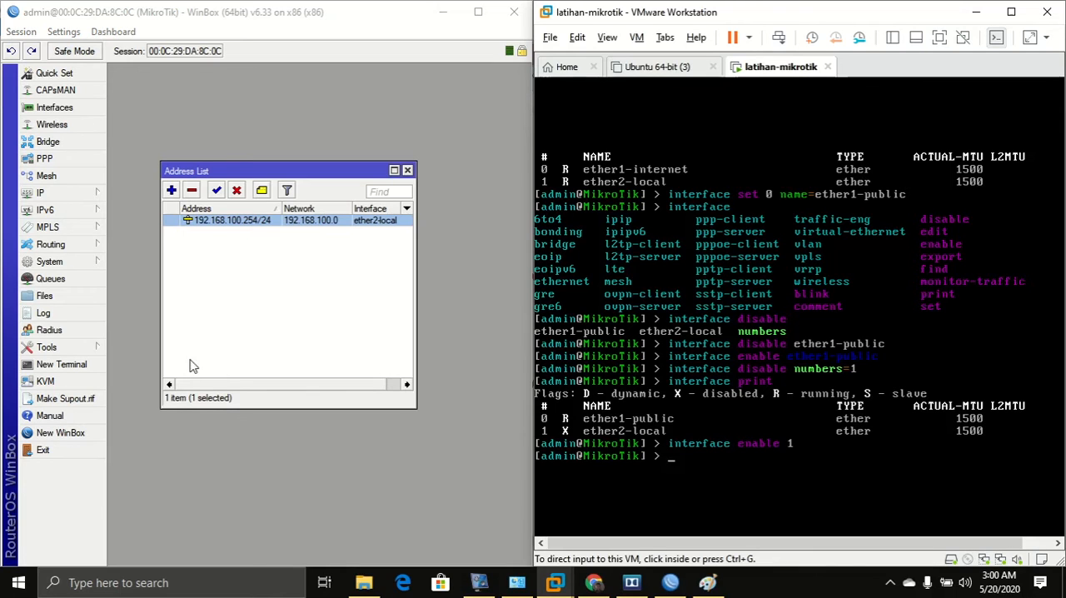
# Start an ip address command in the router console.
pyautogui.click(64, 201)
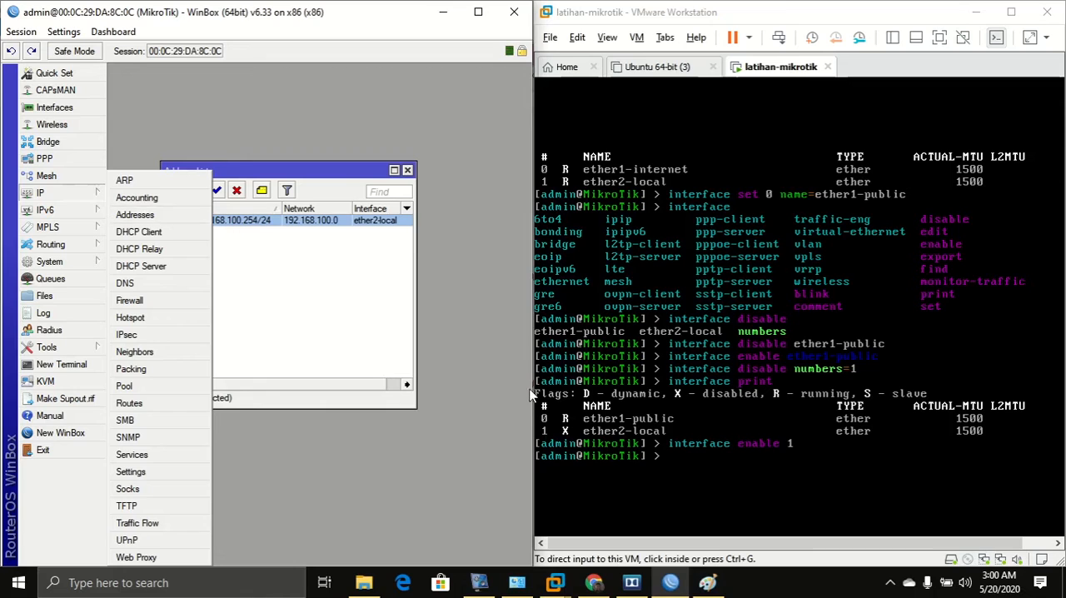
pyautogui.click(773, 468)
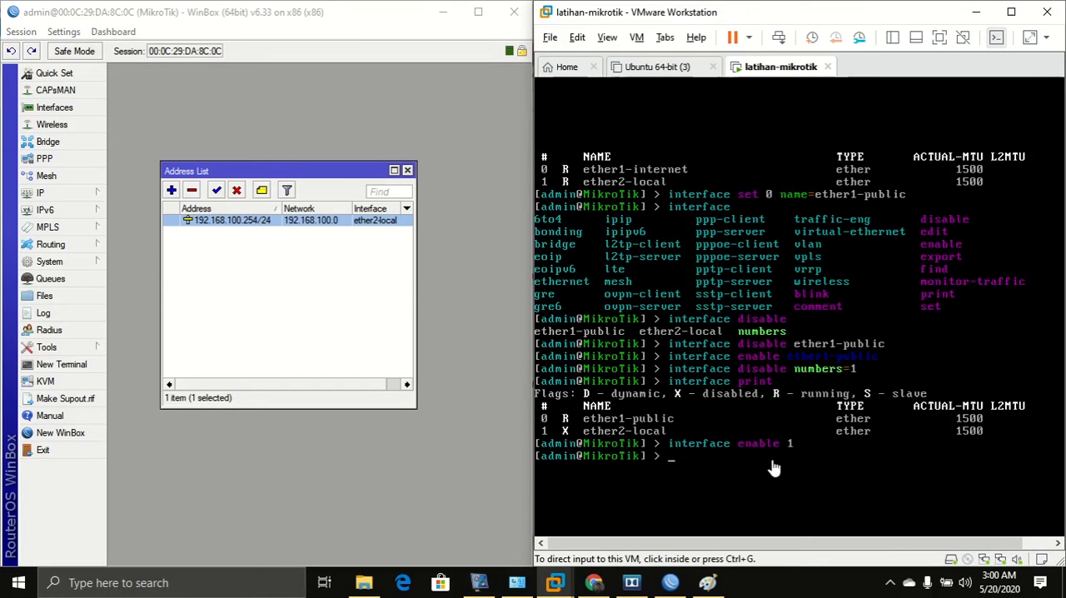
pyautogui.click(759, 438)
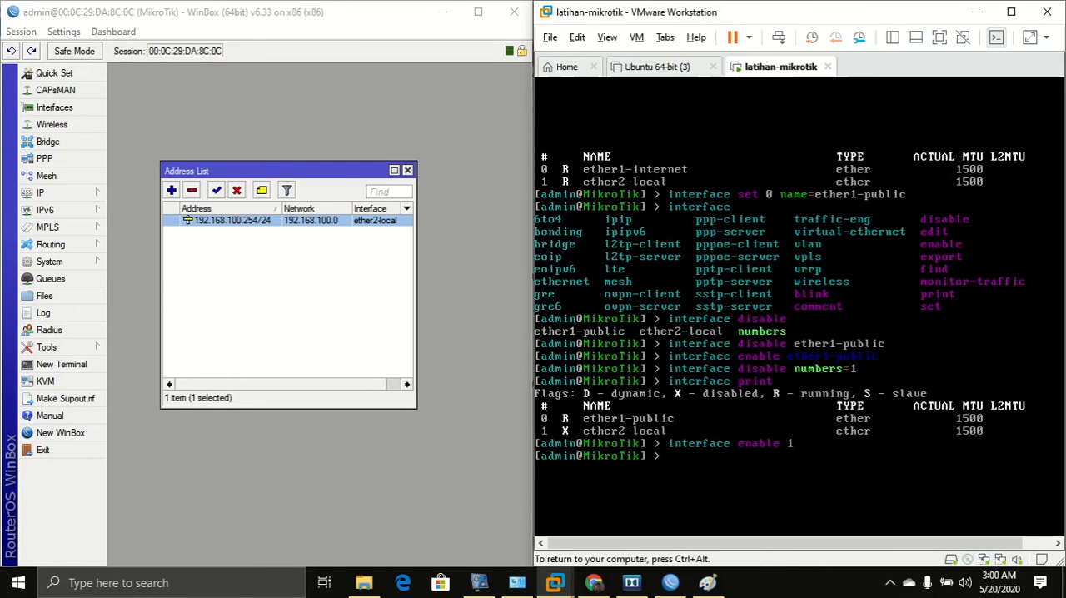
pyautogui.write('ip address')
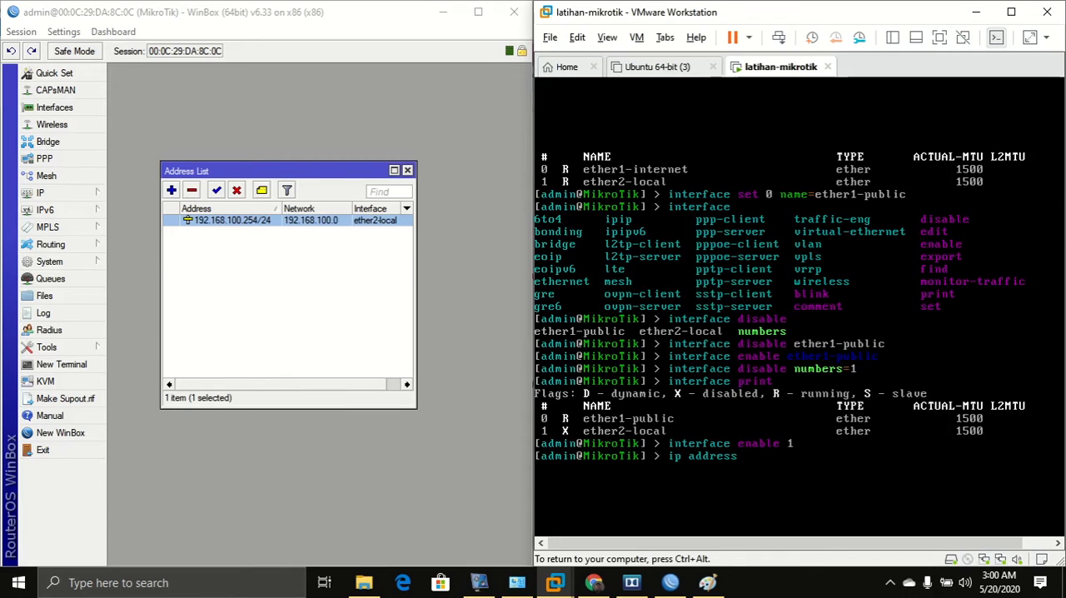
pyautogui.hotkey('ctrl', 'alt')
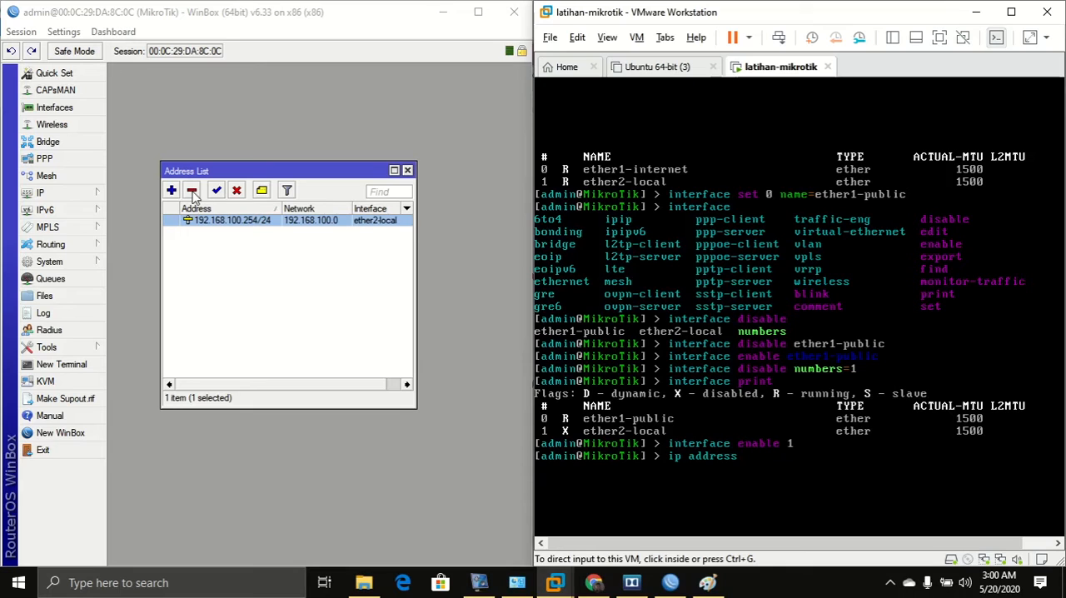
# Remove the 192.168.100.254/24 entry from the WinBox Address List, briefly disabling and re-enabling it first.
pyautogui.click(237, 191)
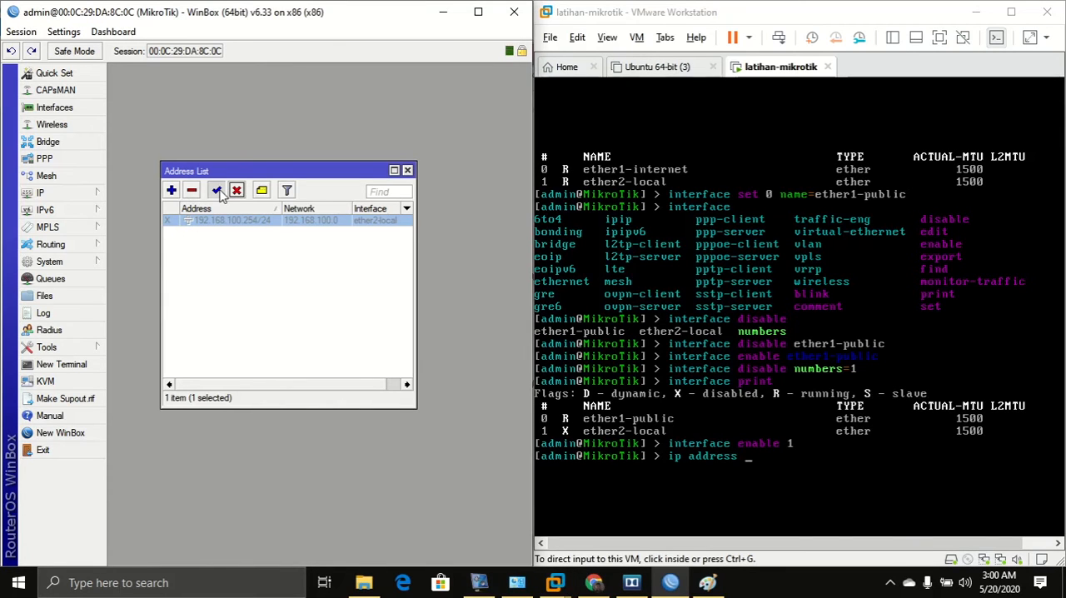
pyautogui.click(216, 190)
pyautogui.click(191, 191)
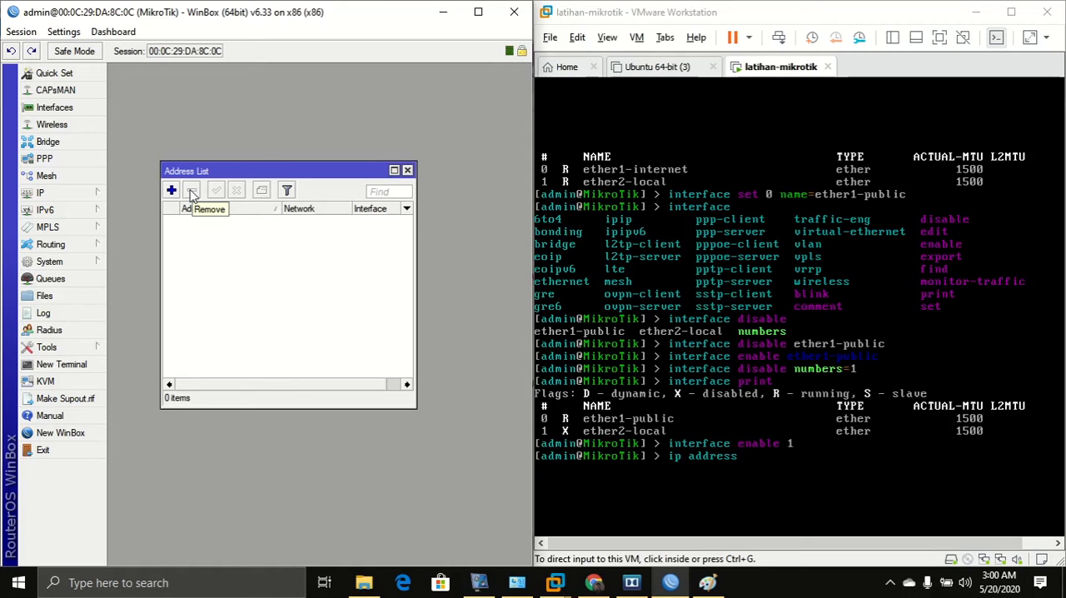
# Build an ip address add command in the console with address=192.168.100.254/24.
pyautogui.click(696, 410)
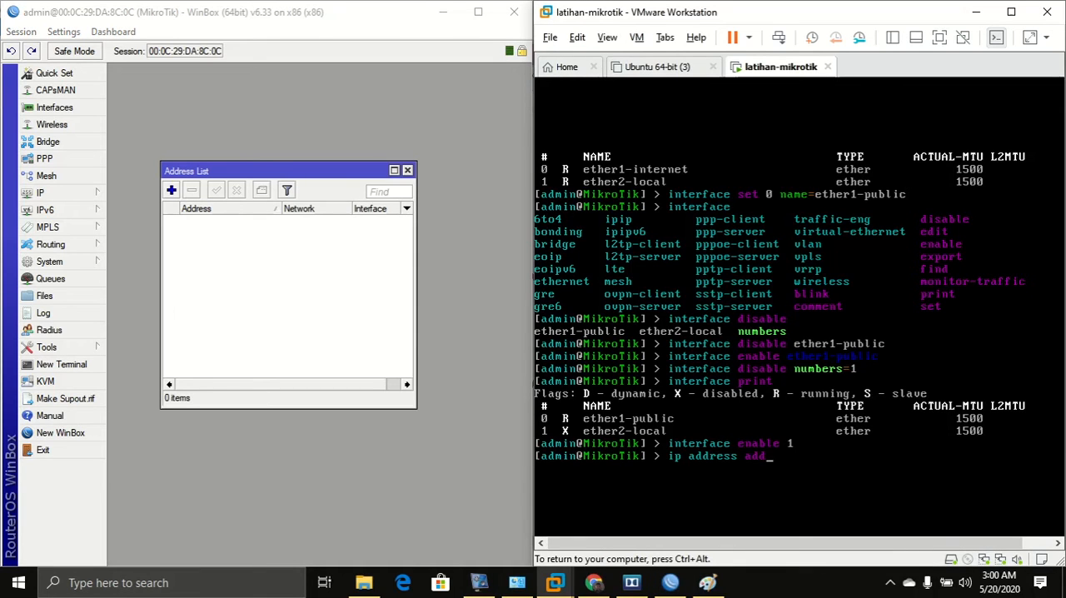
pyautogui.press('Tab')
pyautogui.press('Tab')
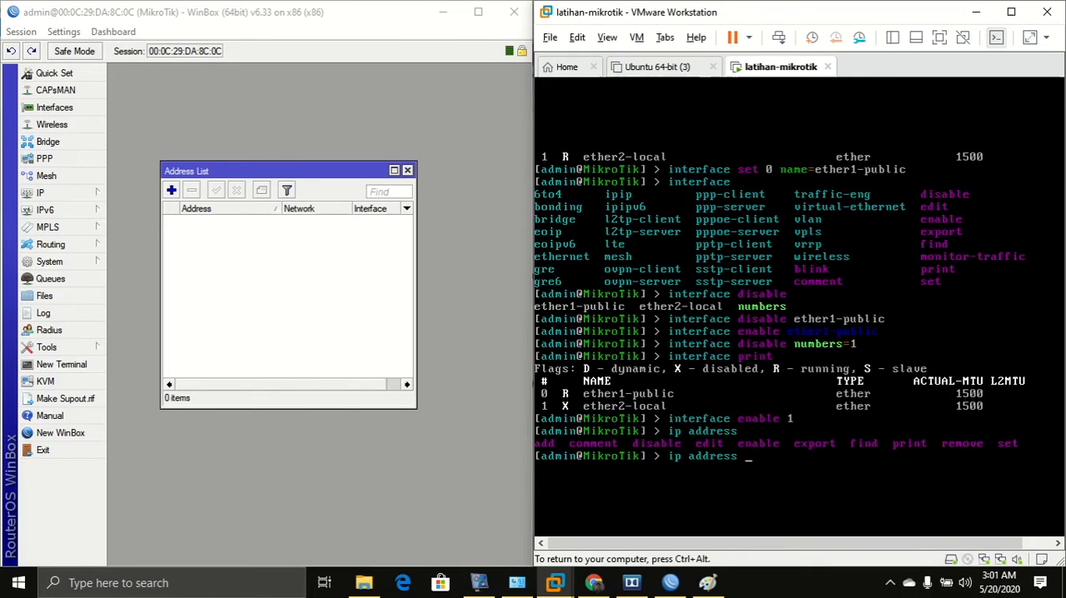
pyautogui.write('add')
pyautogui.press('Tab')
pyautogui.press('Tab')
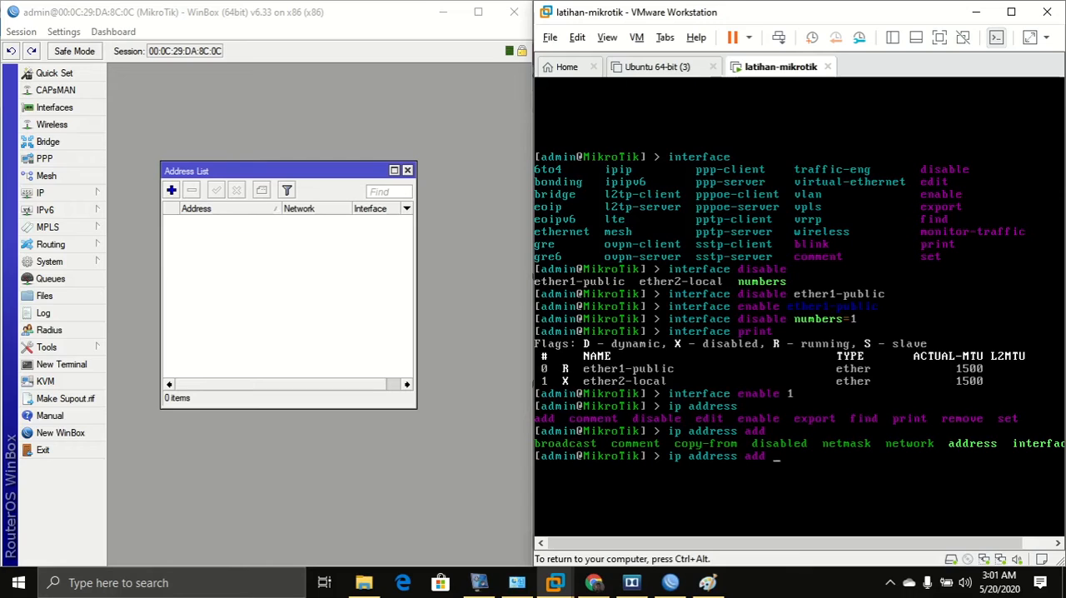
pyautogui.write('add')
pyautogui.press('Tab')
pyautogui.write('192.168.100.254')
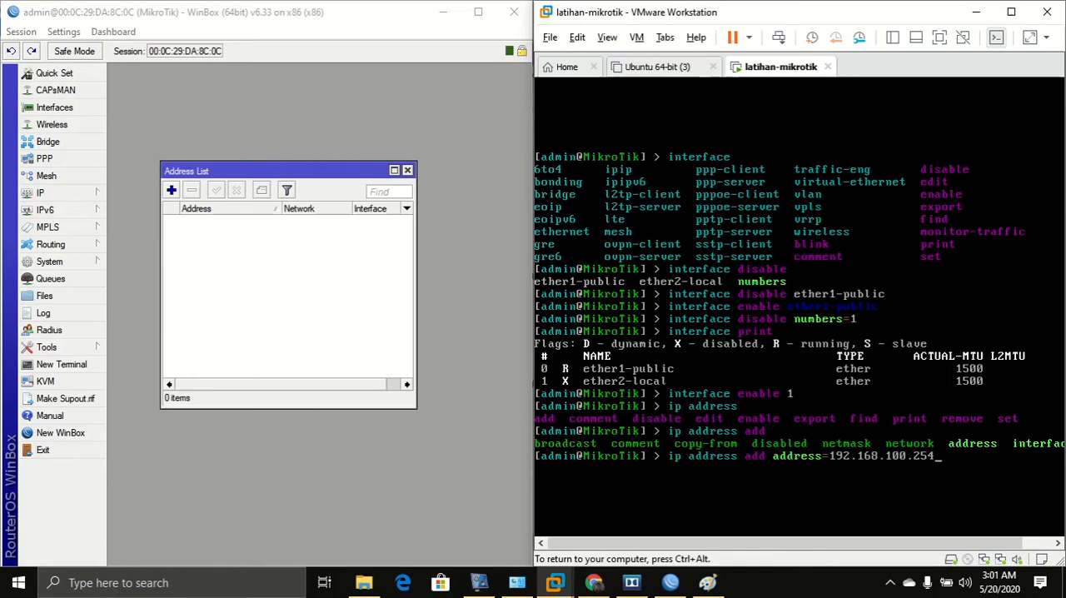
pyautogui.write('/24')
pyautogui.hotkey('ctrl', 'alt')
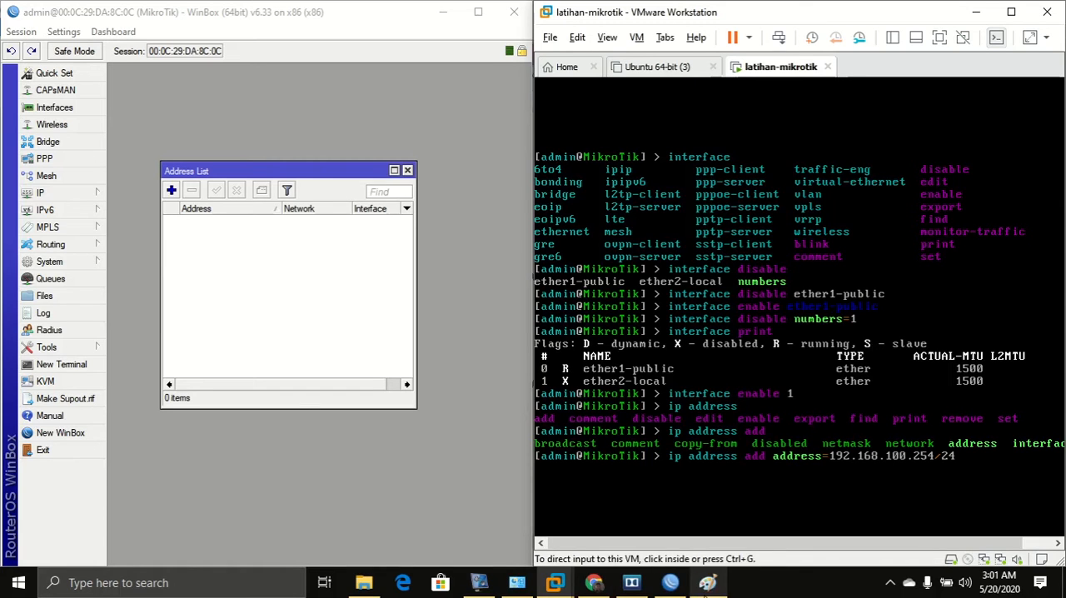
# Check the diagram, append interface=ether2-local to the console command and run it to add the address.
pyautogui.click(708, 582)
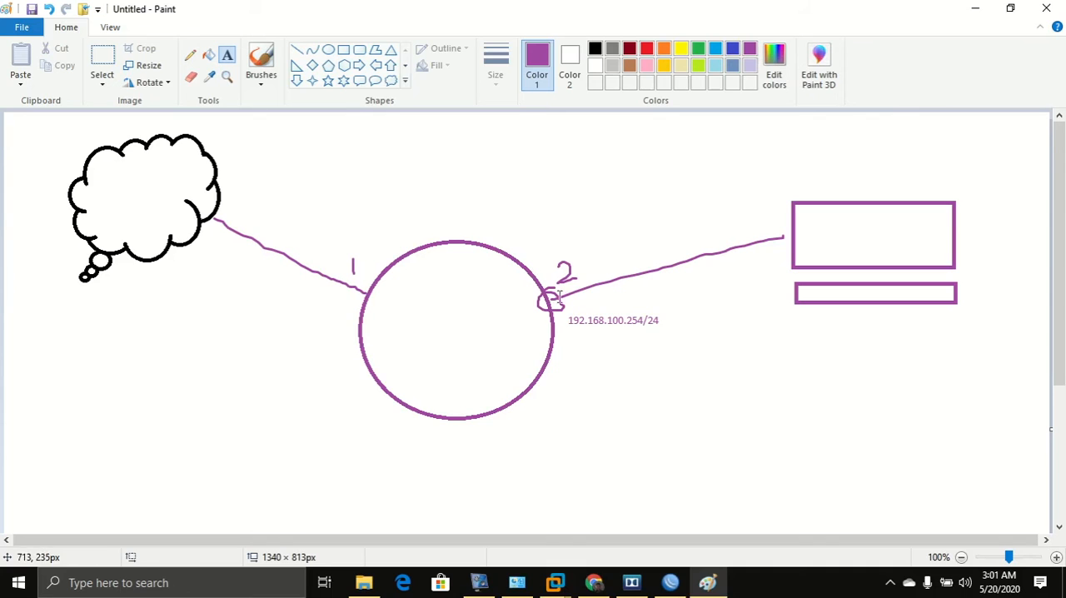
pyautogui.click(976, 14)
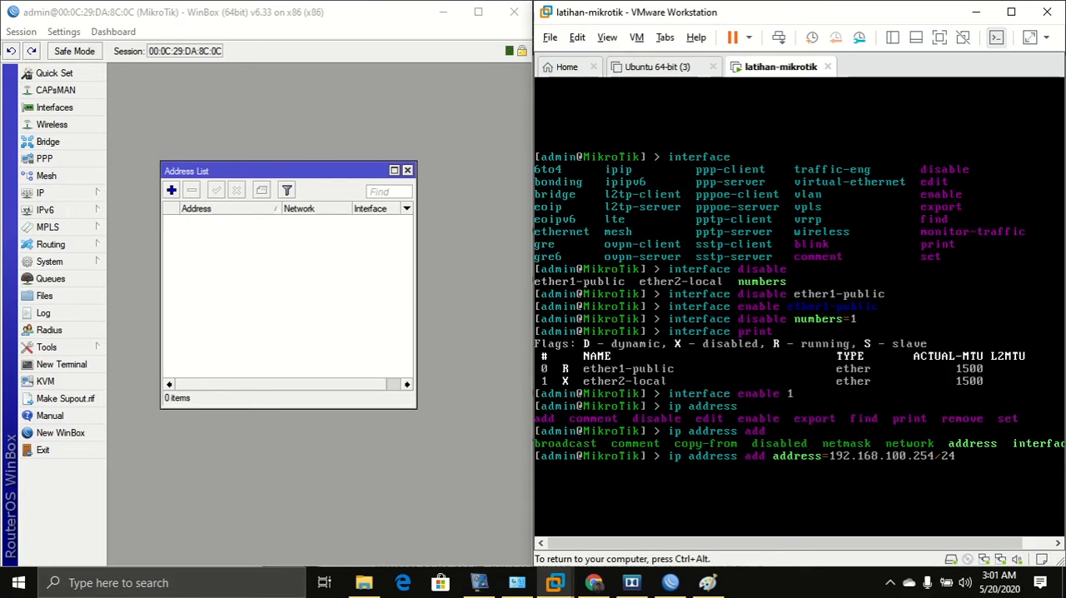
pyautogui.press('Tab')
pyautogui.press('Tab')
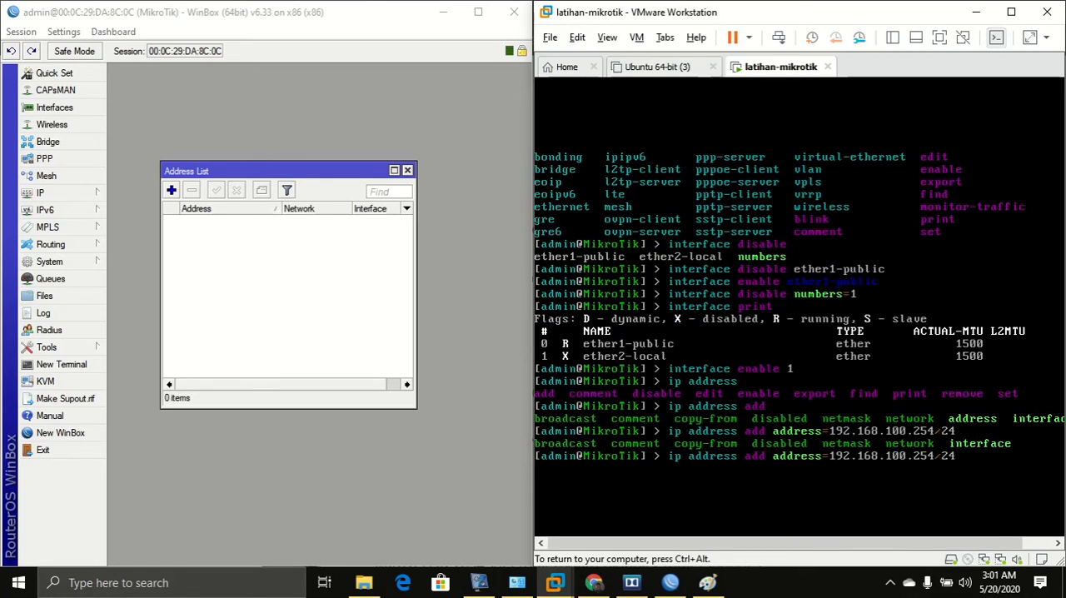
pyautogui.write('interface=ether')
pyautogui.hotkey('ctrl', 'alt')
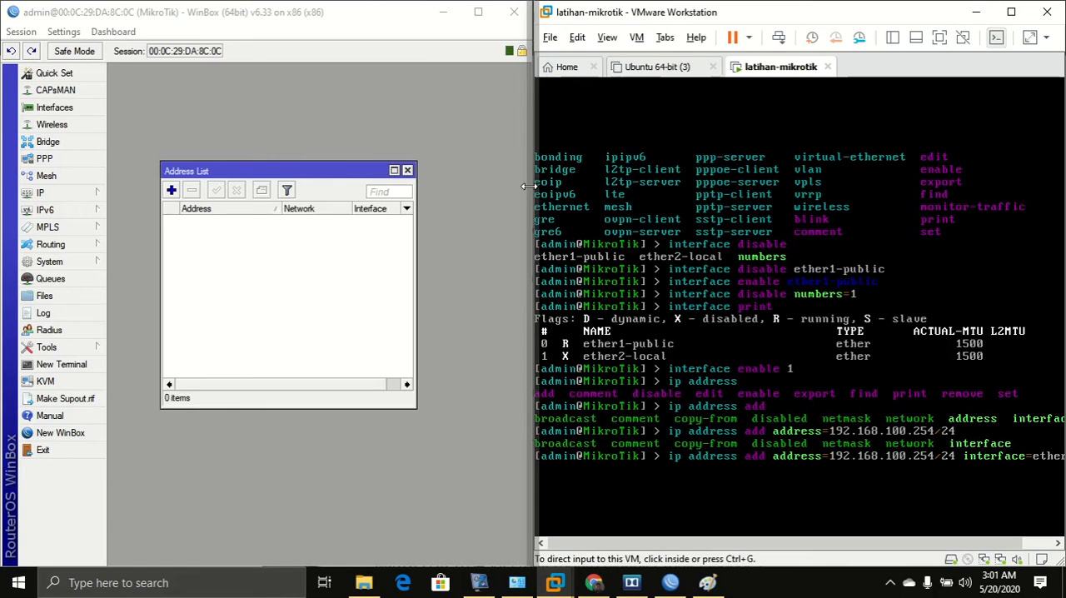
pyautogui.moveTo(534, 200); pyautogui.dragTo(414, 200)
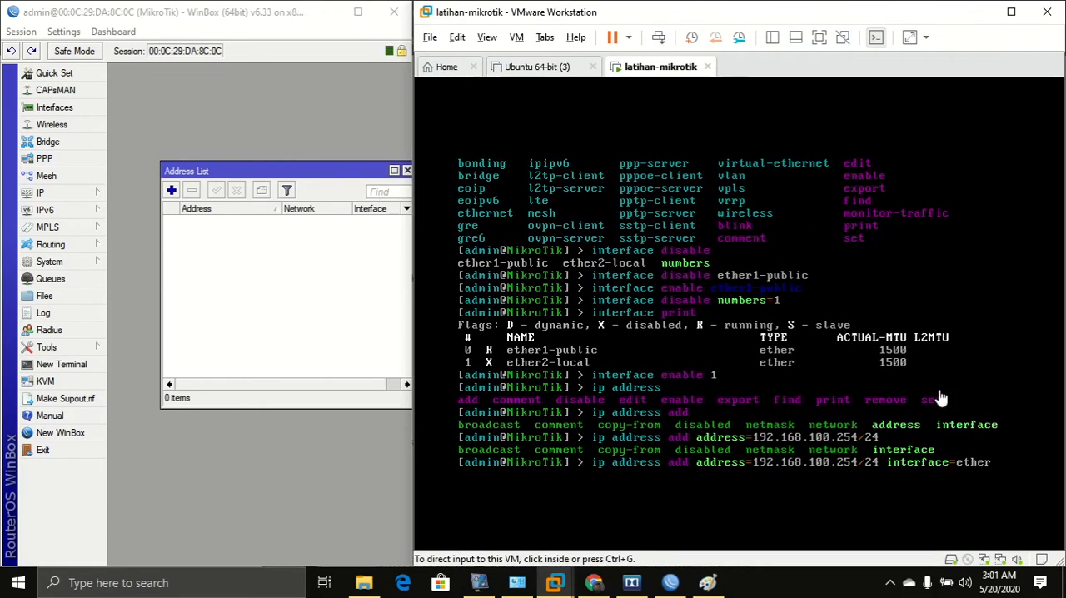
pyautogui.click(965, 463)
pyautogui.press('Tab')
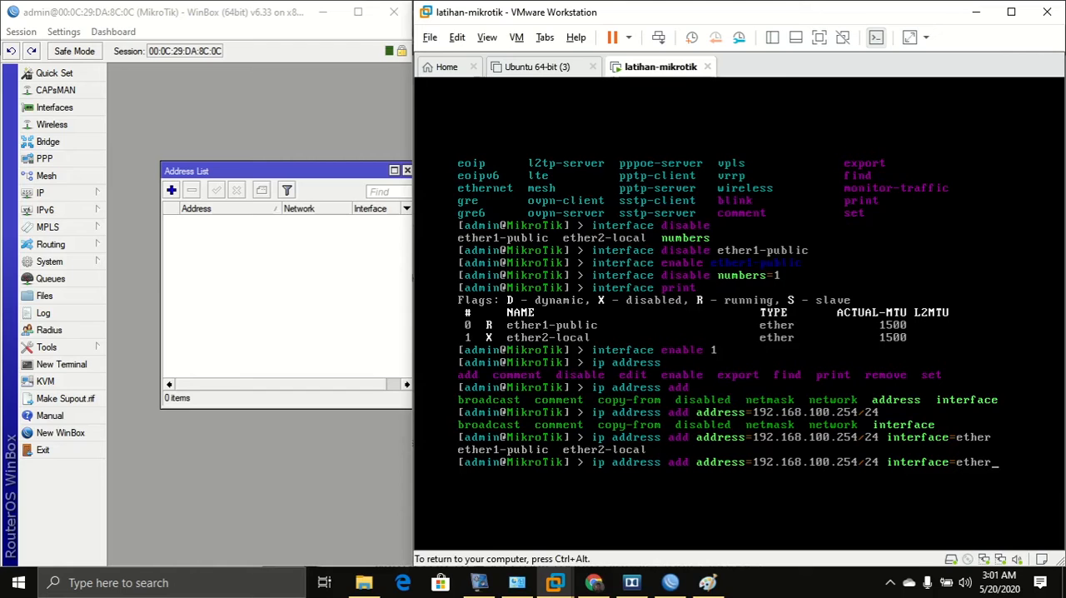
pyautogui.write('2')
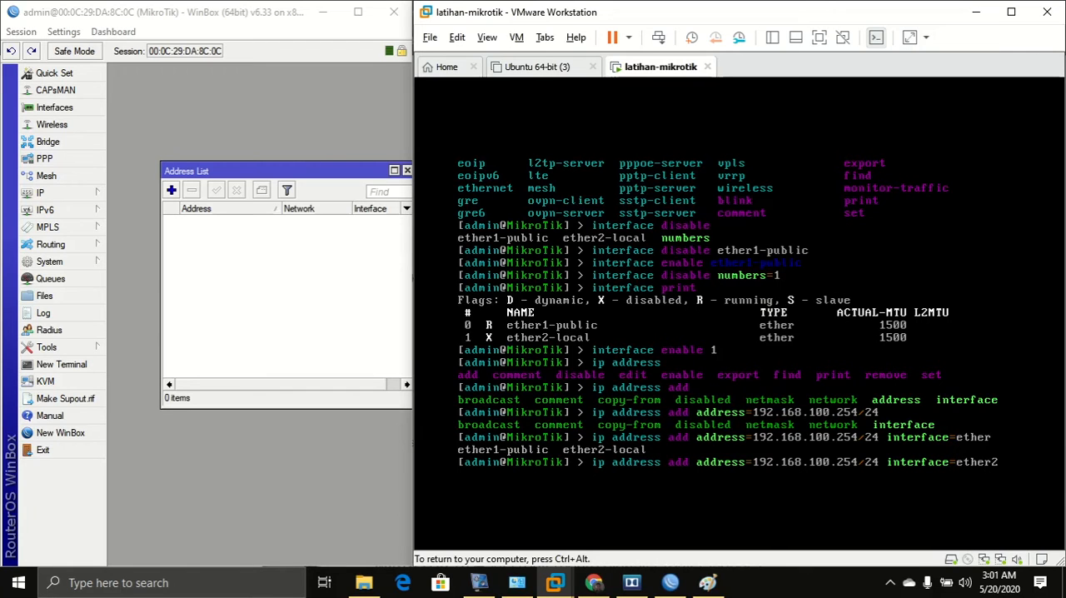
pyautogui.press('Tab')
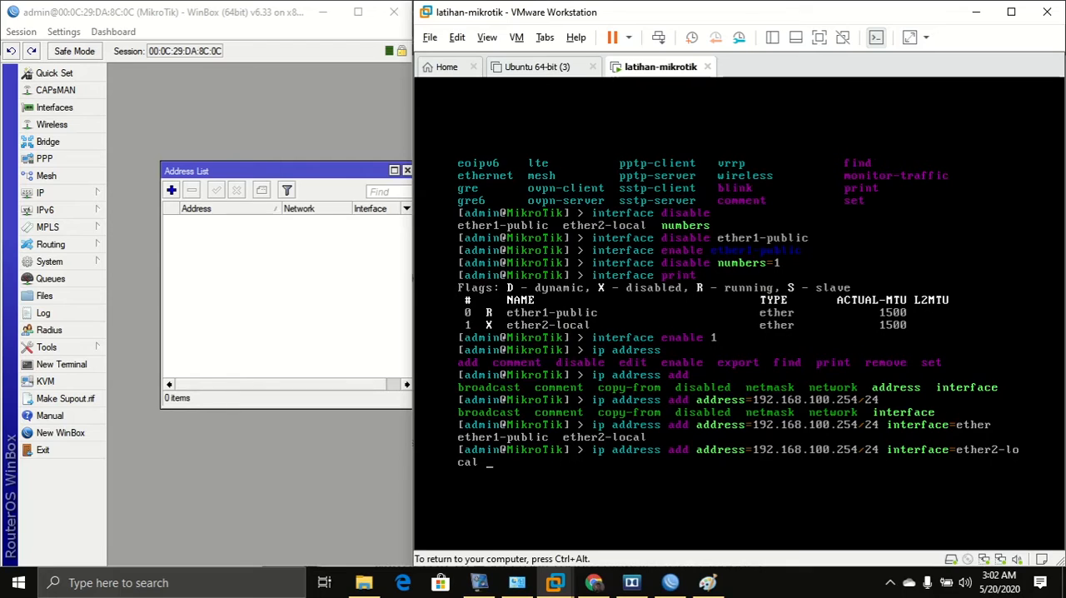
pyautogui.press('Return')
pyautogui.hotkey('ctrl', 'alt')
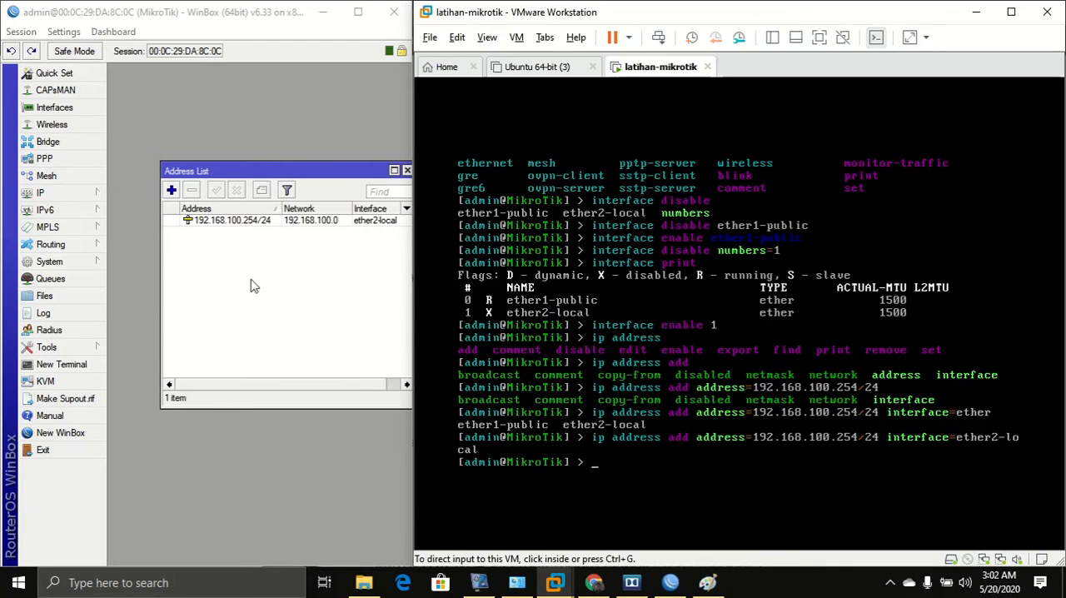
# Print the router's IP address list in the console.
pyautogui.click(295, 298)
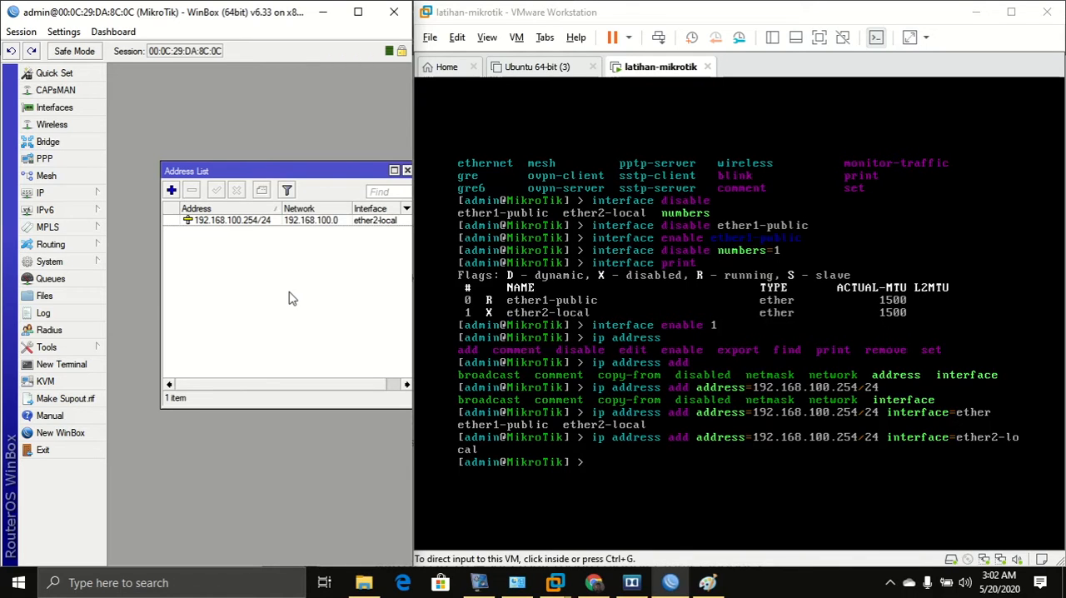
pyautogui.click(627, 403)
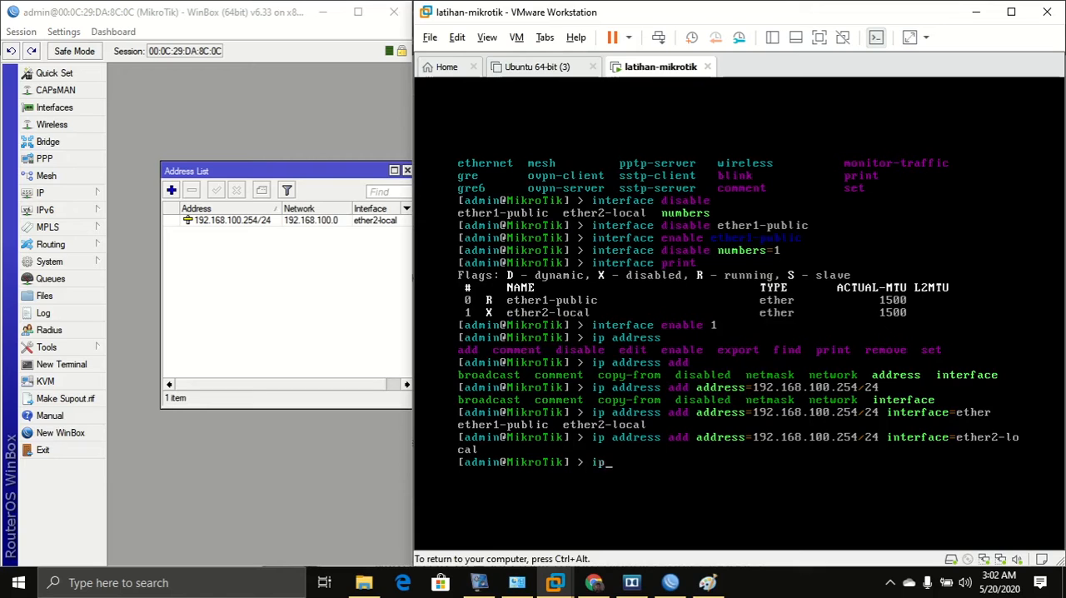
pyautogui.write('ip ad')
pyautogui.press('Tab')
pyautogui.press('Tab')
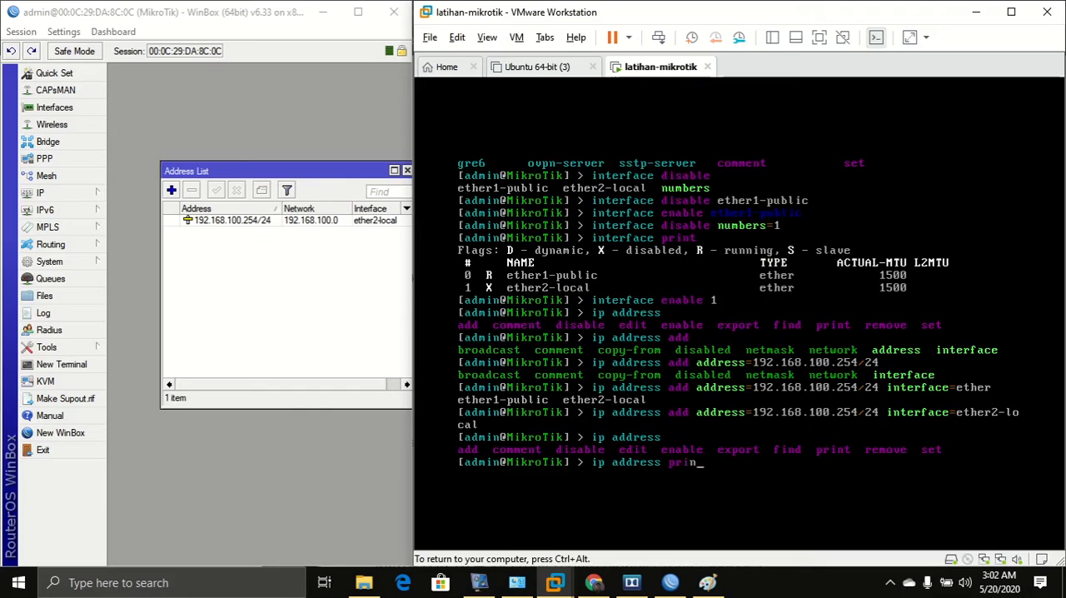
pyautogui.press('Return')
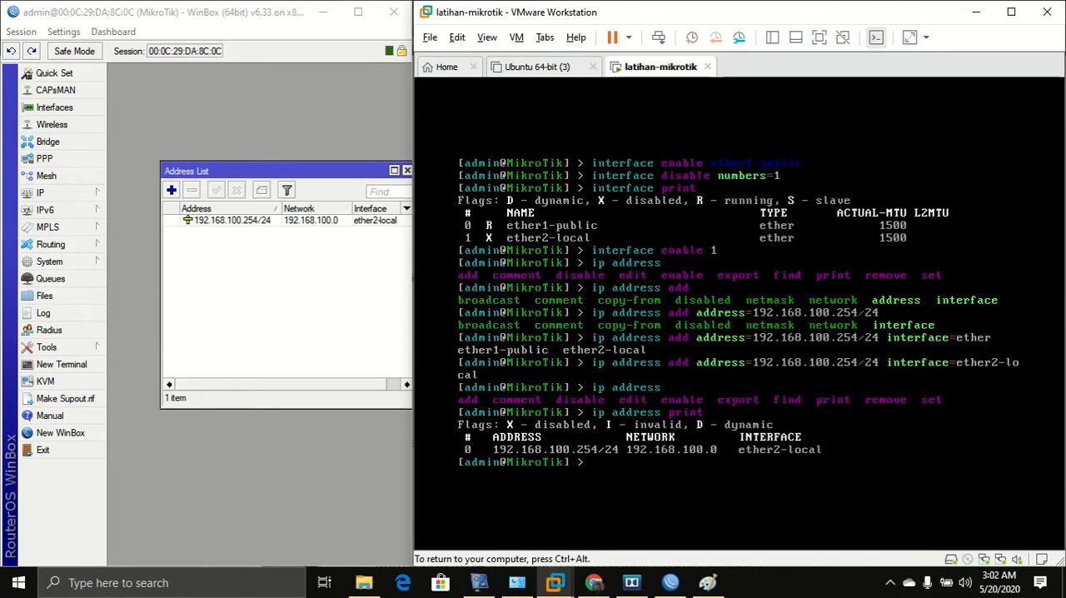
pyautogui.hotkey('ctrl', 'alt')
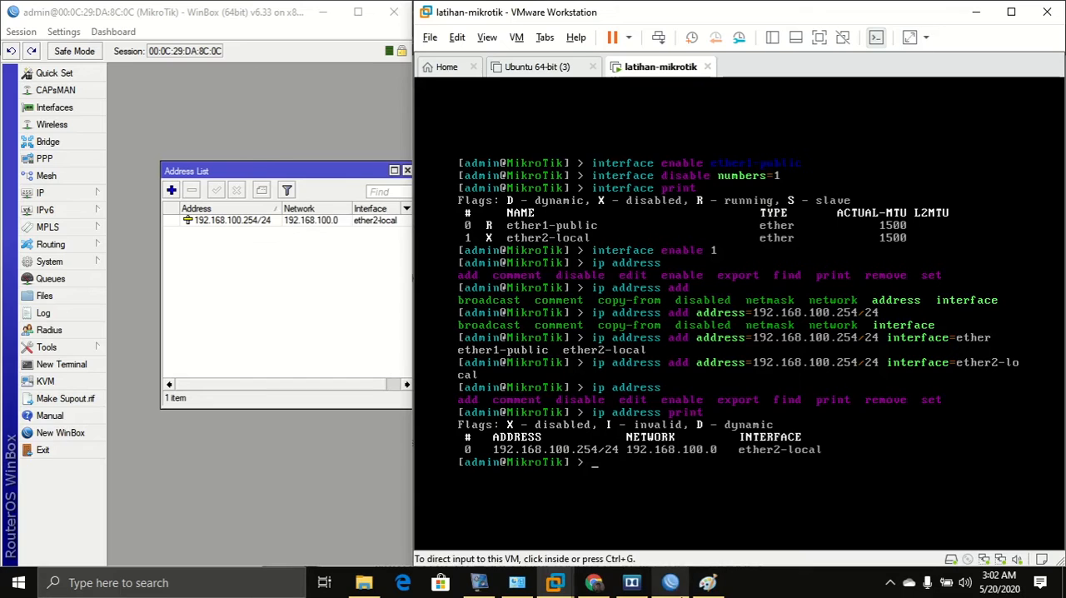
# Draw a red brush arrow from the internet cloud toward the router on the Paint diagram.
pyautogui.click(708, 582)
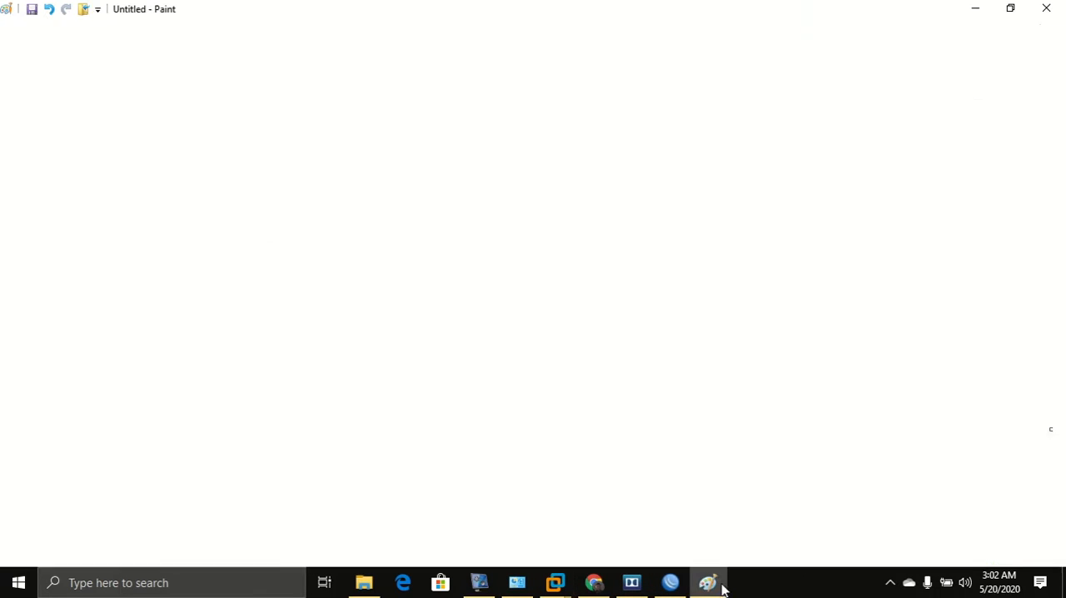
pyautogui.click(260, 60)
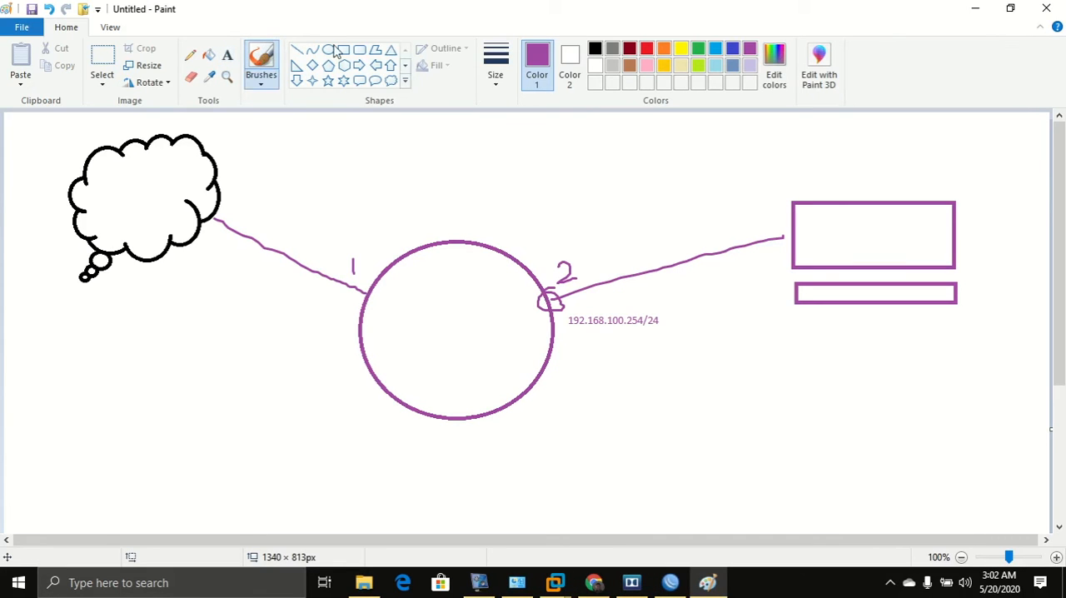
pyautogui.click(647, 50)
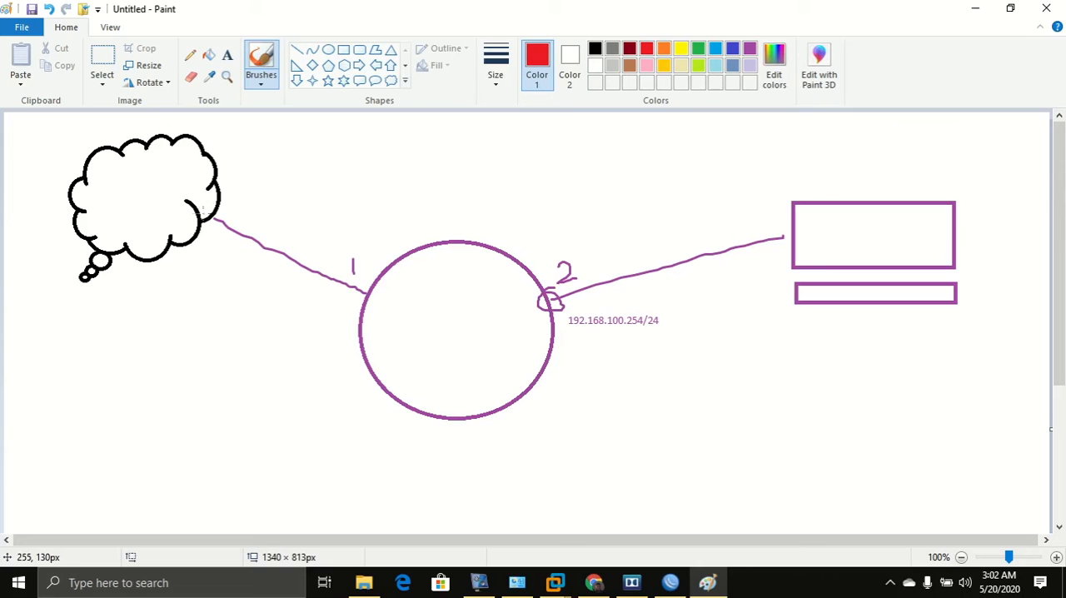
pyautogui.moveTo(182, 184)
pyautogui.mouseDown()
pyautogui.moveTo(323, 224)
pyautogui.moveTo(321, 238)
pyautogui.mouseUp()
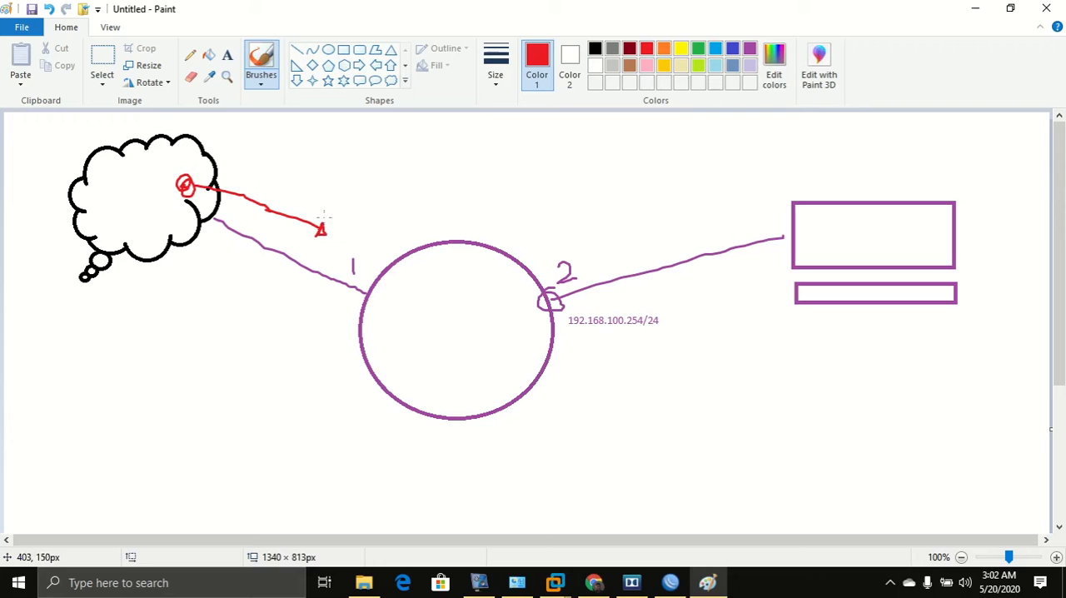
# Add a red text label 'dhcp' below the cloud on the diagram and select its text.
pyautogui.click(227, 55)
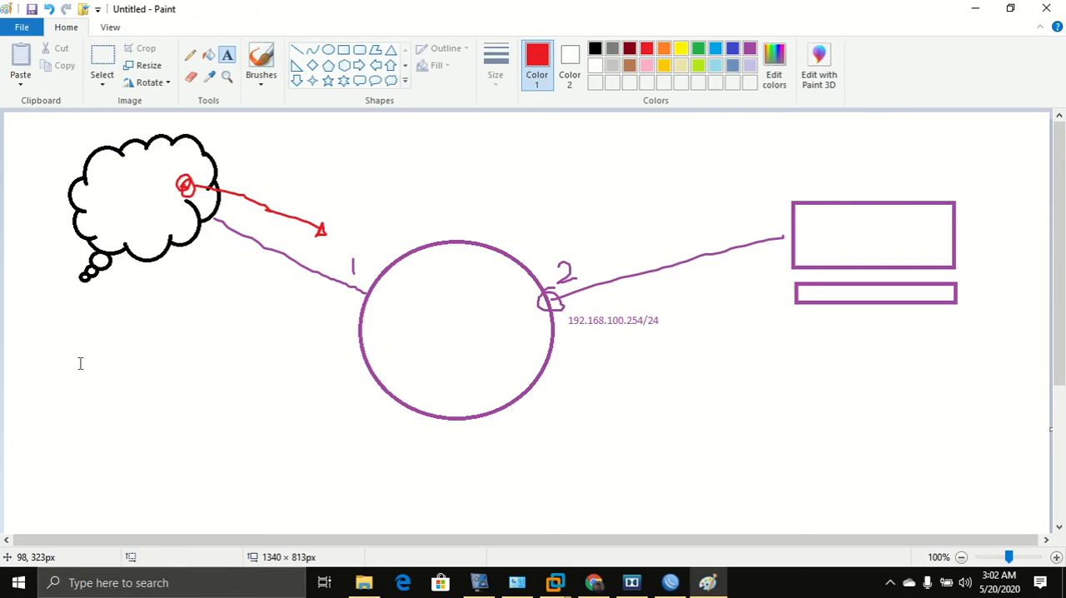
pyautogui.click(55, 367)
pyautogui.write('dhcp')
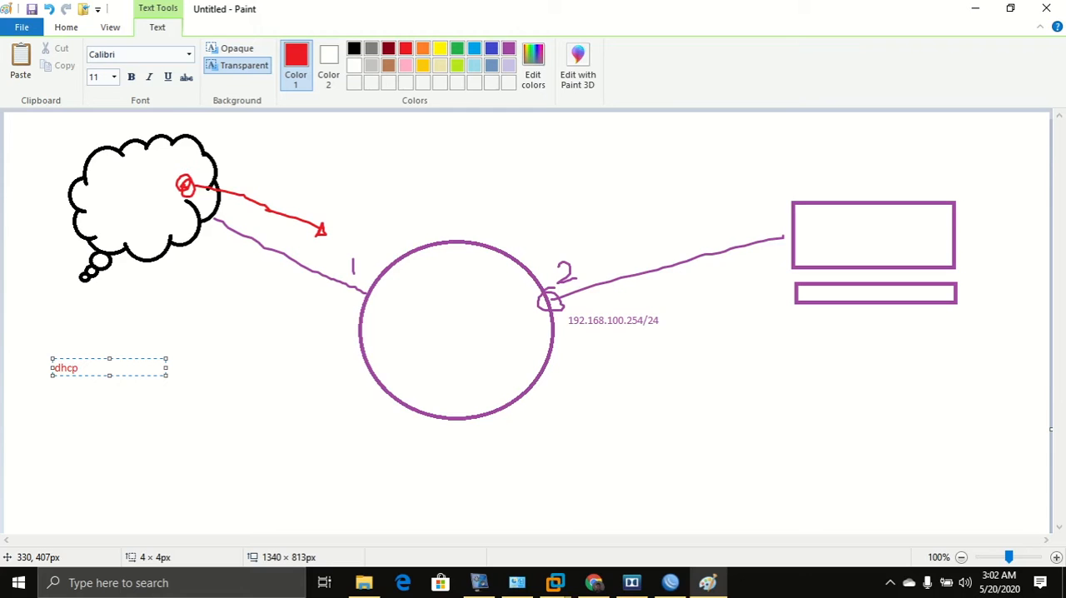
pyautogui.hotkey('ctrl', 'a')
pyautogui.hotkey('ctrl', 'c')
# Search Google for dhcp in the browser by pasting the copied label text.
pyautogui.click(593, 582)
pyautogui.click(400, 69)
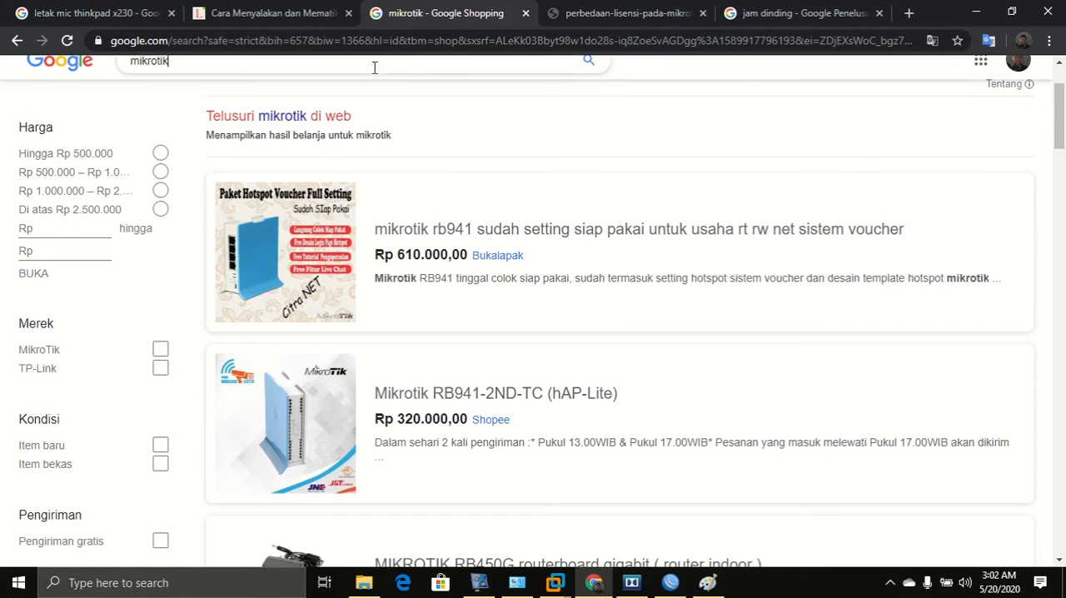
pyautogui.click(363, 42)
pyautogui.hotkey('ctrl', 'v')
pyautogui.press('Return')
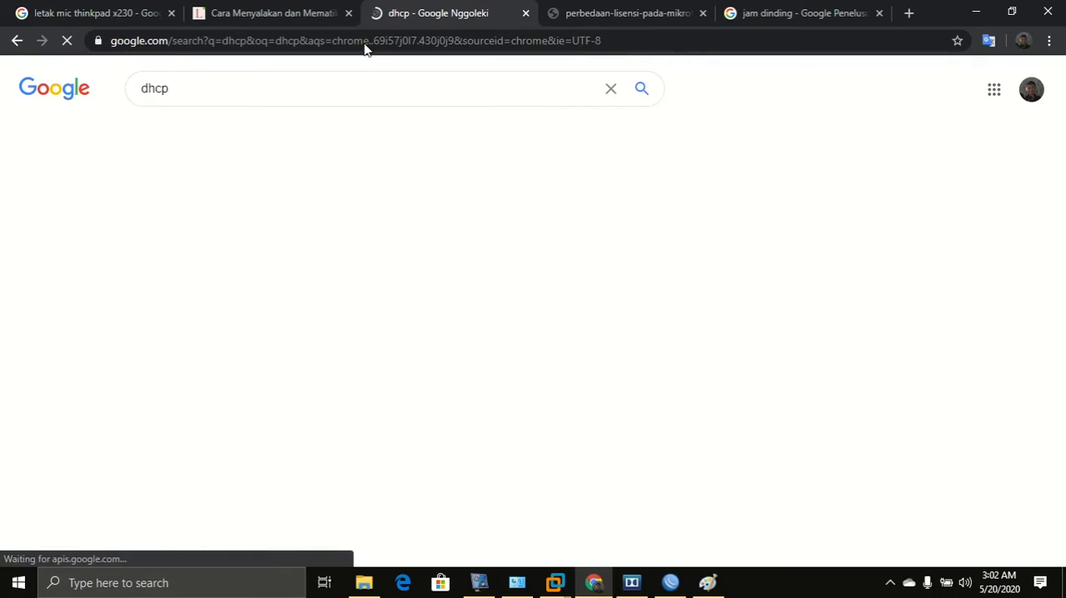
# Browse the Google image results for dhcp and open a DHCP server diagram.
pyautogui.click(240, 145)
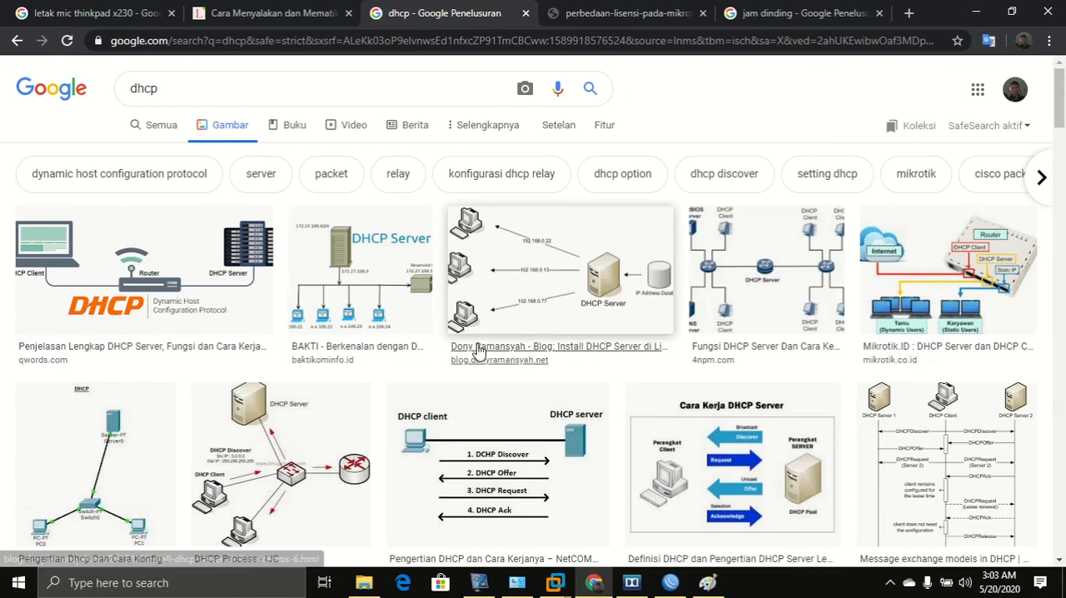
pyautogui.click(478, 349)
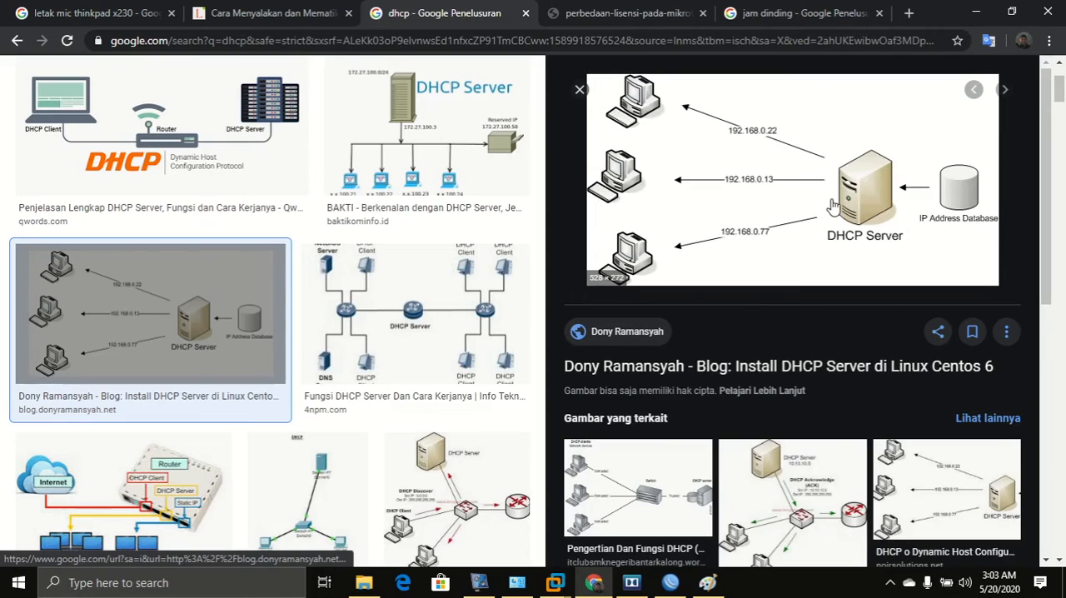
pyautogui.scroll(1, 832, 205)
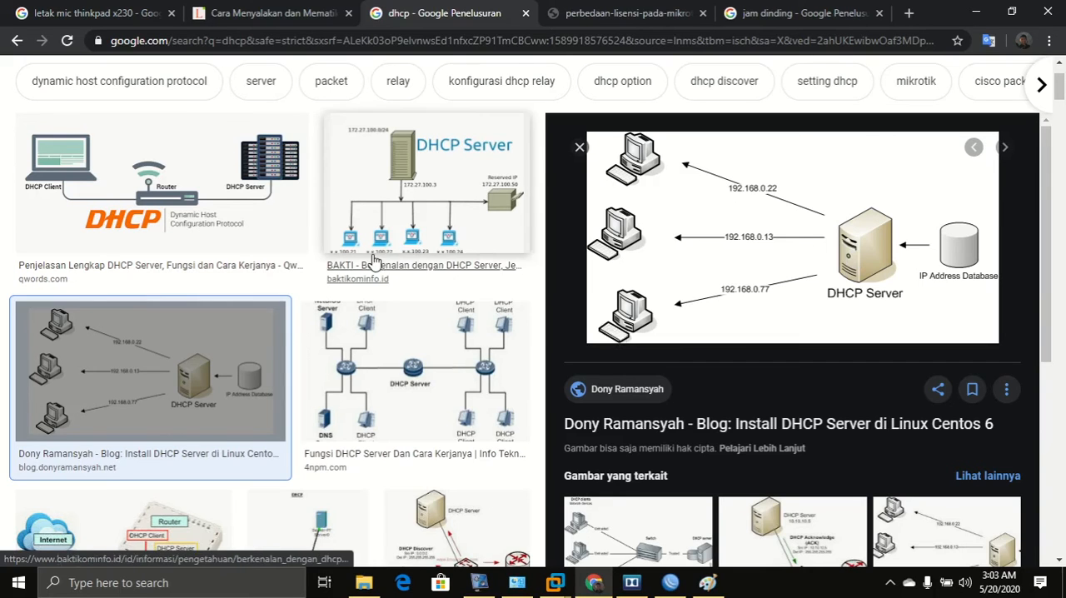
pyautogui.scroll(2, 380, 266)
# Search images for 'dhcp client' and open the MikroTik DHCP Server and DHCP Client diagram.
pyautogui.click(261, 96)
pyautogui.write('clien')
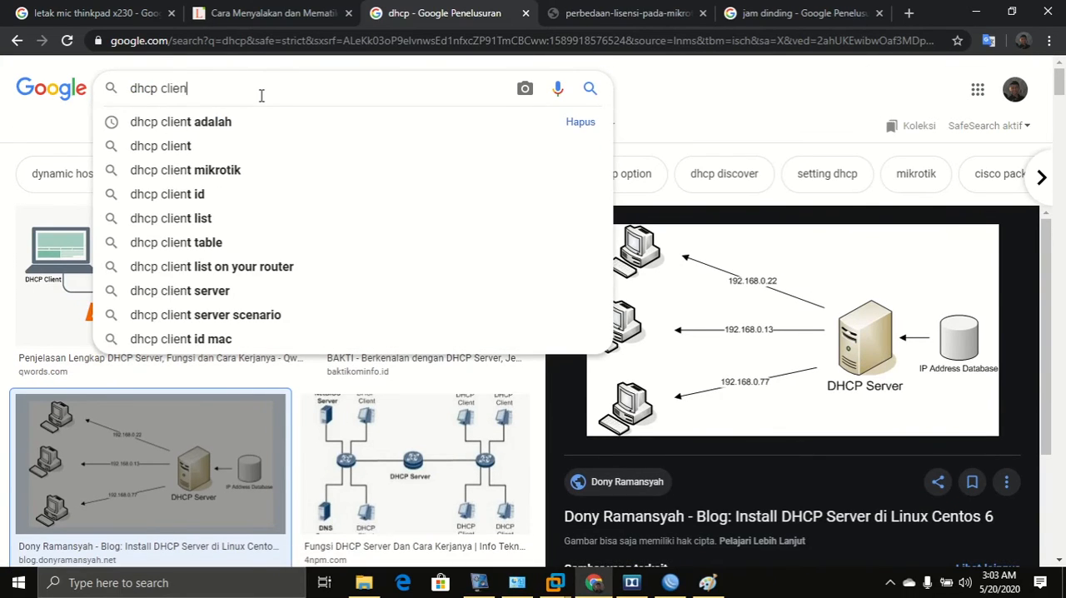
pyautogui.press('Down')
pyautogui.press('Down')
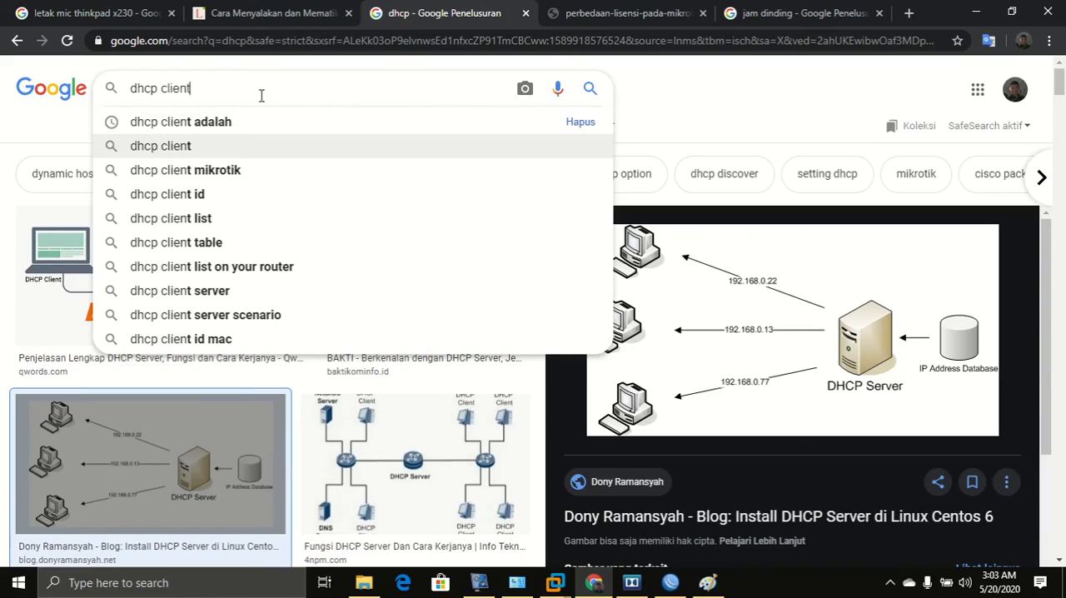
pyautogui.press('Return')
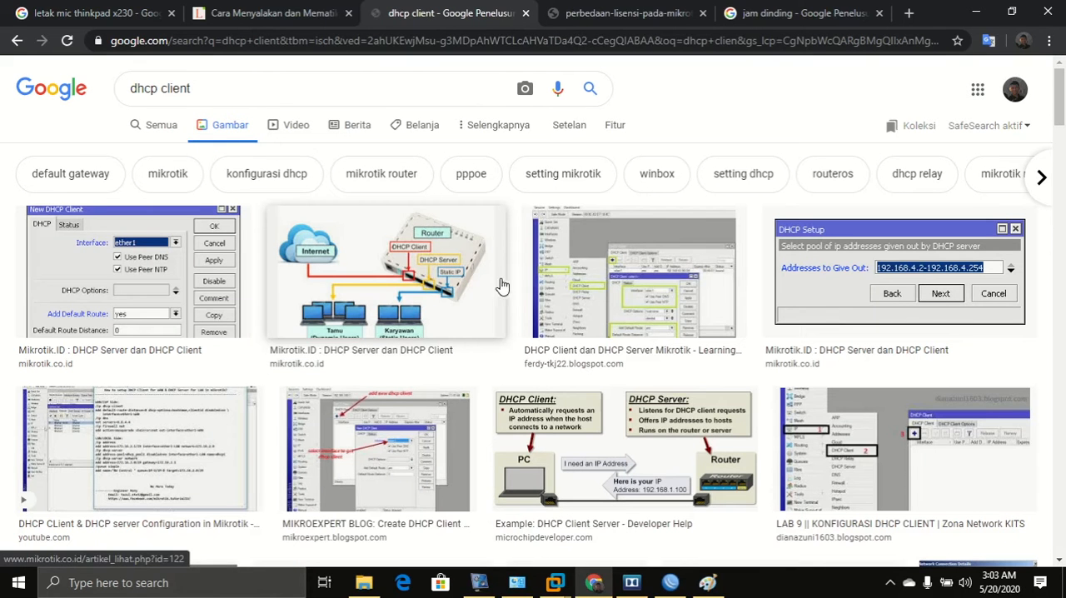
pyautogui.click(360, 275)
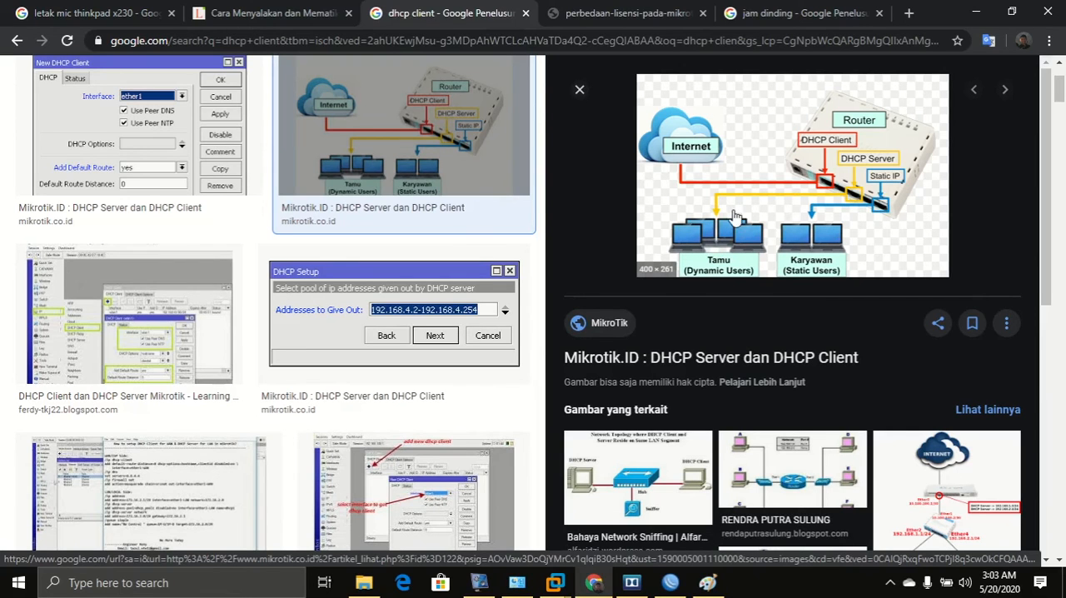
# Circle router port 1 in red on the Paint diagram and draw a red brush line from the 'dhcp' label to it.
pyautogui.click(972, 13)
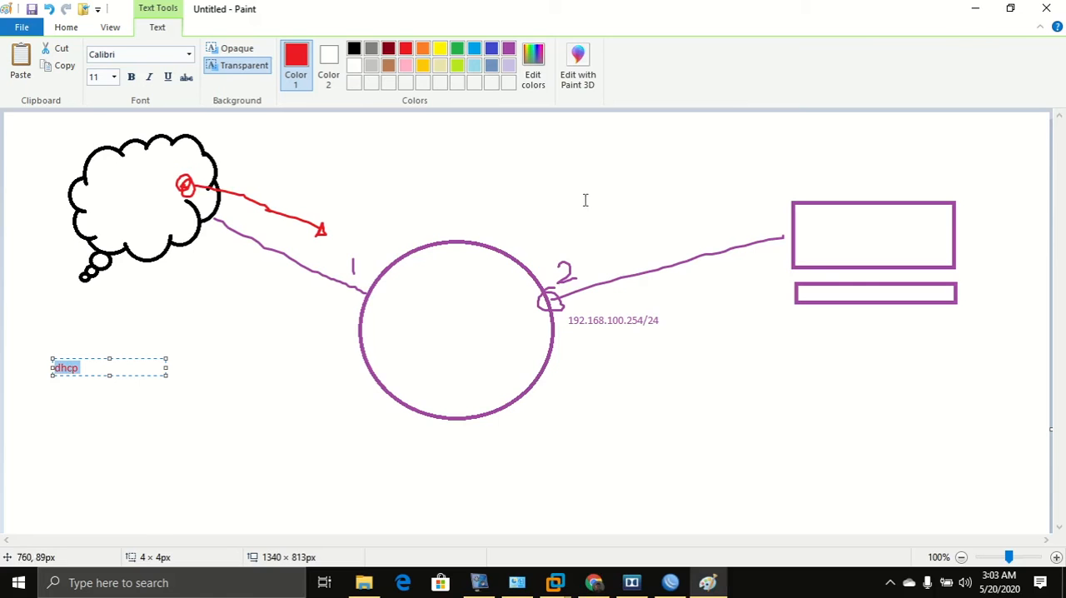
pyautogui.click(280, 273)
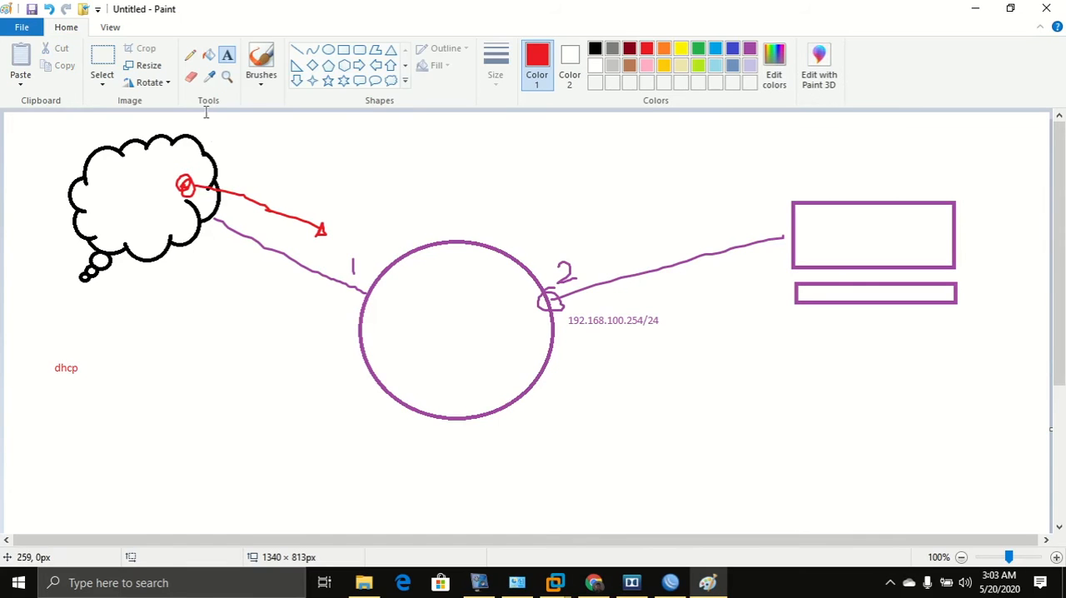
pyautogui.click(261, 62)
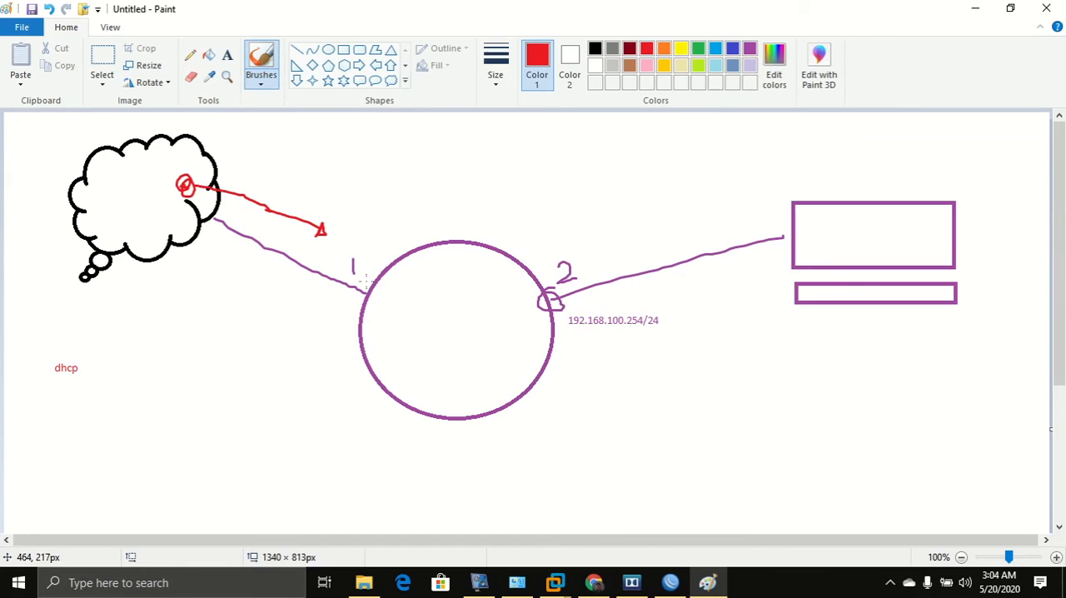
pyautogui.moveTo(366, 277)
pyautogui.mouseDown()
pyautogui.moveTo(356, 280)
pyautogui.moveTo(366, 309)
pyautogui.moveTo(341, 265)
pyautogui.mouseUp()
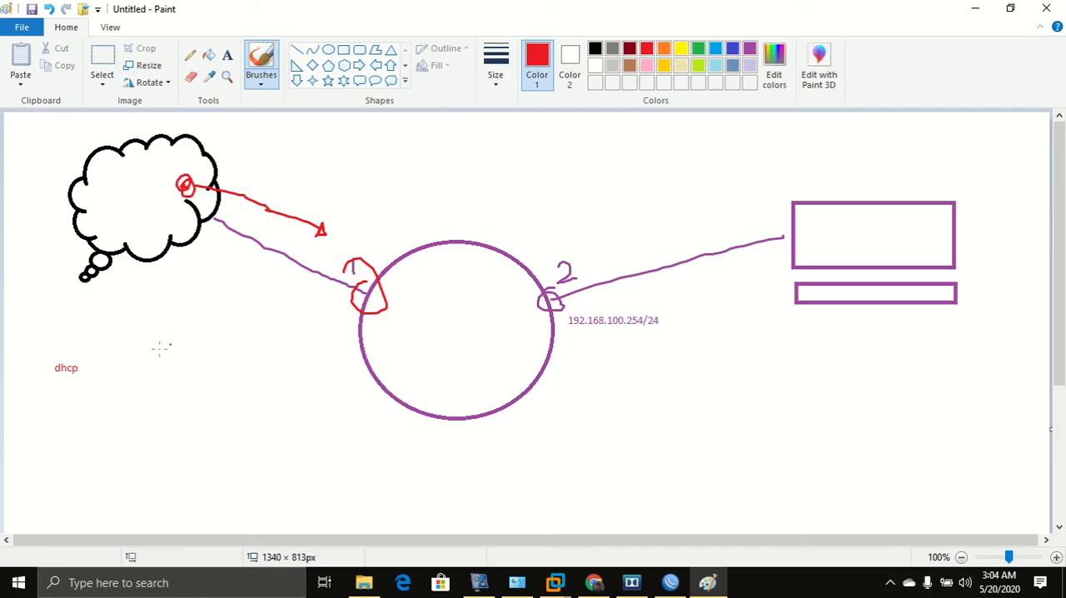
pyautogui.moveTo(88, 366); pyautogui.dragTo(331, 293)
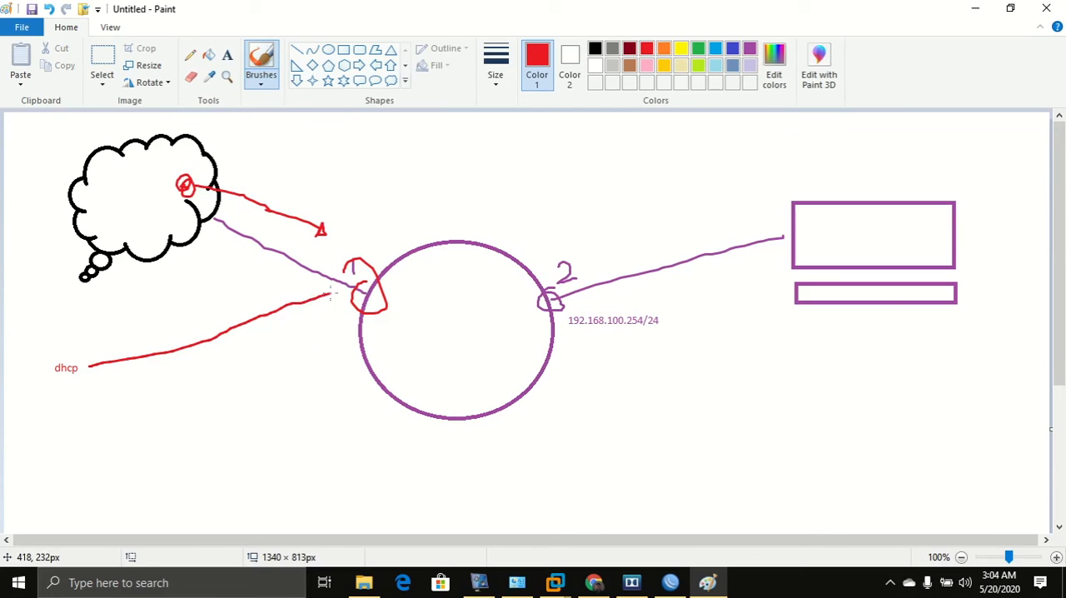
# Add a DHCP client on interface ether1-public in WinBox and apply it.
pyautogui.click(674, 587)
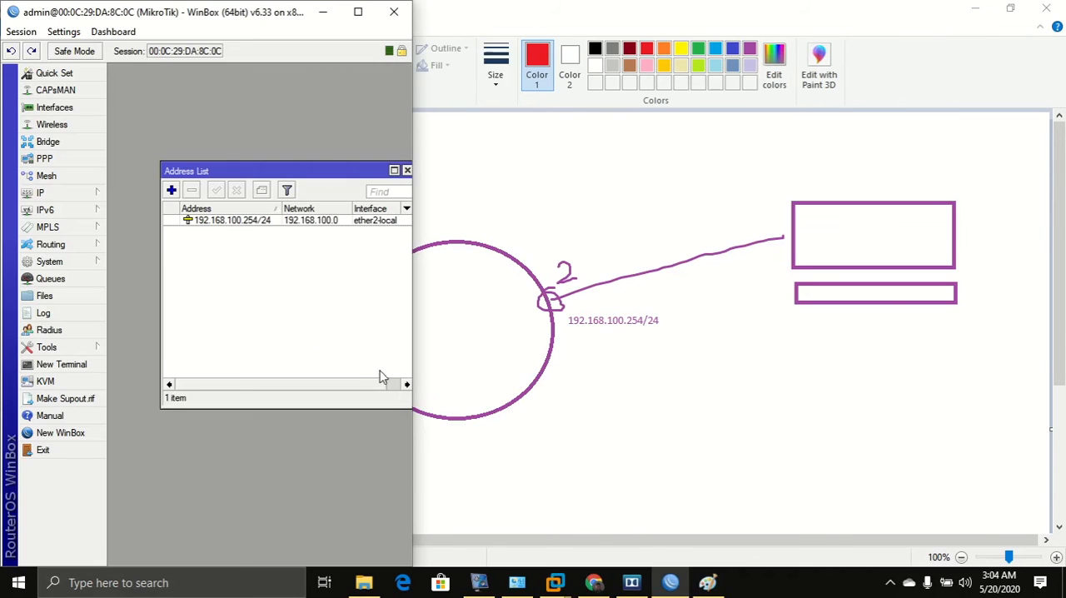
pyautogui.moveTo(300, 166); pyautogui.dragTo(268, 171)
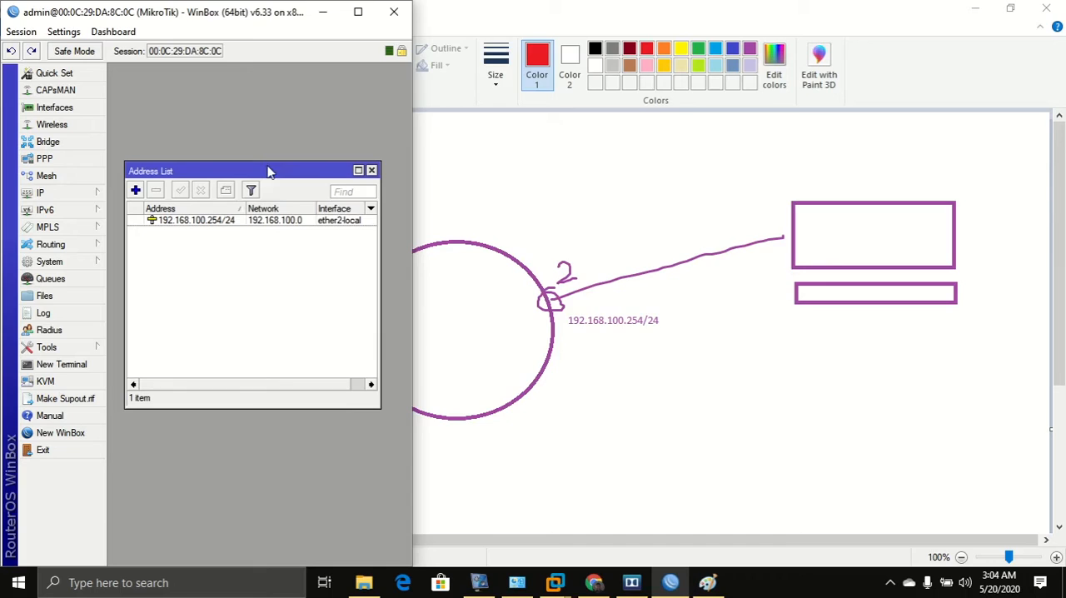
pyautogui.click(357, 11)
pyautogui.click(65, 189)
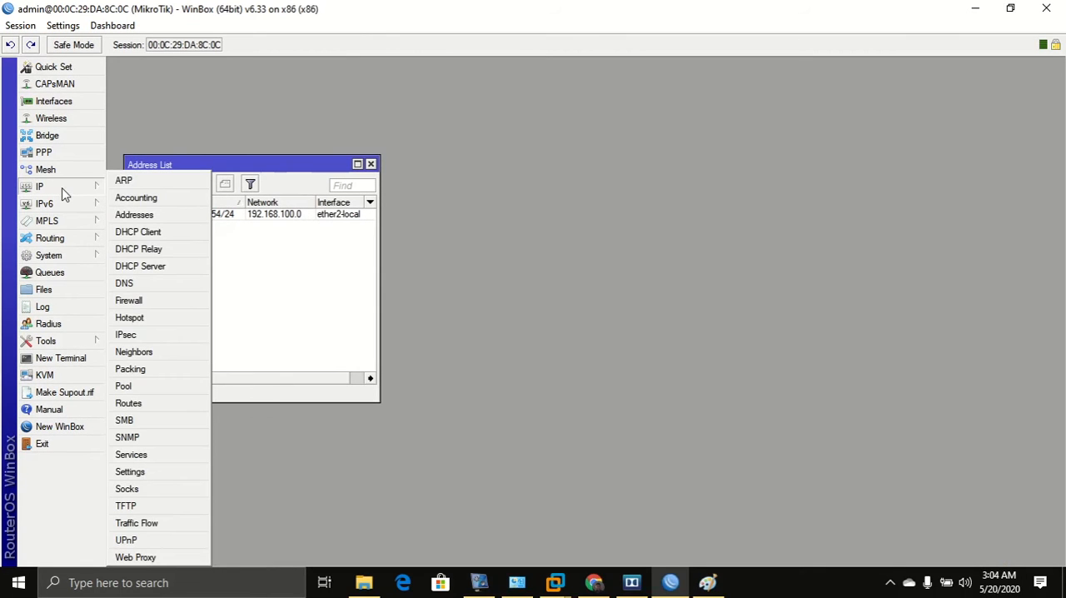
pyautogui.click(158, 231)
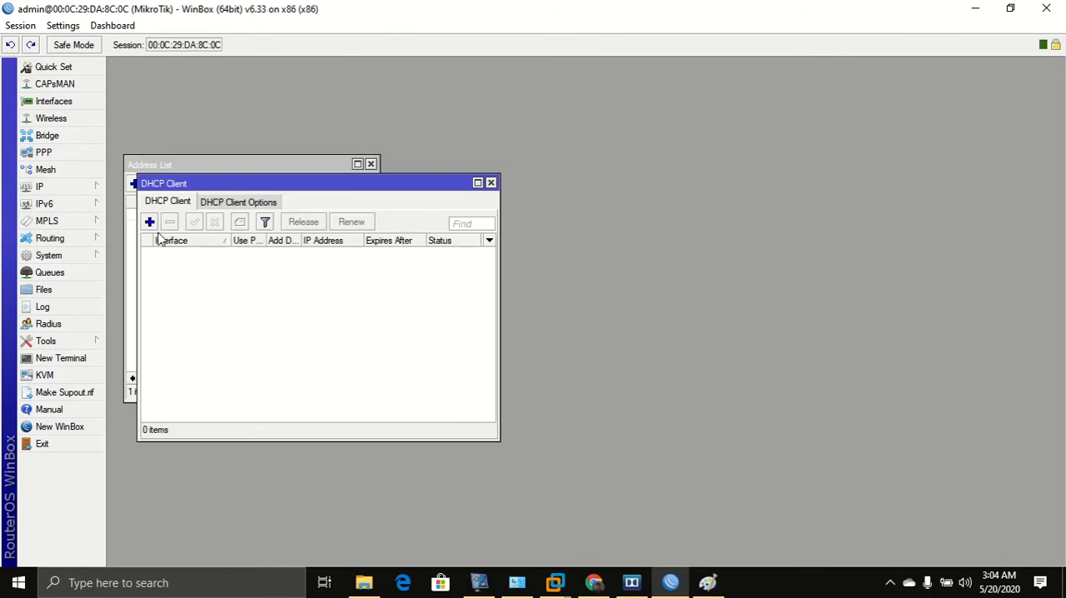
pyautogui.moveTo(250, 184); pyautogui.dragTo(377, 214)
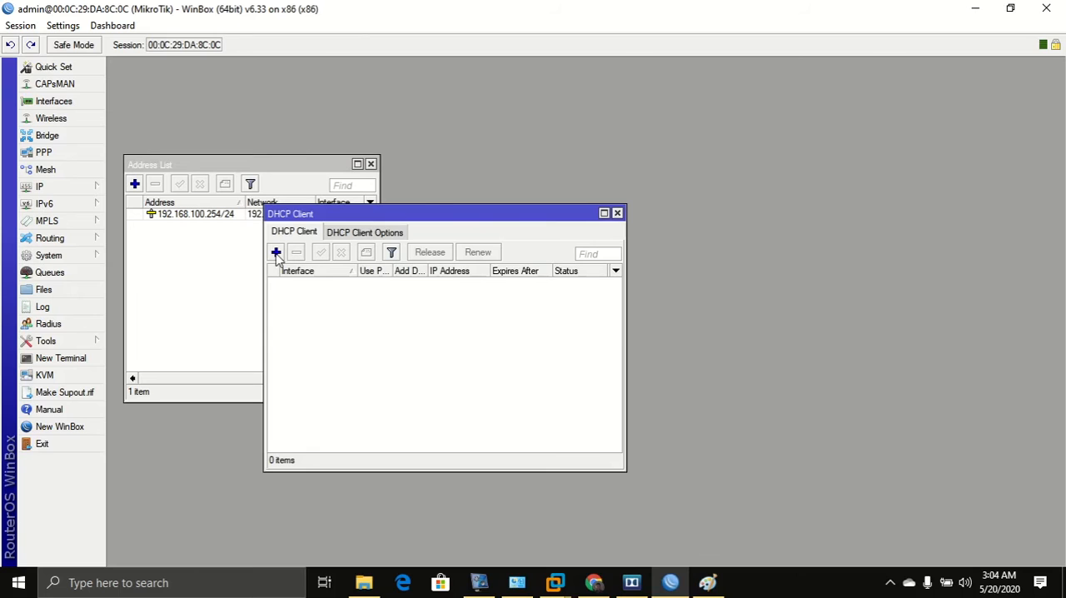
pyautogui.click(275, 252)
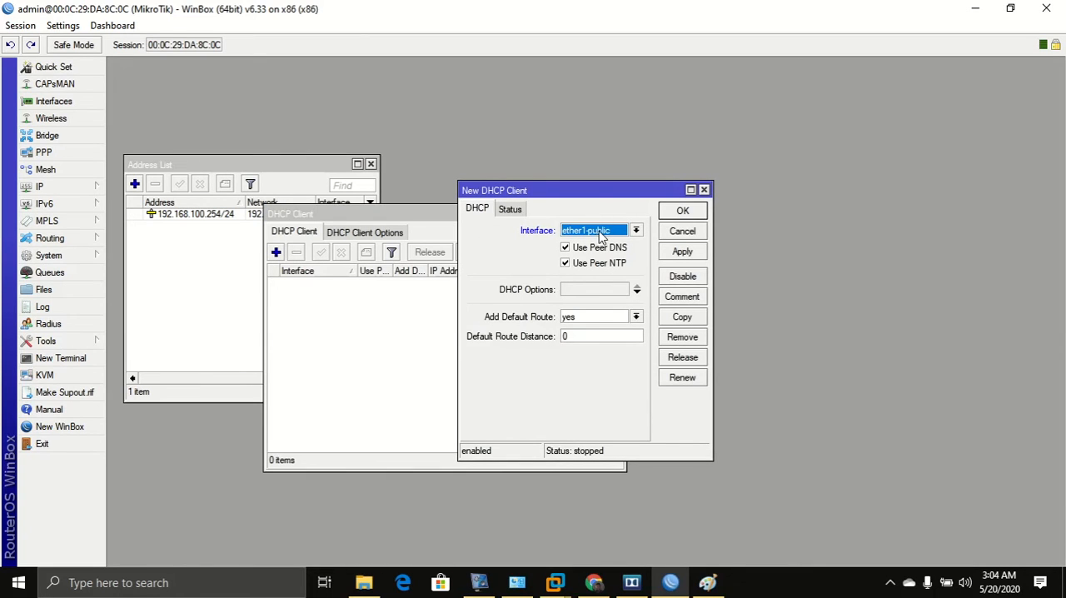
pyautogui.click(682, 252)
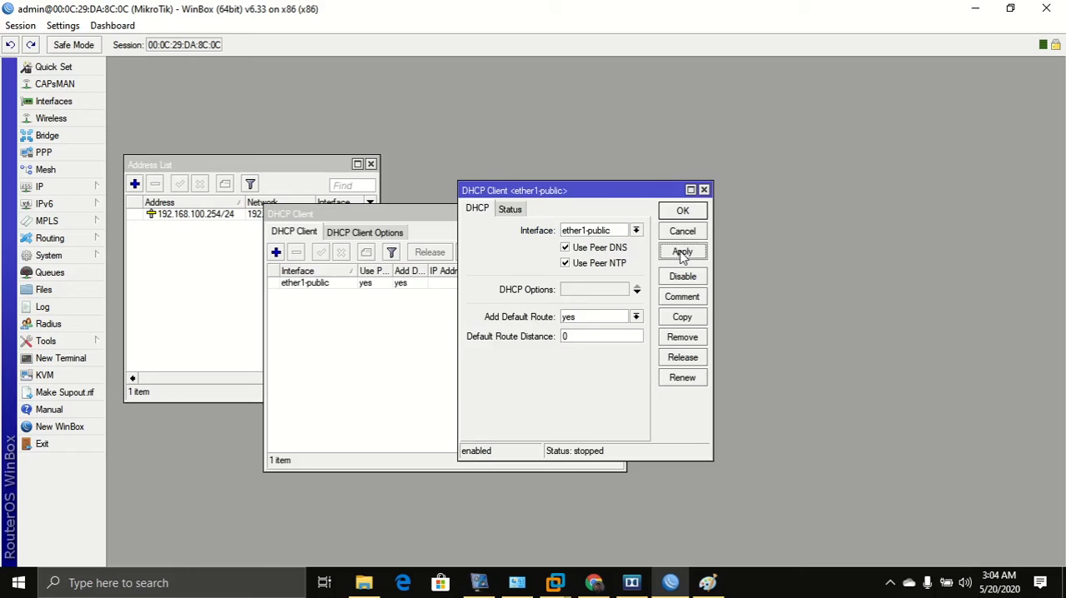
pyautogui.click(683, 212)
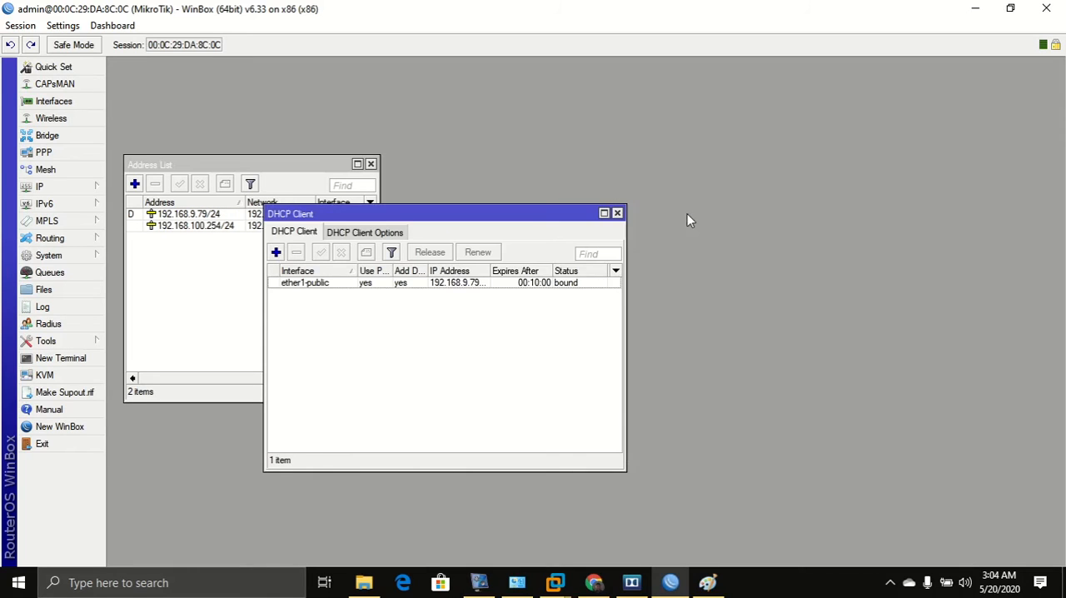
# Examine the entries in the address list, then close the Address List and DHCP Client windows.
pyautogui.moveTo(516, 226); pyautogui.dragTo(708, 162)
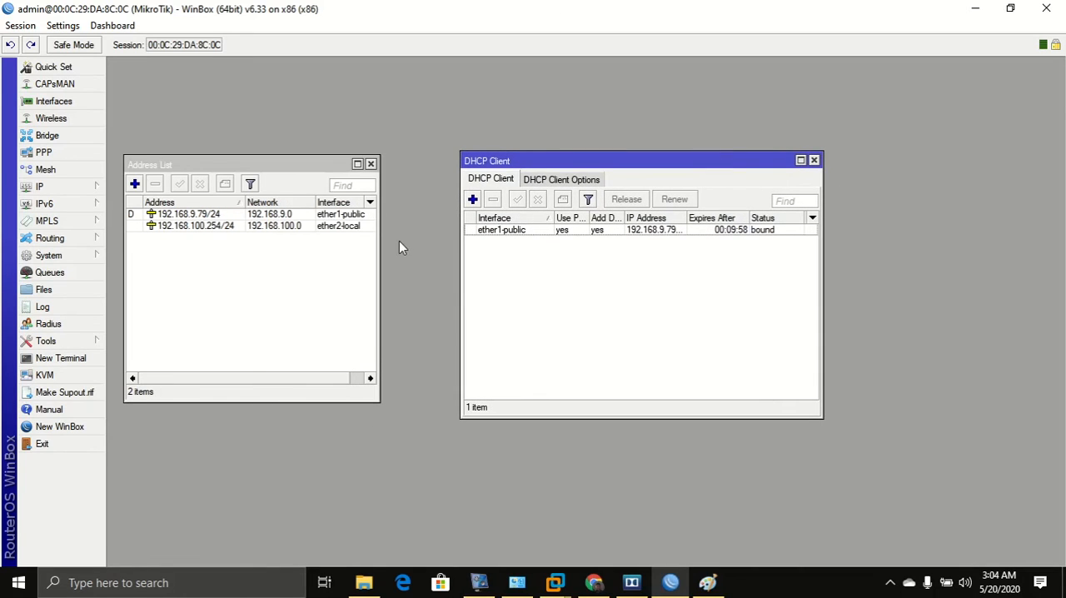
pyautogui.click(198, 219)
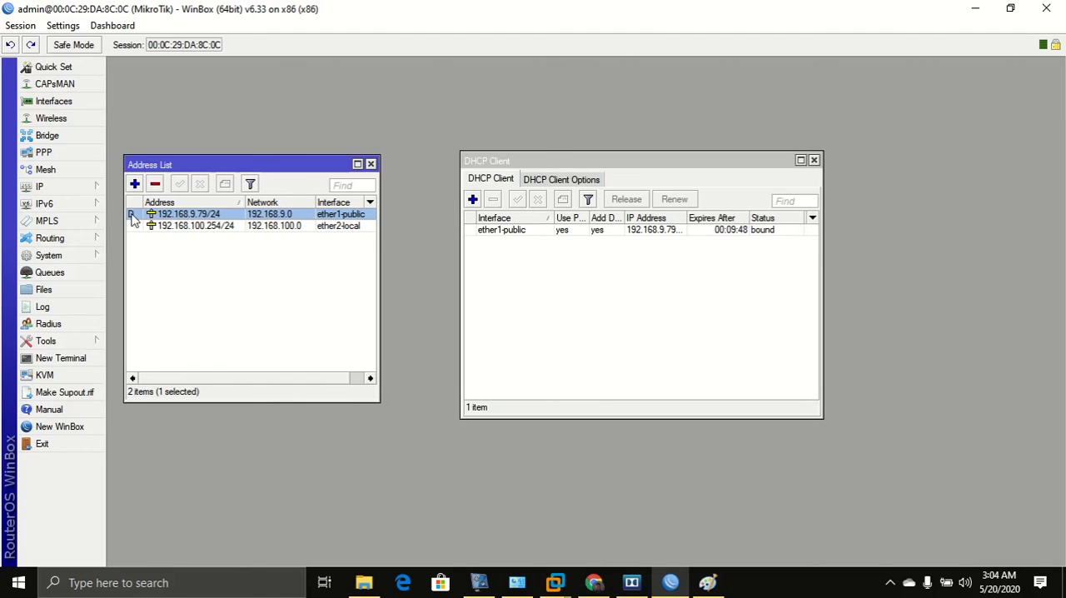
pyautogui.moveTo(133, 224)
pyautogui.click(136, 227)
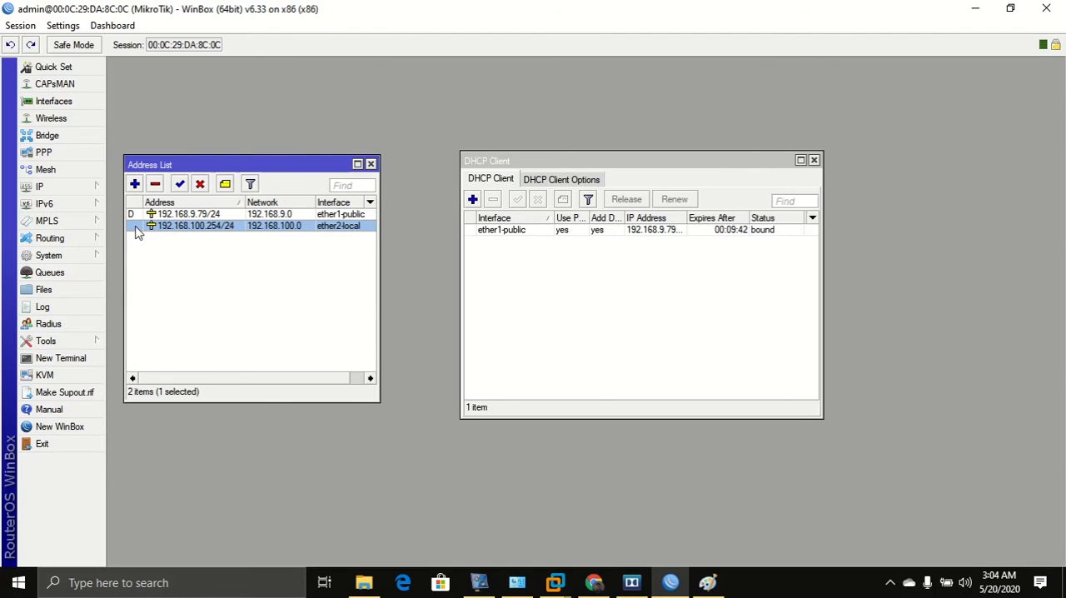
pyautogui.click(150, 218)
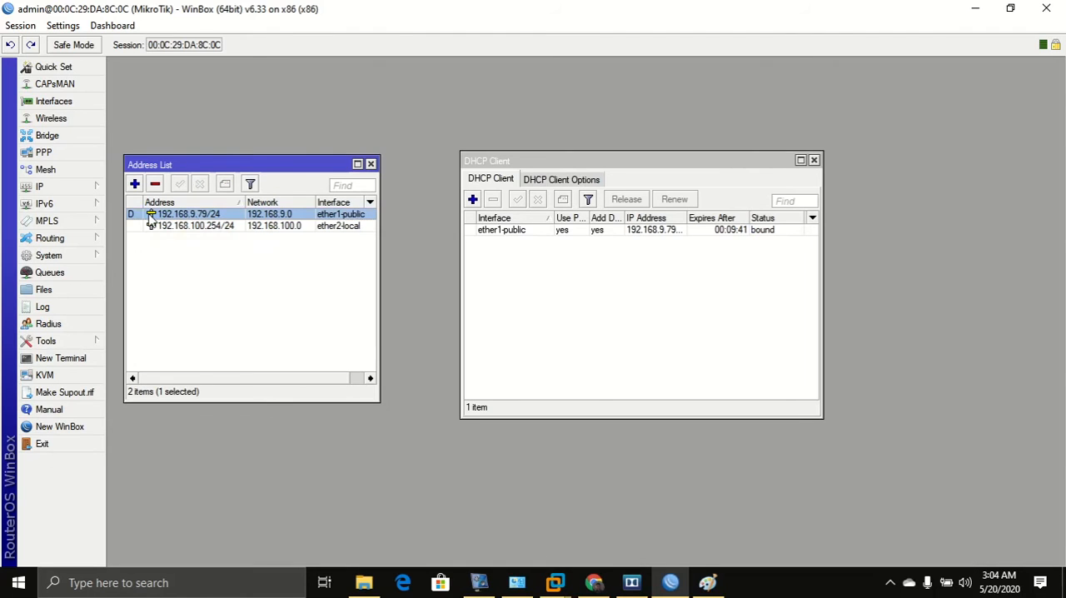
pyautogui.click(371, 164)
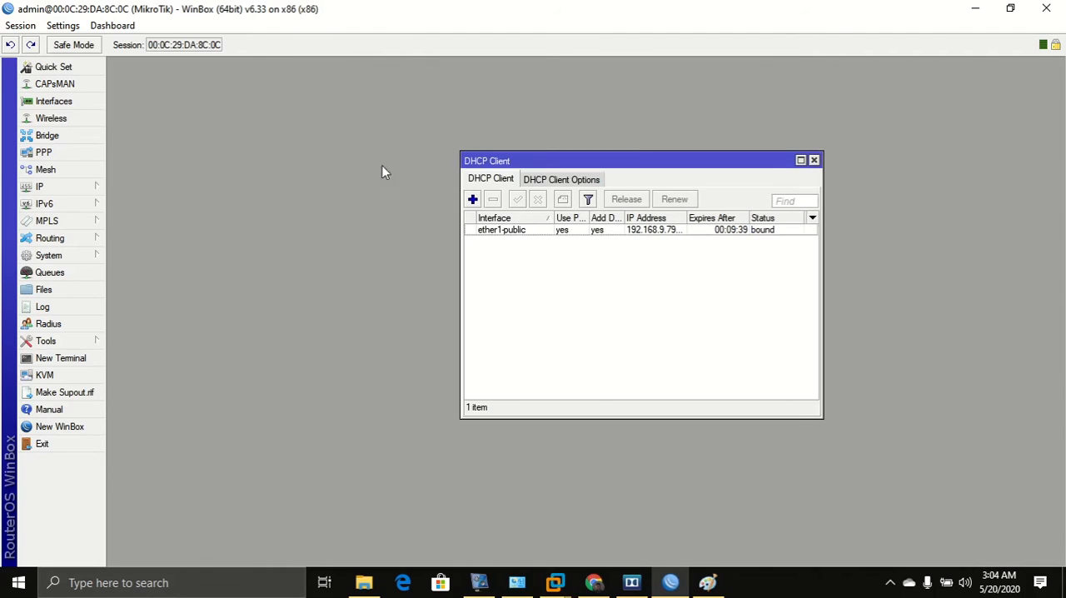
pyautogui.click(813, 160)
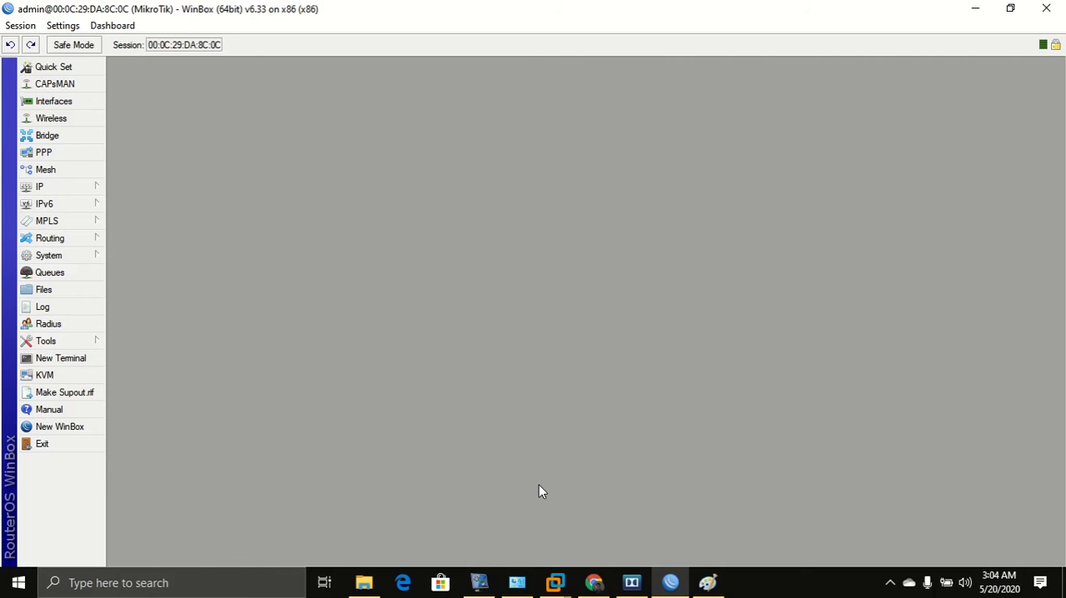
# Open Notepad and write the notes '1. konfigurasi ip eth2 192.168.100.254/24' and '2. dhcpclient eth1'.
pyautogui.press('super+r')
pyautogui.write('notepad')
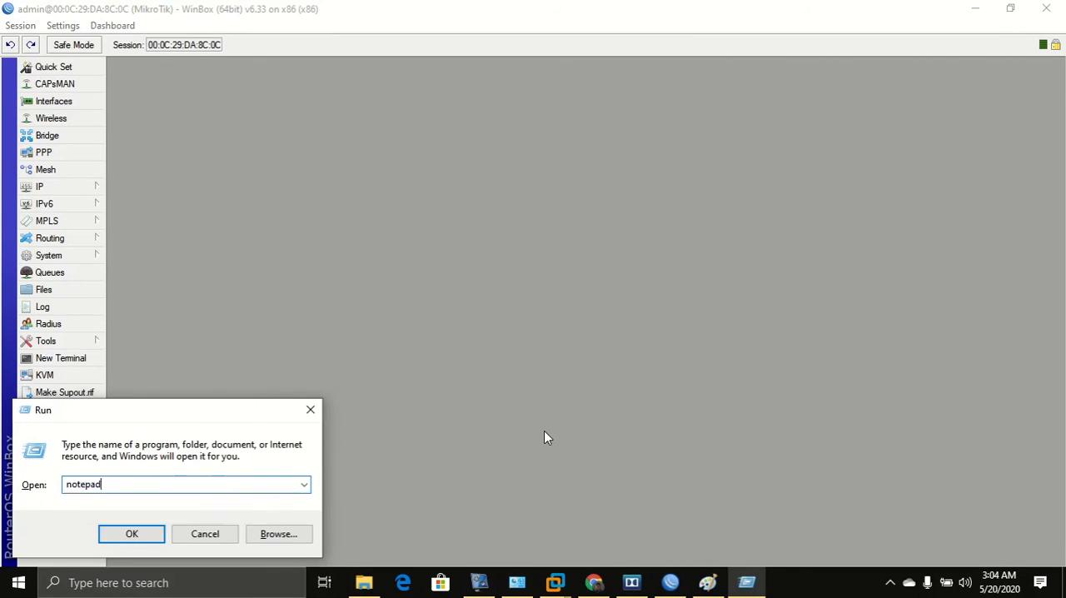
pyautogui.press('Return')
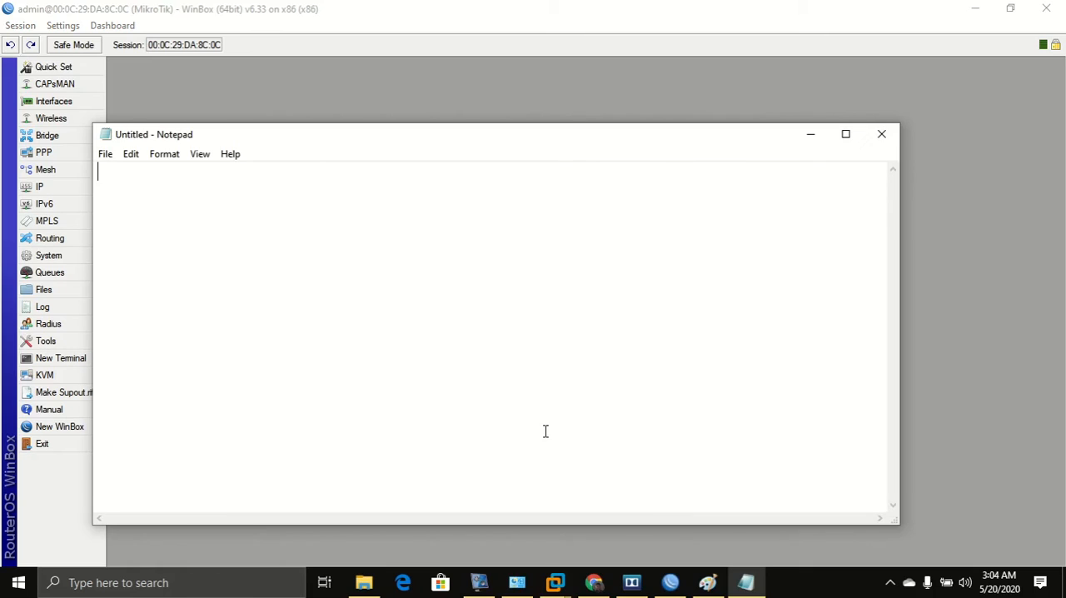
pyautogui.write('1. konfig')
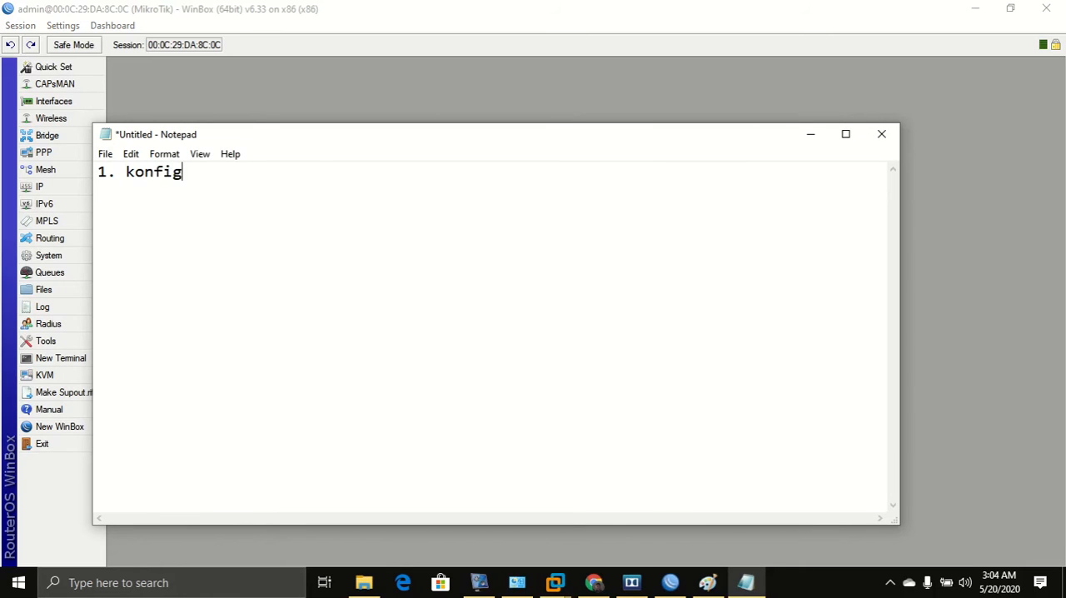
pyautogui.write('urasi ip eth2 \t')
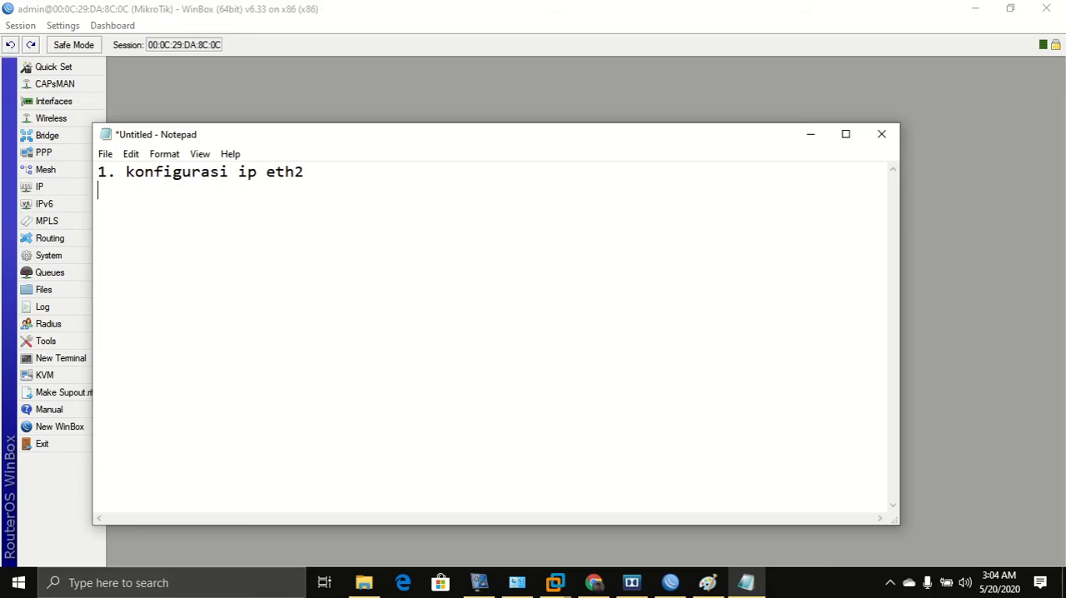
pyautogui.write('192.168.100.254')
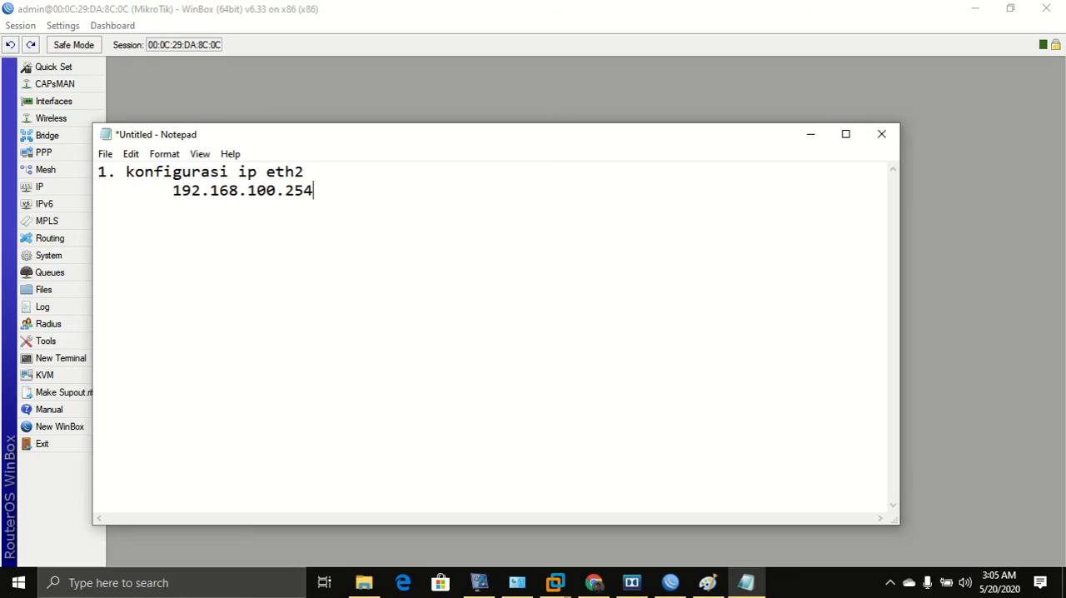
pyautogui.write('/24 2. ')
pyautogui.write('dhcpclient')
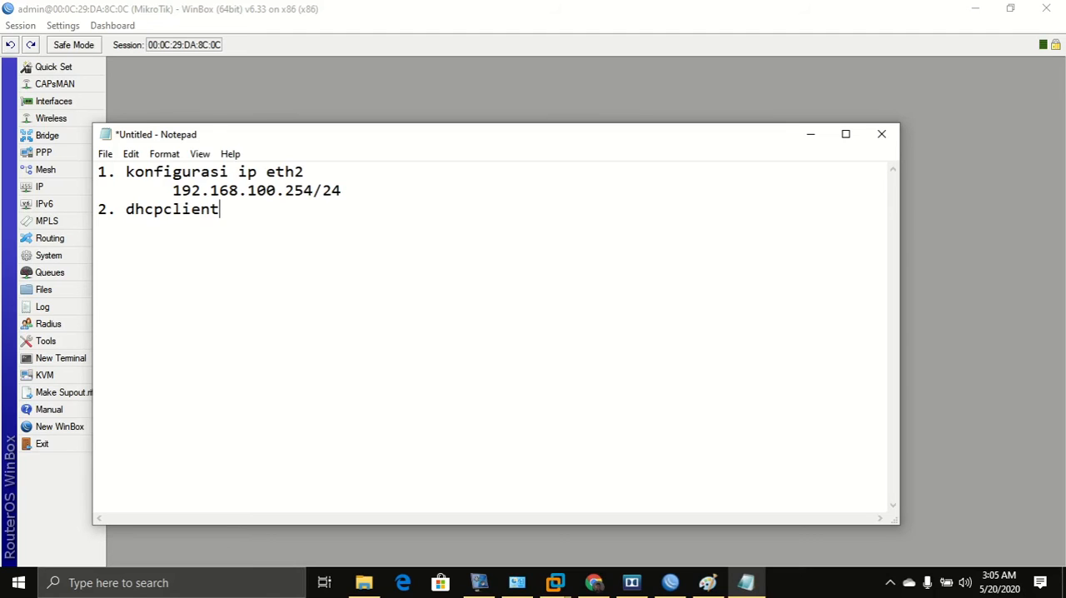
pyautogui.write(' eth1')
# Switch to the browser and search Google Images for "default route".
pyautogui.click(593, 581)
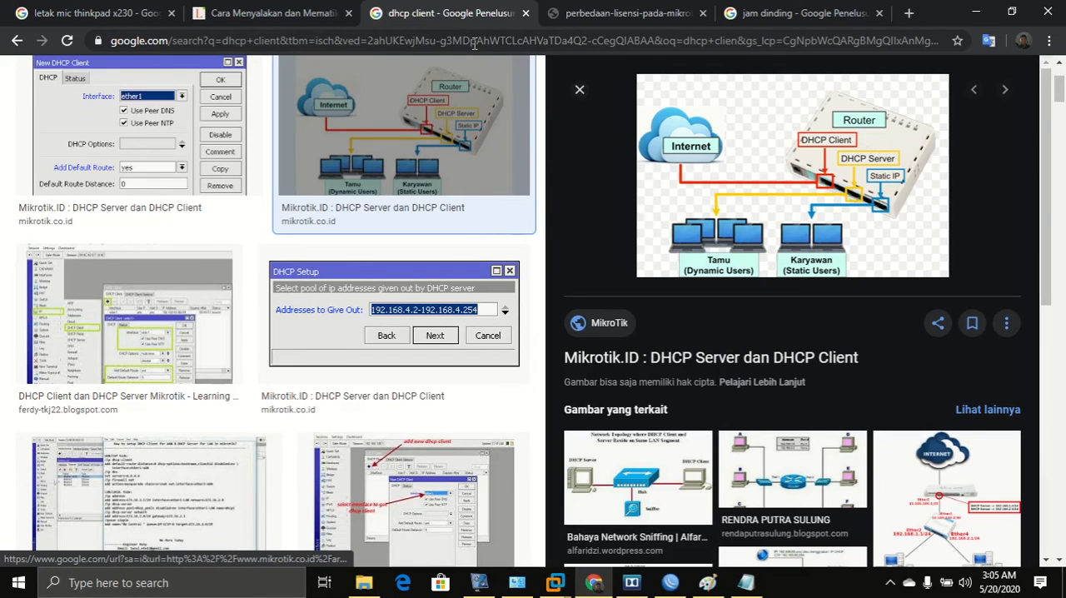
pyautogui.scroll(2, 388, 231)
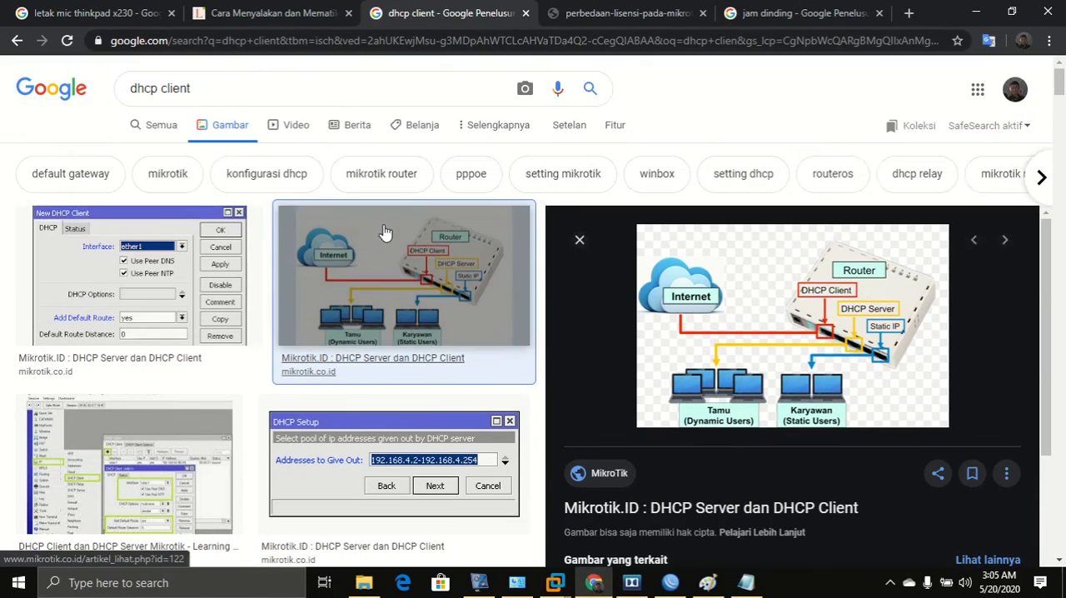
pyautogui.tripleClick(234, 84)
pyautogui.press('BackSpace')
pyautogui.write('def')
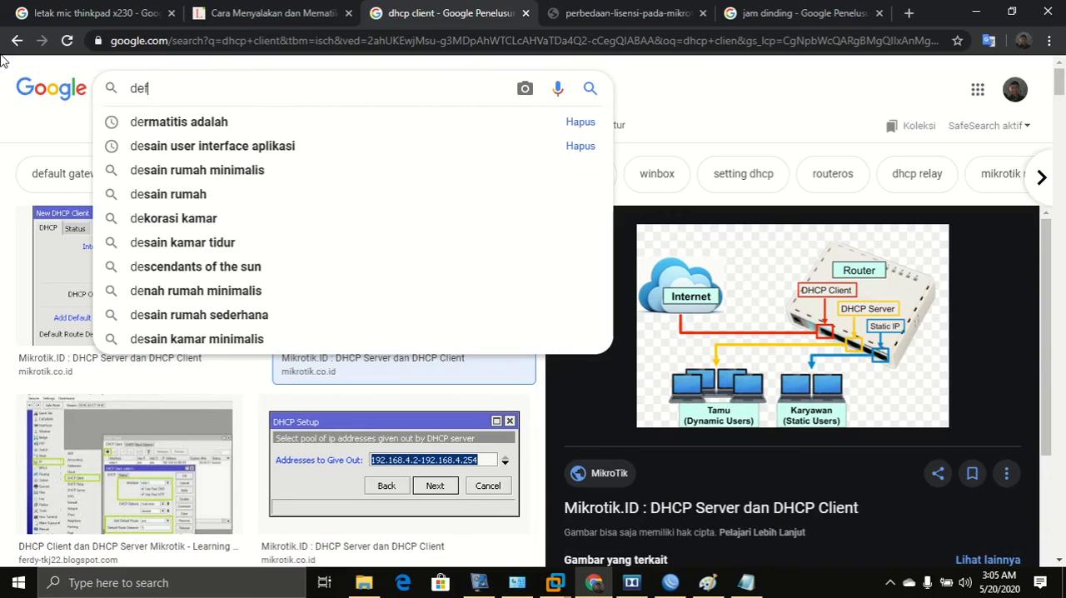
pyautogui.write('ault rou')
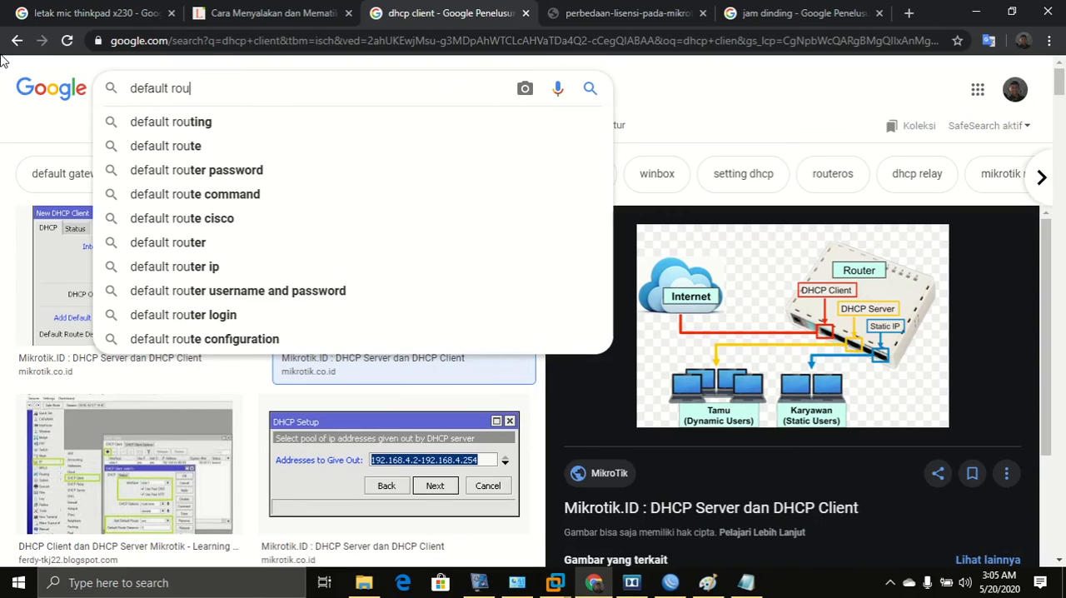
pyautogui.press('Down')
pyautogui.press('Down')
pyautogui.press('Return')
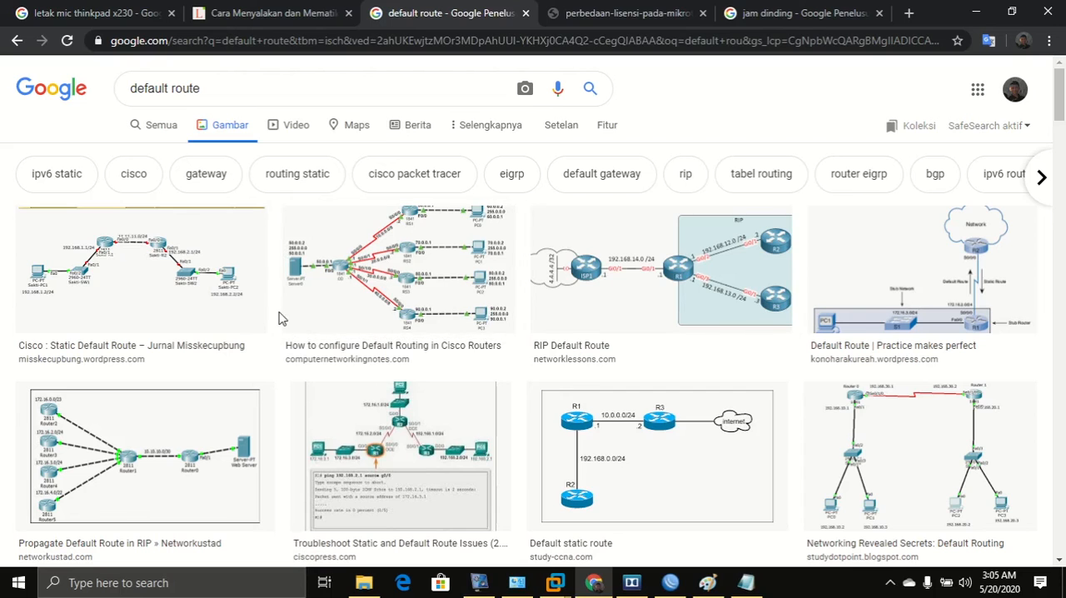
# Browse the default route image results, previewing several network topology diagrams.
pyautogui.click(126, 309)
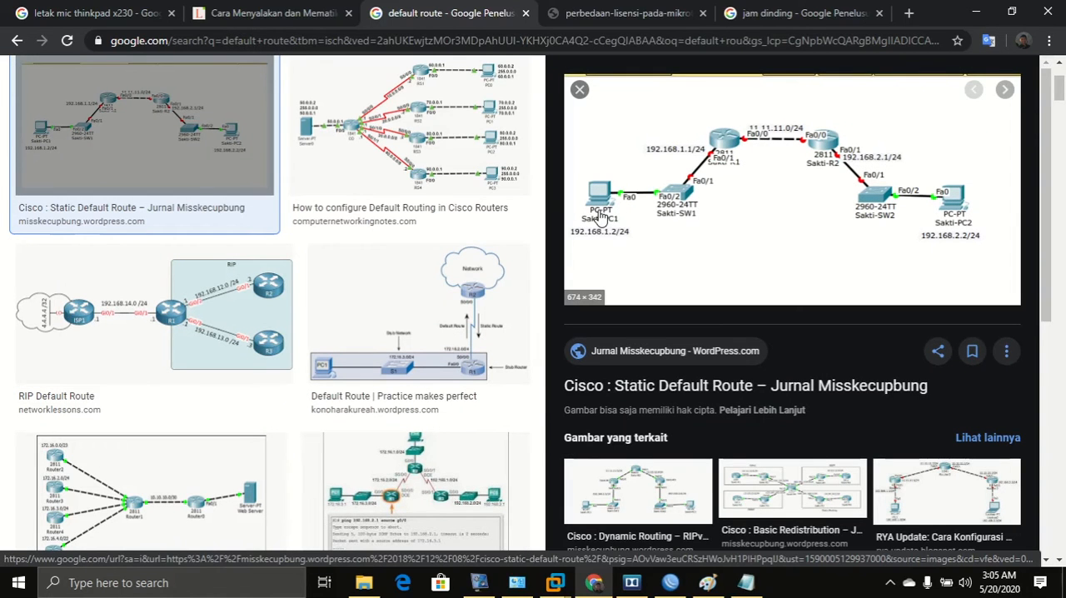
pyautogui.scroll(-2, 198, 408)
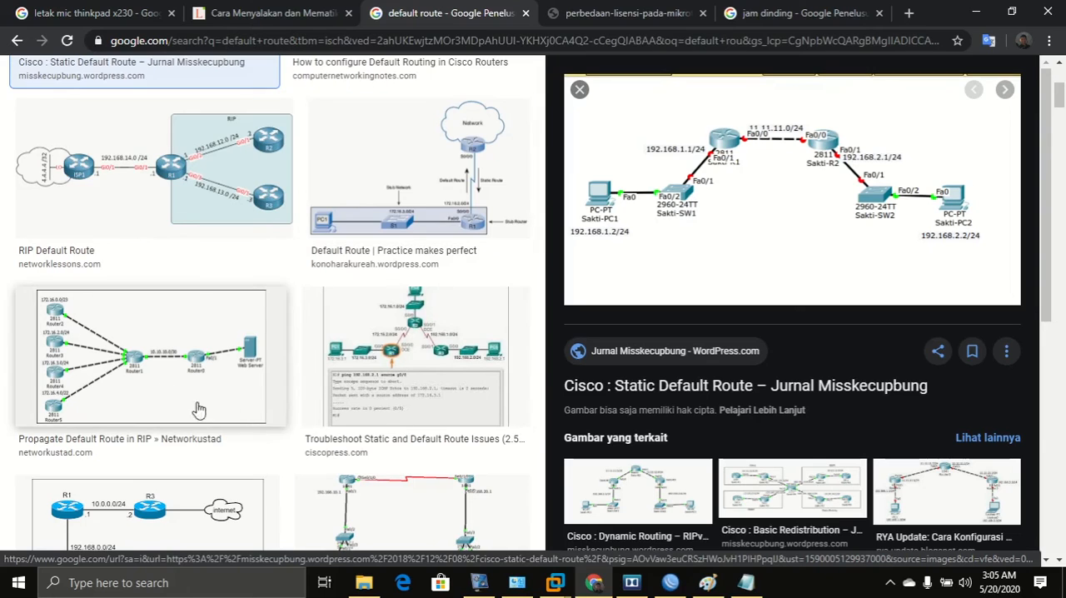
pyautogui.scroll(-5, 198, 408)
pyautogui.scroll(5, 198, 408)
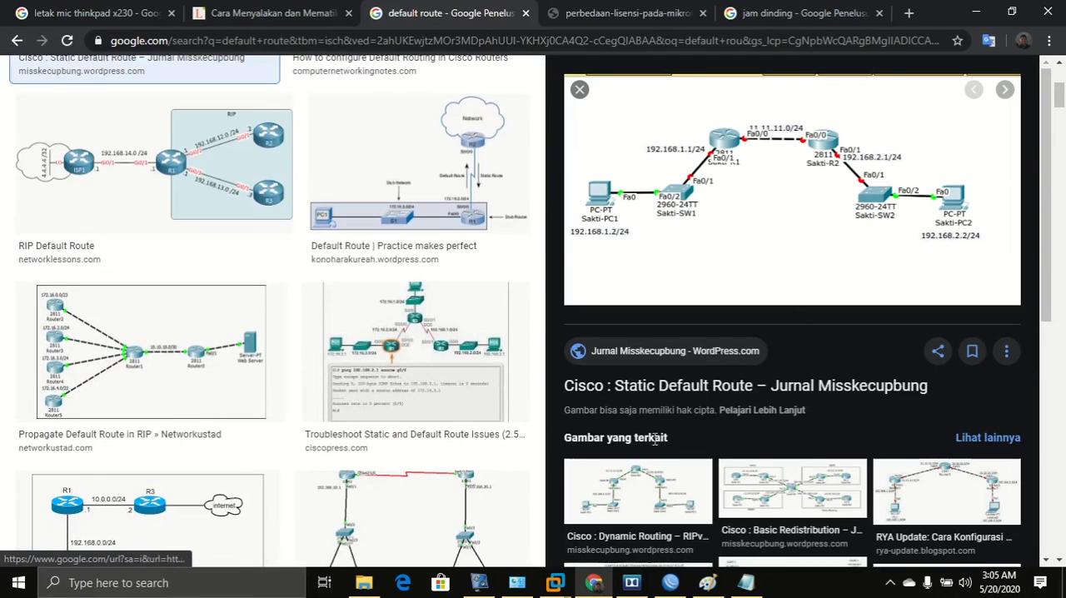
pyautogui.click(791, 502)
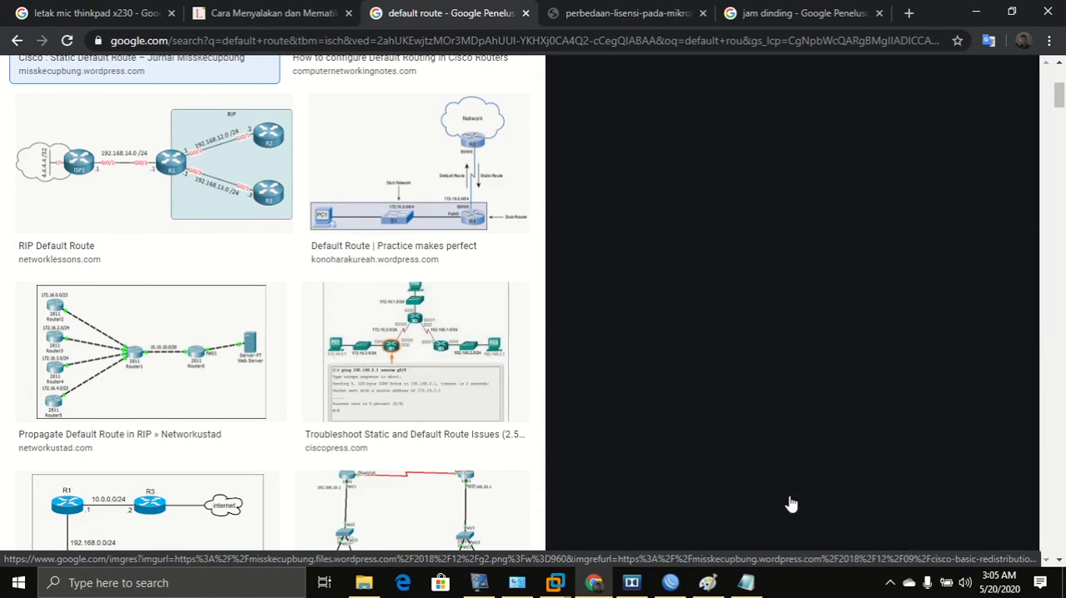
pyautogui.scroll(-3, 576, 388)
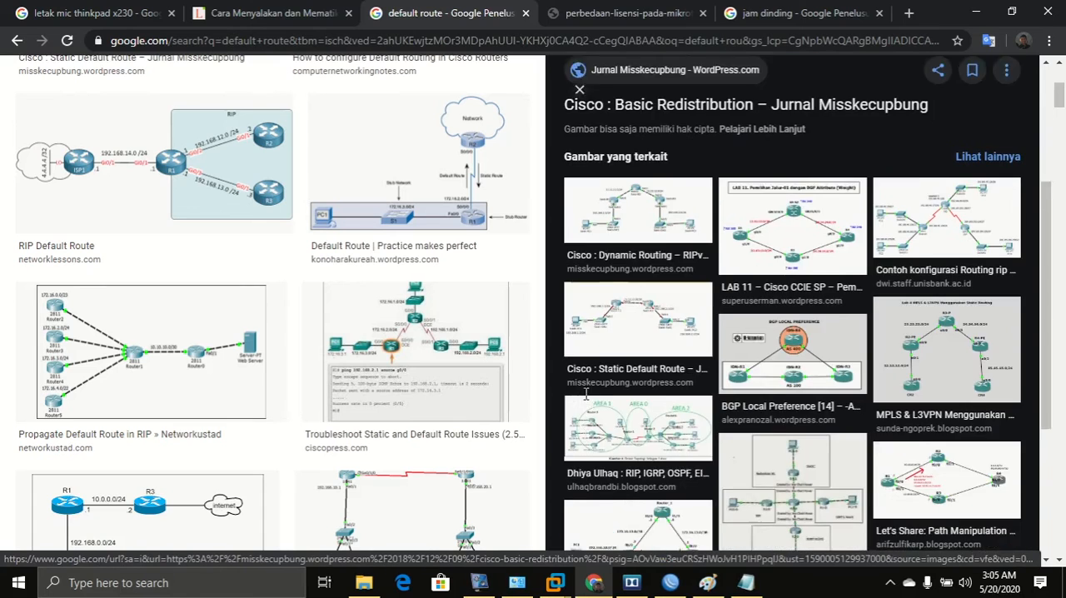
pyautogui.click(607, 397)
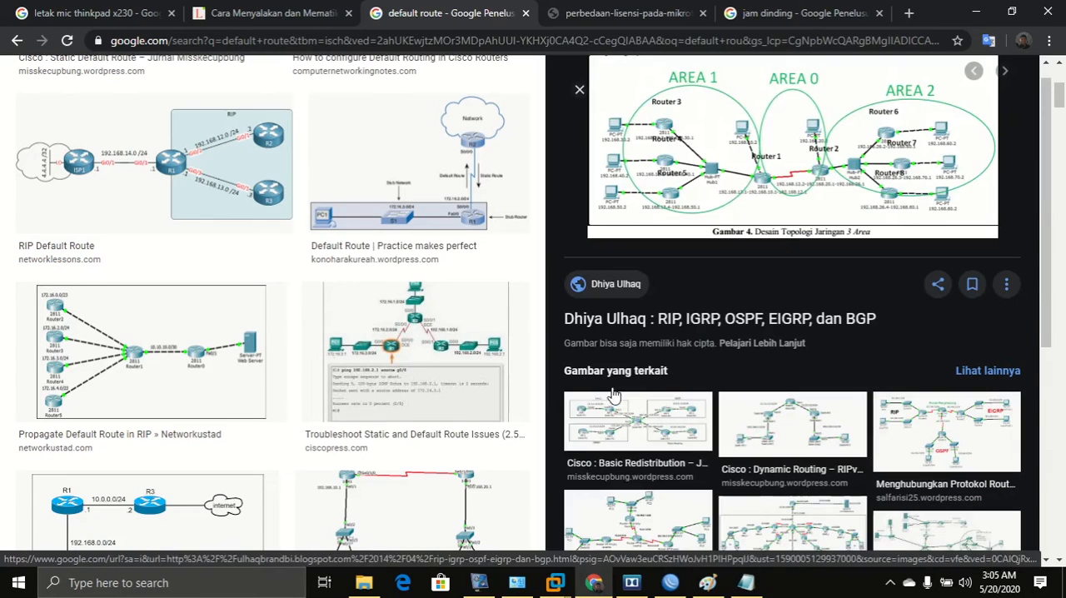
# Open the three-area routing topology image in a new tab and switch to that tab.
pyautogui.rightClick(721, 175)
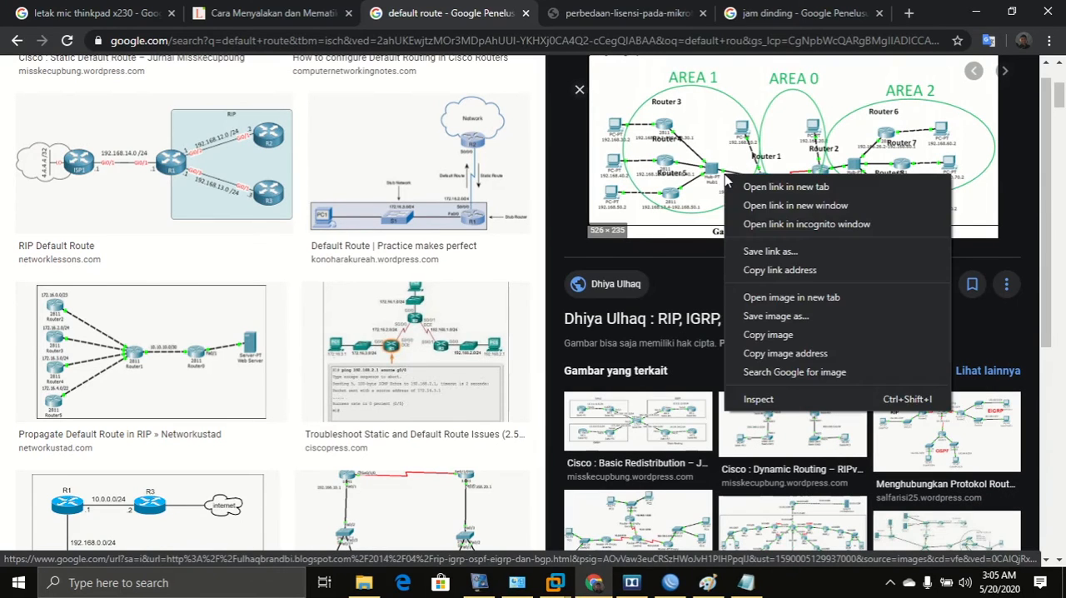
pyautogui.click(779, 298)
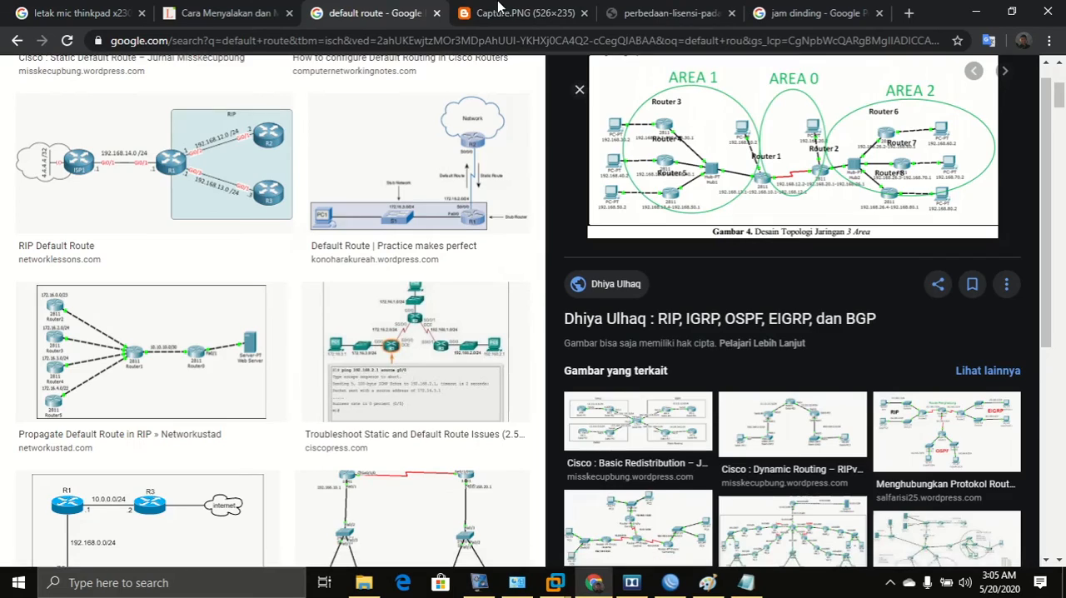
pyautogui.click(503, 12)
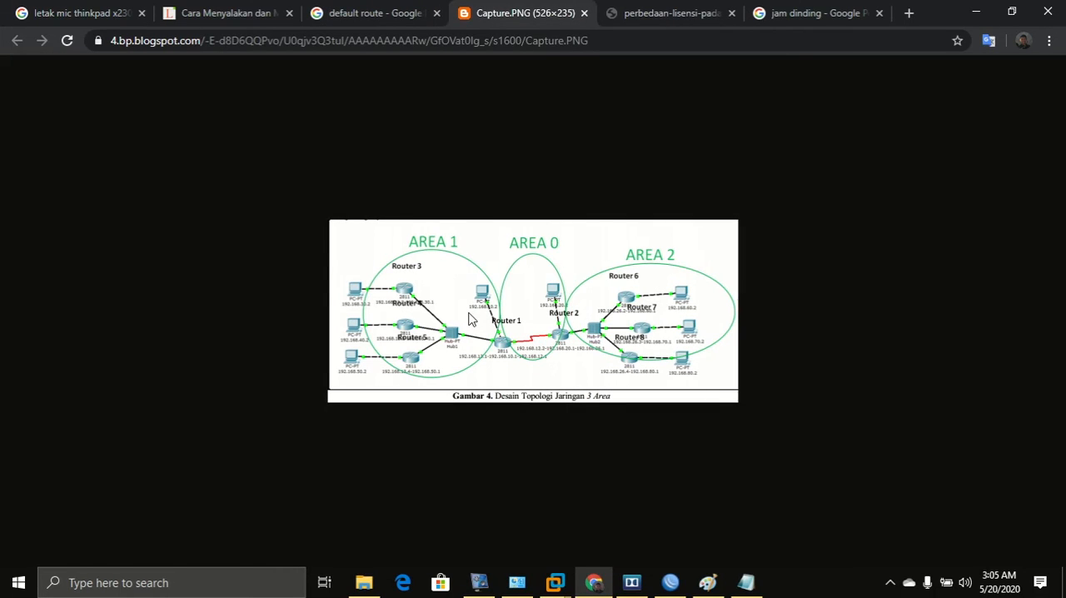
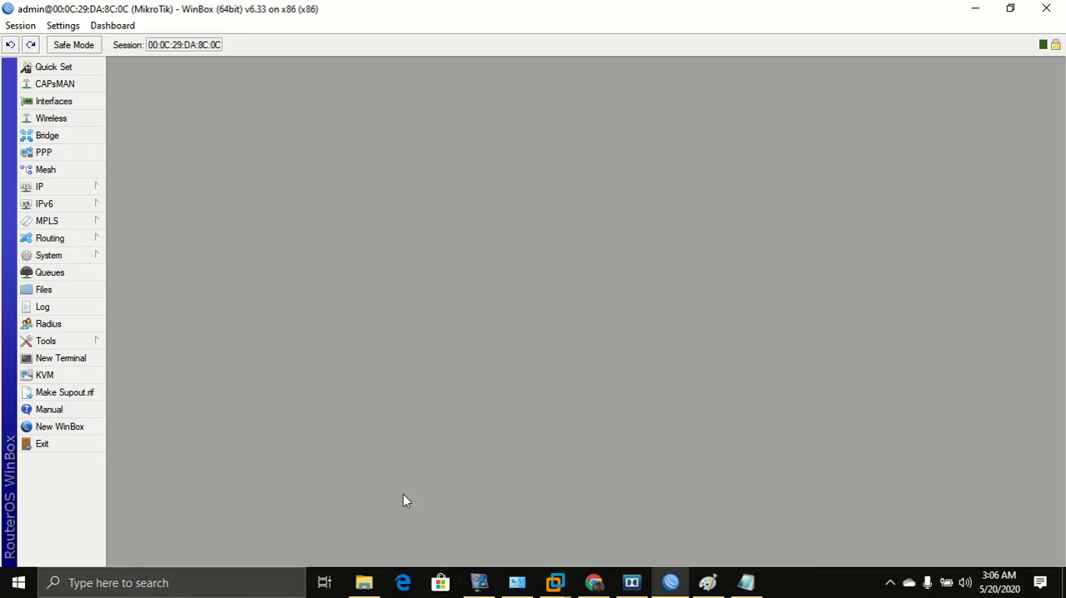
# Switch to the browser and look through the open tabs and the default route image results.
pyautogui.click(586, 587)
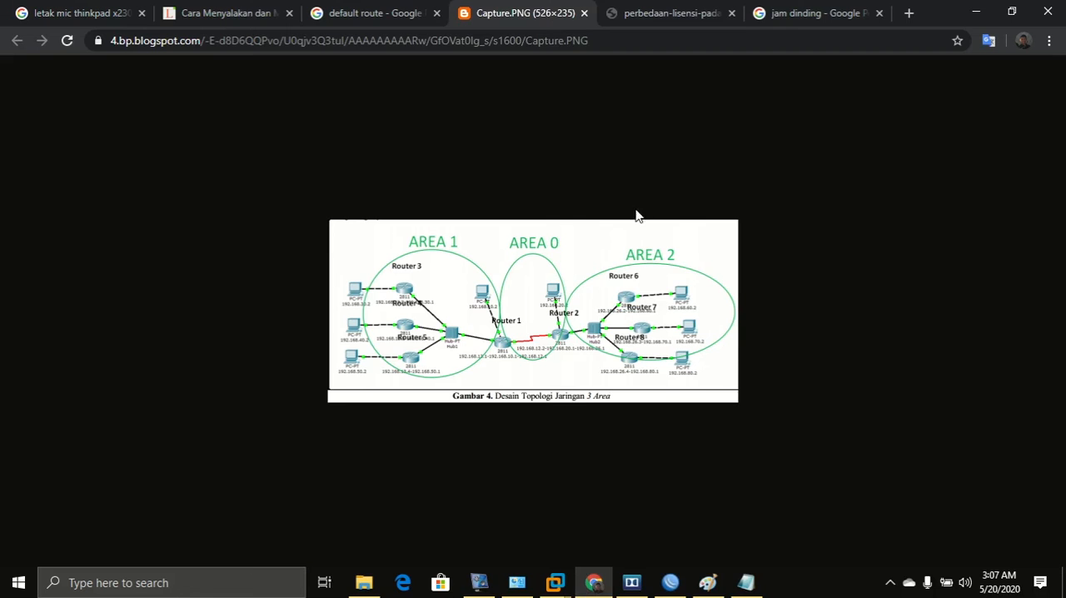
pyautogui.click(645, 9)
pyautogui.click(511, 12)
pyautogui.click(386, 8)
pyautogui.click(673, 10)
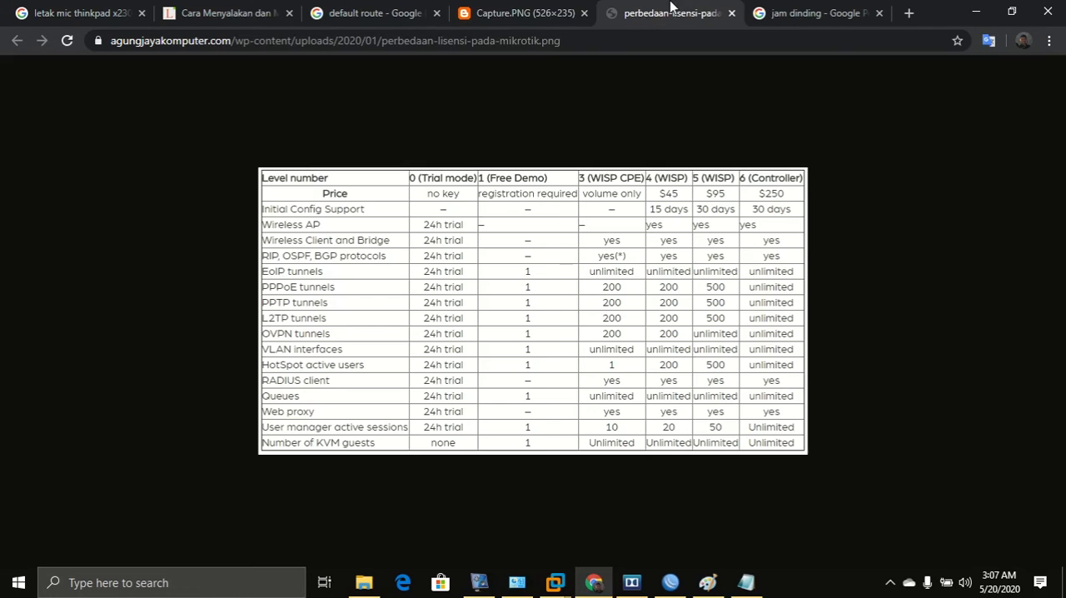
pyautogui.click(376, 10)
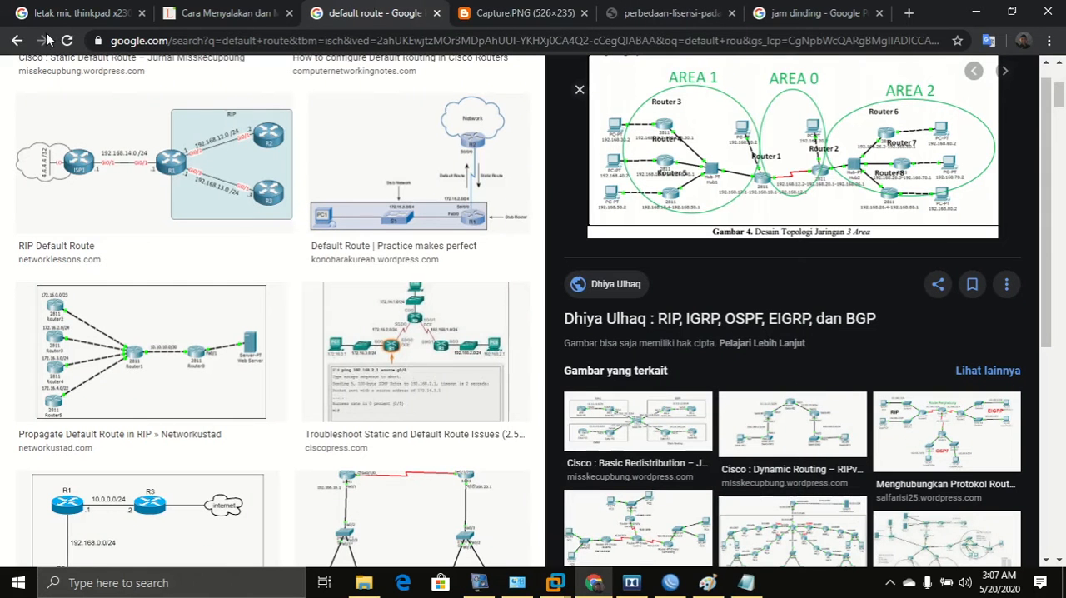
pyautogui.click(17, 42)
pyautogui.click(15, 46)
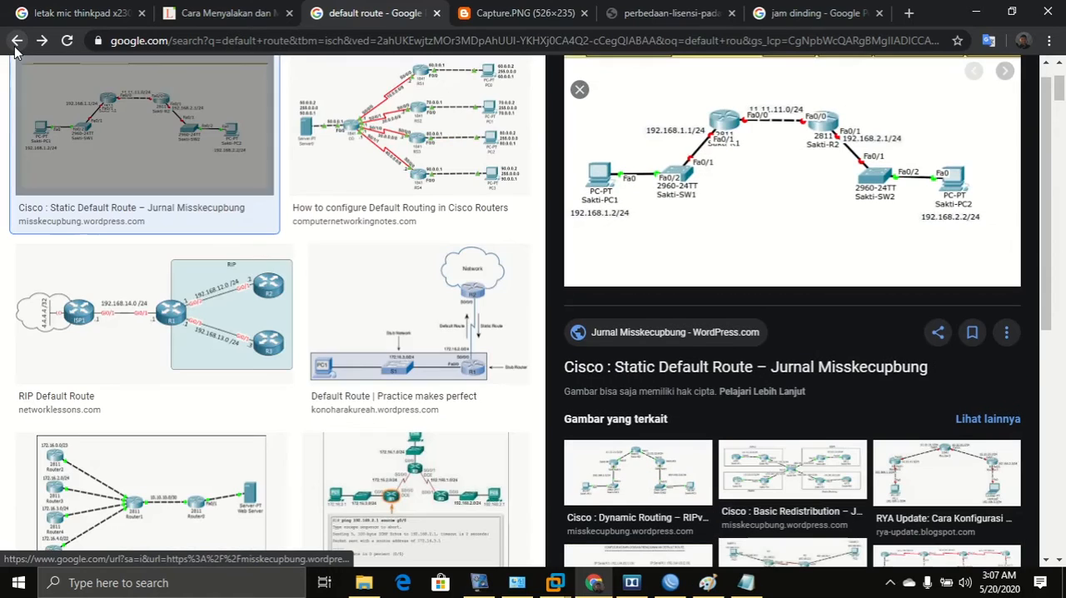
pyautogui.click(15, 46)
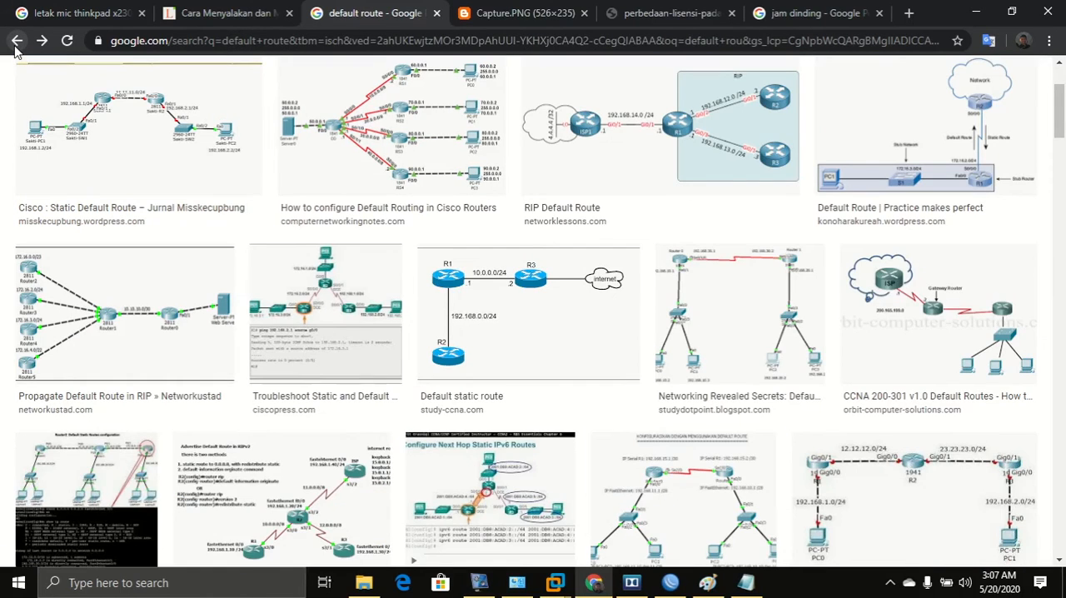
pyautogui.click(15, 46)
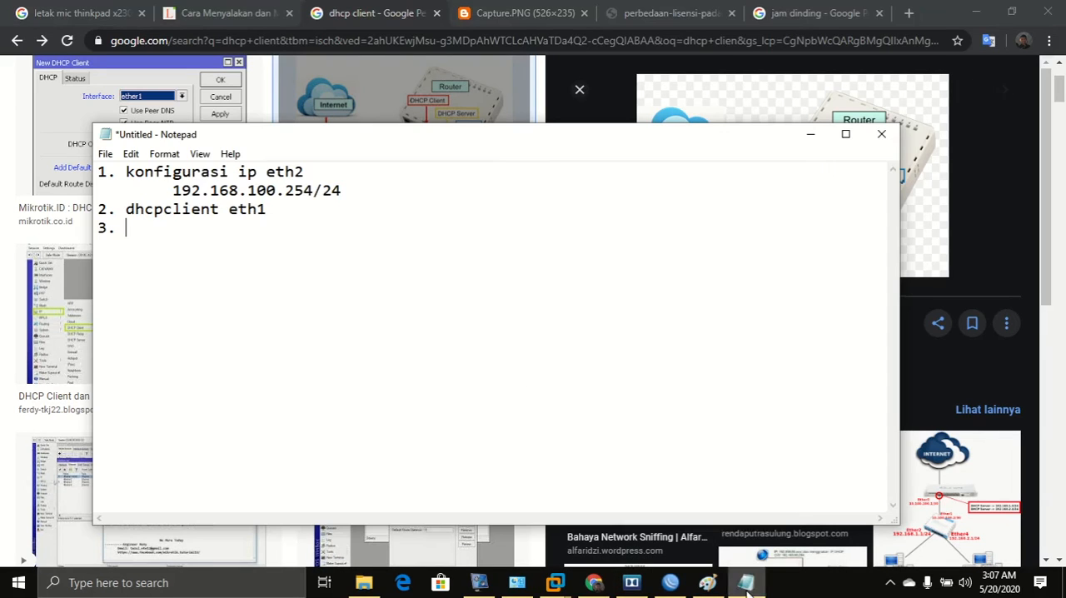
# Add the note '3. default route 192.168.9.1' in Notepad and highlight the gateway address.
pyautogui.click(745, 582)
pyautogui.write('d')
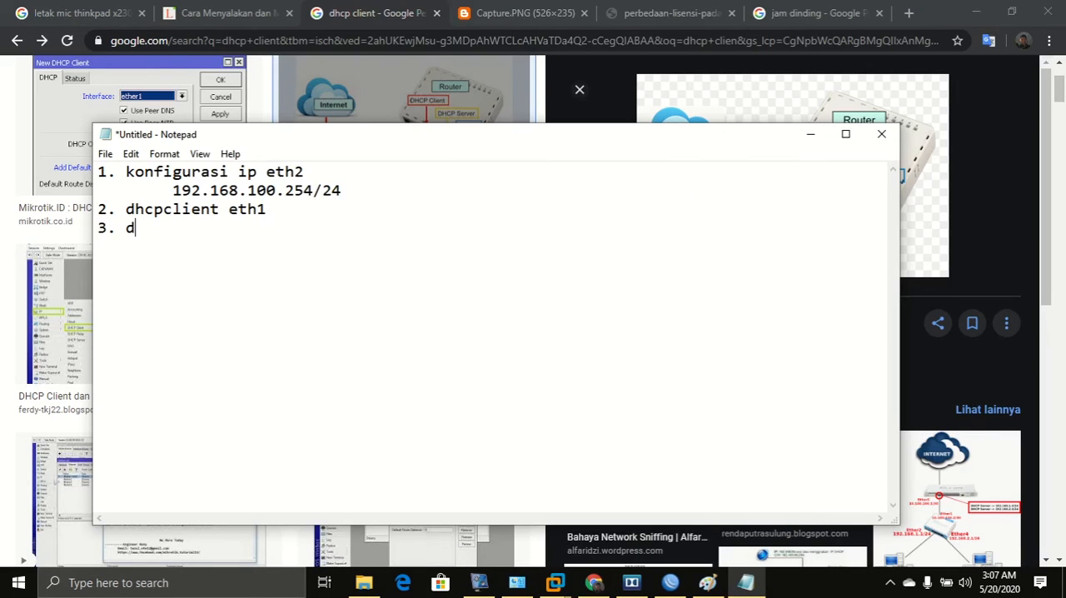
pyautogui.write('efault route 192.168.9.1')
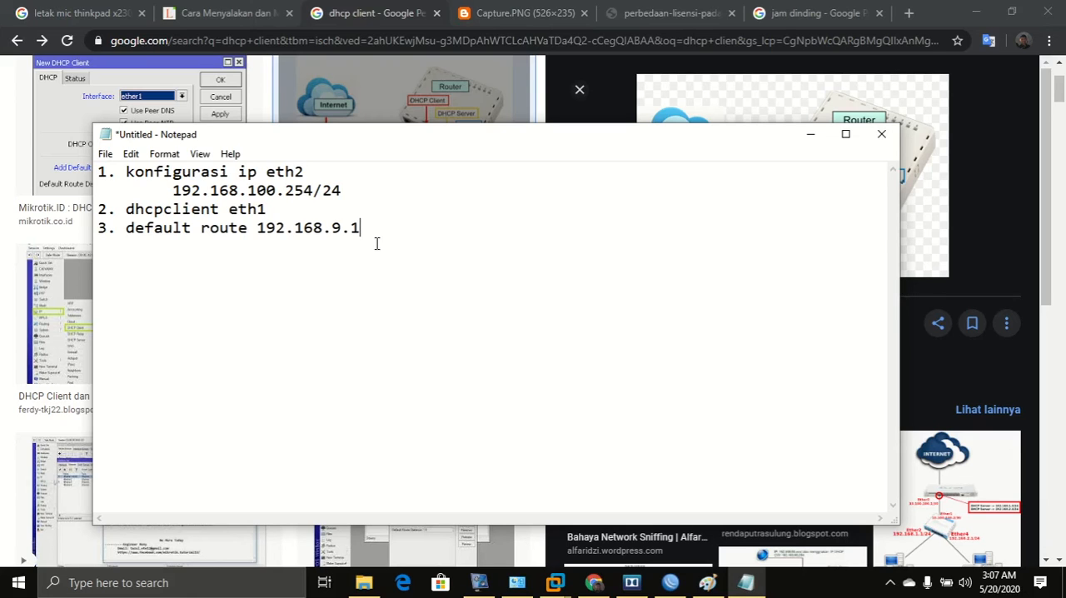
pyautogui.moveTo(376, 243); pyautogui.dragTo(260, 233)
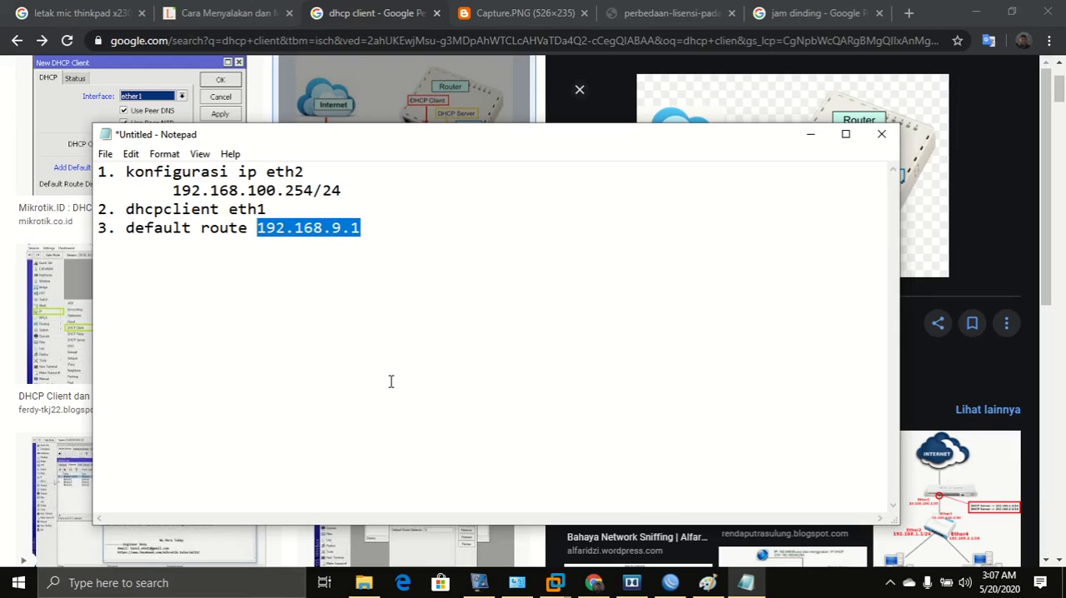
# Add a static route with destination 0.0.0.0/0 and gateway 192.168.9.1, then close the route list.
pyautogui.click(670, 582)
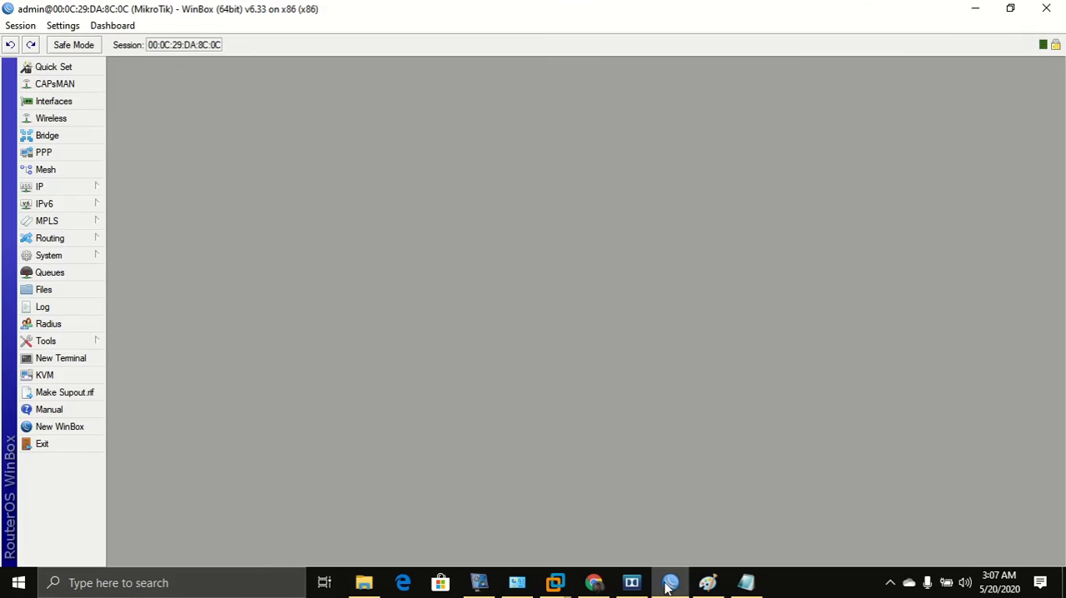
pyautogui.click(61, 185)
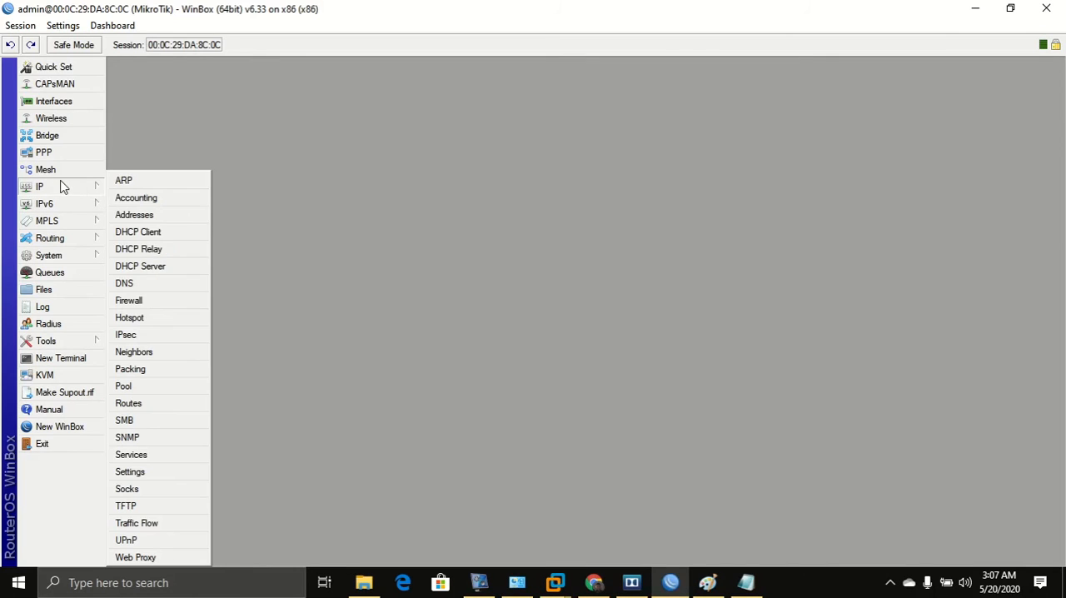
pyautogui.click(129, 403)
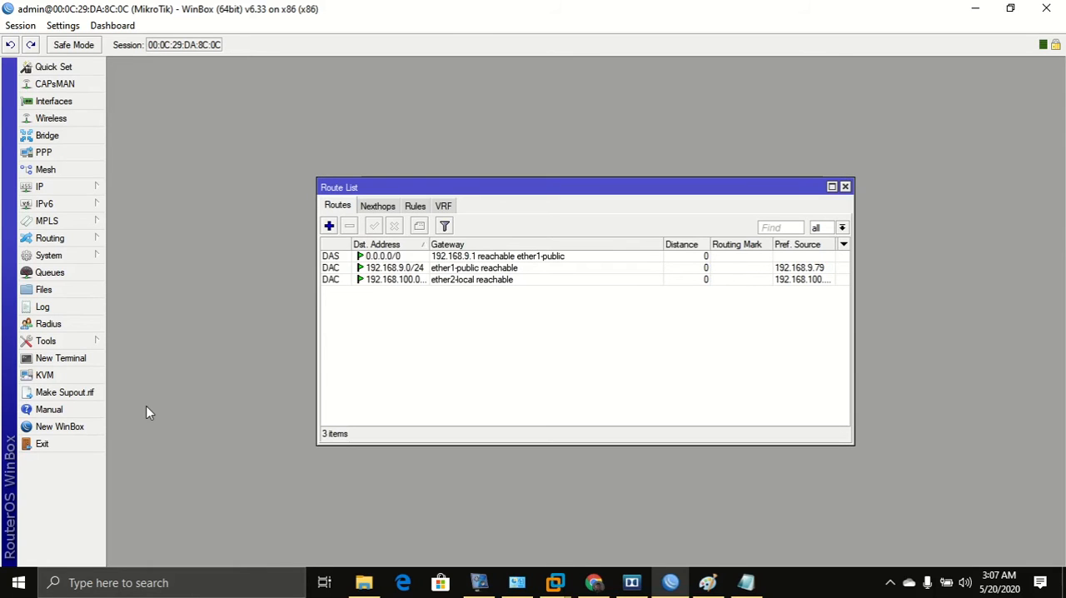
pyautogui.click(330, 227)
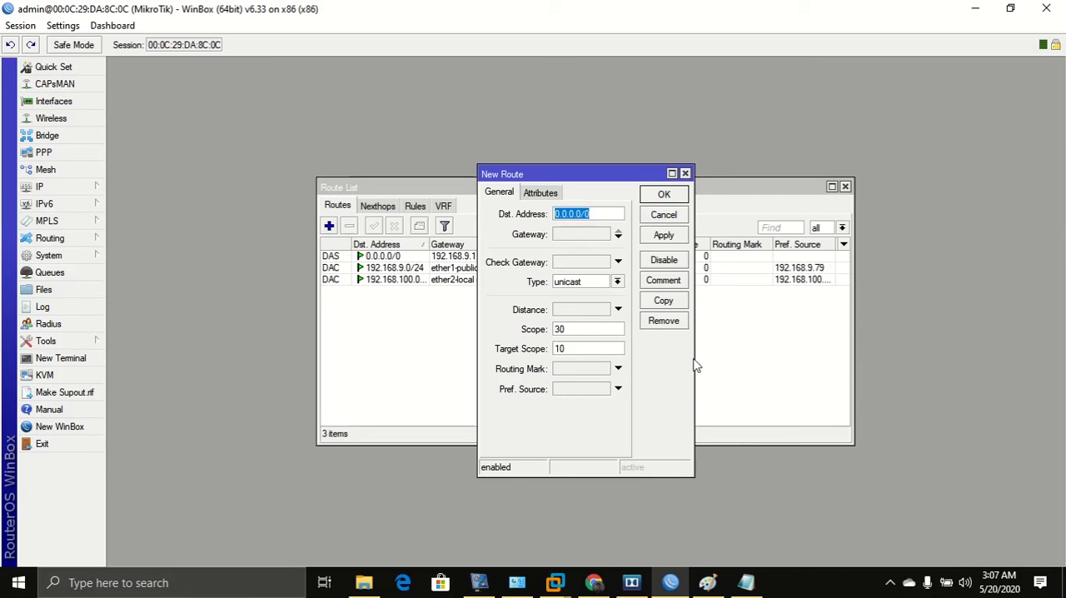
pyautogui.click(672, 174)
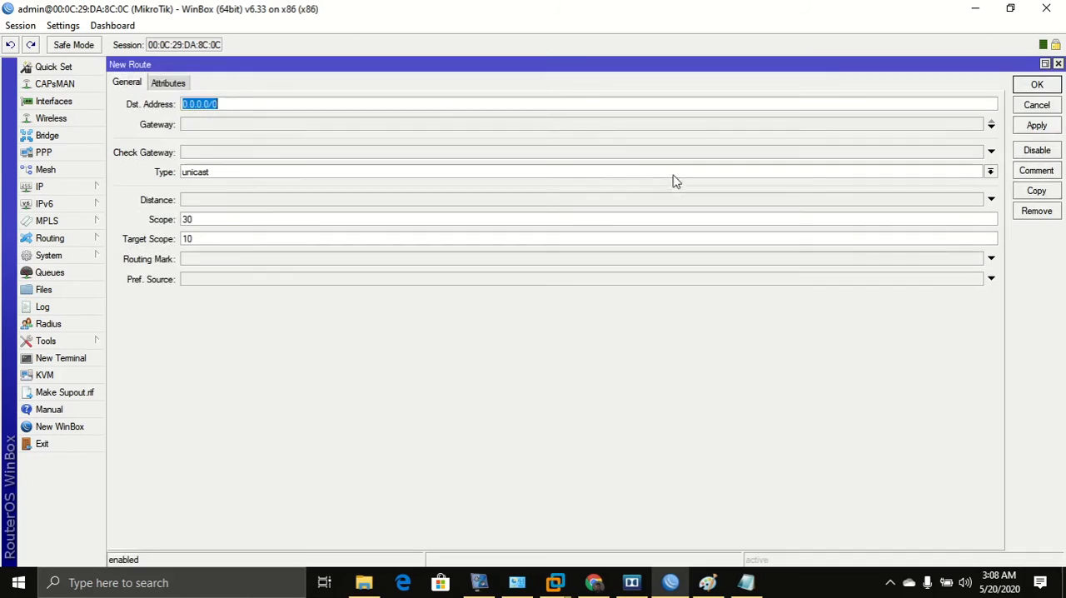
pyautogui.click(215, 126)
pyautogui.click(742, 125)
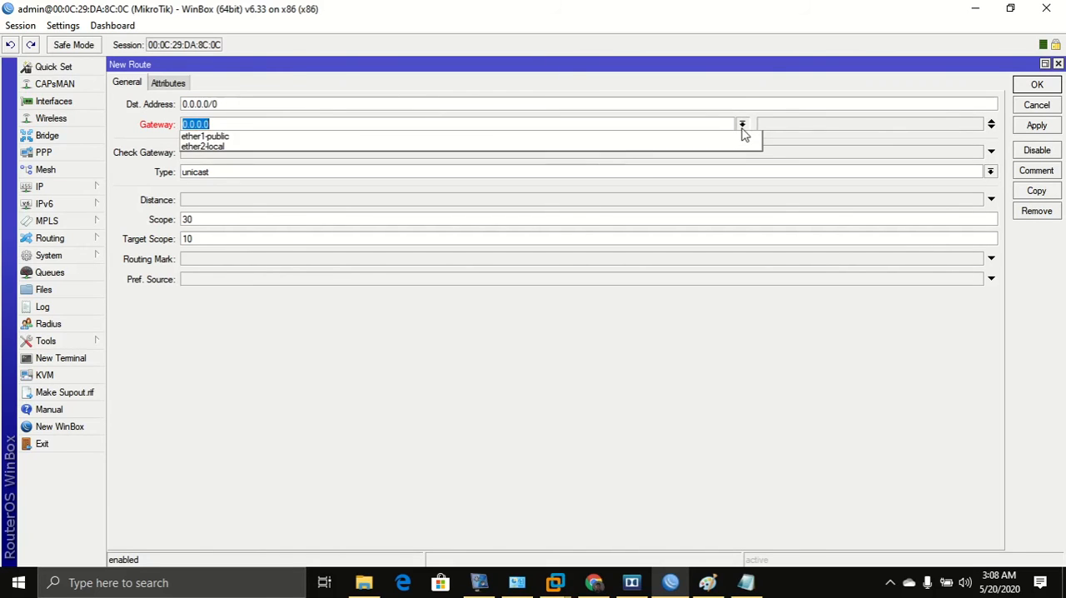
pyautogui.click(607, 136)
pyautogui.click(607, 130)
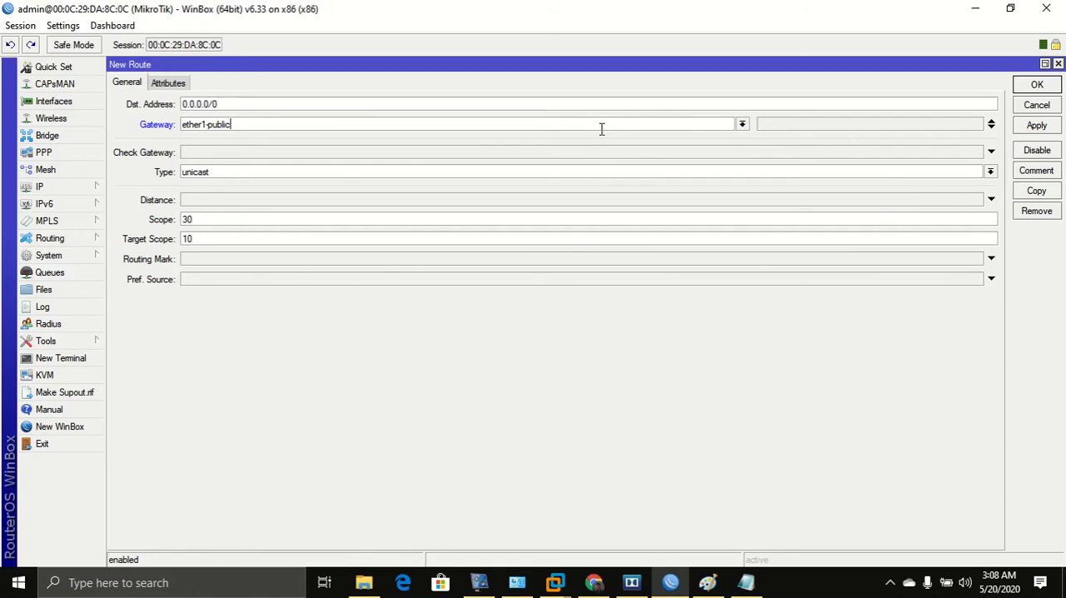
pyautogui.doubleClick(595, 129)
pyautogui.write('192.168.9.1')
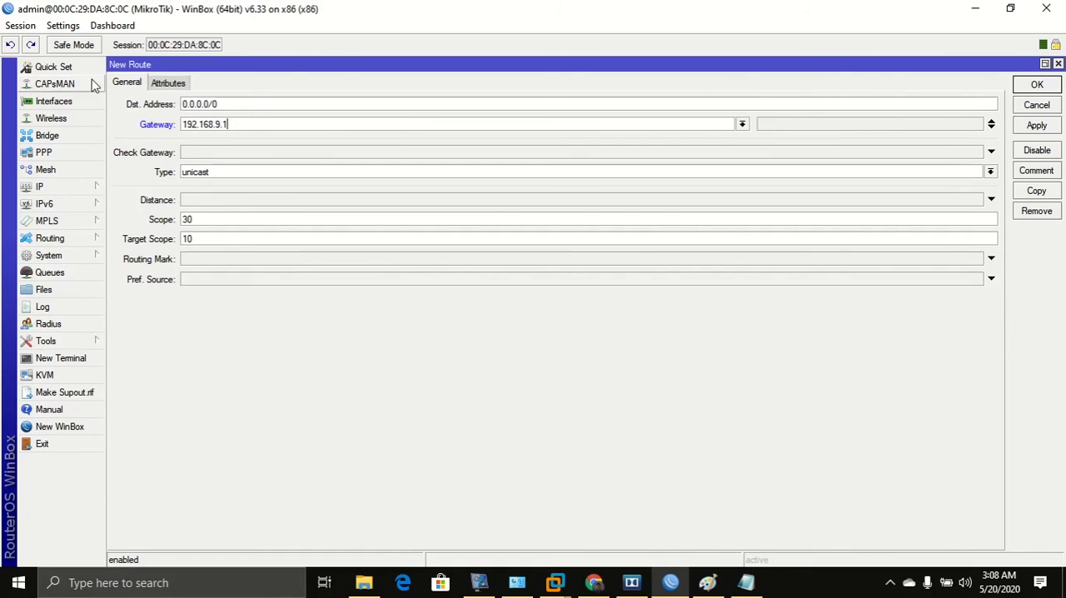
pyautogui.moveTo(254, 126); pyautogui.dragTo(135, 125)
pyautogui.click(270, 130)
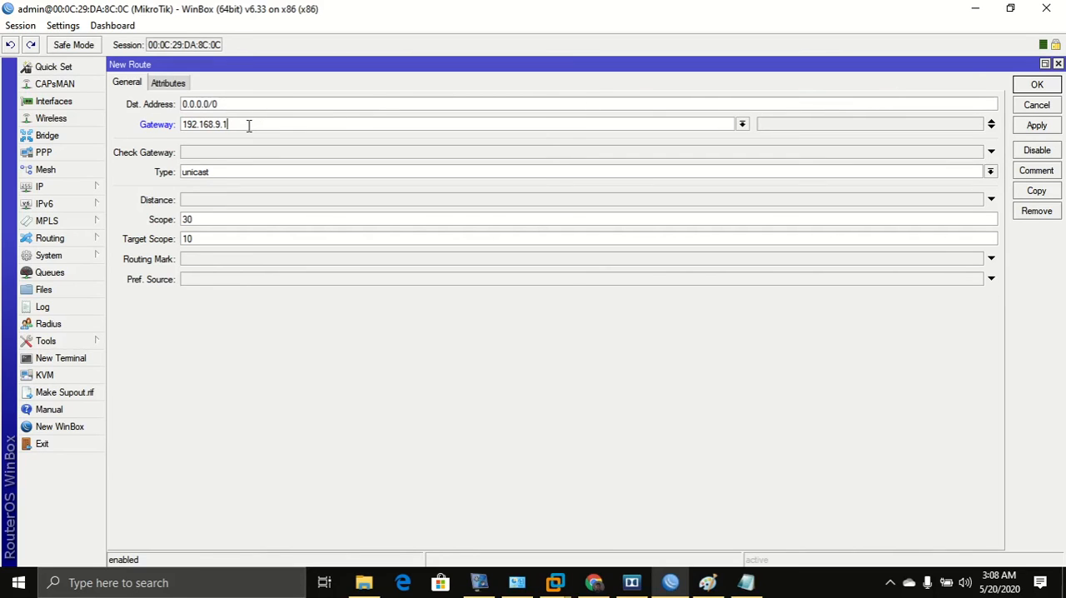
pyautogui.click(1031, 126)
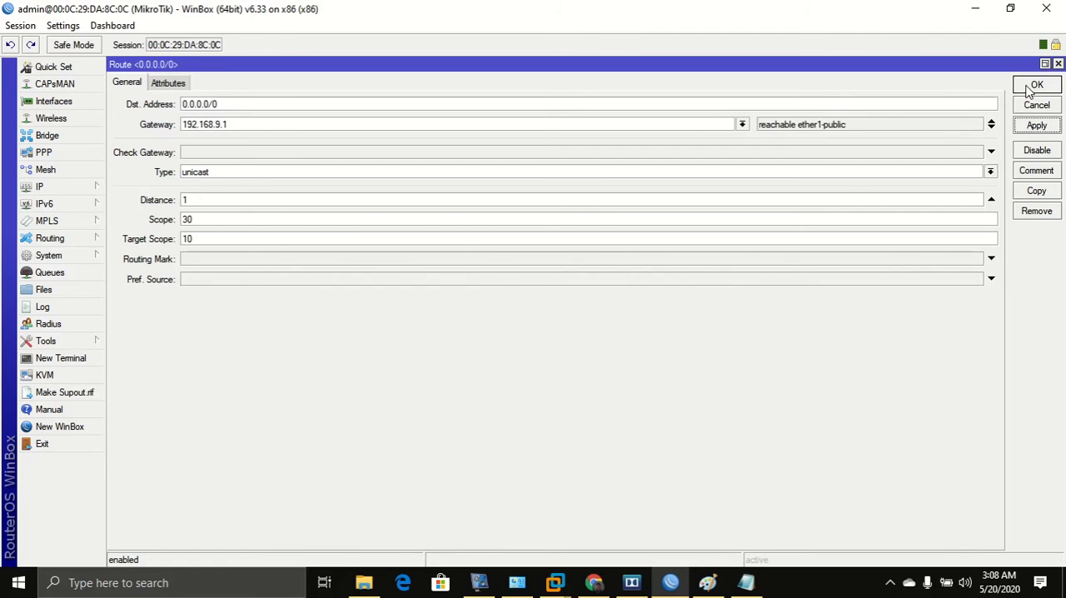
pyautogui.click(1032, 86)
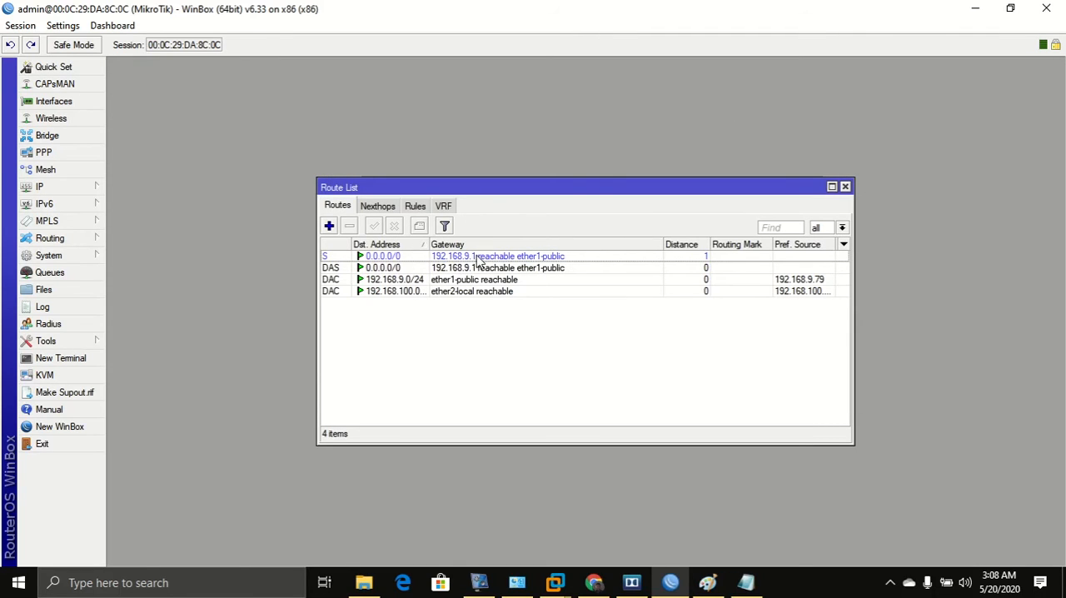
pyautogui.click(526, 257)
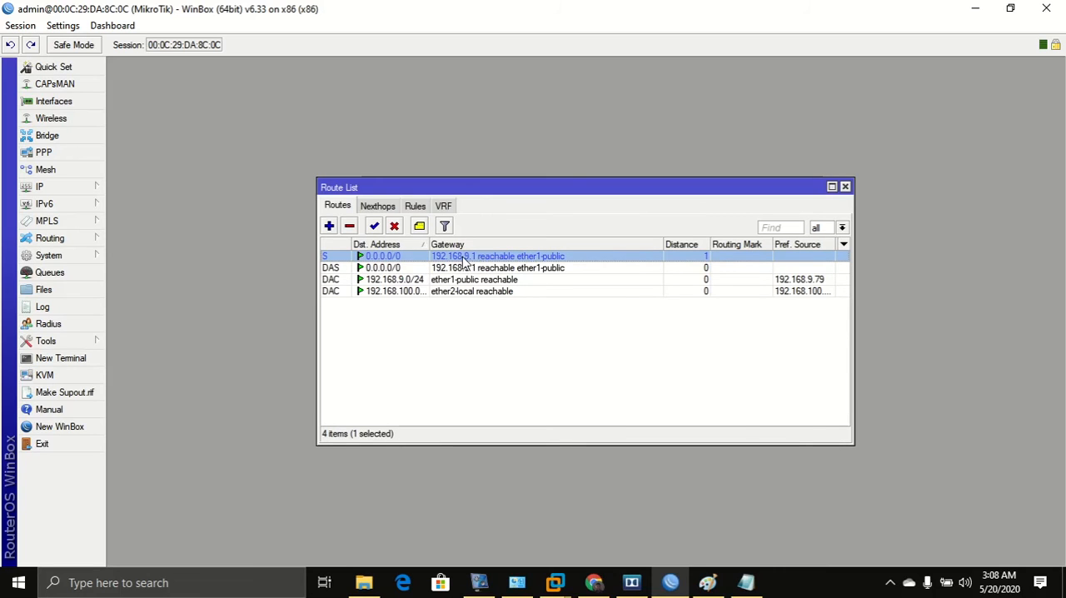
pyautogui.click(845, 186)
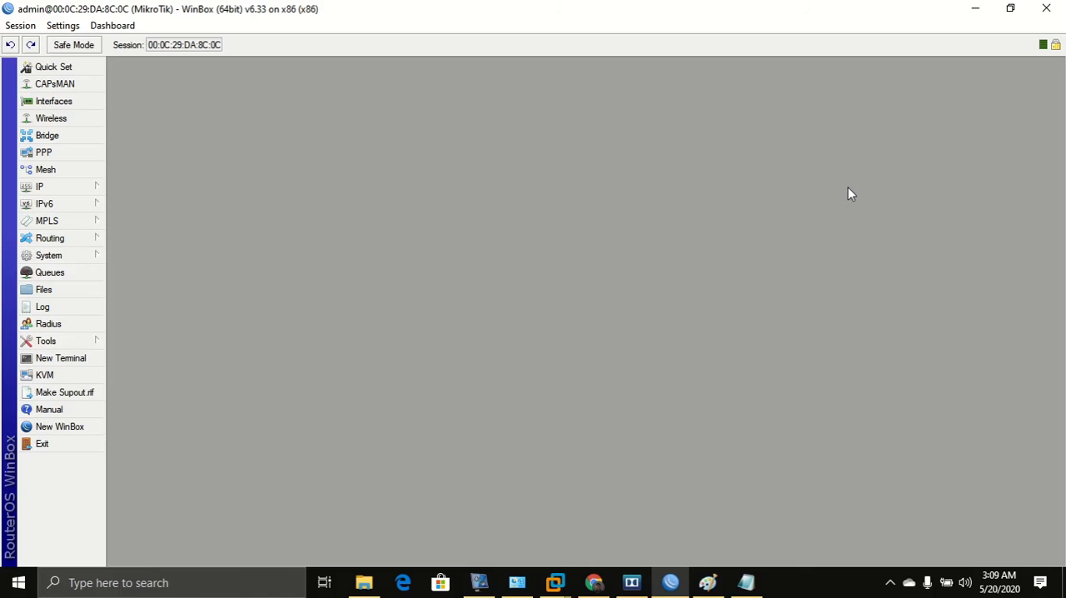
# Open a new terminal and ping google.com to test the router's internet connection.
pyautogui.click(74, 357)
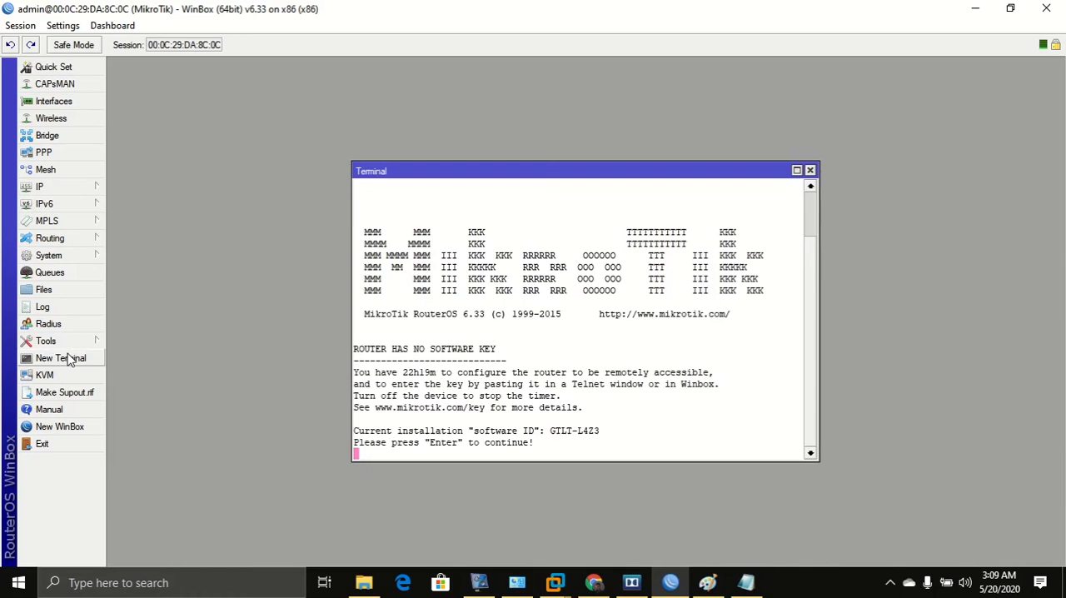
pyautogui.press('Return')
pyautogui.press('Return')
pyautogui.press('Return')
pyautogui.press('Return')
pyautogui.press('Return')
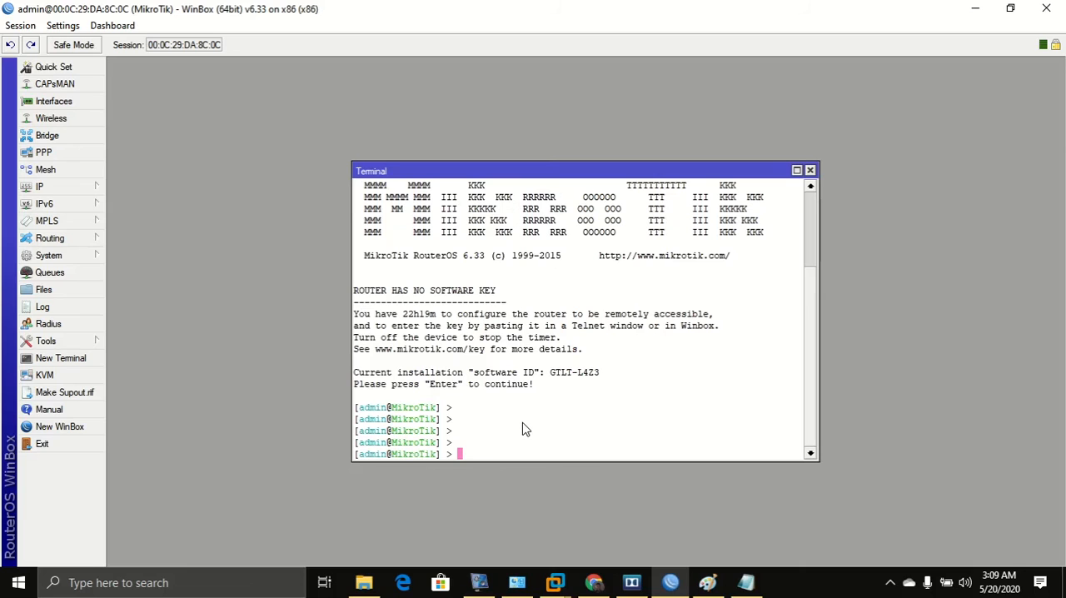
pyautogui.write('ping google.com')
pyautogui.press('Return')
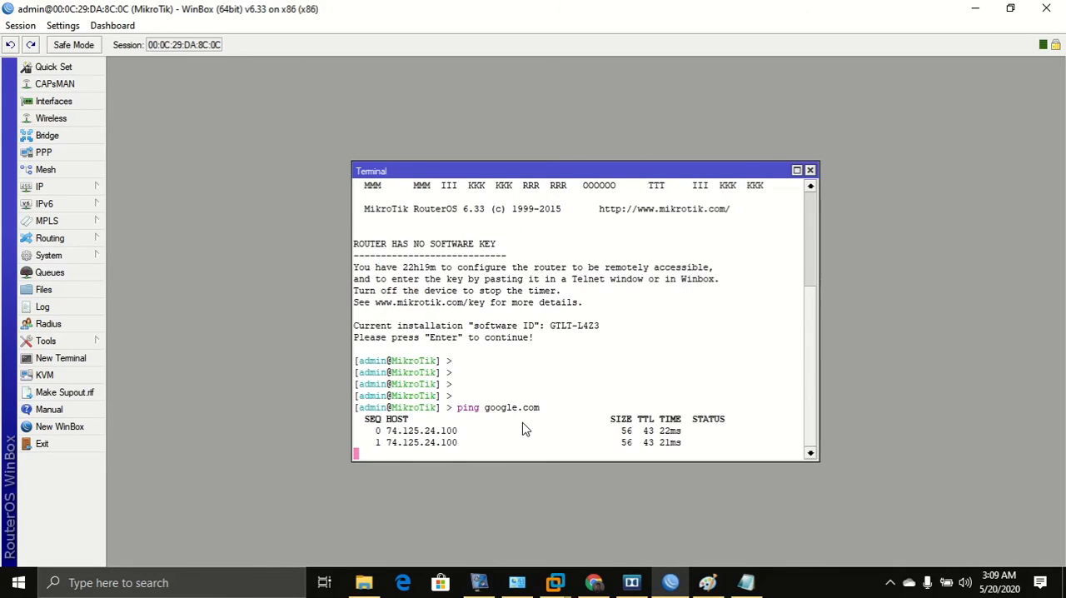
pyautogui.hotkey('ctrl', 'c')
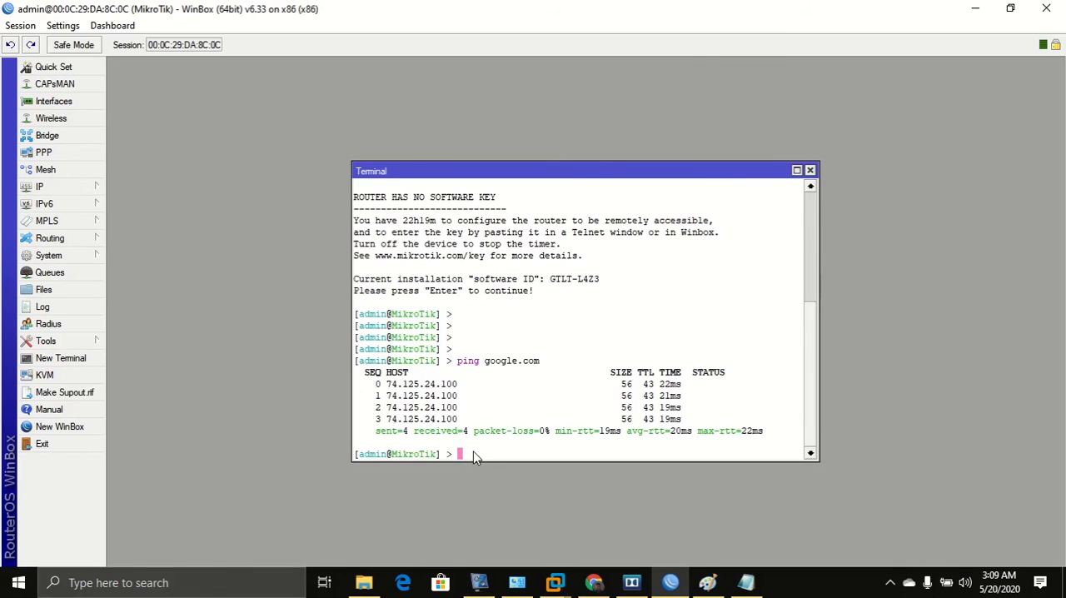
# Ping google.com again from the terminal, stop it, and close the terminal.
pyautogui.write('ctrl +')
pyautogui.press('BackSpace')
pyautogui.press('BackSpace')
pyautogui.press('BackSpace')
pyautogui.press('BackSpace')
pyautogui.press('BackSpace')
pyautogui.press('BackSpace')
pyautogui.press('BackSpace')
pyautogui.write('ping google.com')
pyautogui.press('Return')
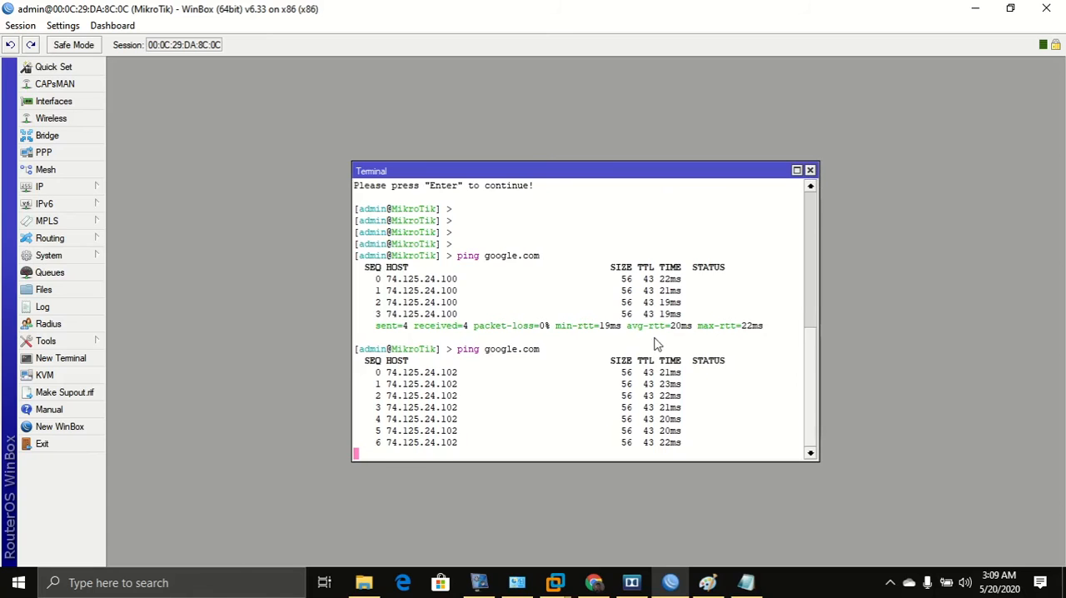
pyautogui.hotkey('ctrl', 'c')
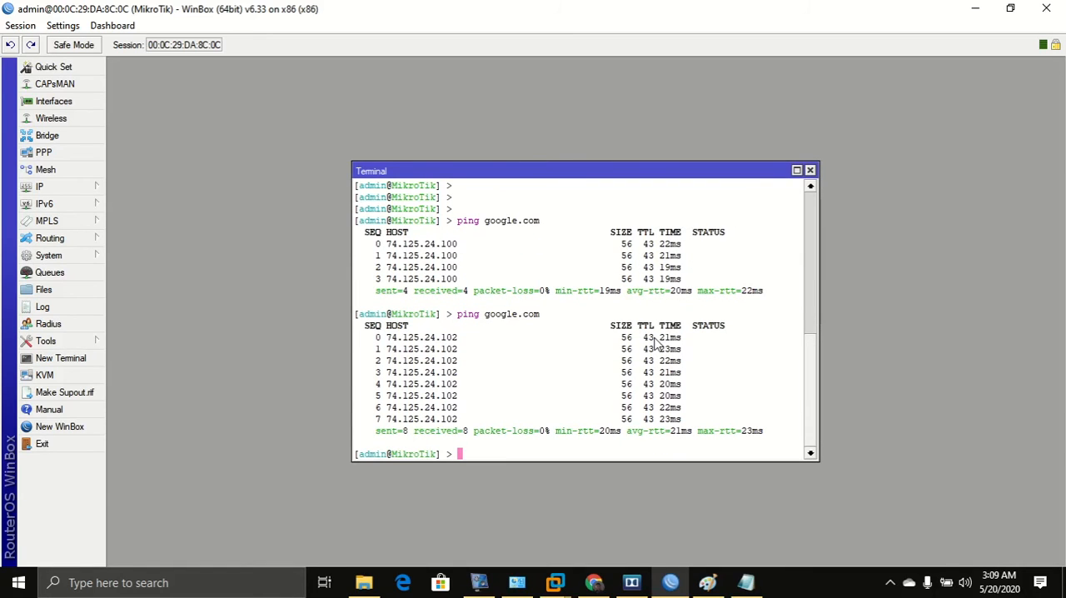
pyautogui.click(809, 170)
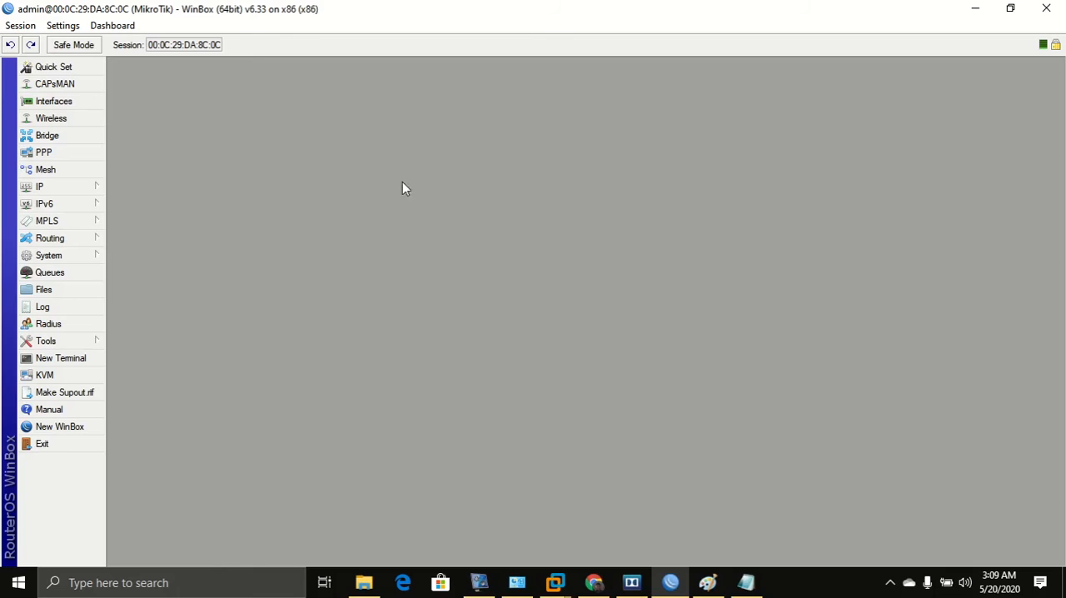
# Set the DNS server to 8.8.8.8 in the DNS settings and reopen them to check.
pyautogui.click(63, 188)
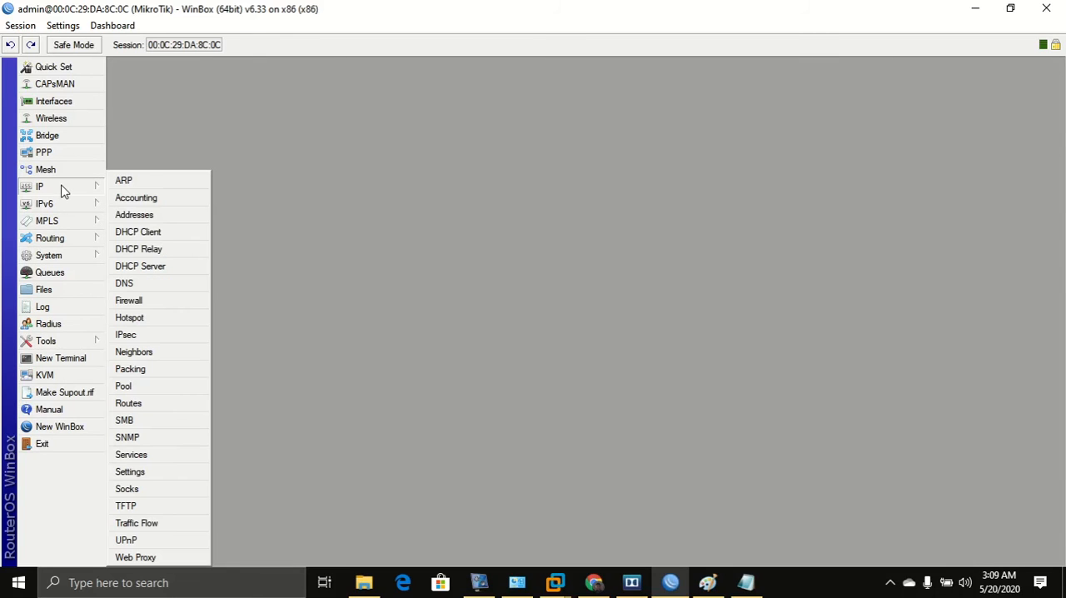
pyautogui.click(155, 283)
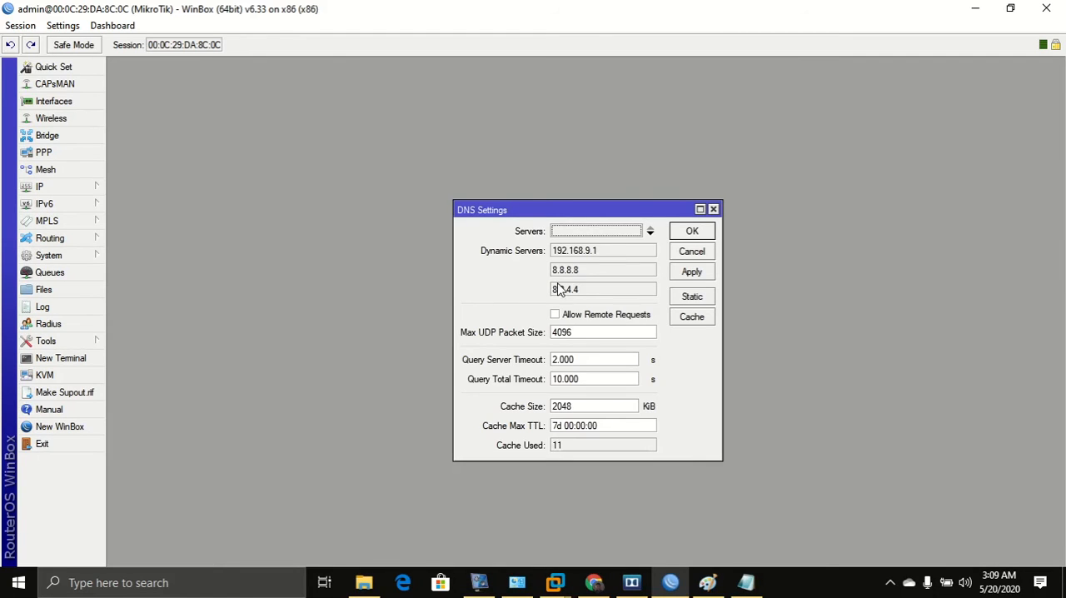
pyautogui.moveTo(592, 271); pyautogui.dragTo(554, 272)
pyautogui.click(573, 275)
pyautogui.click(561, 230)
pyautogui.write('8.8.8.8')
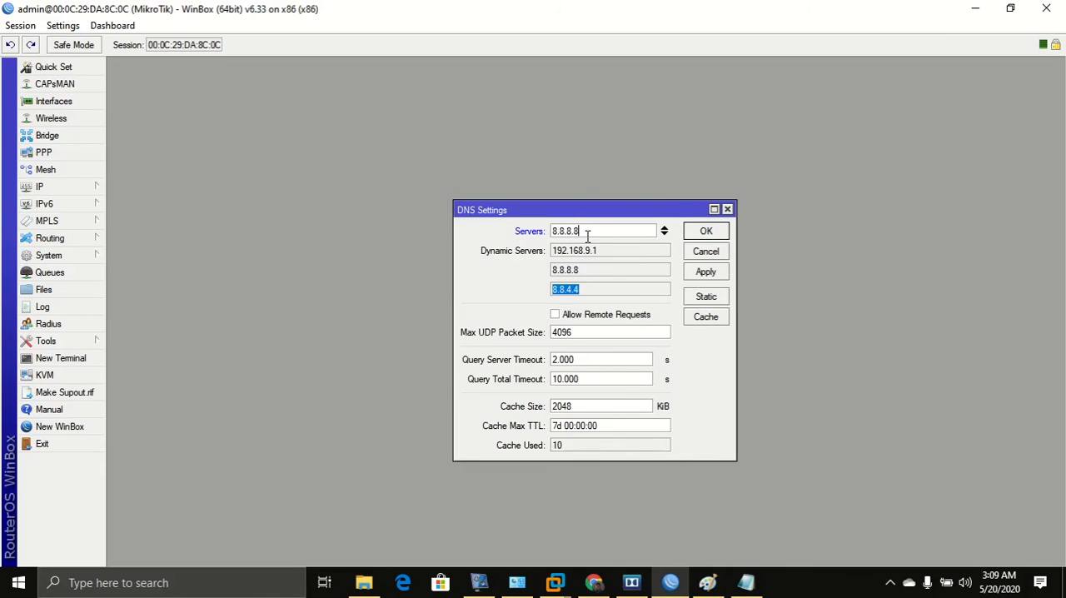
pyautogui.press('Return')
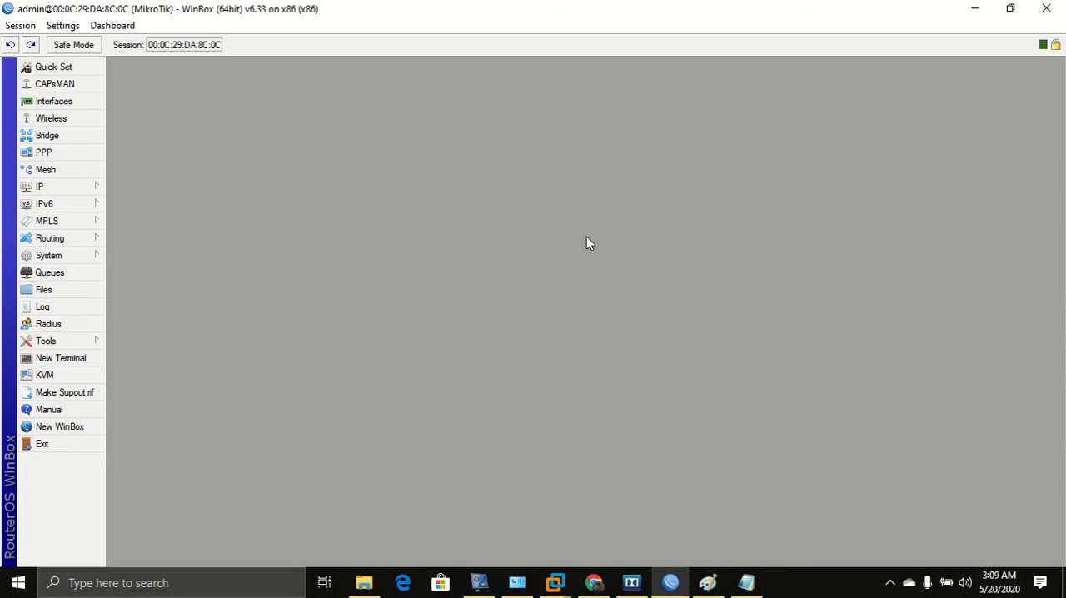
pyautogui.click(55, 186)
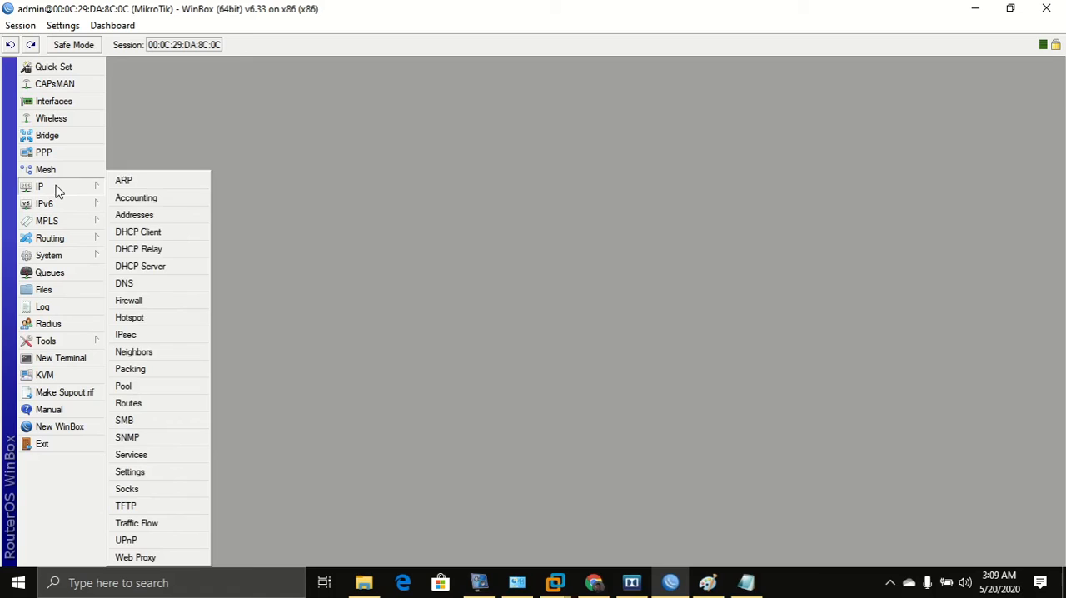
pyautogui.click(130, 290)
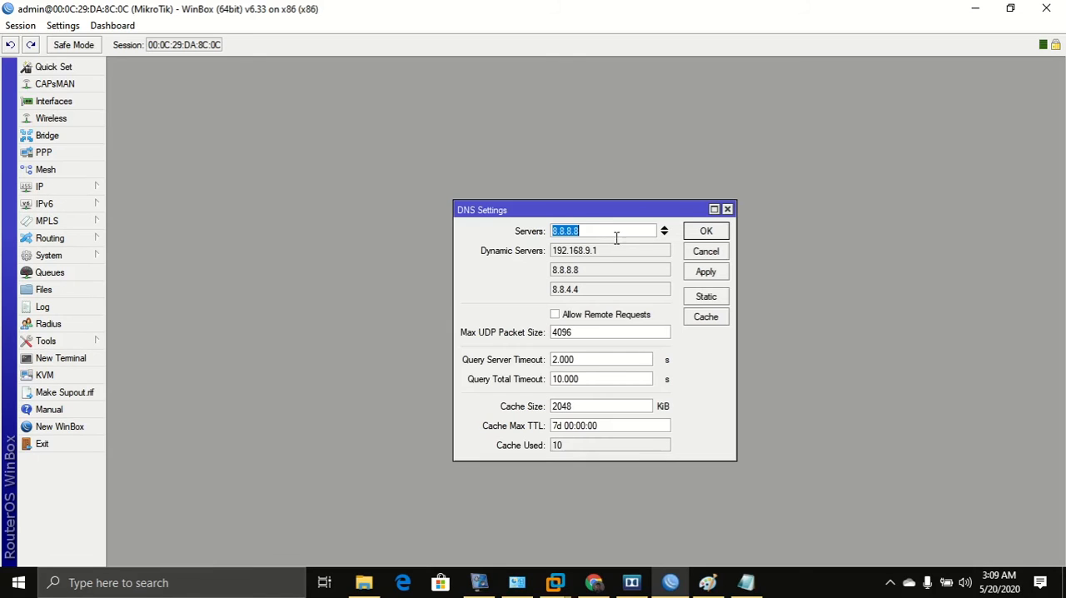
# Add a second DNS server 8.8.4.4 and enable Allow Remote Requests in the DNS settings.
pyautogui.click(664, 235)
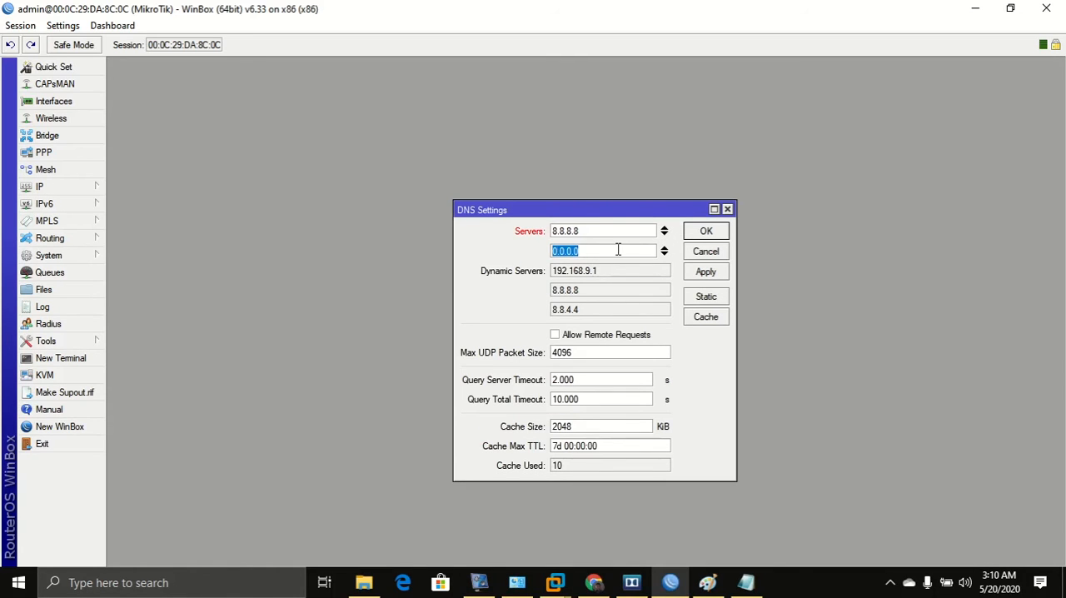
pyautogui.write('8.8.4.4')
pyautogui.click(556, 338)
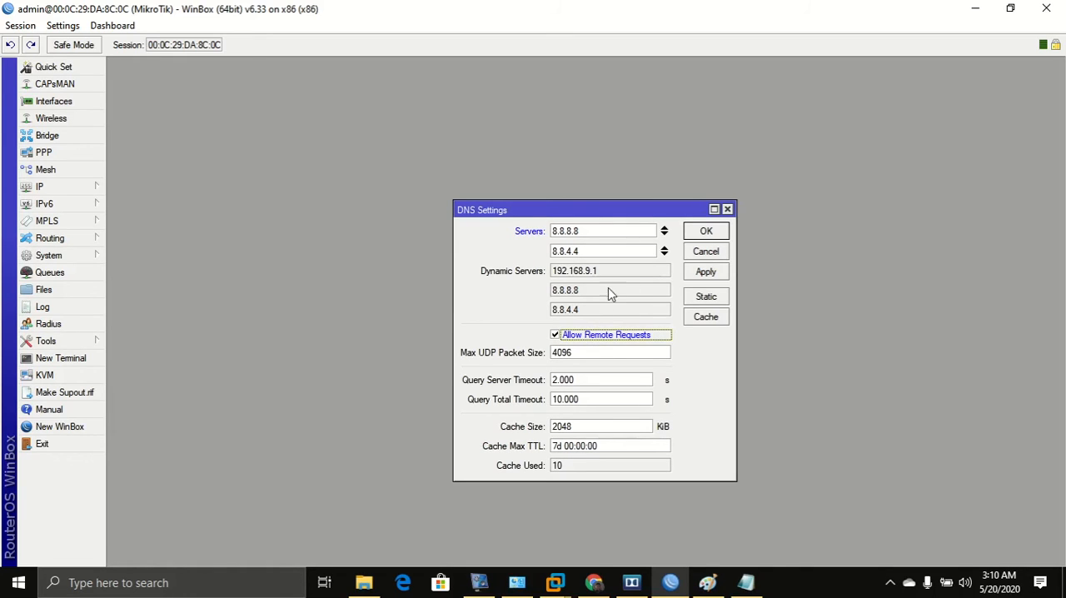
# Remove both static DNS server entries and save the DNS settings.
pyautogui.click(664, 253)
pyautogui.click(663, 234)
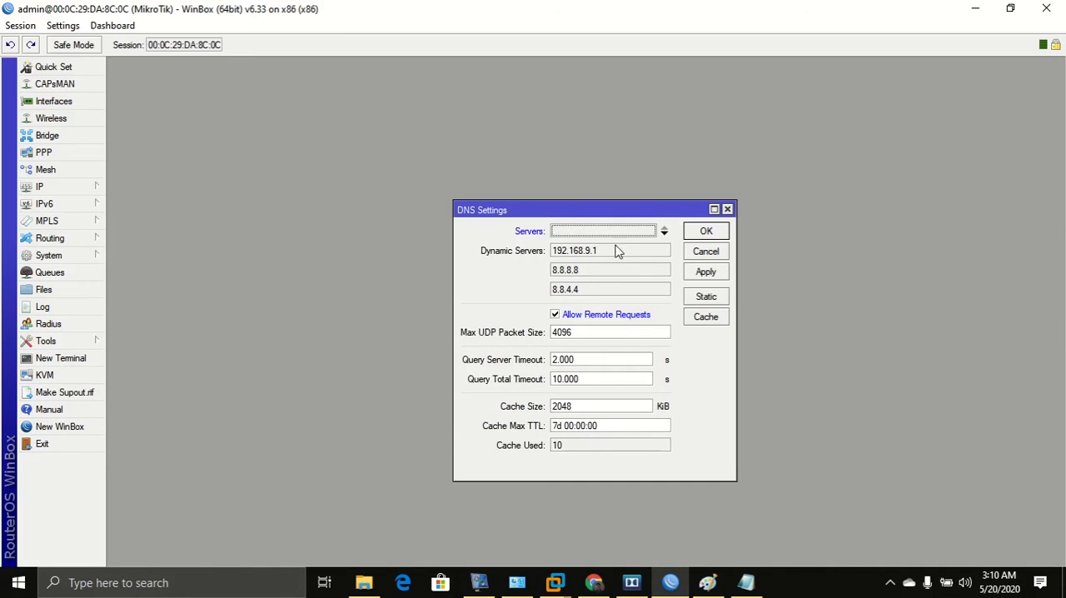
pyautogui.moveTo(587, 276); pyautogui.dragTo(545, 277)
pyautogui.moveTo(579, 232); pyautogui.dragTo(580, 233)
pyautogui.click(664, 231)
pyautogui.click(717, 279)
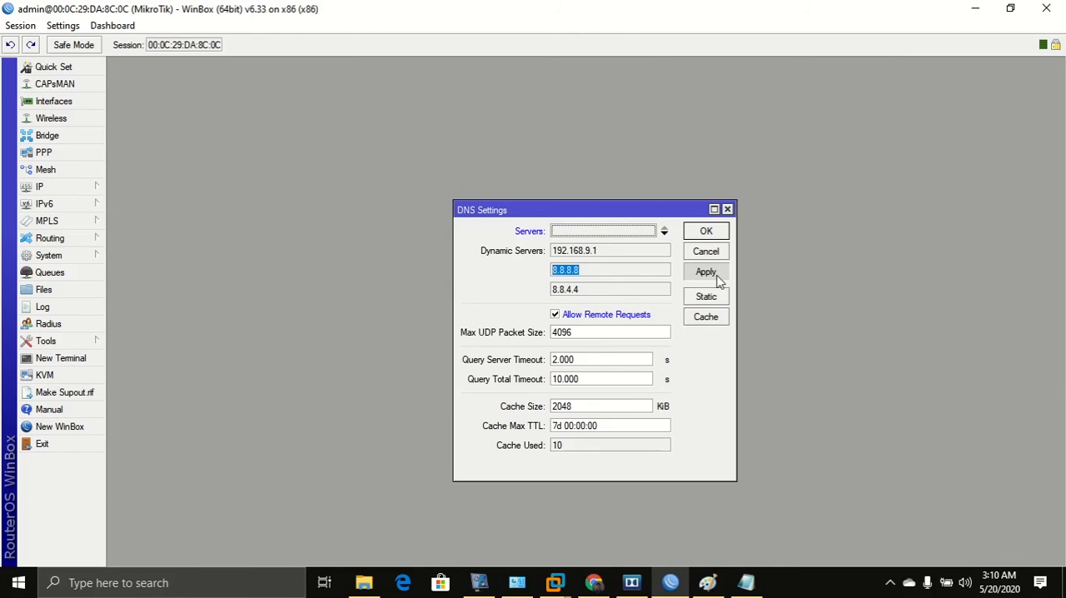
pyautogui.click(705, 231)
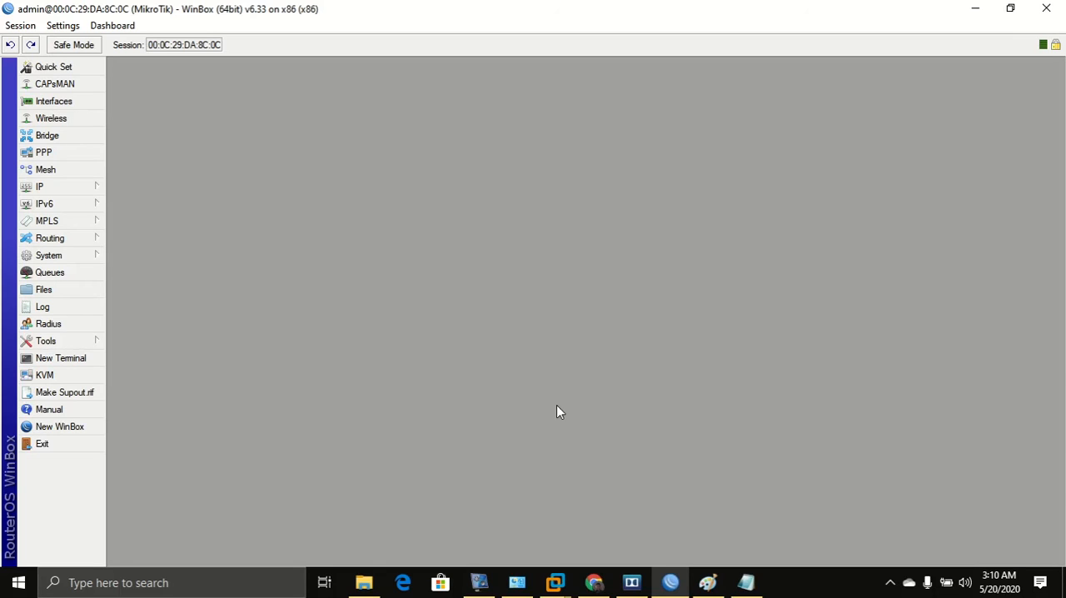
# Open the IP Firewall window and switch to its NAT rules.
pyautogui.click(87, 190)
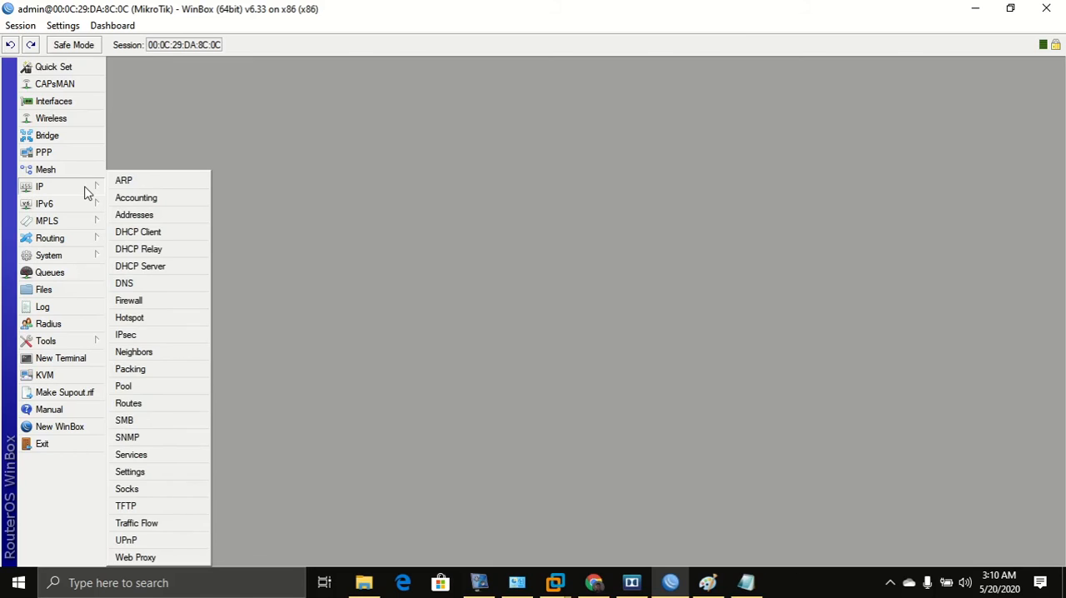
pyautogui.click(138, 302)
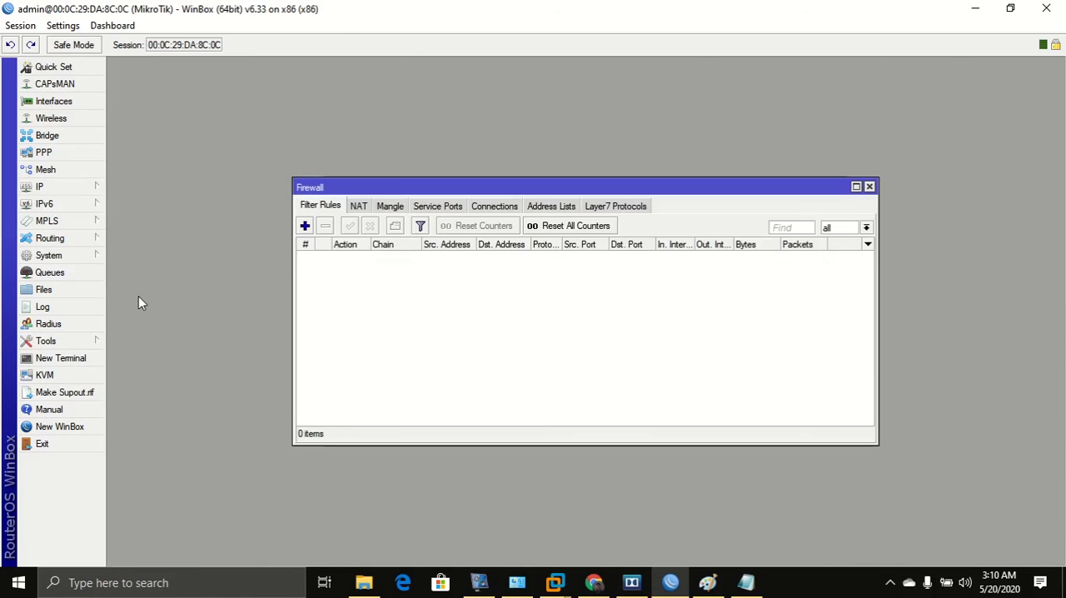
pyautogui.click(359, 207)
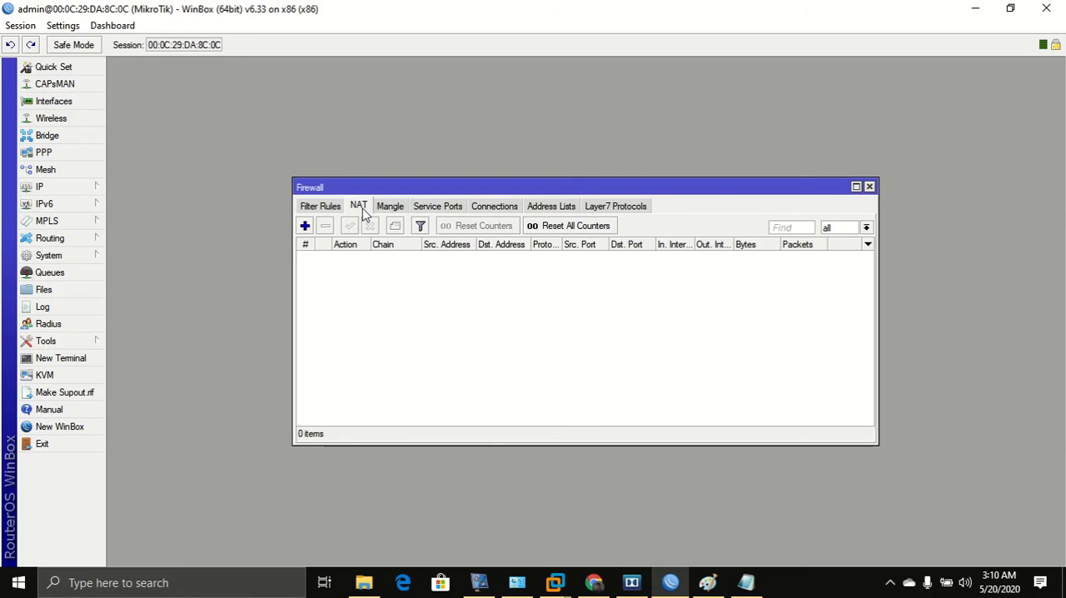
# Switch to the browser and search Google Images for nat masquerade, scrolling through the reference images.
pyautogui.click(594, 582)
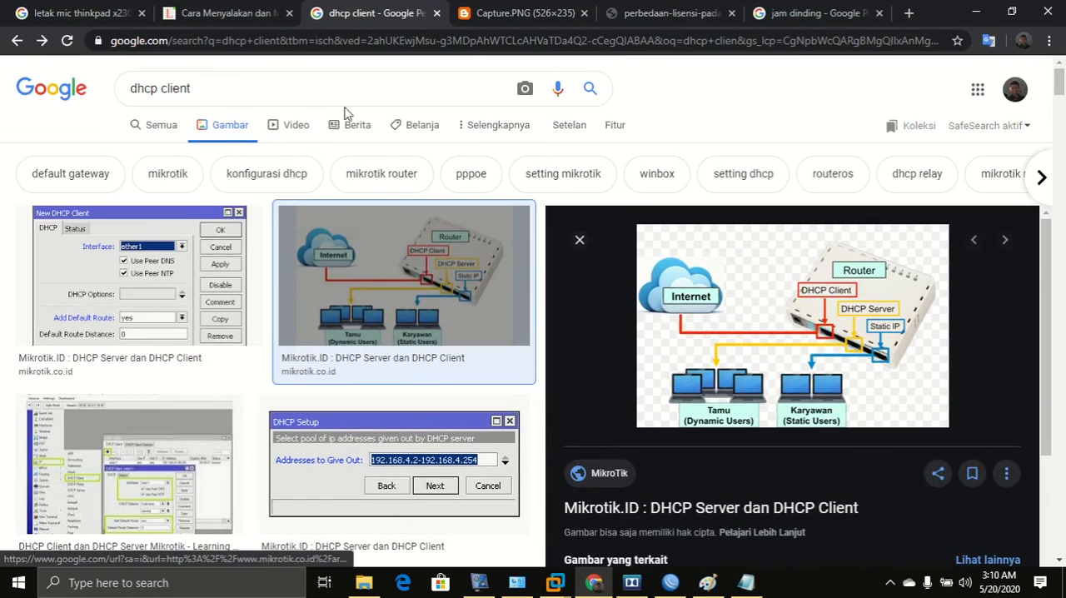
pyautogui.tripleClick(238, 88)
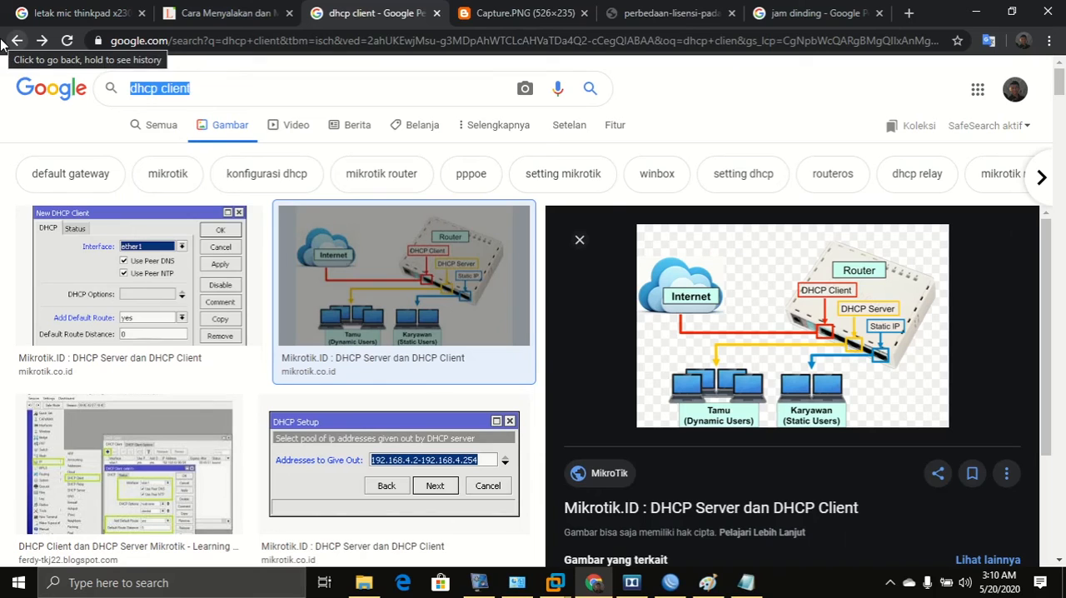
pyautogui.write('m')
pyautogui.press('BackSpace')
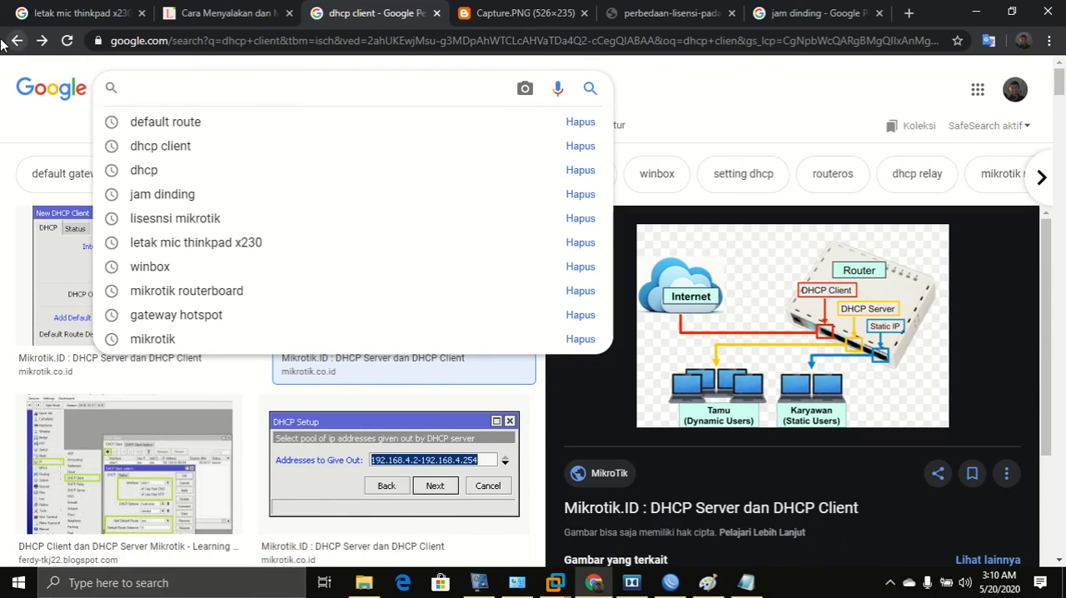
pyautogui.write('nat mas')
pyautogui.press('Down')
pyautogui.press('Return')
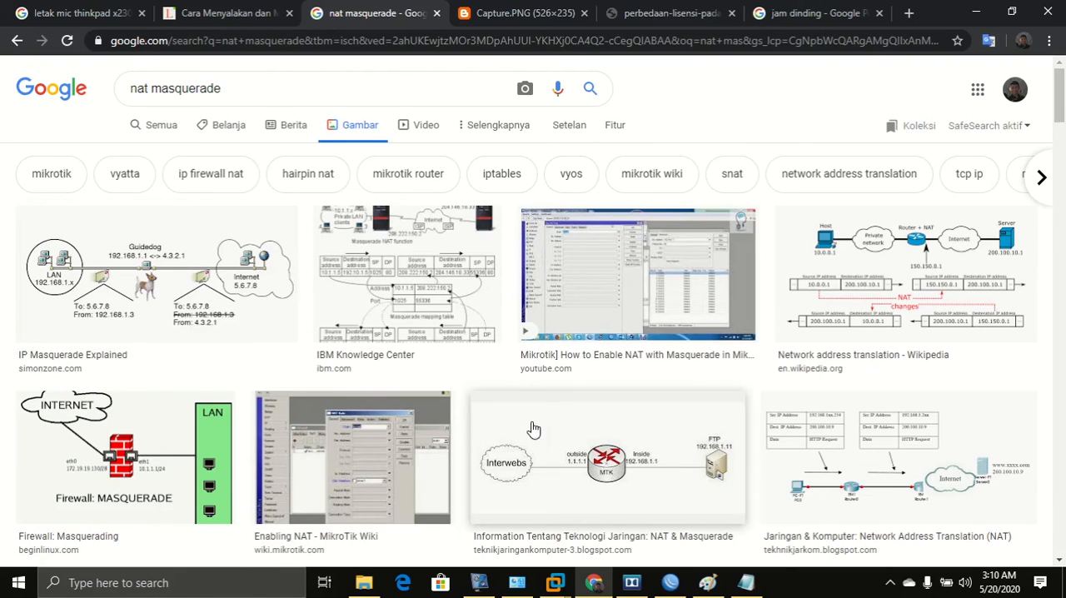
pyautogui.scroll(-4, 534, 428)
pyautogui.scroll(-1, 533, 428)
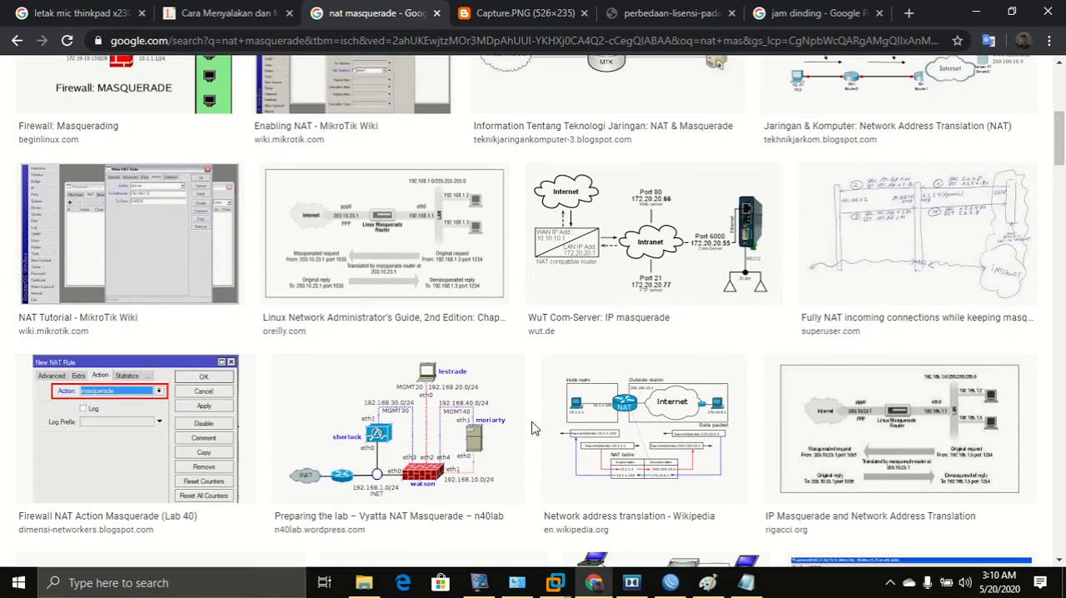
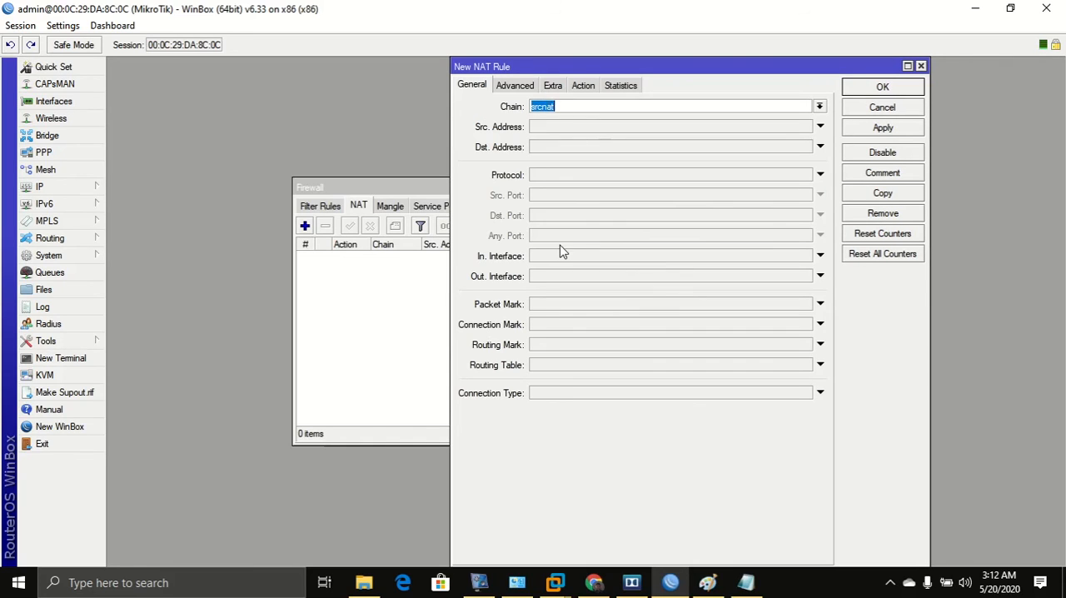
# Set the new srcnat rule's out interface to ether1-public and its action to masquerade.
pyautogui.click(558, 275)
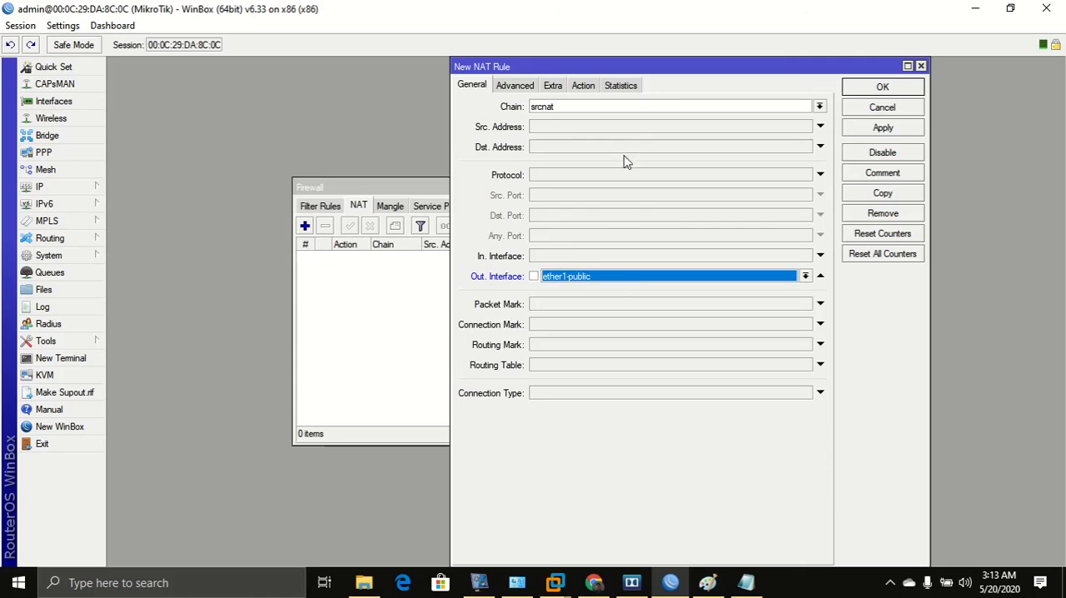
pyautogui.click(587, 86)
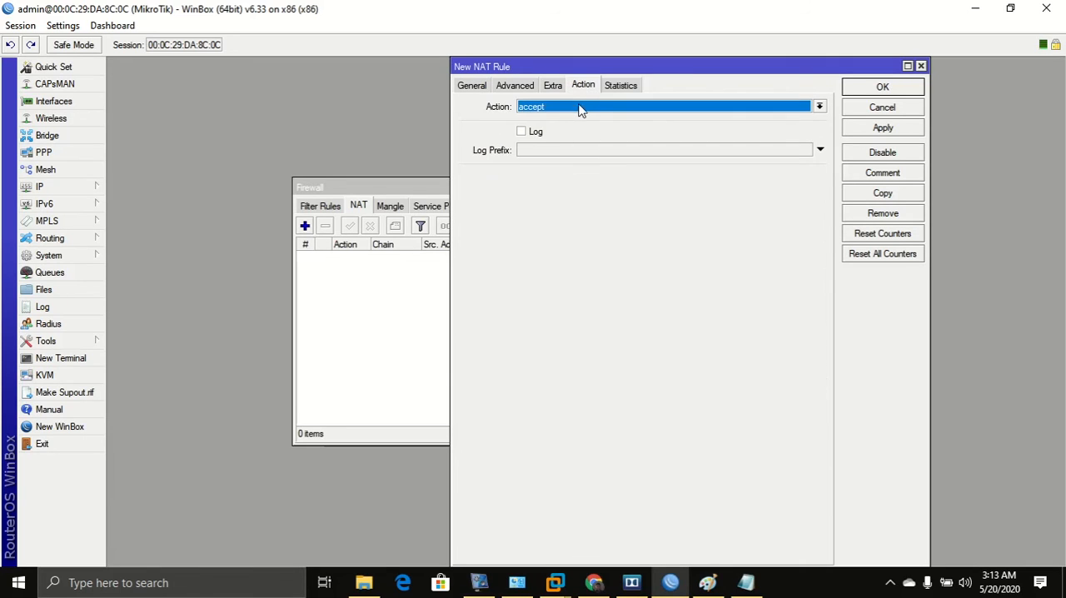
pyautogui.click(580, 108)
pyautogui.click(566, 181)
pyautogui.click(472, 86)
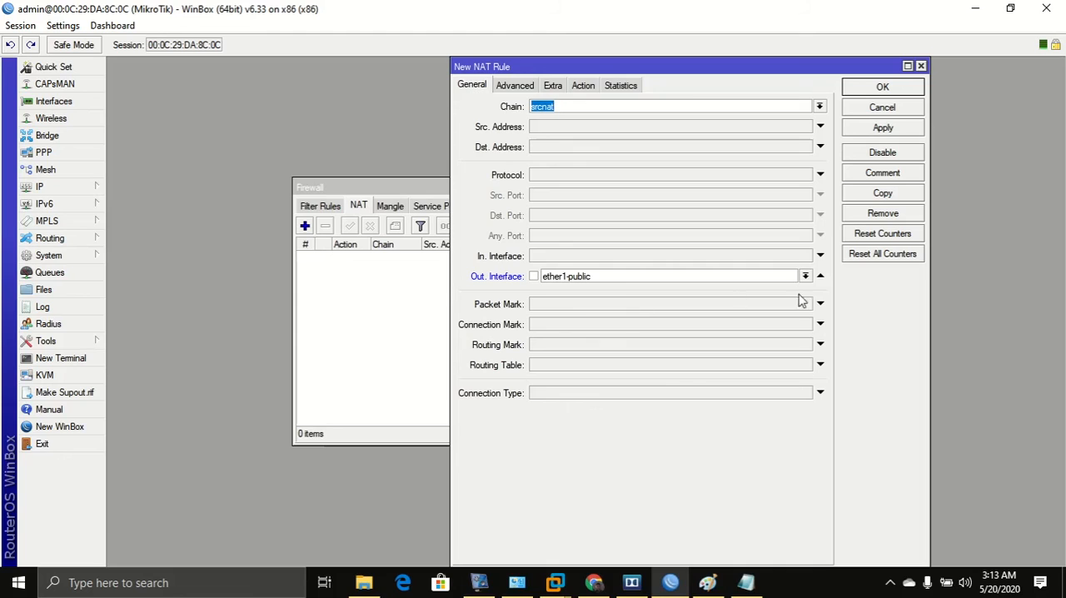
# Remove the out interface condition, keep the masquerade action, and apply and save the NAT rule.
pyautogui.click(820, 278)
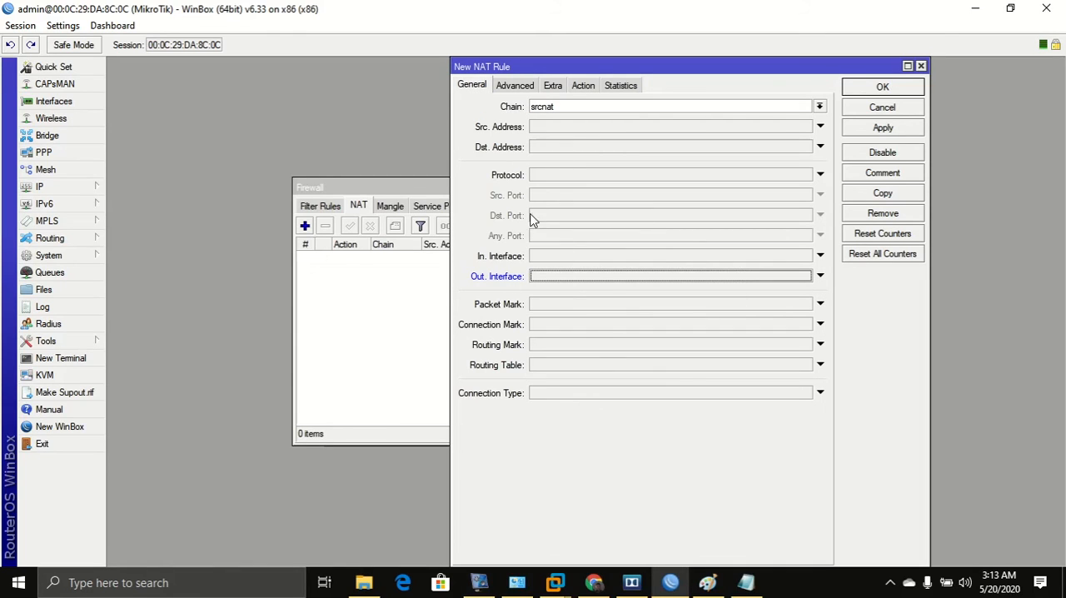
pyautogui.click(589, 86)
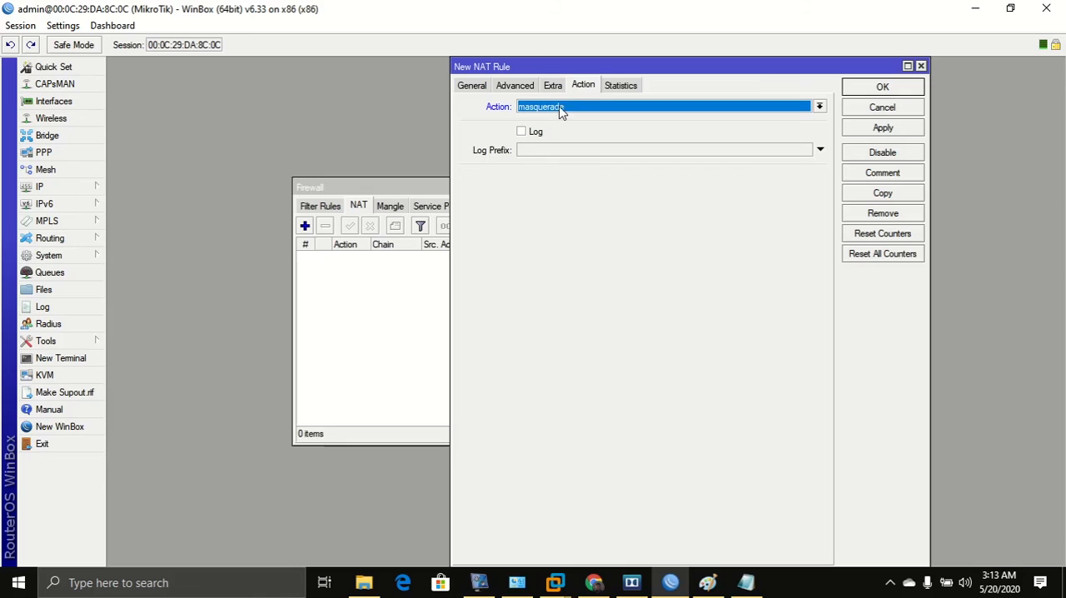
pyautogui.click(560, 114)
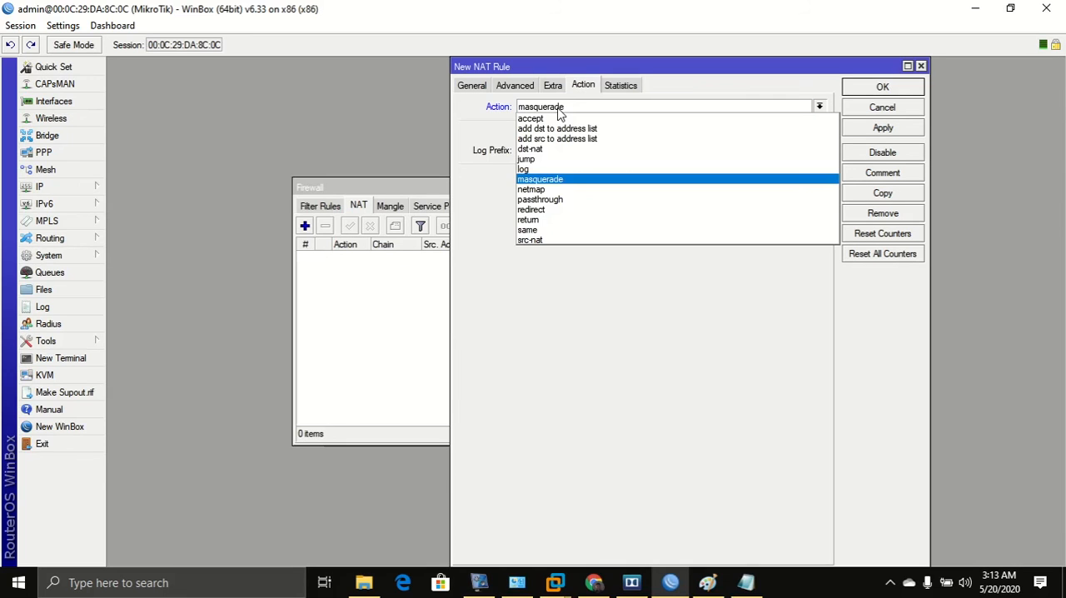
pyautogui.click(542, 180)
pyautogui.click(874, 127)
pyautogui.click(870, 91)
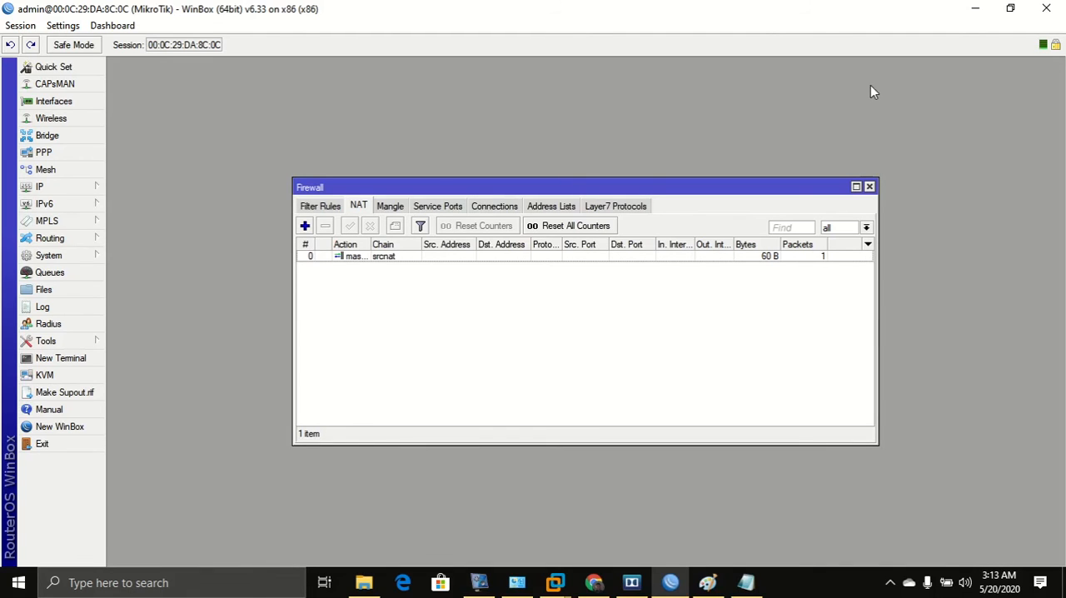
# Switch to Paint and draw red arrows tracing traffic from the PC through the router to the internet cloud.
pyautogui.click(593, 582)
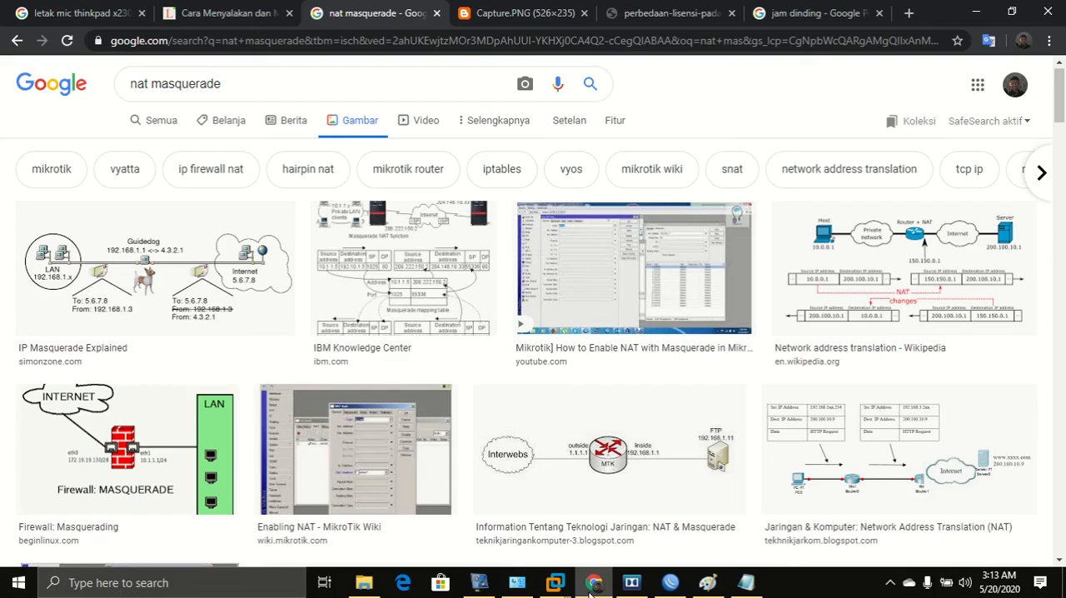
pyautogui.click(707, 582)
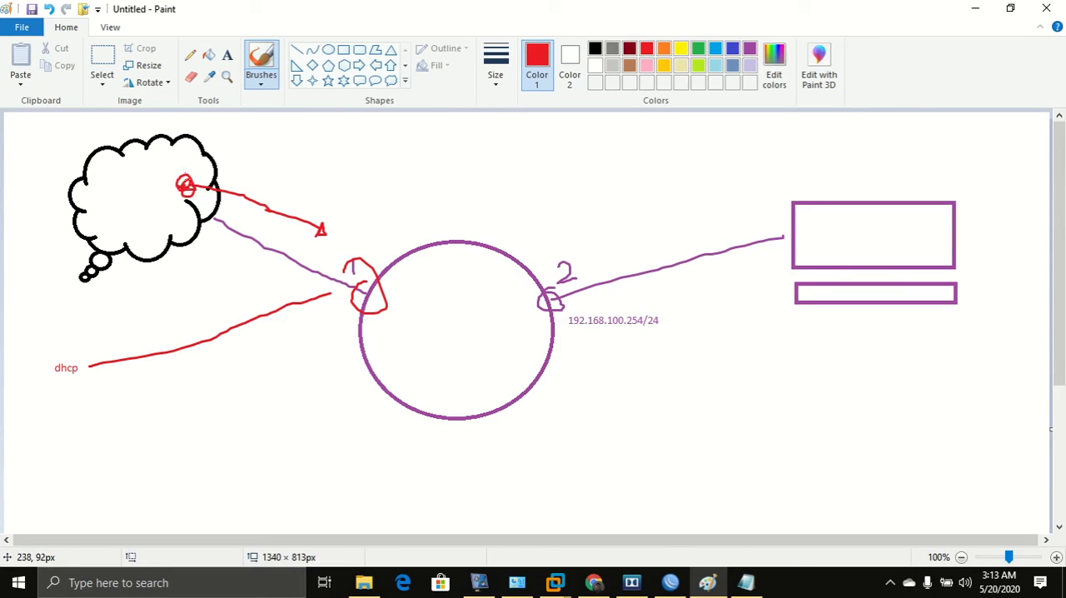
pyautogui.moveTo(190, 190)
pyautogui.mouseDown()
pyautogui.moveTo(326, 248)
pyautogui.moveTo(378, 297)
pyautogui.mouseUp()
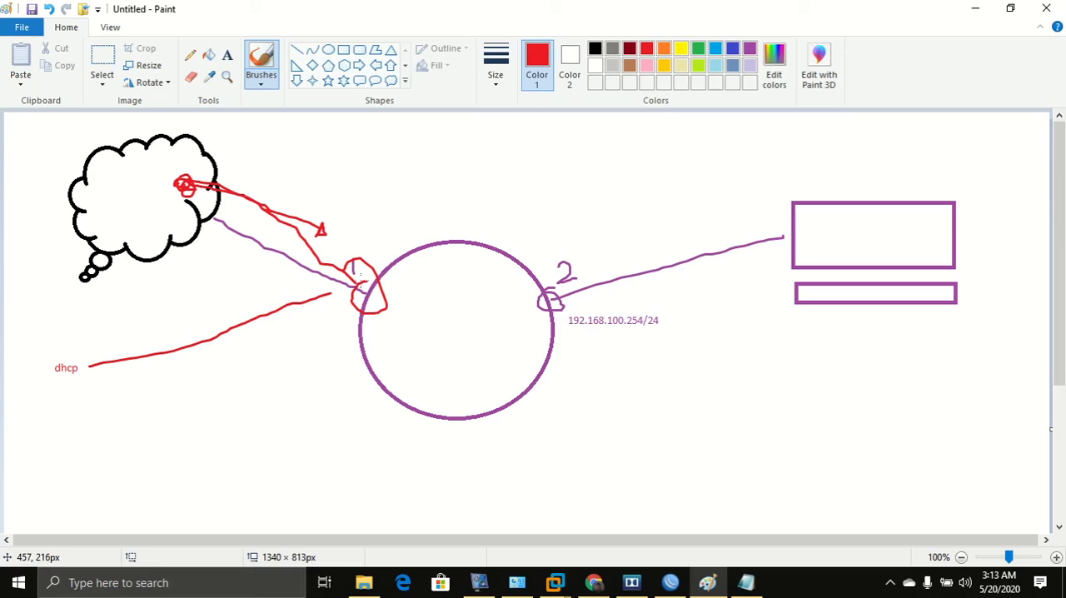
pyautogui.moveTo(544, 309)
pyautogui.mouseDown()
pyautogui.moveTo(535, 305)
pyautogui.moveTo(726, 184)
pyautogui.moveTo(757, 204)
pyautogui.mouseUp()
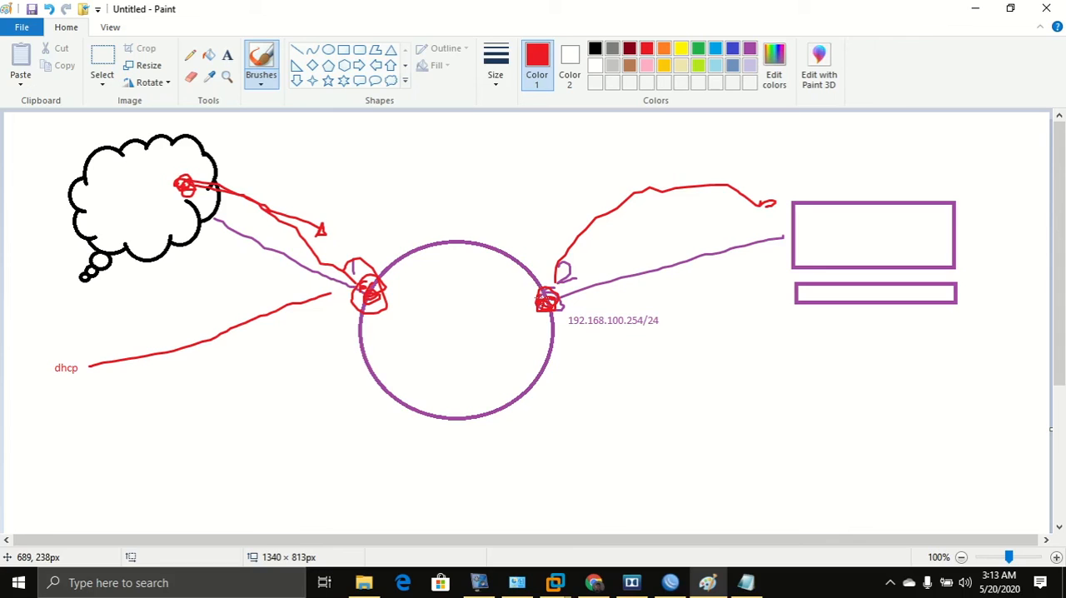
pyautogui.moveTo(542, 298)
pyautogui.mouseDown()
pyautogui.moveTo(606, 230)
pyautogui.moveTo(775, 190)
pyautogui.mouseUp()
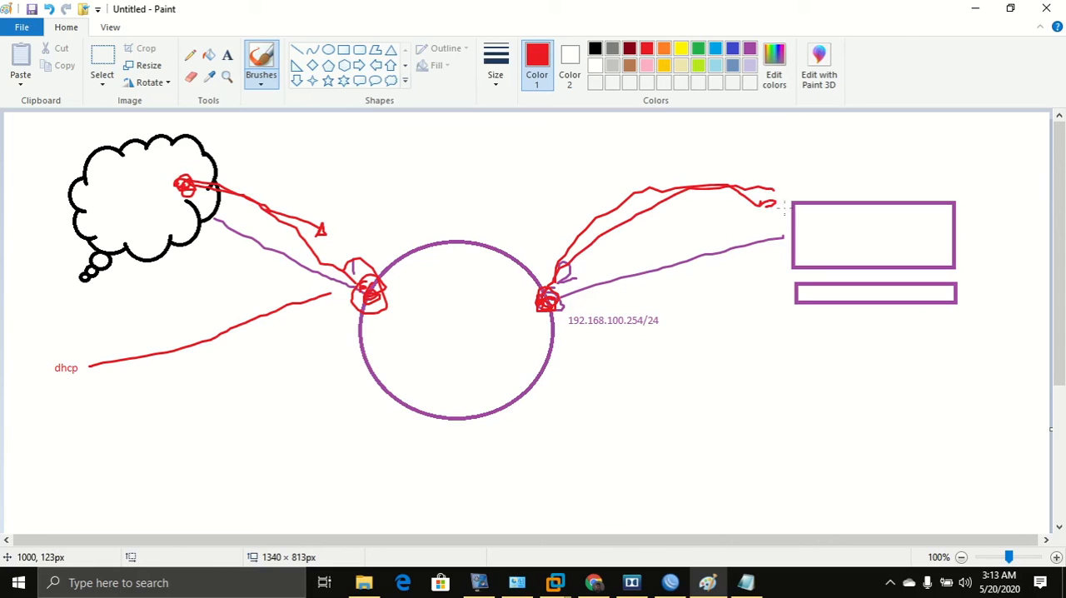
pyautogui.moveTo(867, 230); pyautogui.dragTo(871, 235)
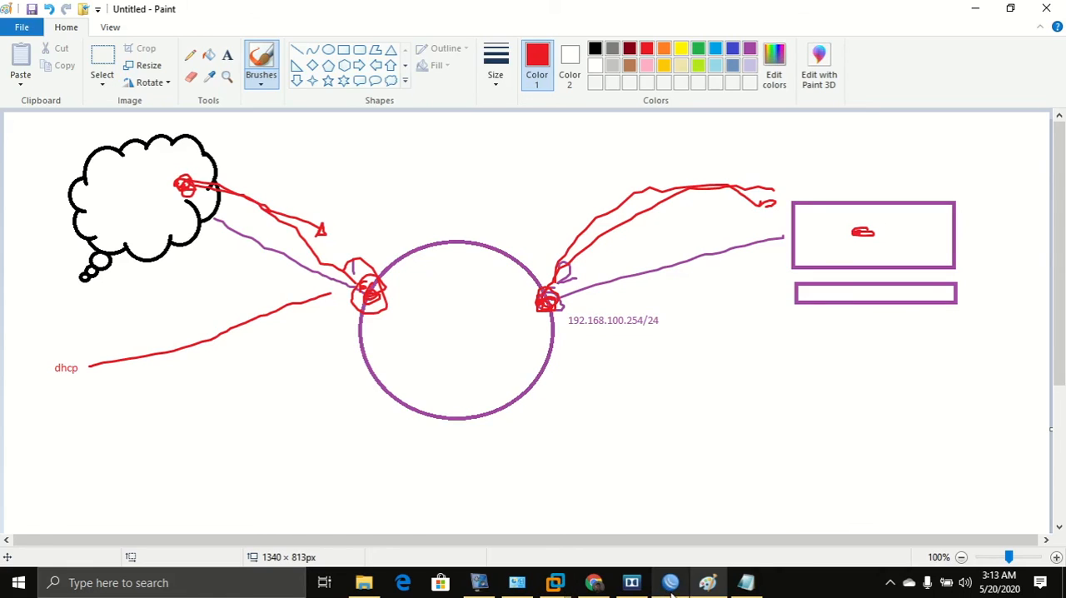
# Return to WinBox and open the IP Addresses list.
pyautogui.click(671, 584)
pyautogui.click(80, 188)
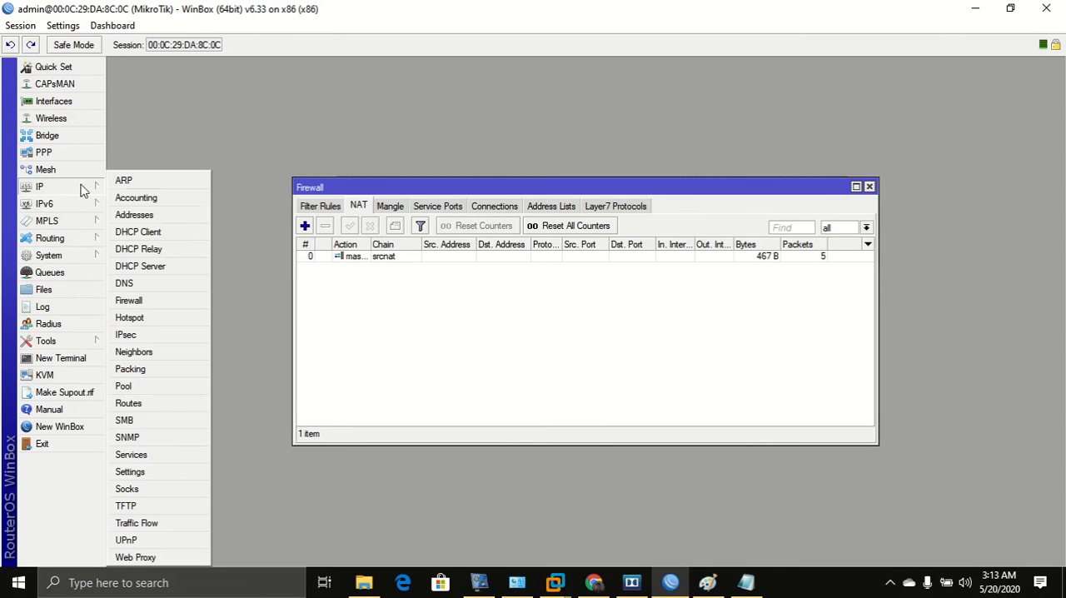
pyautogui.click(134, 214)
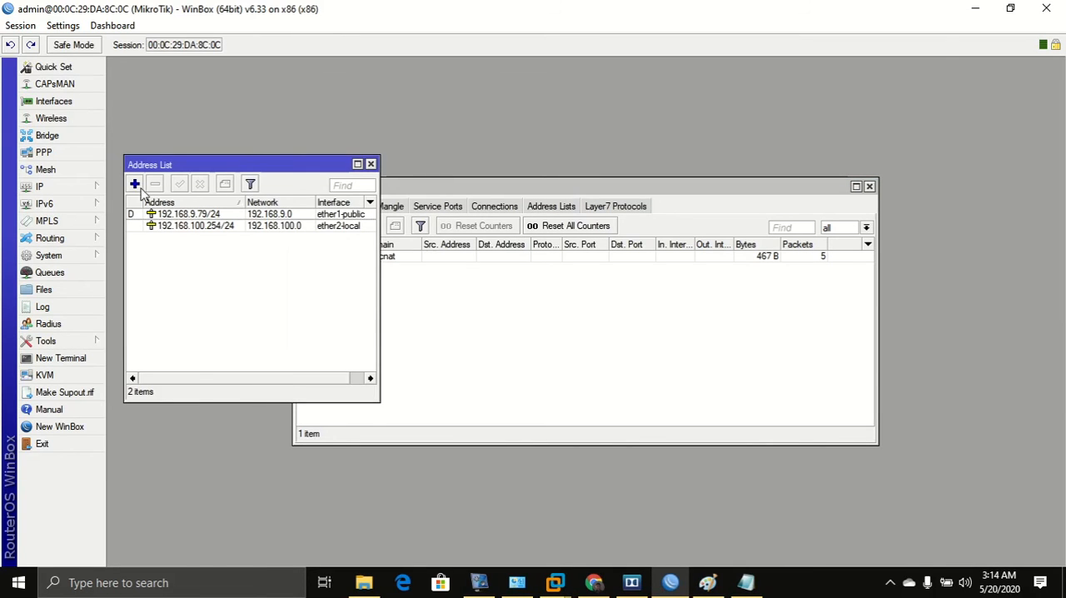
pyautogui.click(134, 184)
pyautogui.click(439, 160)
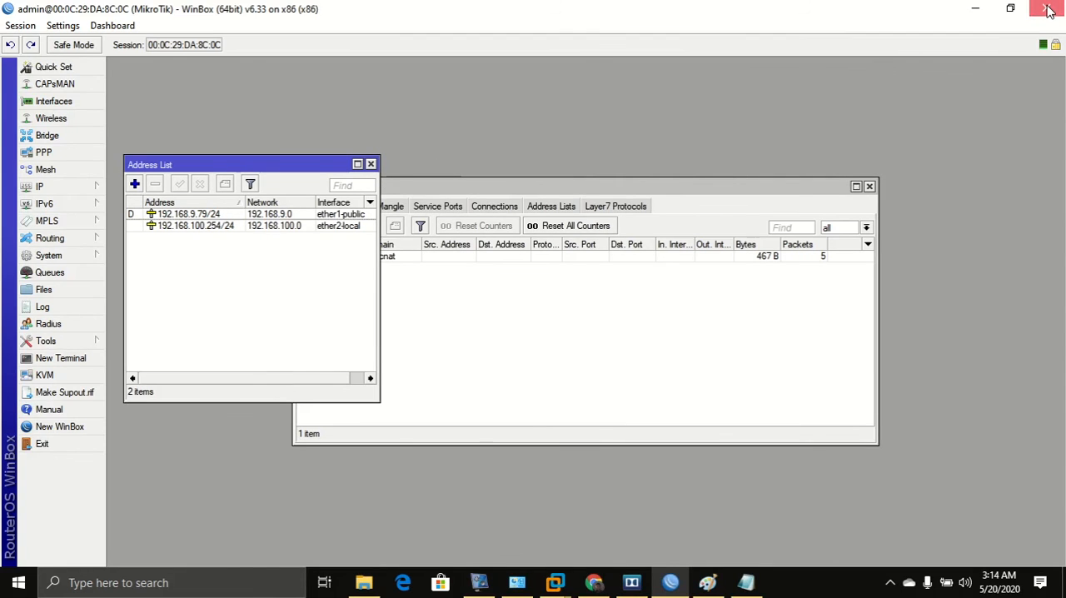
# Close WinBox and minimize the open windows down to the desktop.
pyautogui.click(1046, 8)
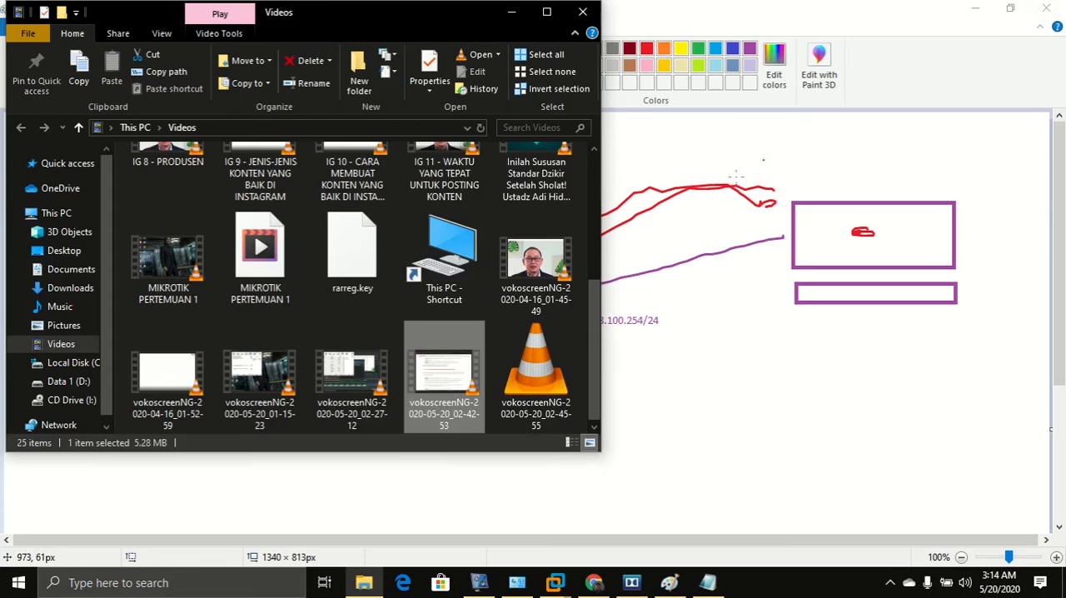
pyautogui.click(511, 12)
pyautogui.click(970, 13)
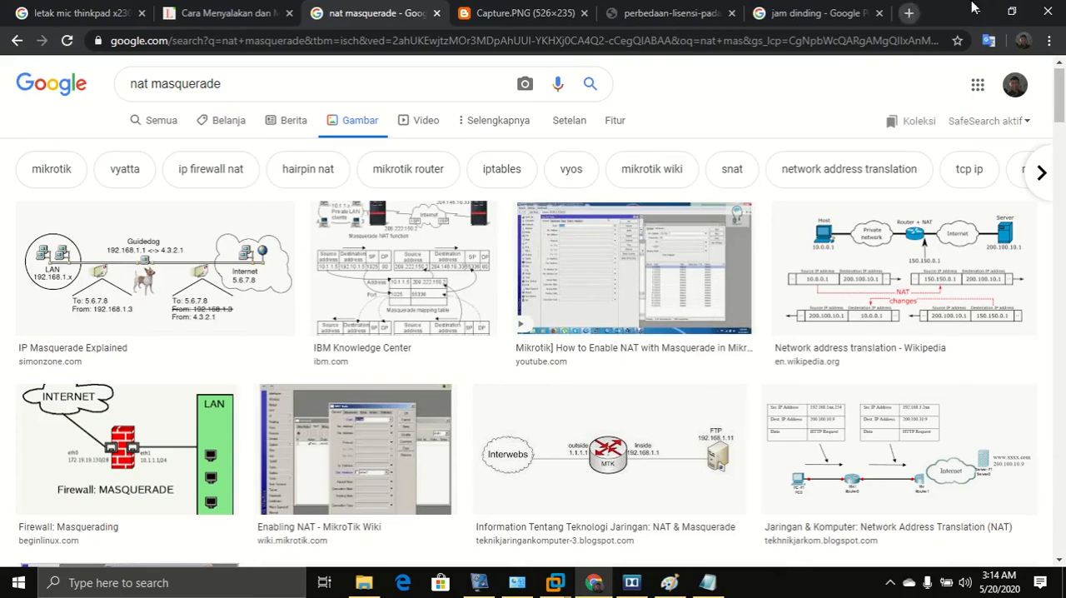
pyautogui.click(974, 14)
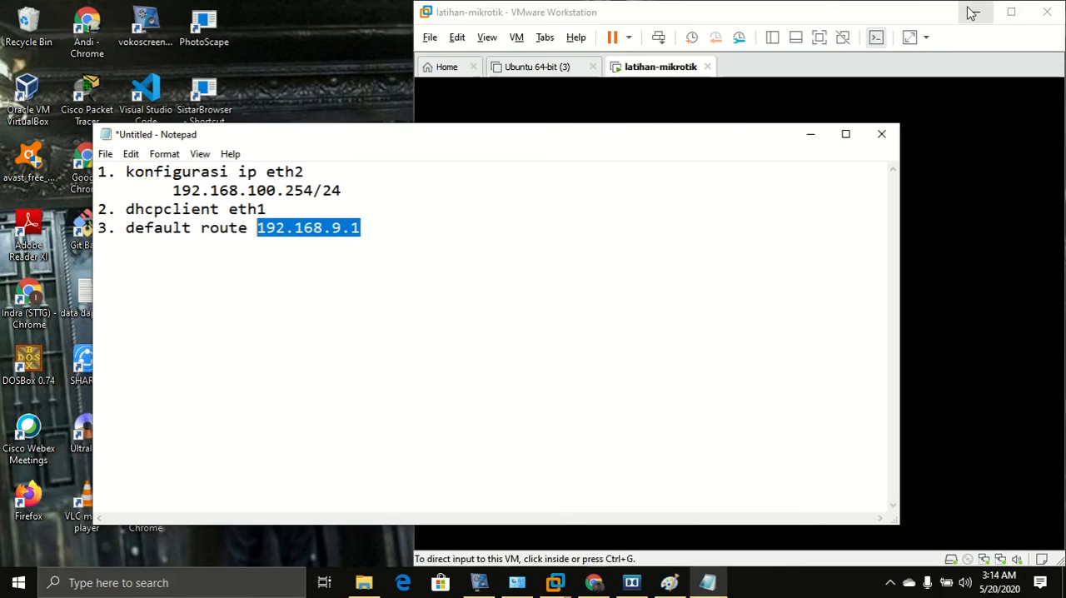
pyautogui.click(810, 139)
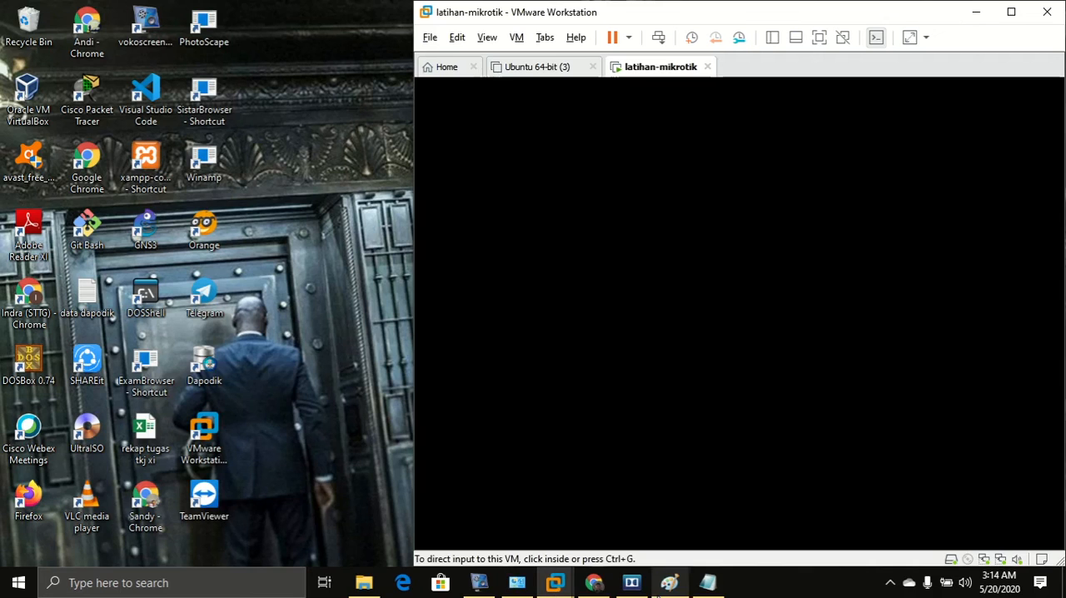
# Open the SOFTWARE WINDOWS folder on drive D: in File Explorer and launch winbox64.
pyautogui.click(364, 583)
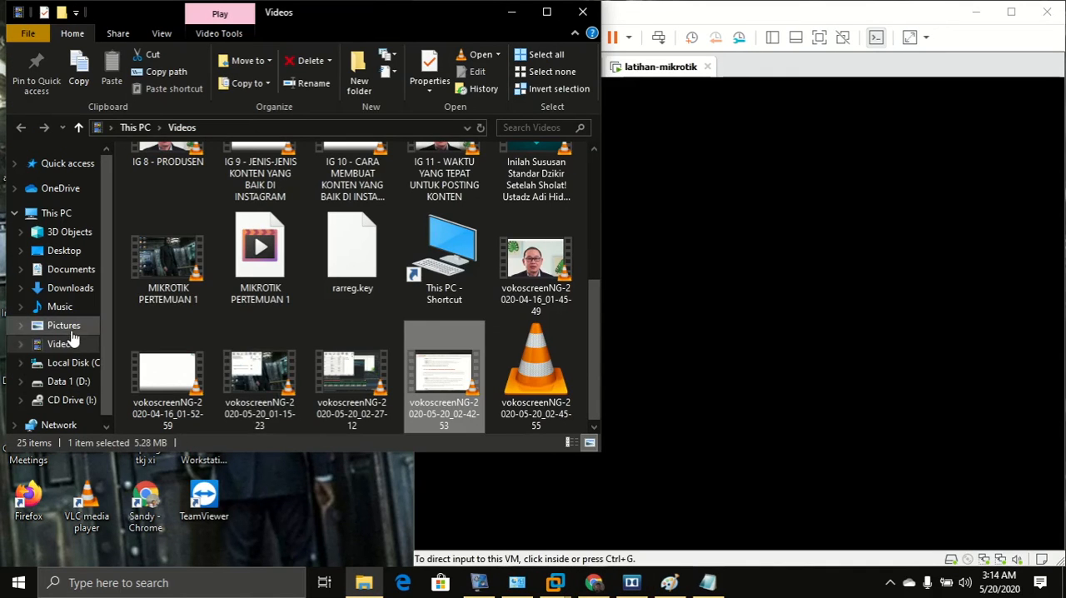
pyautogui.click(70, 381)
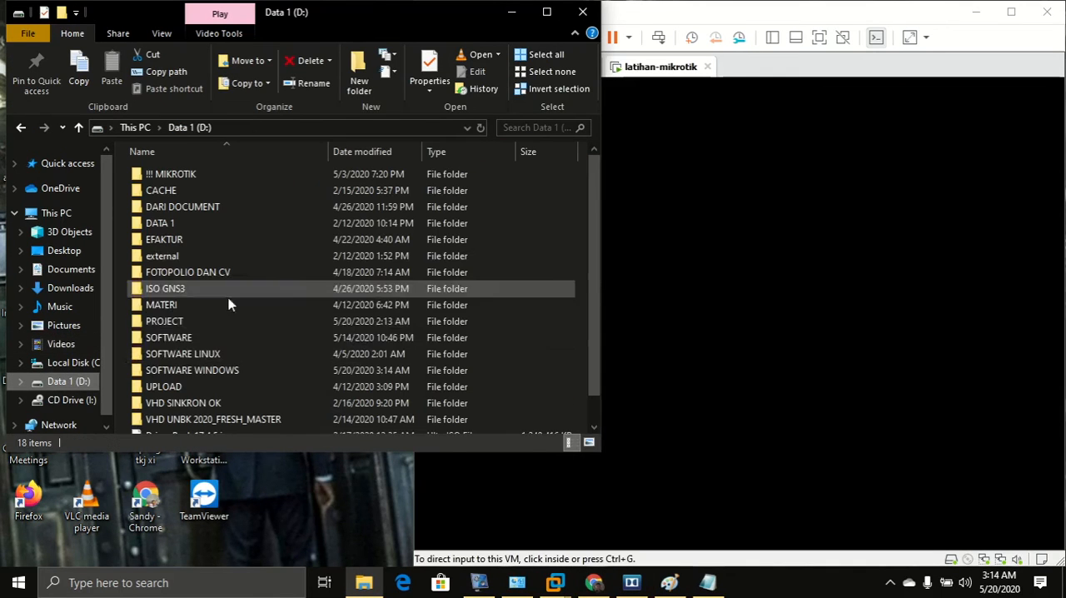
pyautogui.doubleClick(173, 372)
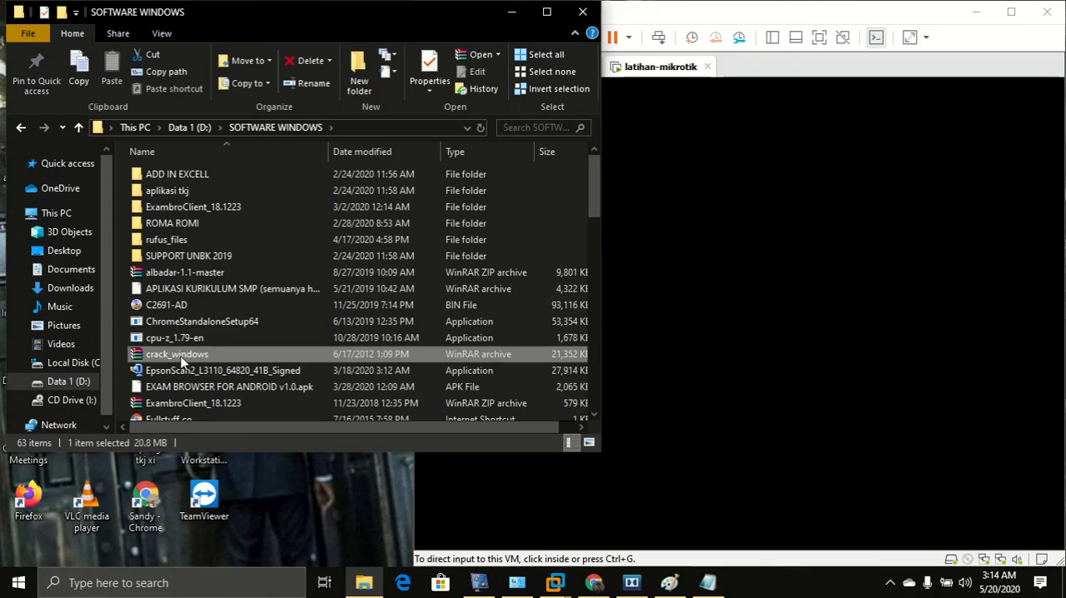
pyautogui.write('winbox64')
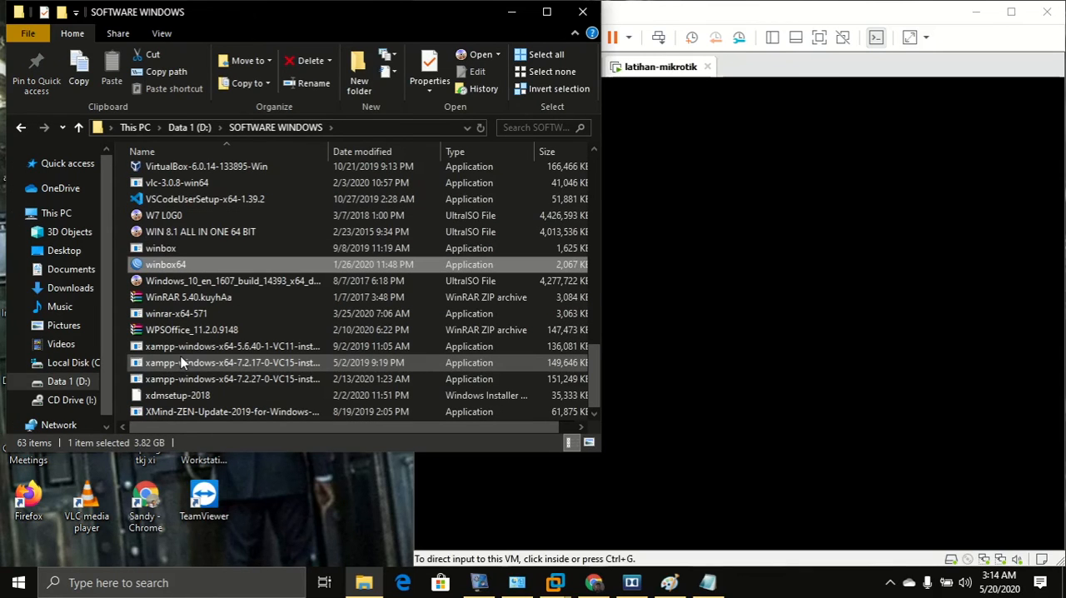
pyautogui.press('Return')
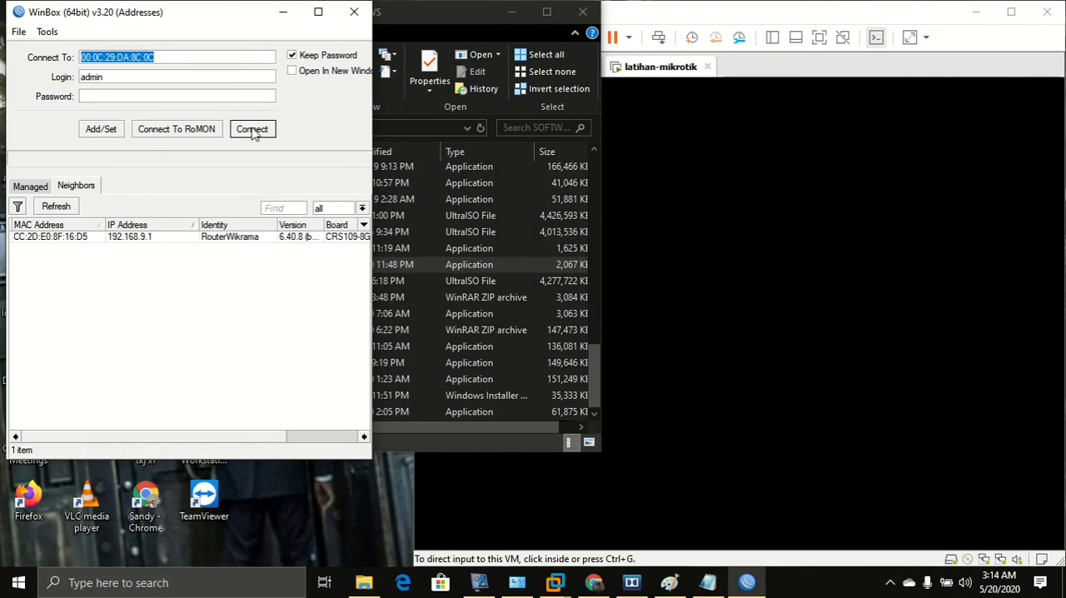
# Compare the two discovered neighbor routers listed in the WinBox login window.
pyautogui.click(95, 249)
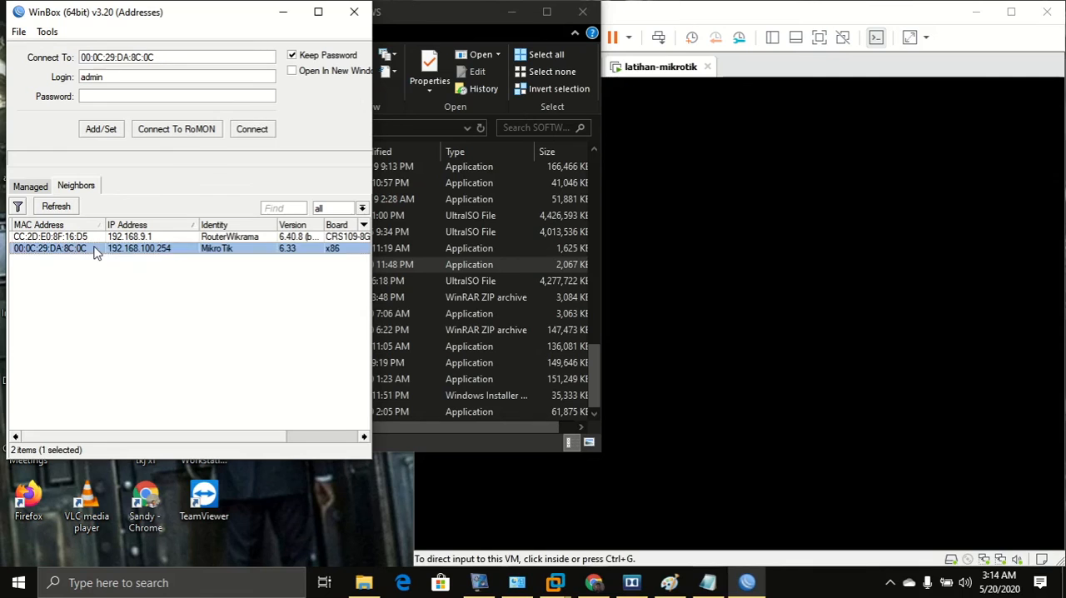
pyautogui.click(152, 239)
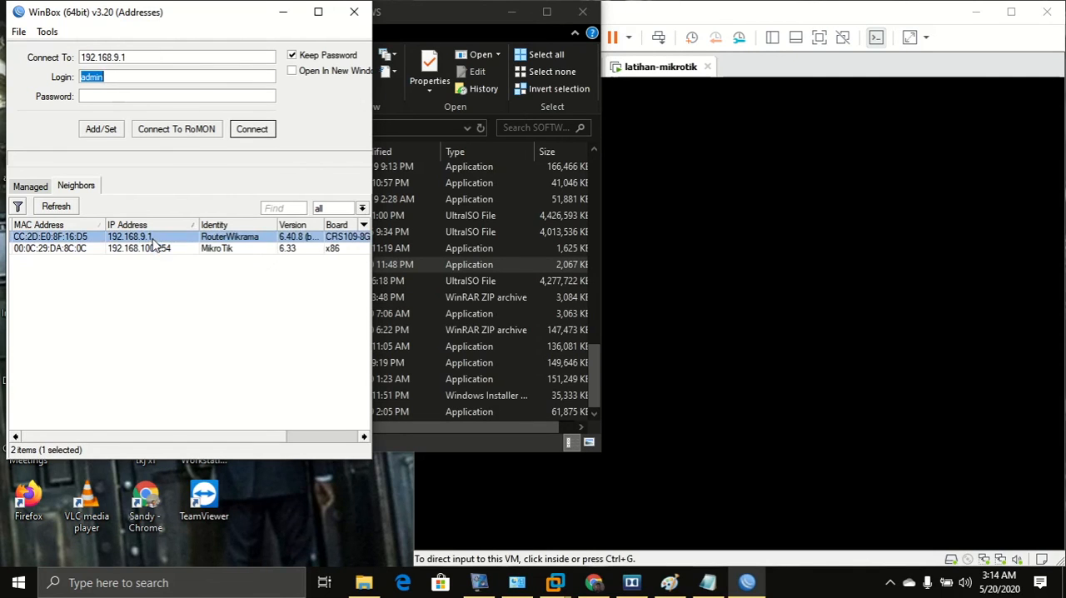
pyautogui.click(106, 249)
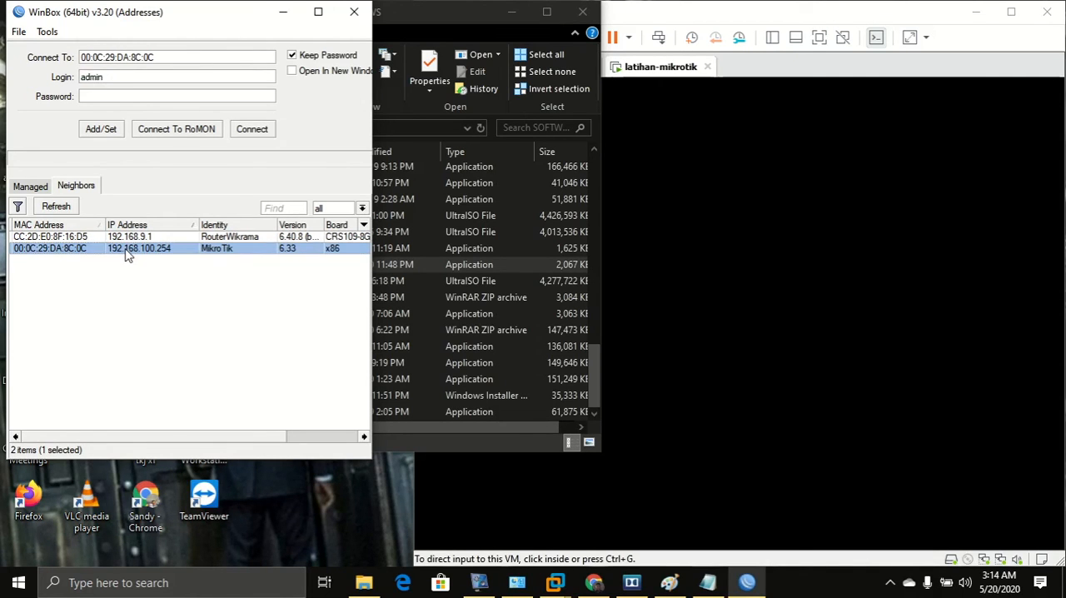
pyautogui.click(127, 251)
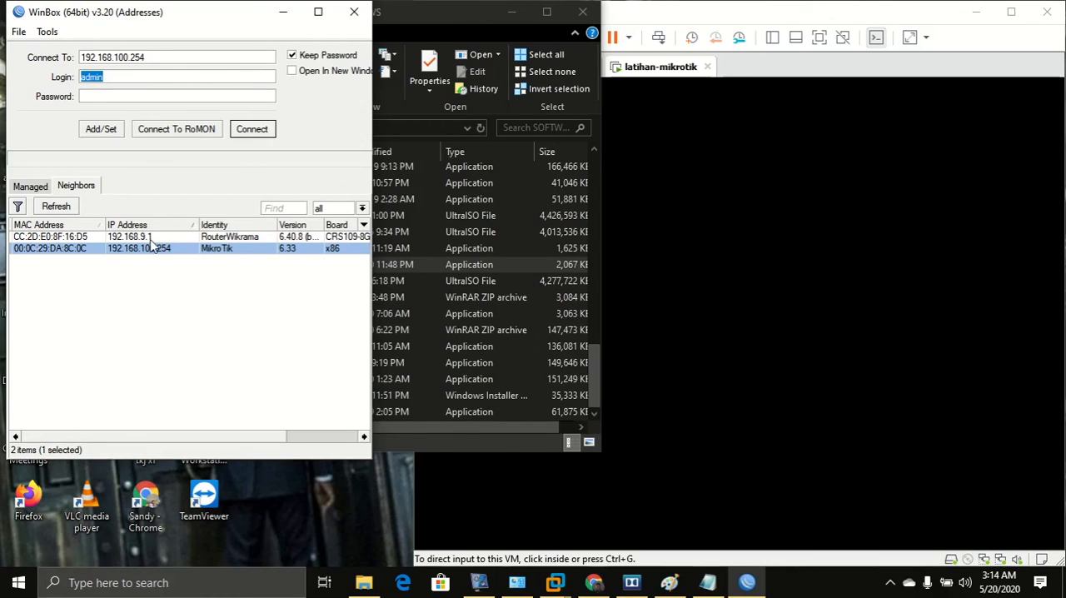
pyautogui.click(73, 252)
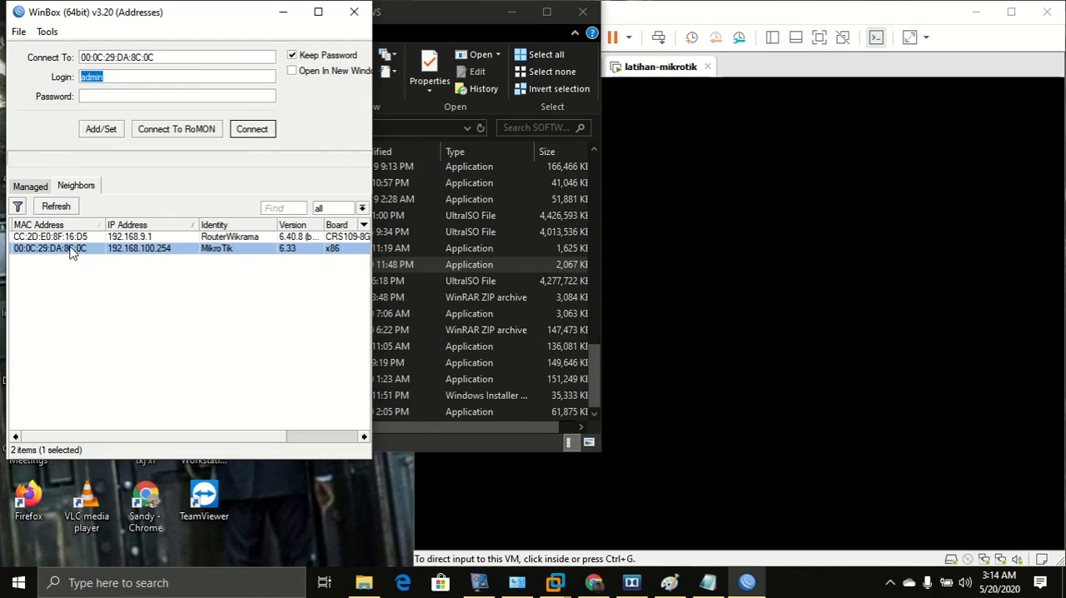
pyautogui.click(129, 56)
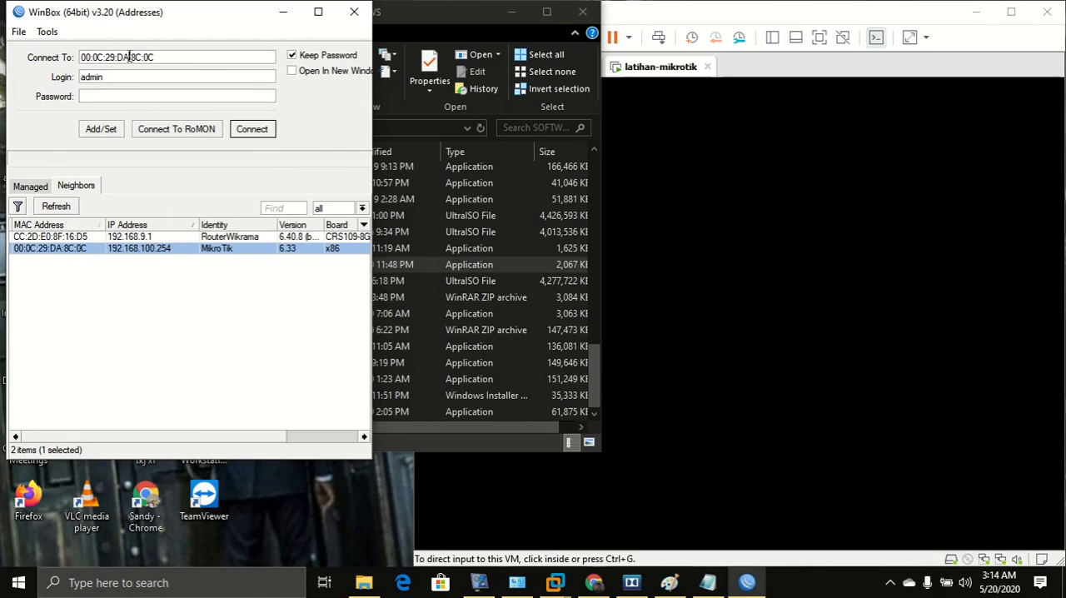
pyautogui.click(155, 248)
pyautogui.click(246, 130)
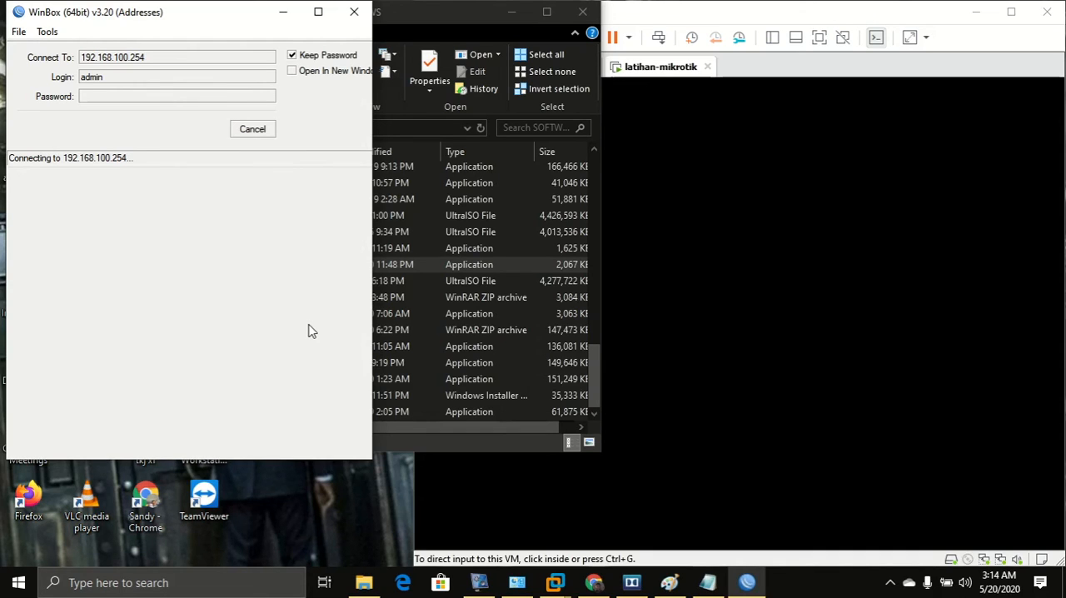
pyautogui.click(254, 132)
# Connect to the MikroTik router by its MAC address as admin and bring its session window forward.
pyautogui.click(75, 248)
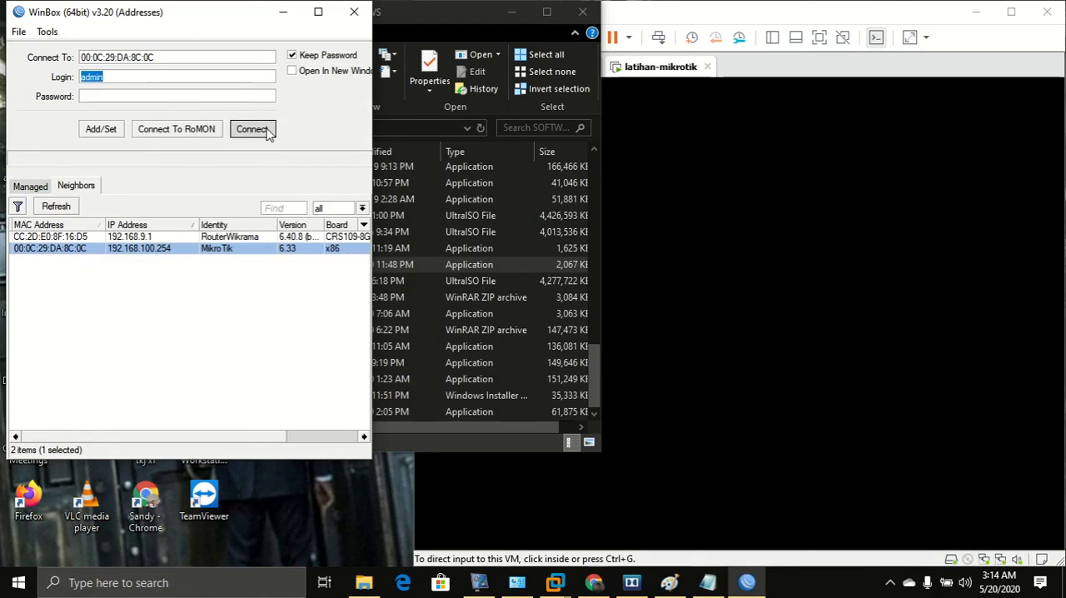
pyautogui.click(254, 129)
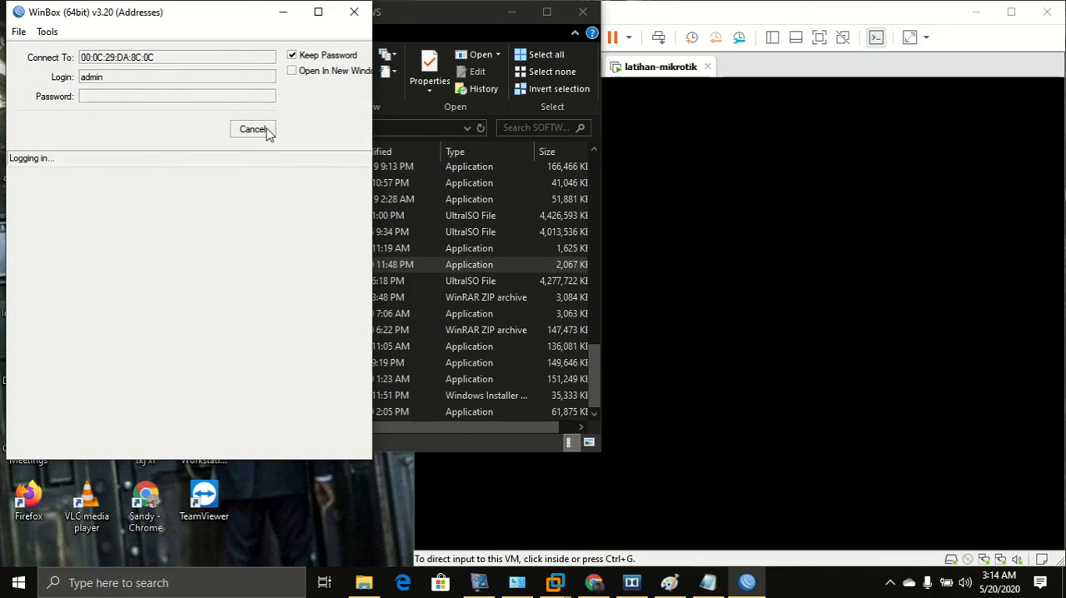
pyautogui.click(599, 18)
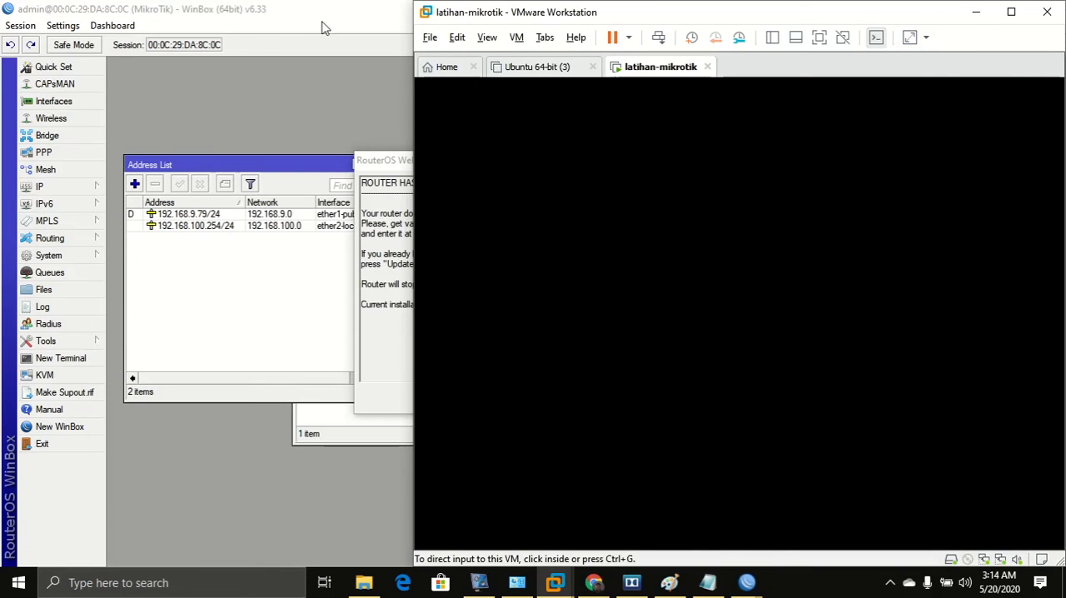
pyautogui.click(326, 20)
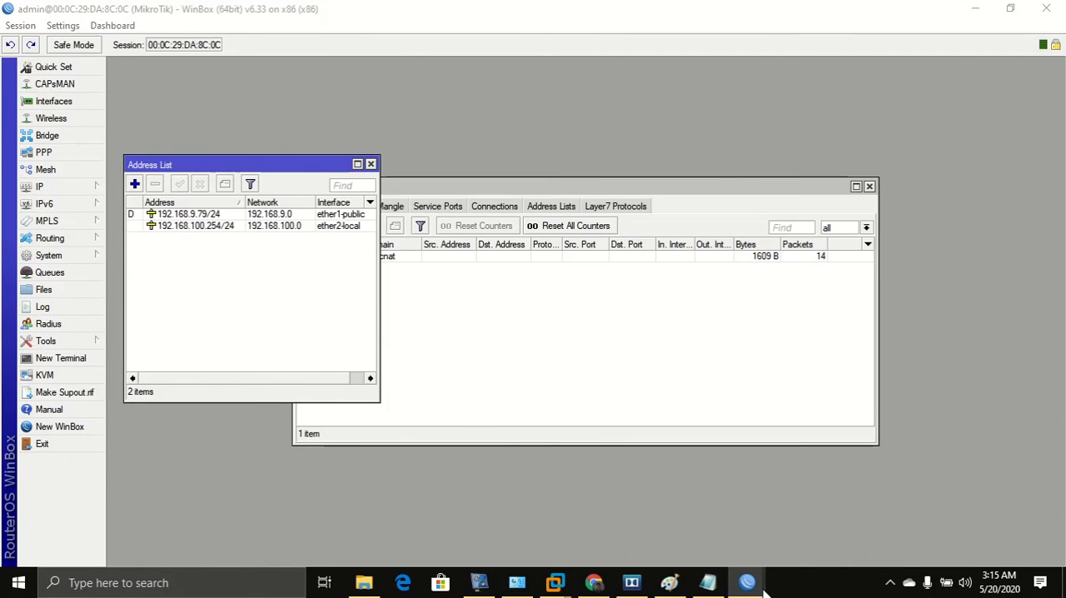
# Close the Address List and Firewall windows.
pyautogui.moveTo(747, 582)
pyautogui.click(884, 504)
pyautogui.click(679, 398)
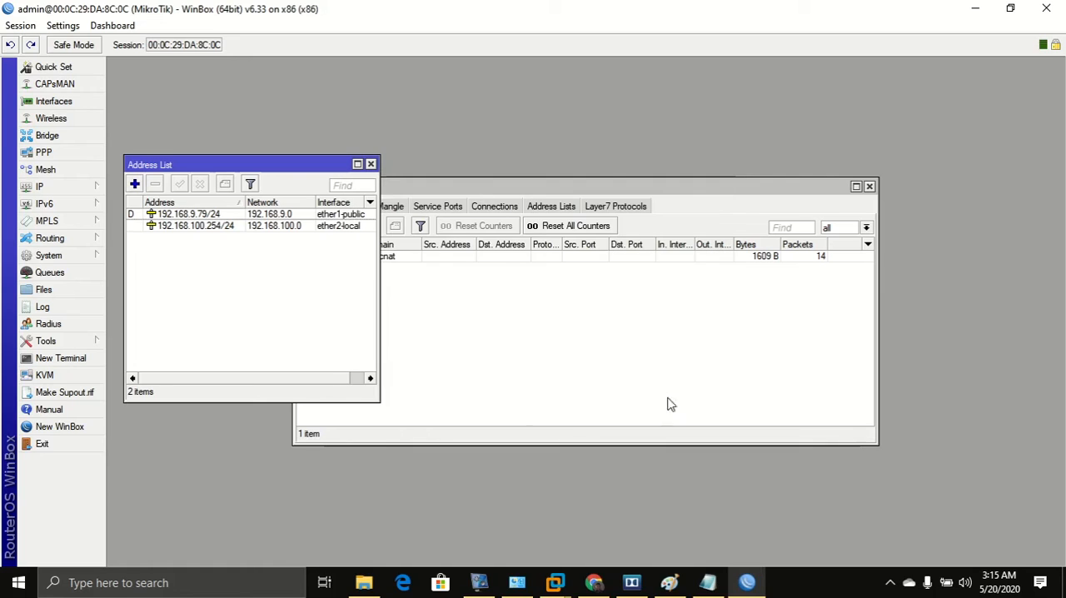
pyautogui.click(369, 163)
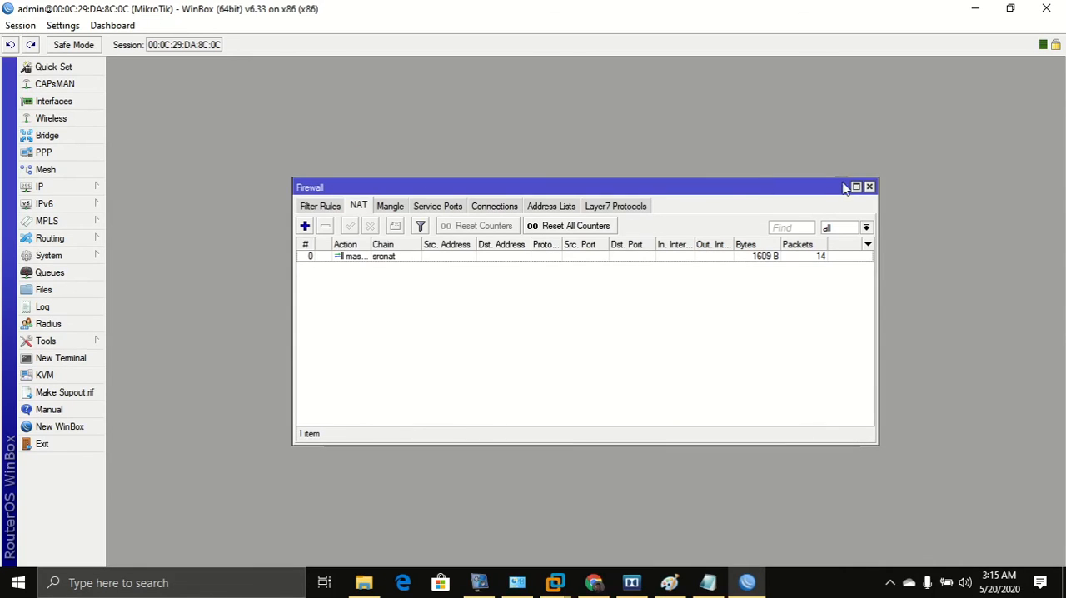
pyautogui.click(869, 187)
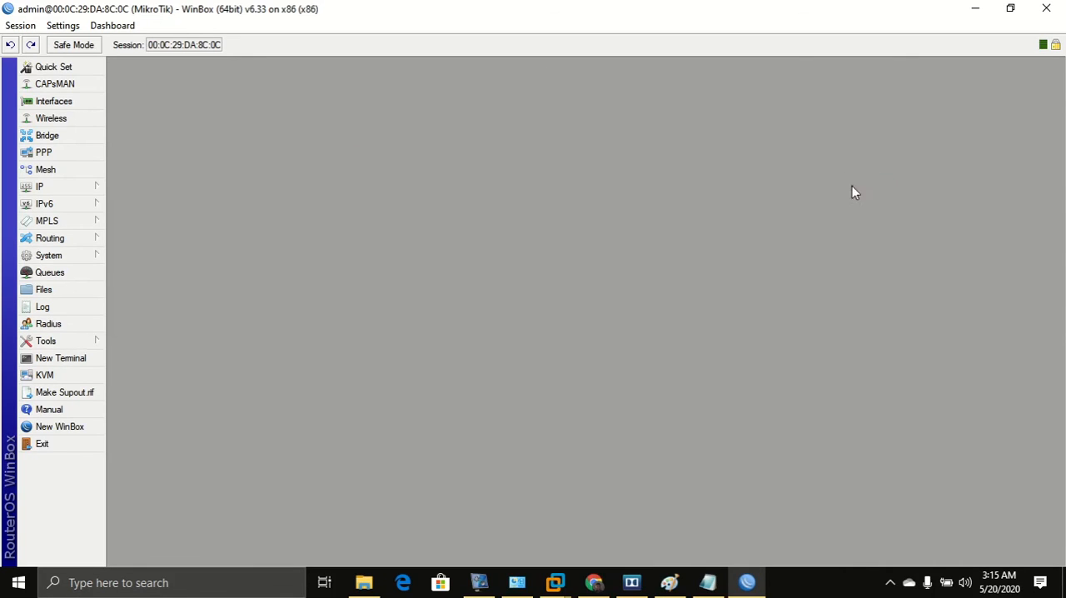
# Open the DHCP Server list, start DHCP Setup and choose ether2-local as the server interface.
pyautogui.click(81, 193)
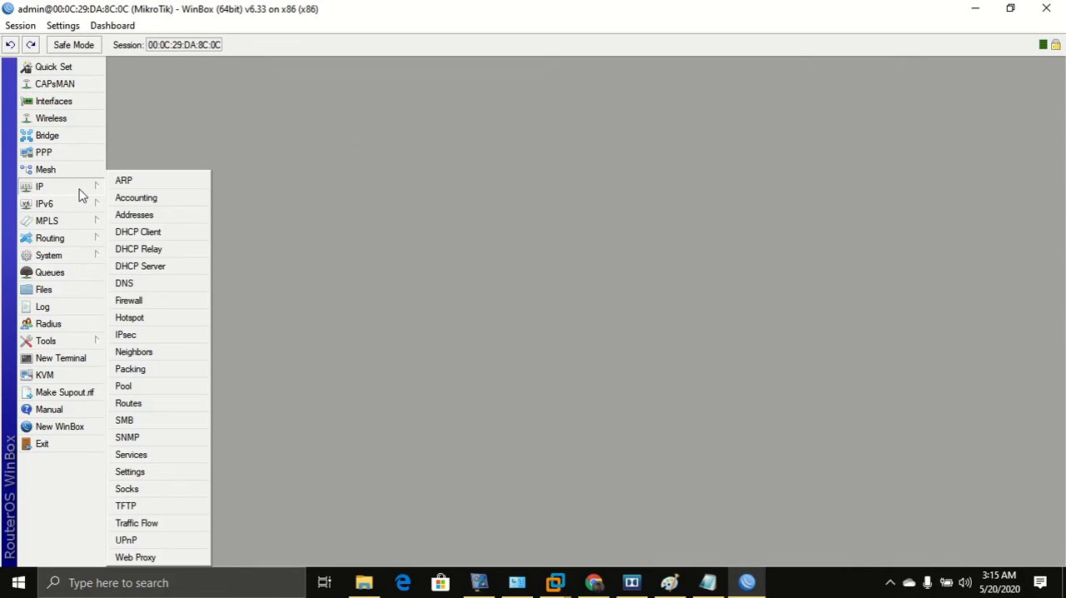
pyautogui.click(148, 266)
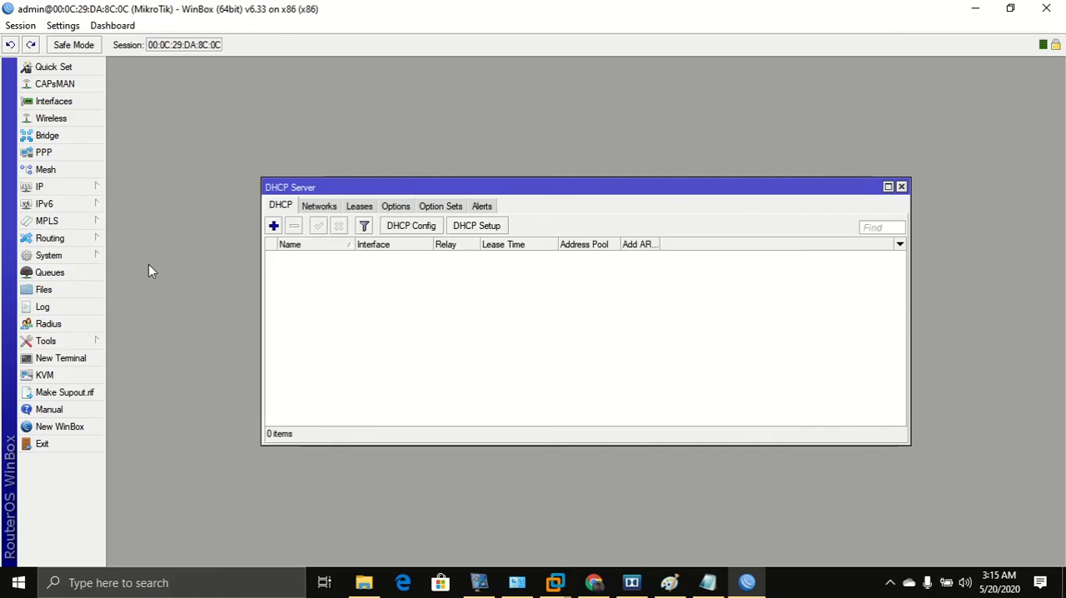
pyautogui.click(472, 228)
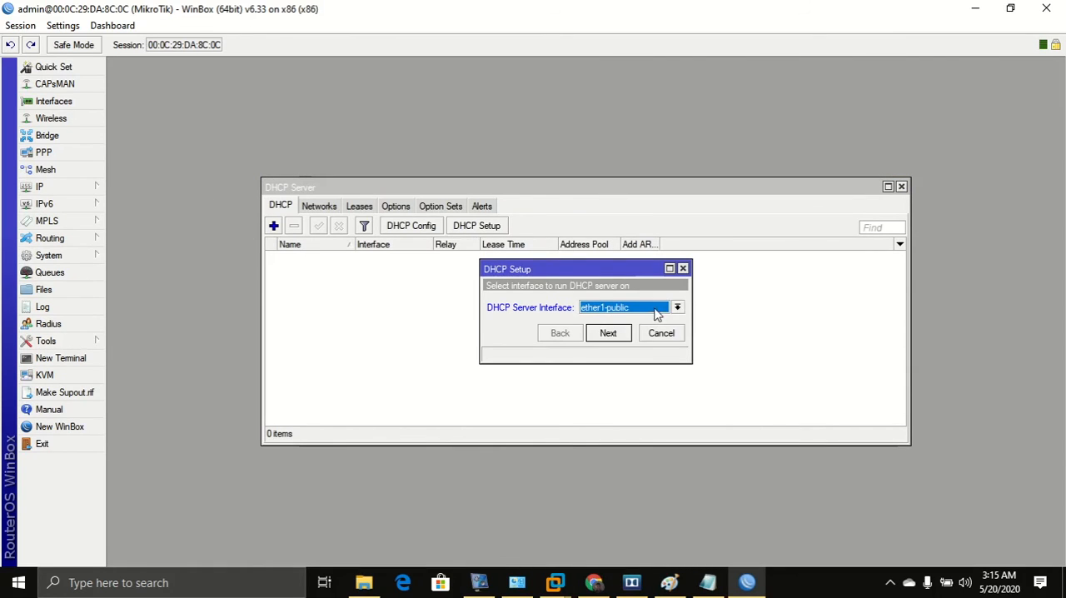
pyautogui.click(657, 313)
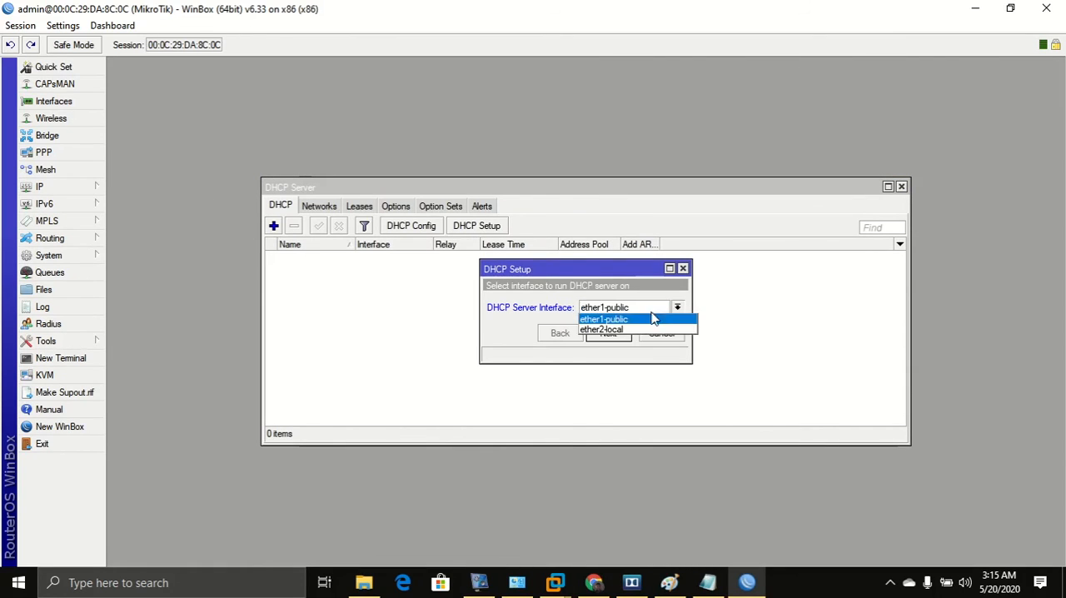
pyautogui.click(606, 330)
# Switch to the Paint network drawing, maximize it to review it, and return to WinBox.
pyautogui.click(669, 582)
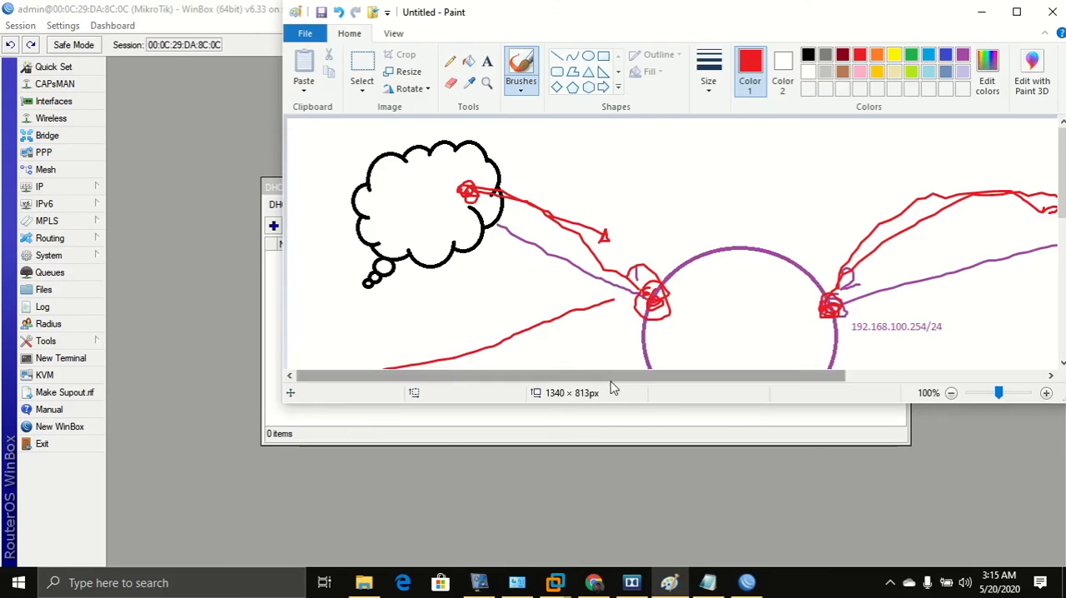
pyautogui.click(1015, 12)
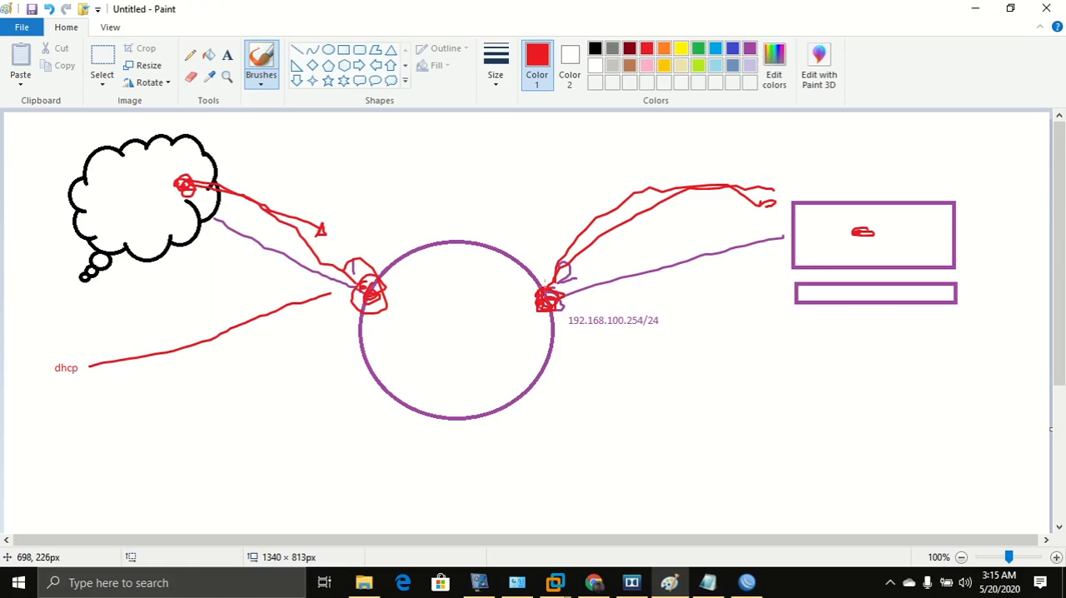
pyautogui.click(754, 585)
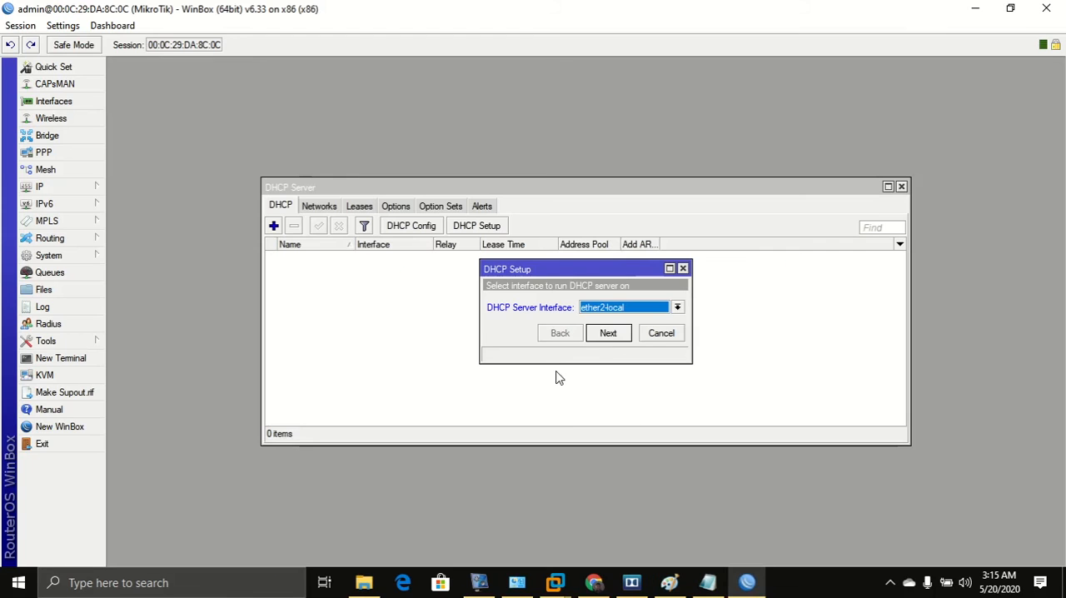
# Keep gateway 192.168.100.254 and set the addresses to give out to 192.168.100.10-192.168.100.200.
pyautogui.click(609, 334)
pyautogui.click(608, 334)
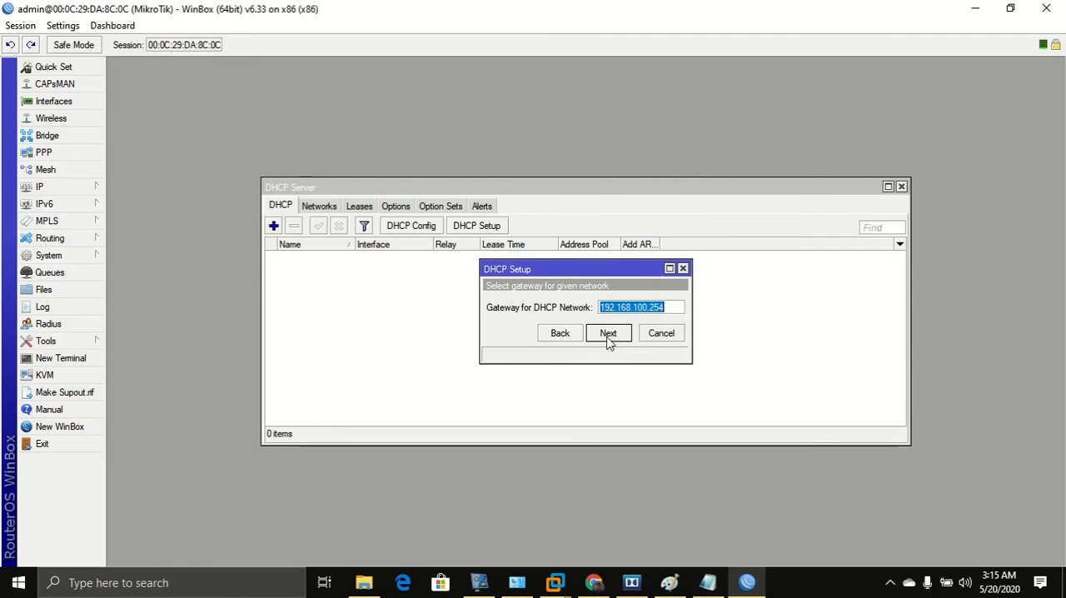
pyautogui.click(609, 333)
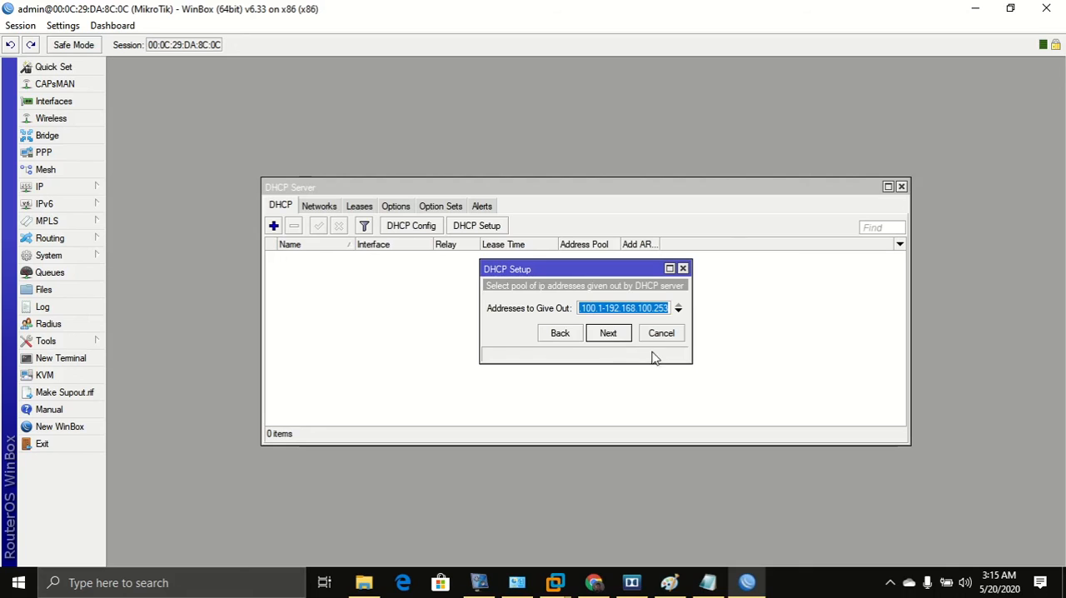
pyautogui.moveTo(691, 362); pyautogui.dragTo(822, 432)
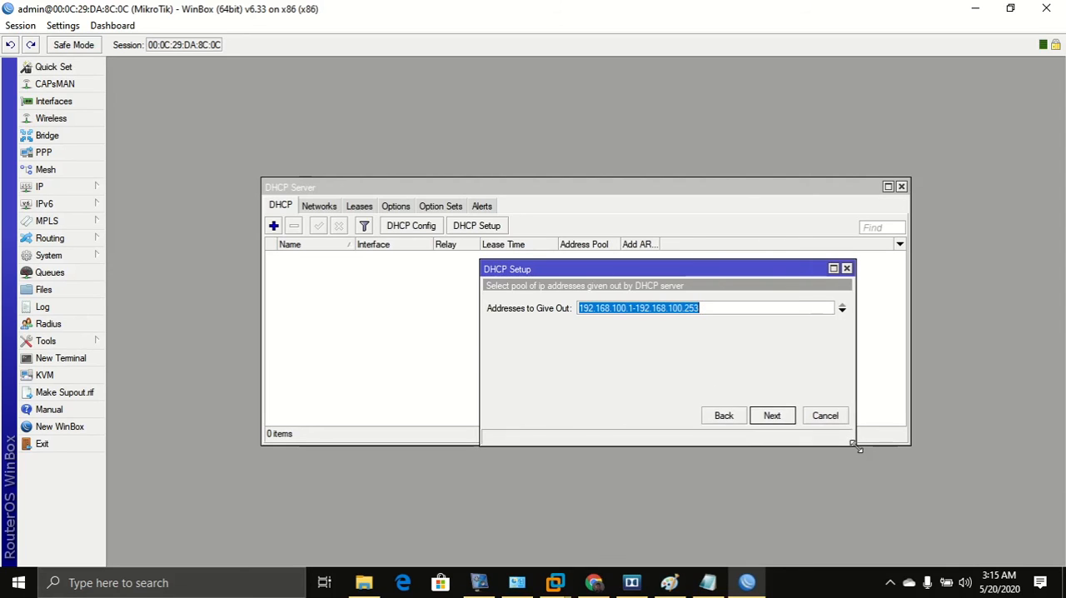
pyautogui.click(634, 312)
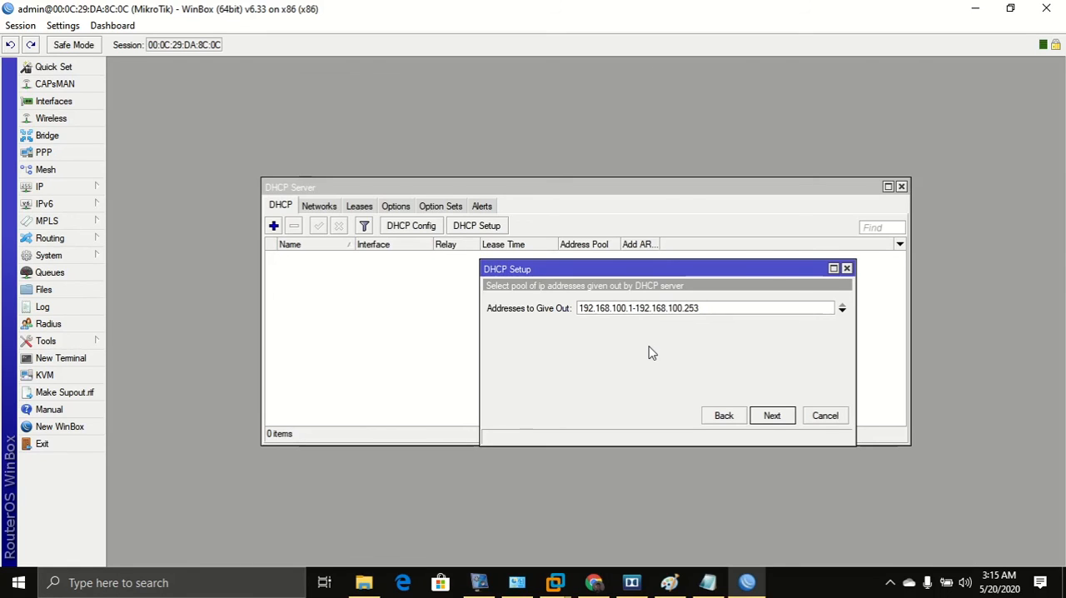
pyautogui.write('0')
pyautogui.moveTo(729, 306); pyautogui.dragTo(697, 307)
pyautogui.write('200')
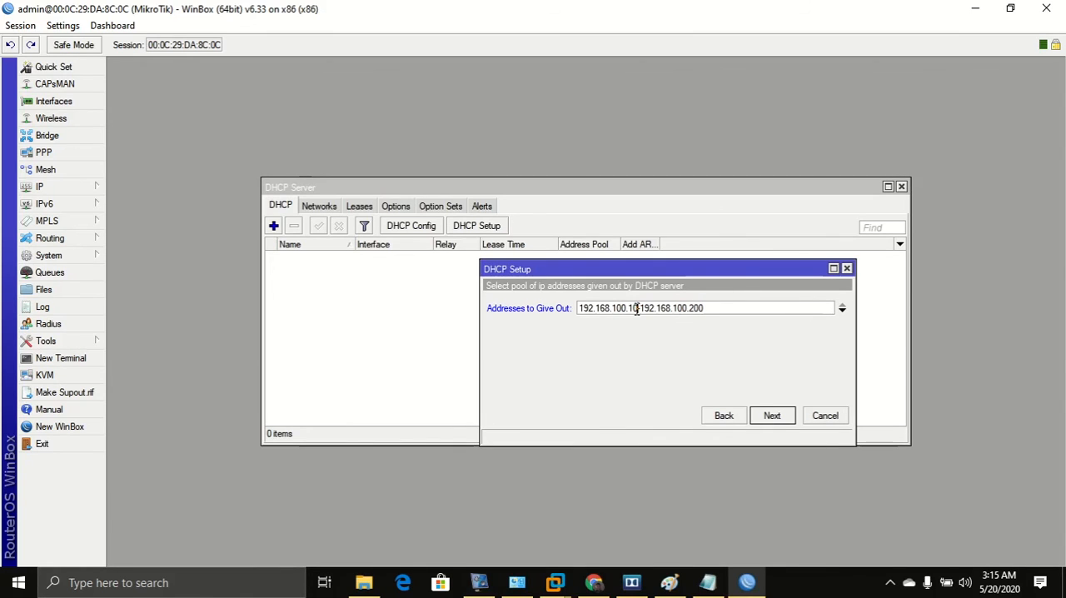
pyautogui.moveTo(712, 308); pyautogui.dragTo(691, 314)
# Remove 192.168.9.1 from the DHCP DNS servers, keeping 8.8.8.8 and 8.8.4.4.
pyautogui.click(771, 421)
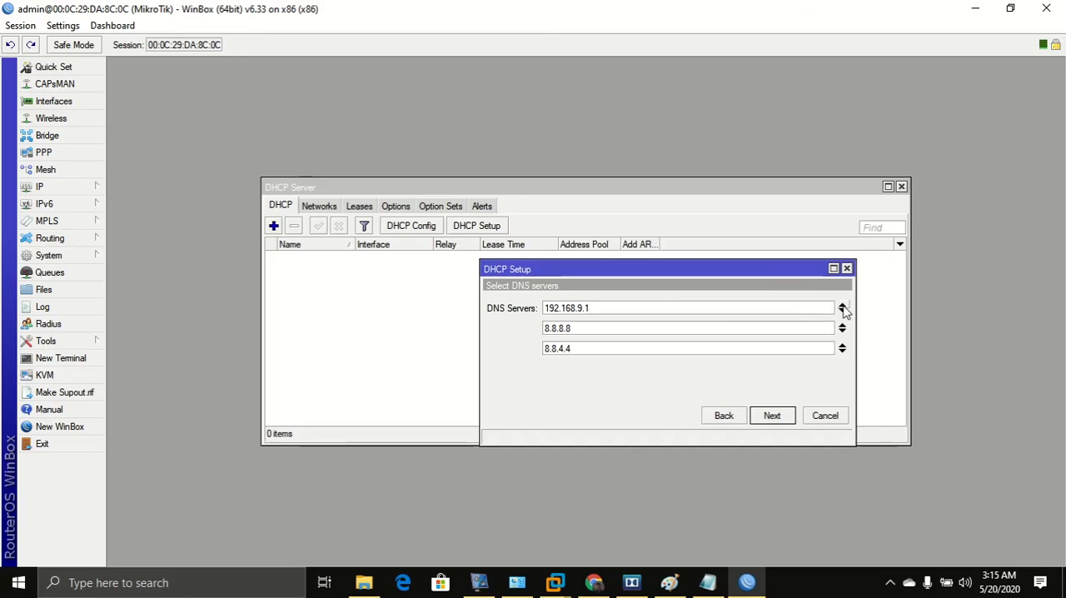
pyautogui.click(841, 309)
pyautogui.click(771, 415)
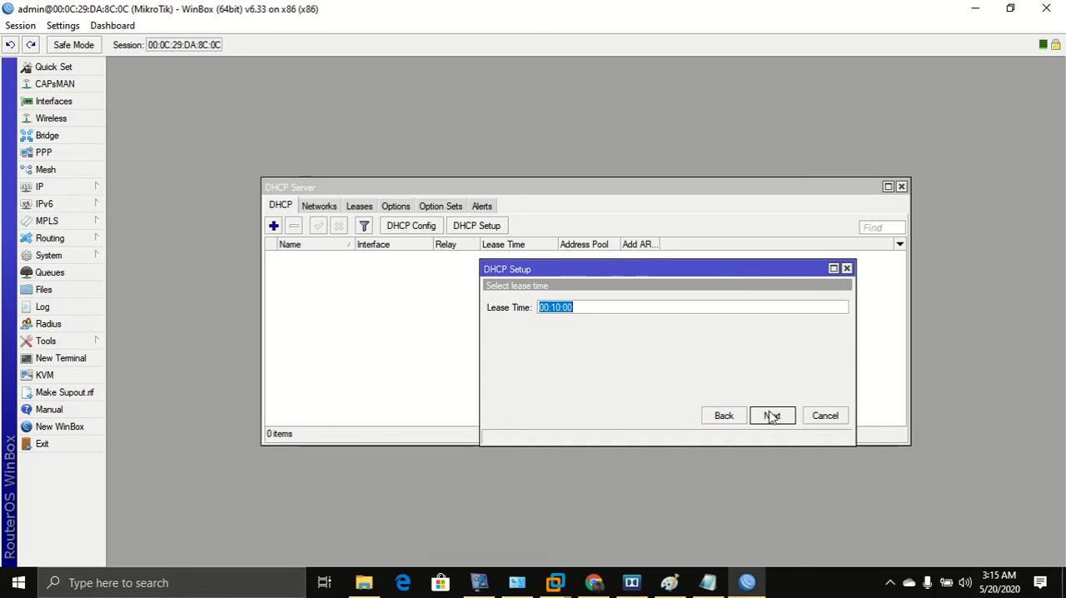
pyautogui.click(731, 419)
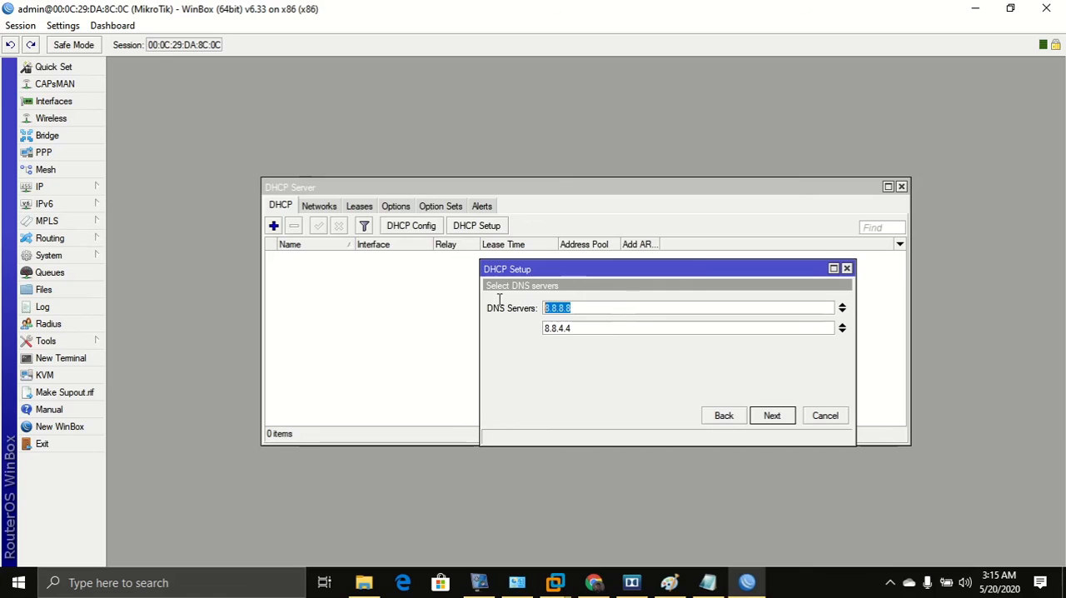
pyautogui.click(611, 329)
pyautogui.click(581, 326)
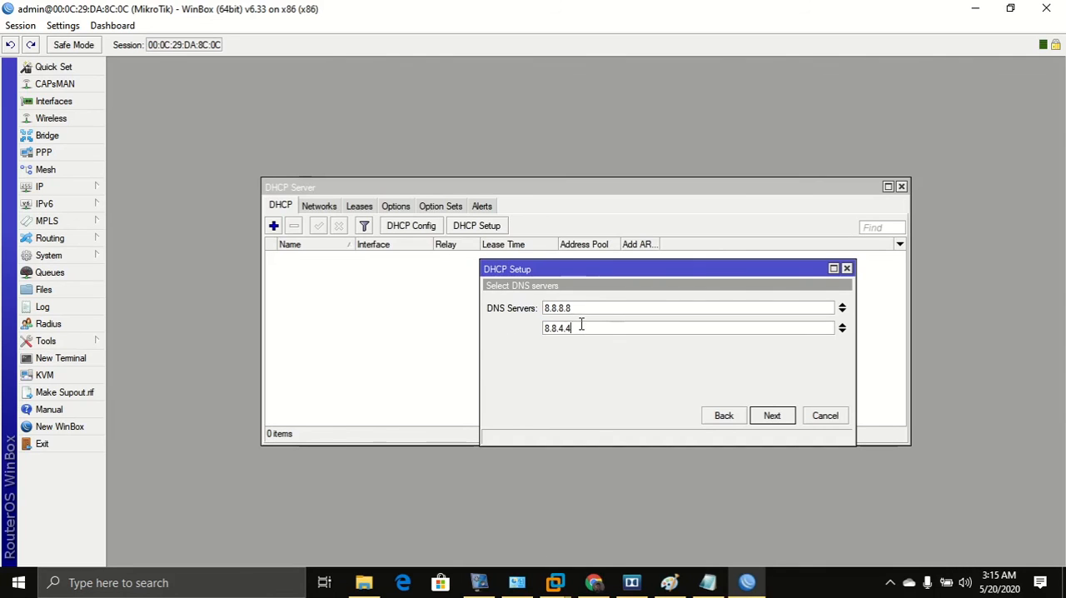
# Accept the 00:10:00 lease time and finish the DHCP setup.
pyautogui.click(762, 415)
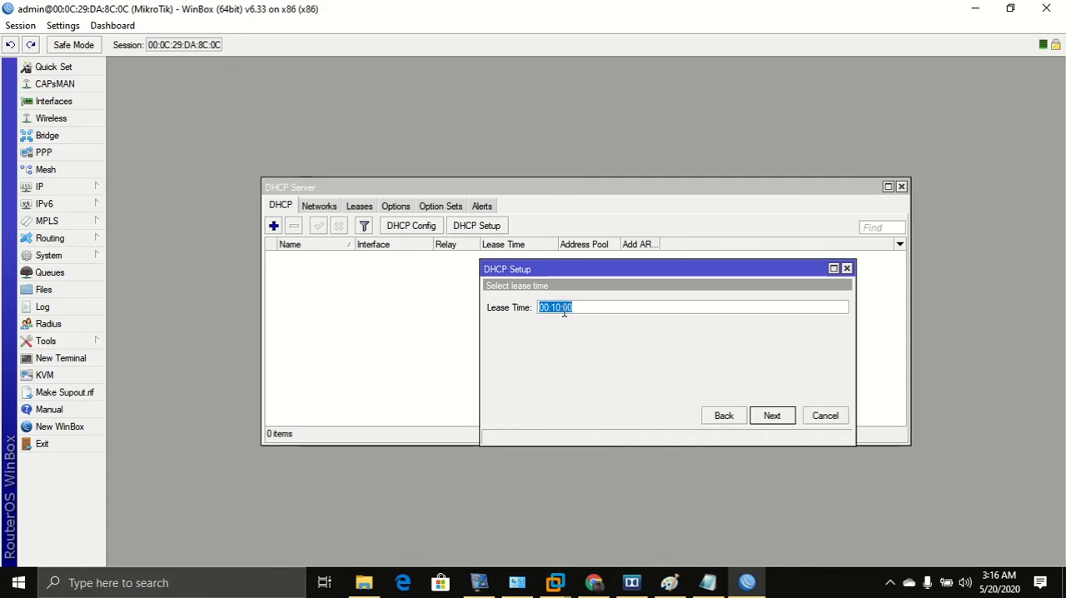
pyautogui.click(780, 419)
pyautogui.click(564, 307)
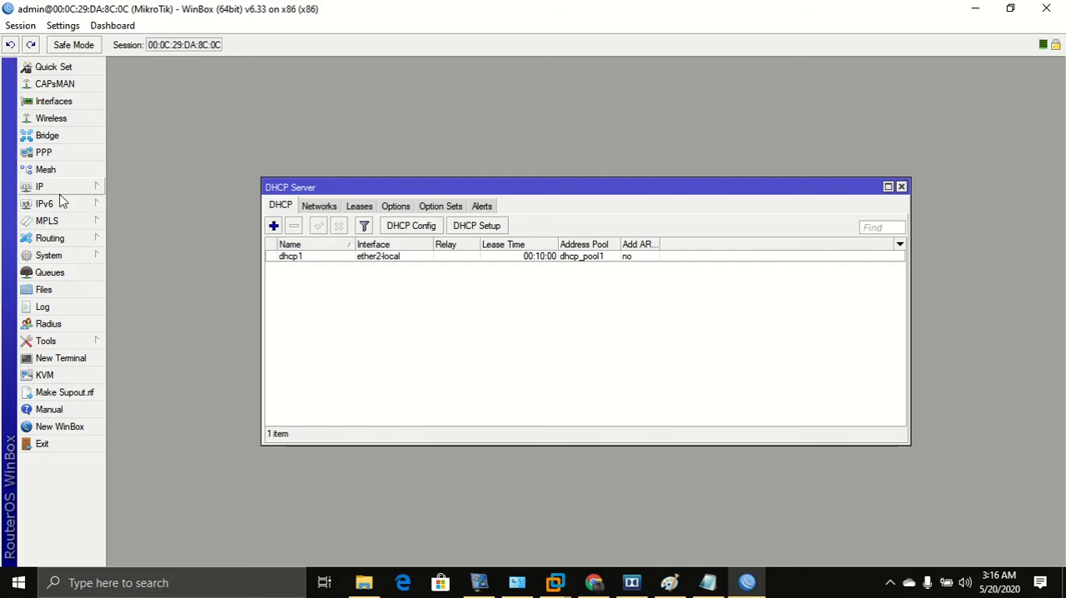
# Exit the WinBox session and relaunch winbox64 from the SOFTWARE WINDOWS folder.
pyautogui.click(72, 259)
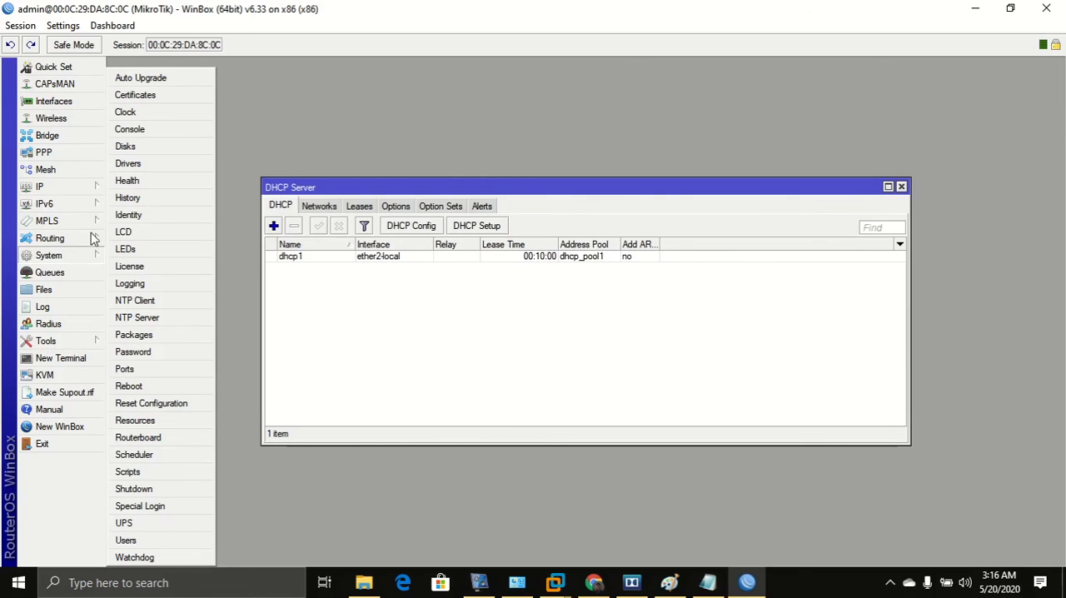
pyautogui.click(40, 443)
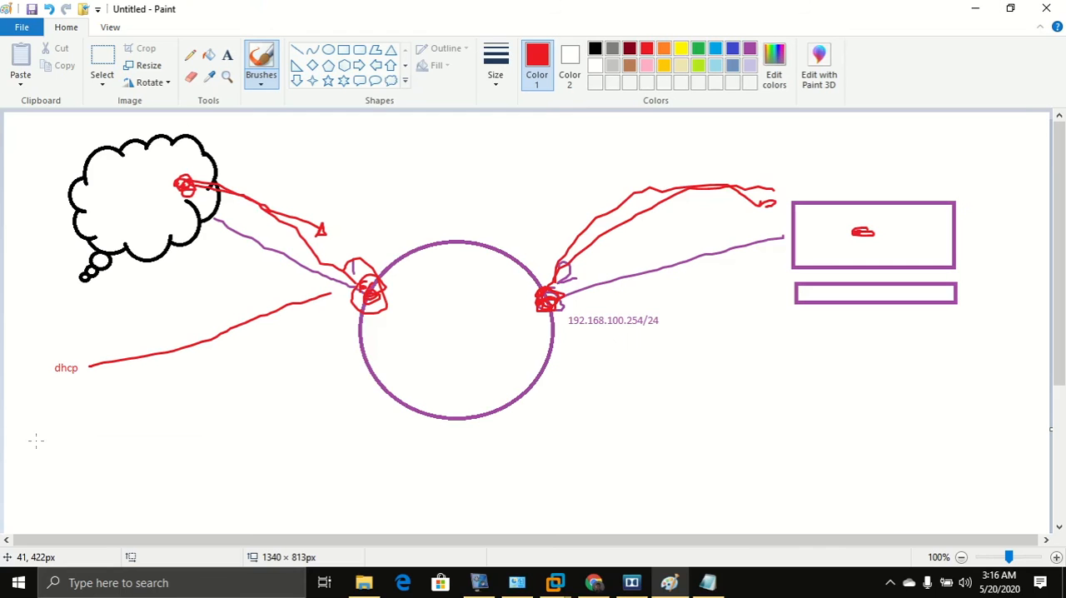
pyautogui.click(354, 585)
pyautogui.doubleClick(176, 267)
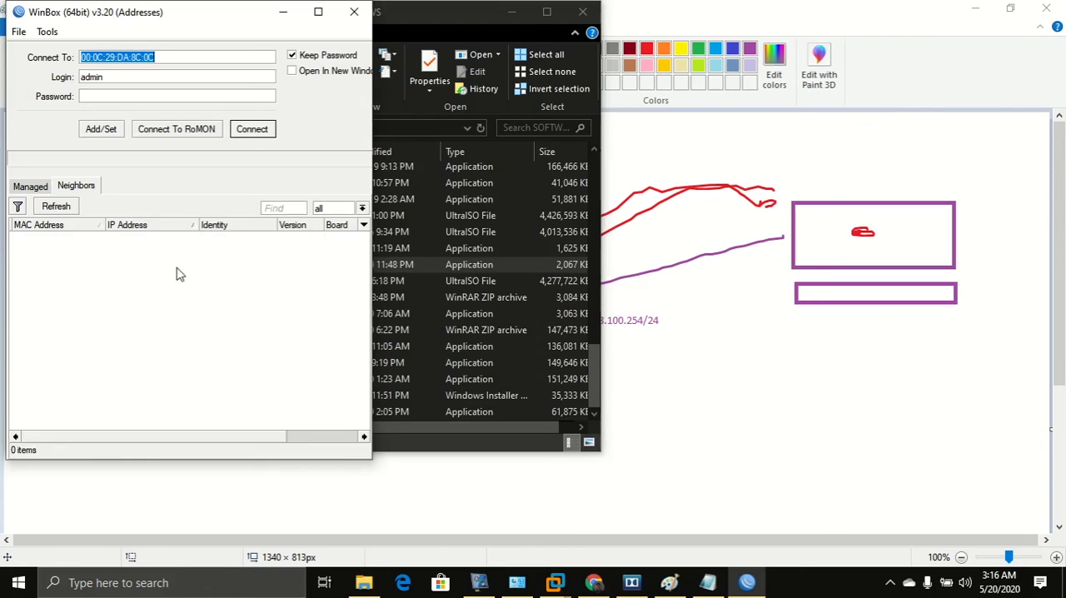
# Reconnect to the MikroTik neighbor router by its MAC address as admin.
pyautogui.click(319, 12)
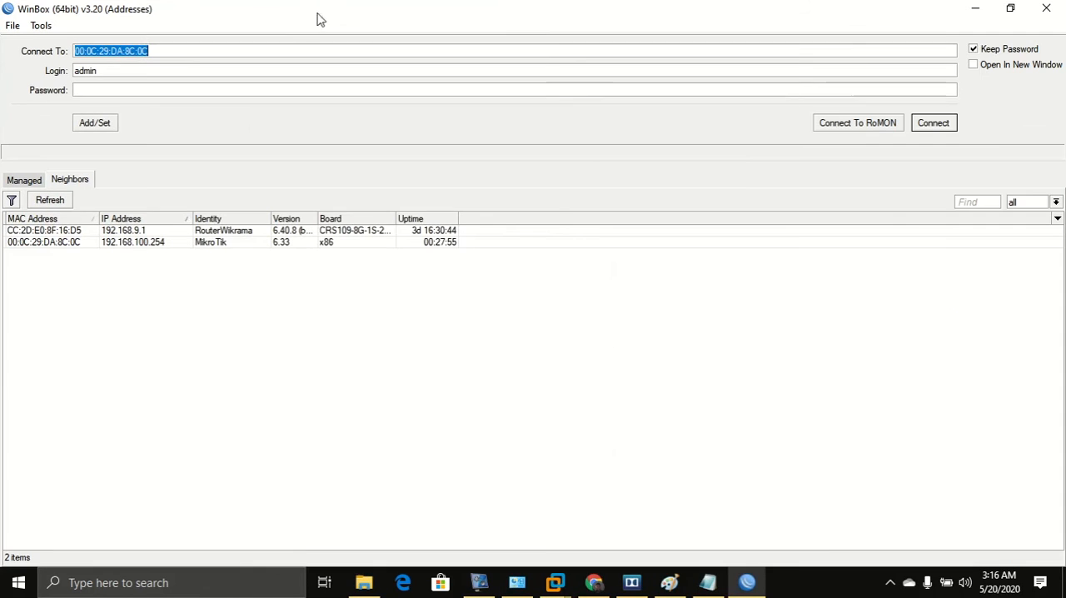
pyautogui.click(90, 90)
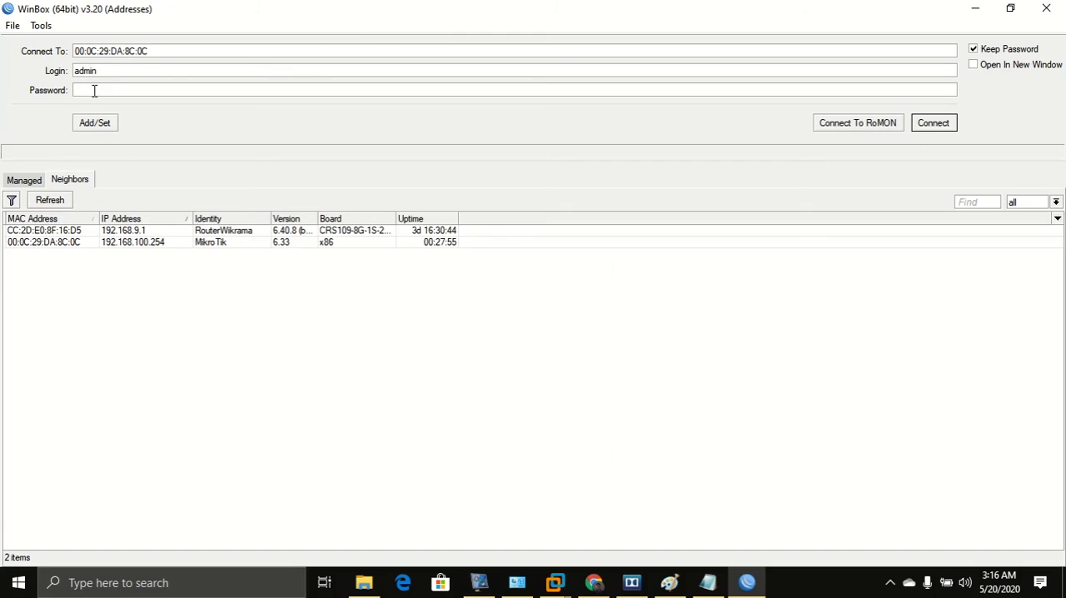
pyautogui.click(39, 242)
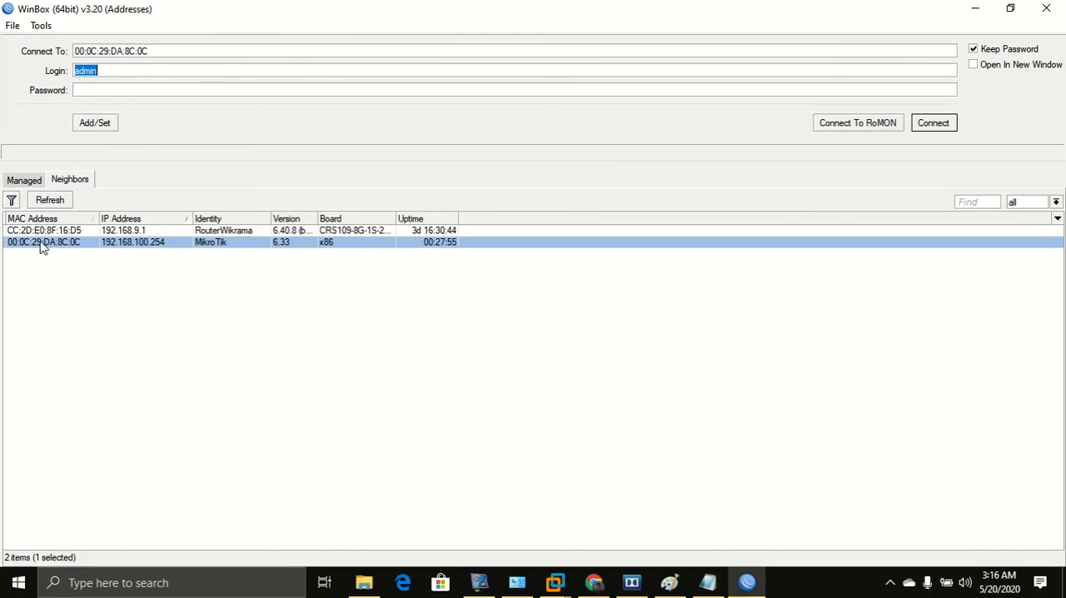
pyautogui.click(937, 123)
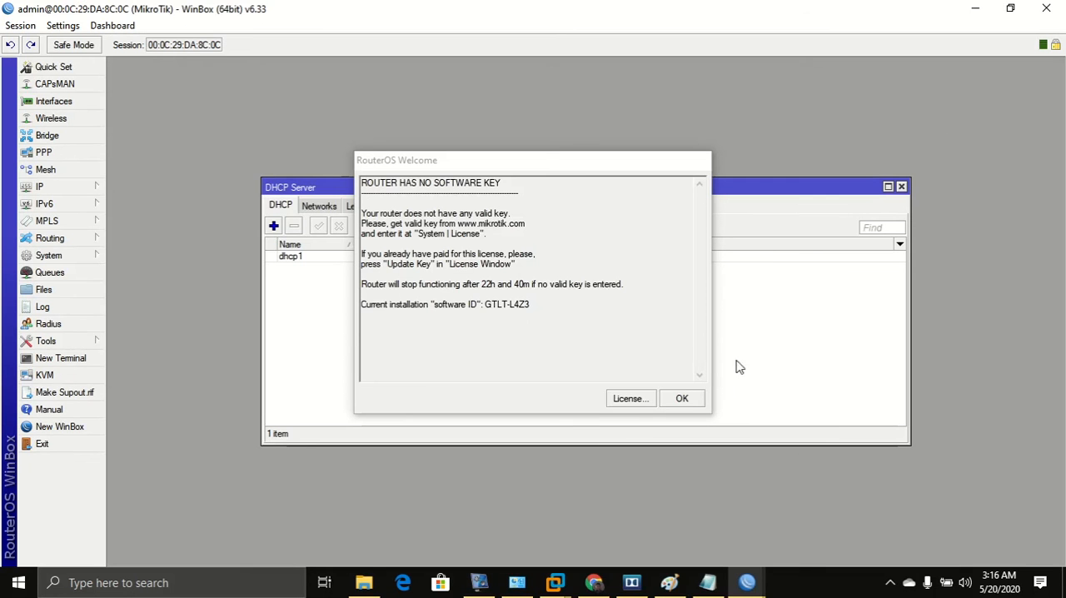
pyautogui.click(683, 400)
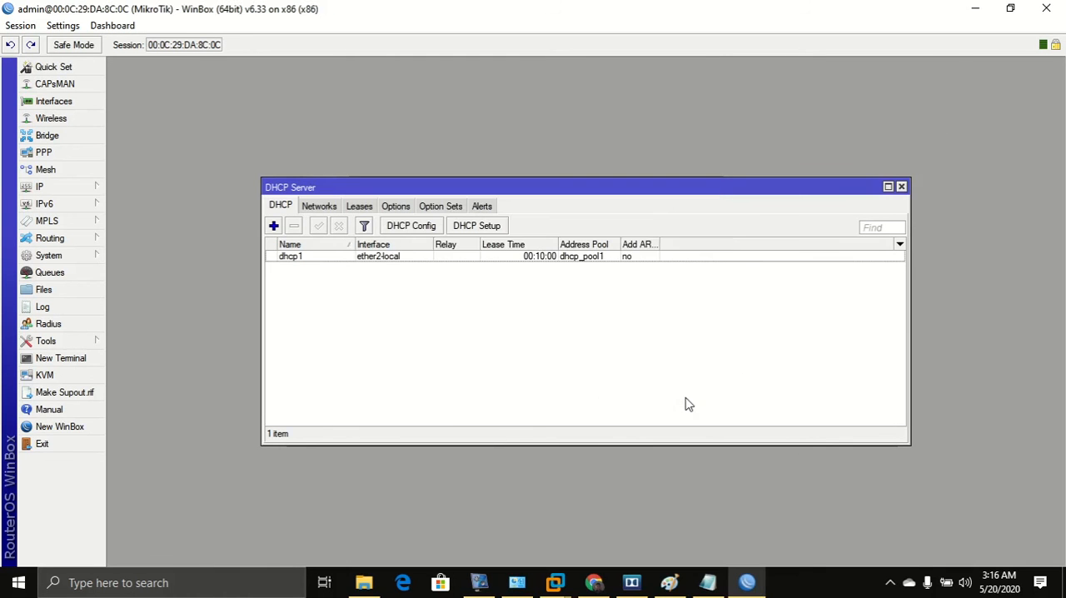
# Open the router's user list and start a new user in the full group.
pyautogui.click(92, 262)
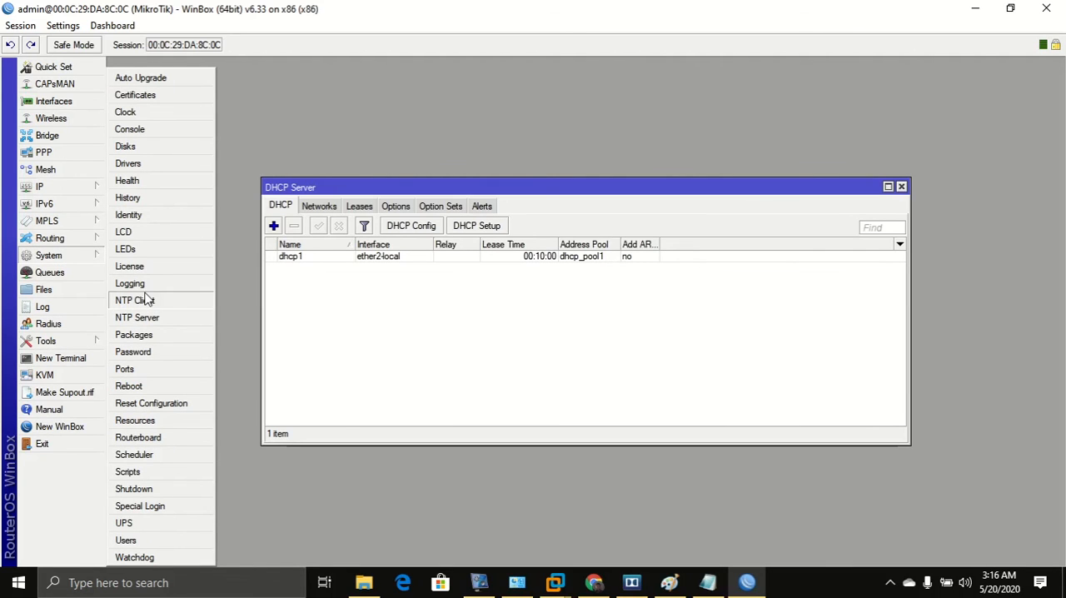
pyautogui.click(125, 541)
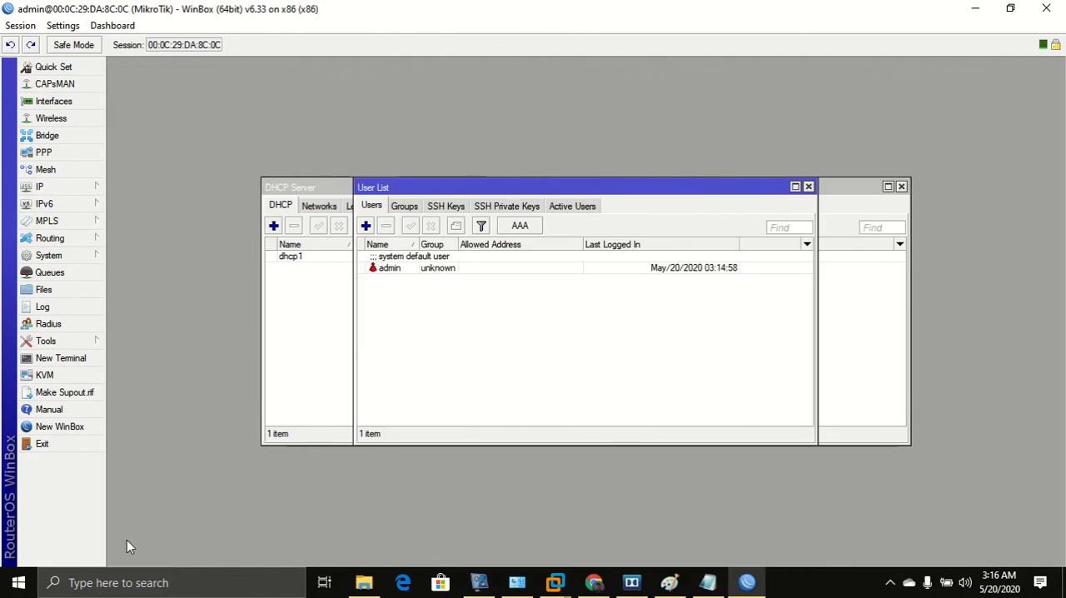
pyautogui.click(395, 268)
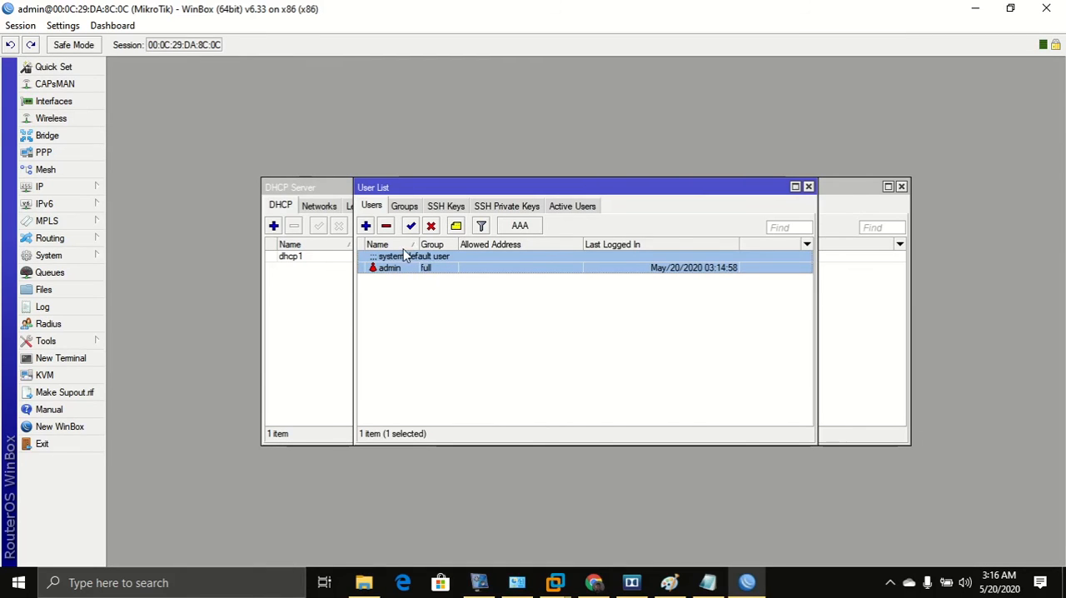
pyautogui.click(366, 227)
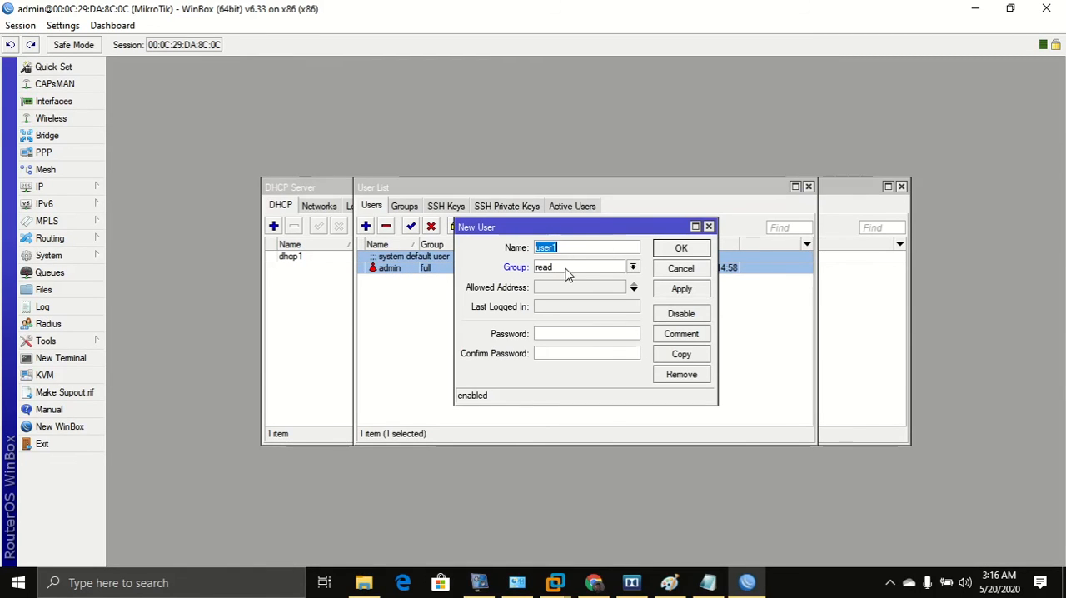
pyautogui.click(633, 268)
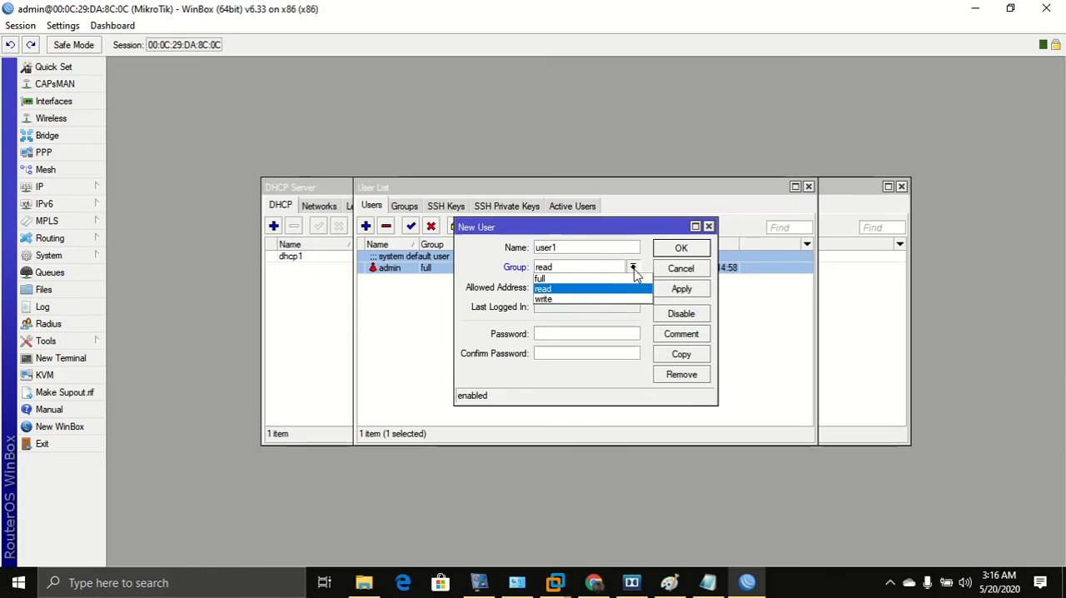
pyautogui.click(559, 279)
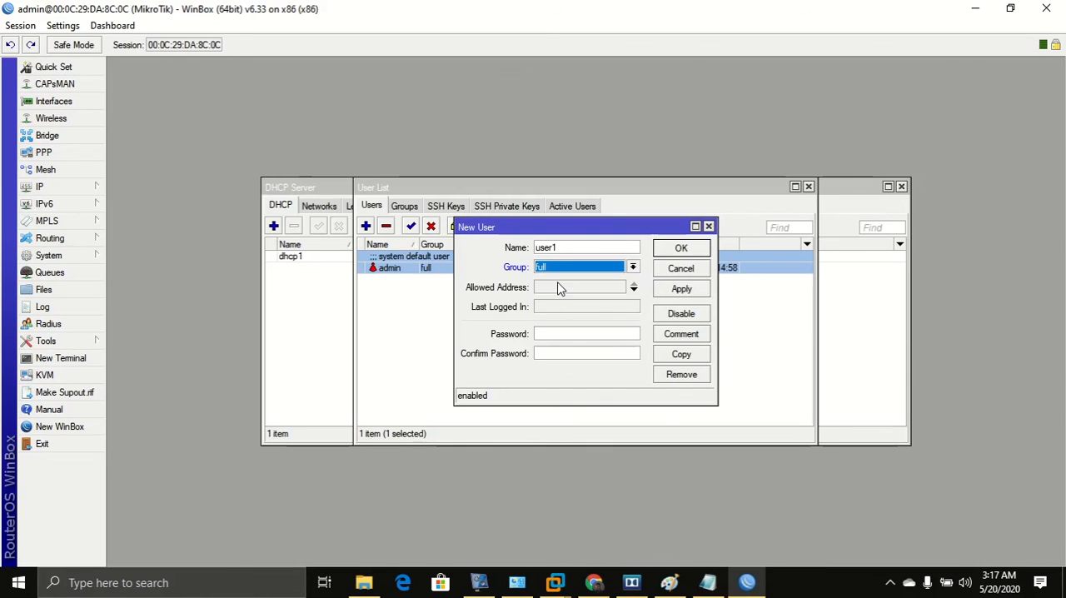
# Name the new user inda, enter and confirm its password, then apply and save it.
pyautogui.doubleClick(608, 247)
pyautogui.write('ind')
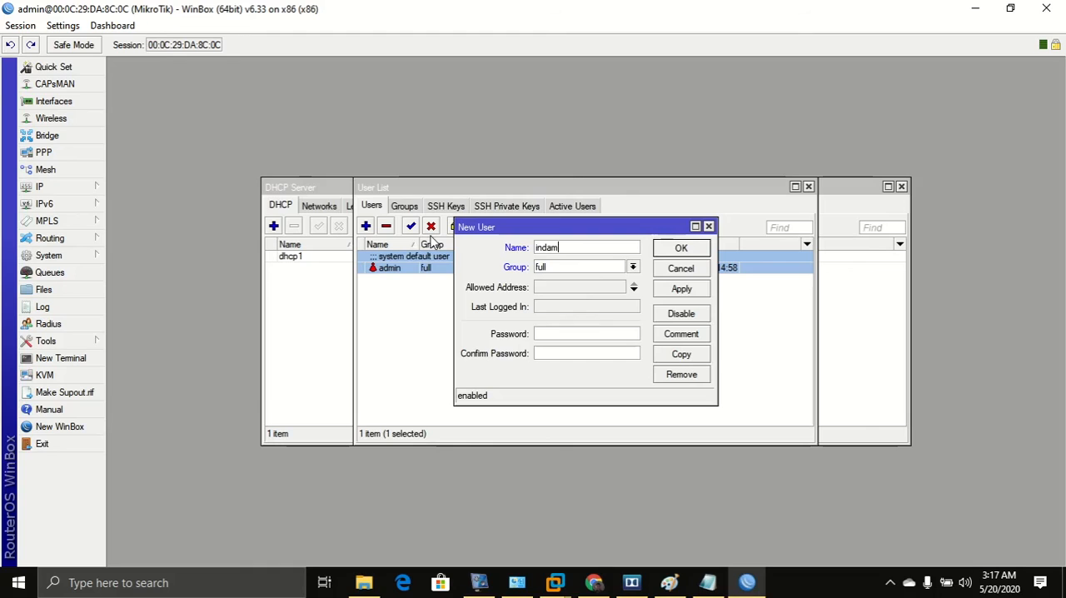
pyautogui.press('Tab')
pyautogui.press('Tab')
pyautogui.press('Tab')
pyautogui.write('123')
pyautogui.press('Tab')
pyautogui.write('123')
pyautogui.click(681, 288)
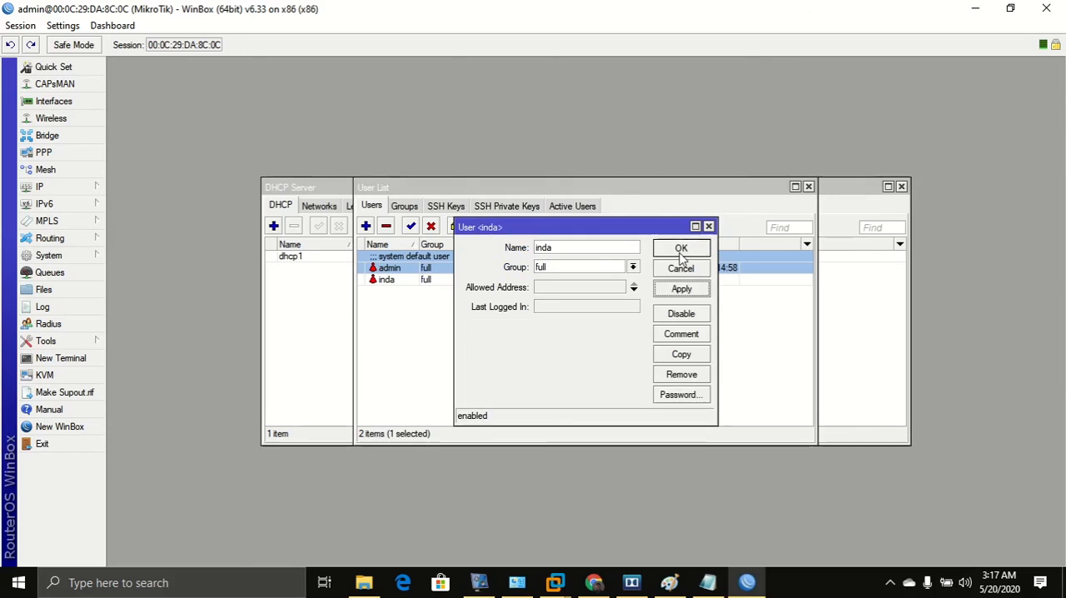
pyautogui.click(681, 250)
# Remove the admin user account and close the user list.
pyautogui.click(421, 327)
pyautogui.click(397, 269)
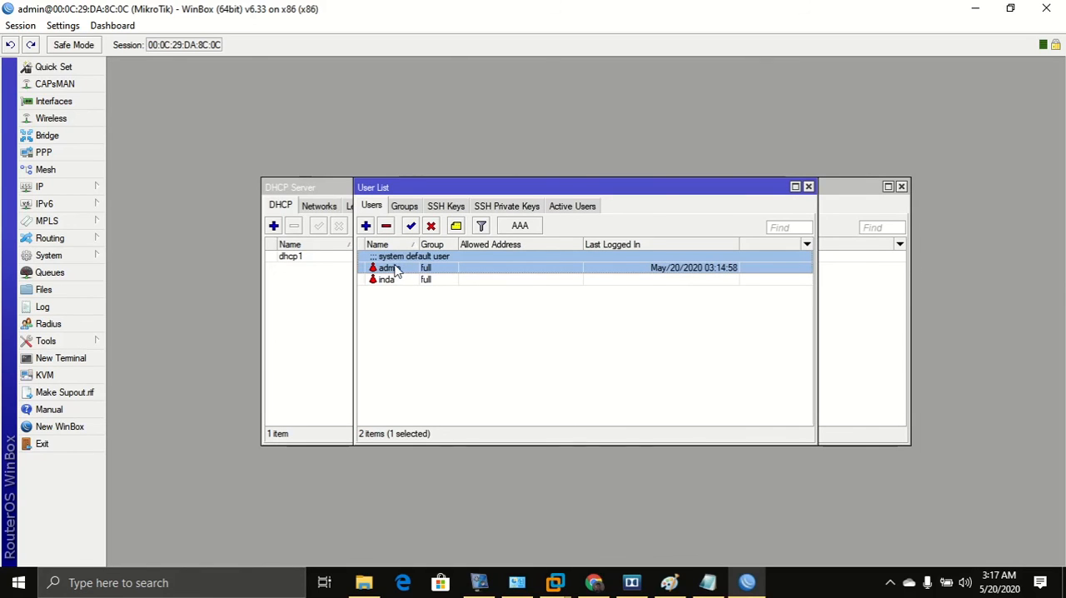
pyautogui.click(386, 226)
pyautogui.click(808, 186)
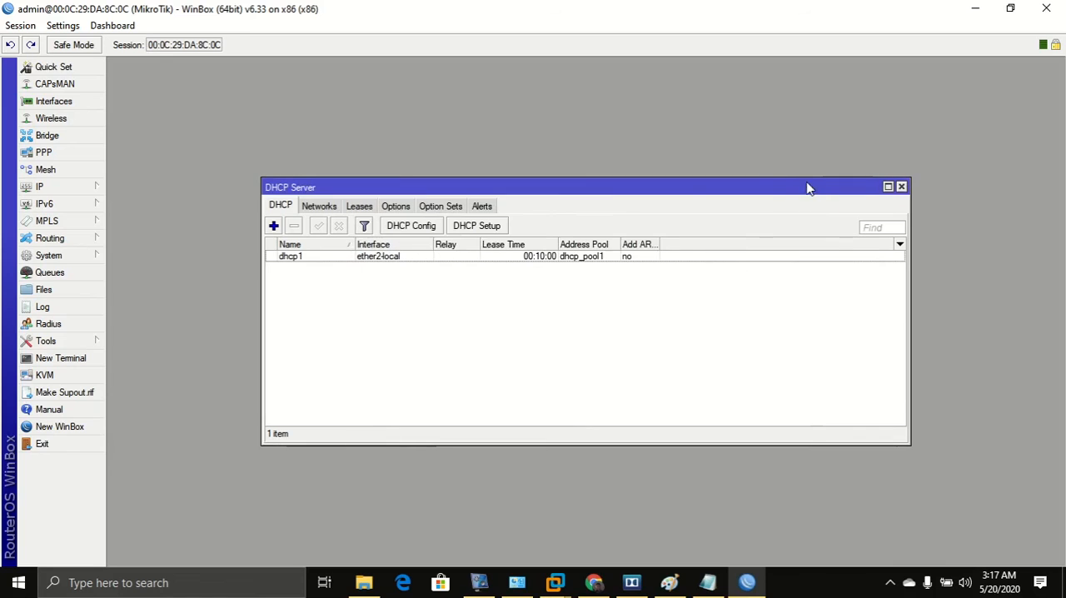
# Close the DHCP Server window and exit the WinBox session.
pyautogui.click(20, 25)
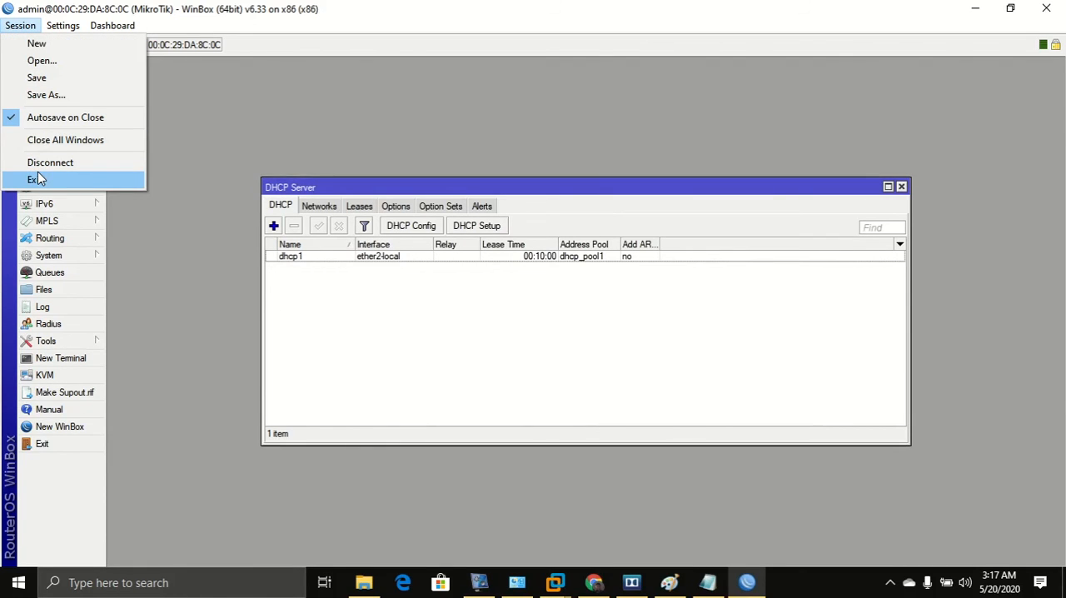
pyautogui.rightClick(752, 586)
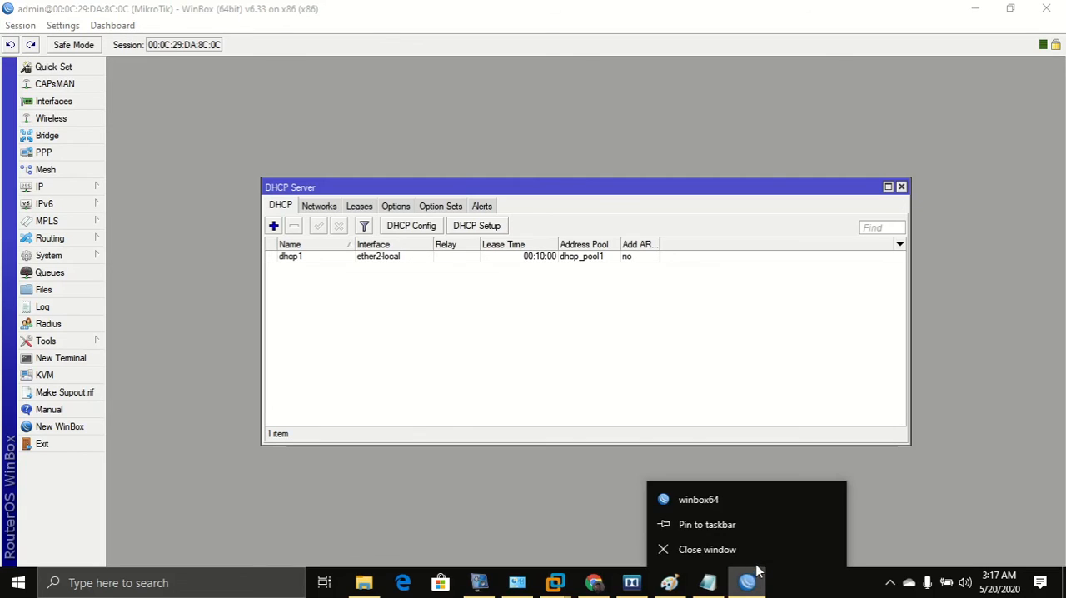
pyautogui.click(748, 528)
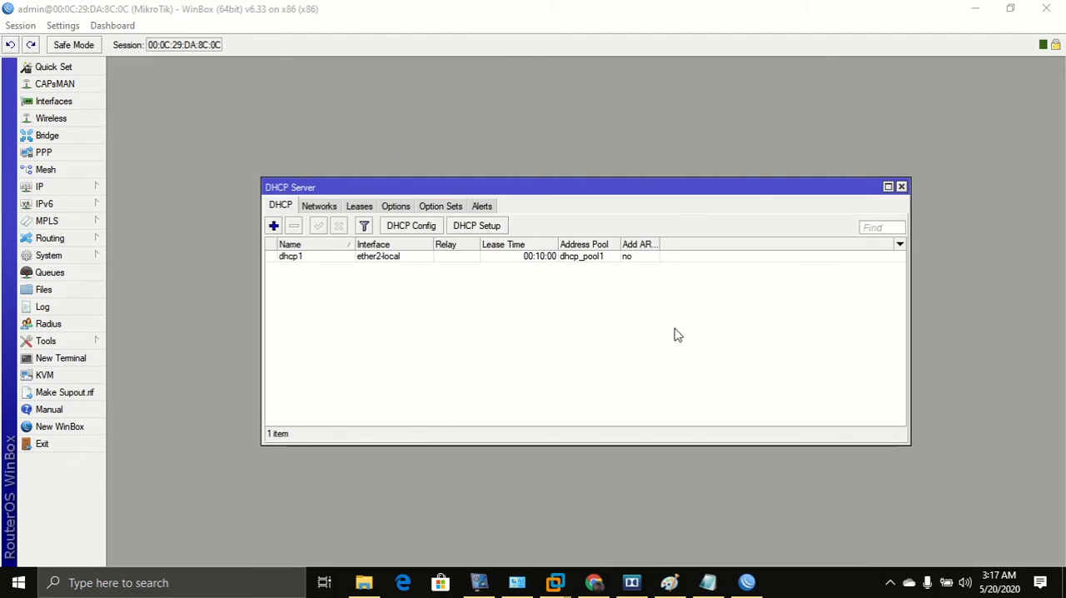
pyautogui.click(901, 187)
pyautogui.click(1046, 9)
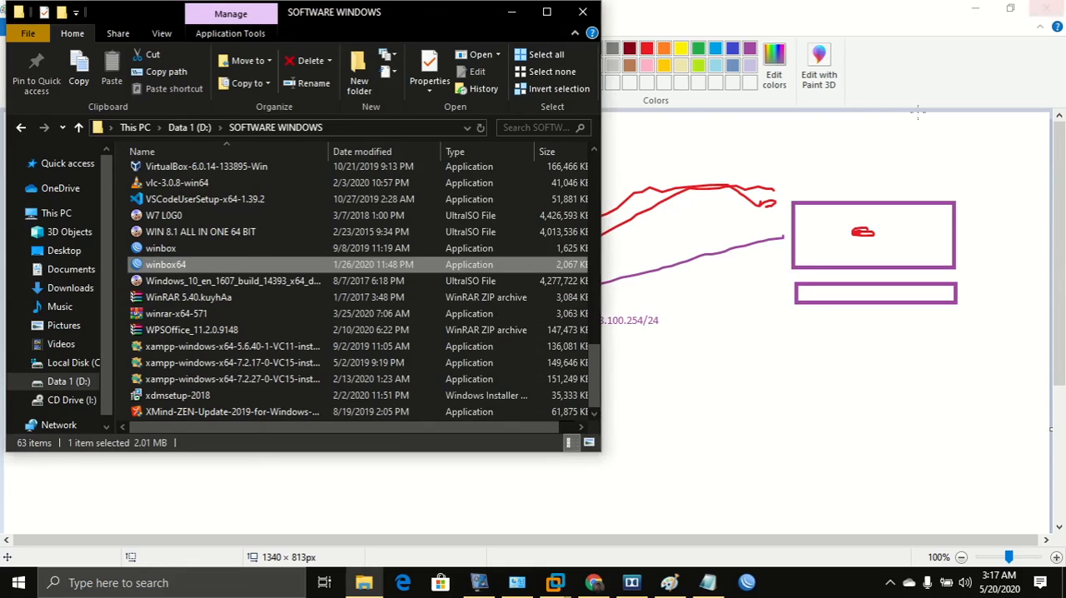
# Relaunch WinBox and log in to the MikroTik neighbor as inda with its password, dismissing the welcome notice.
pyautogui.click(747, 582)
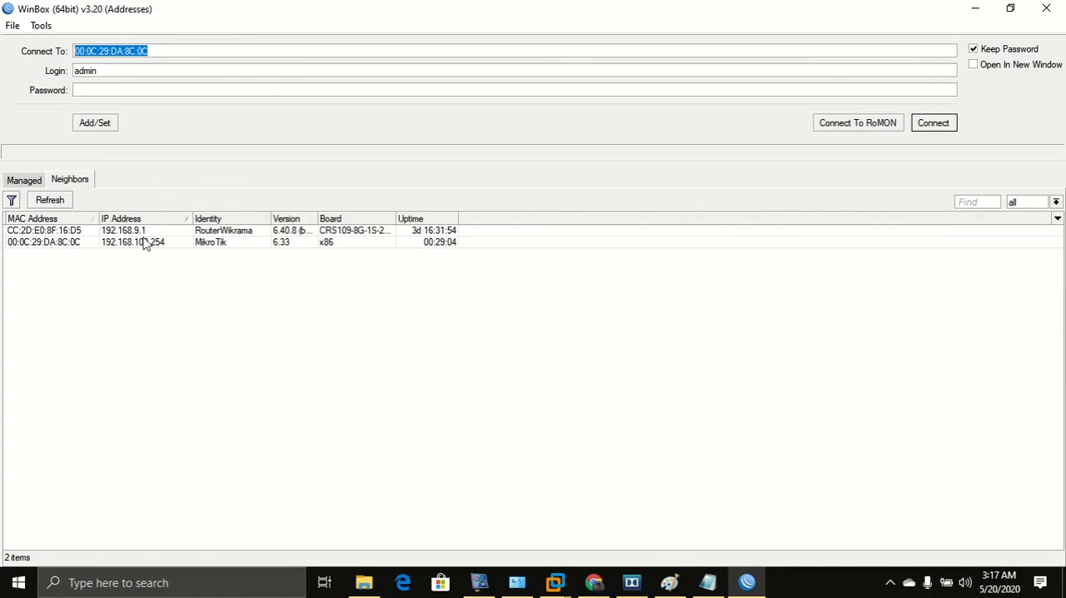
pyautogui.click(78, 243)
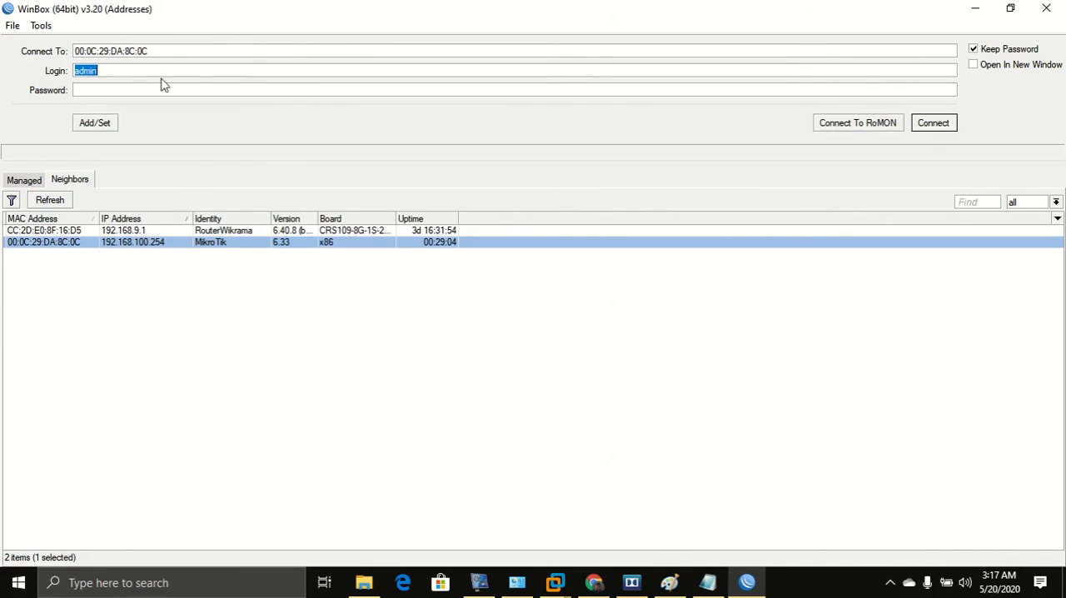
pyautogui.moveTo(155, 70); pyautogui.dragTo(37, 58)
pyautogui.write('inda')
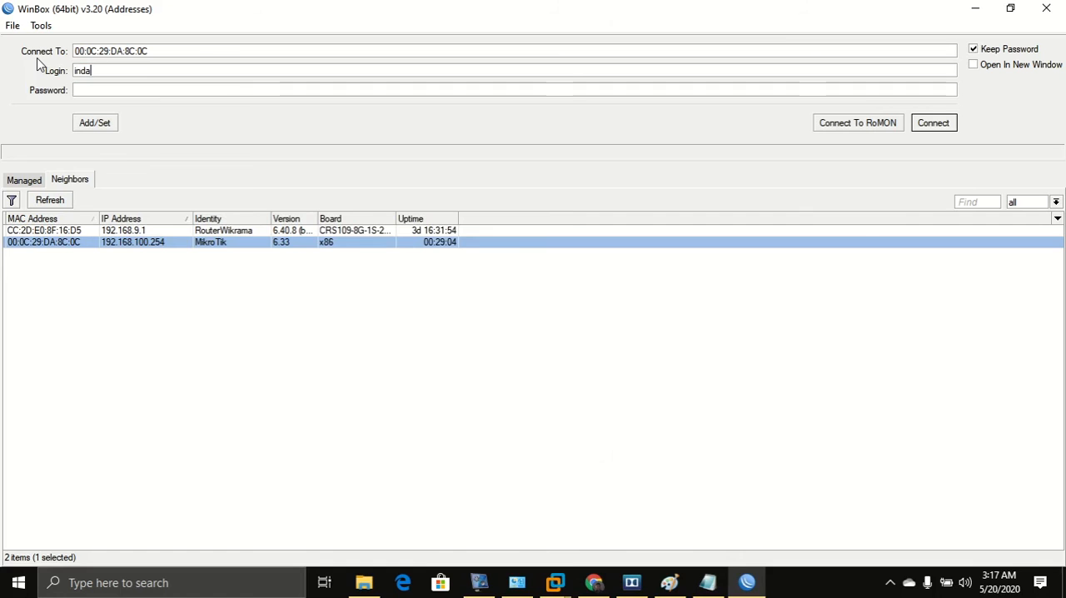
pyautogui.click(150, 91)
pyautogui.write('**')
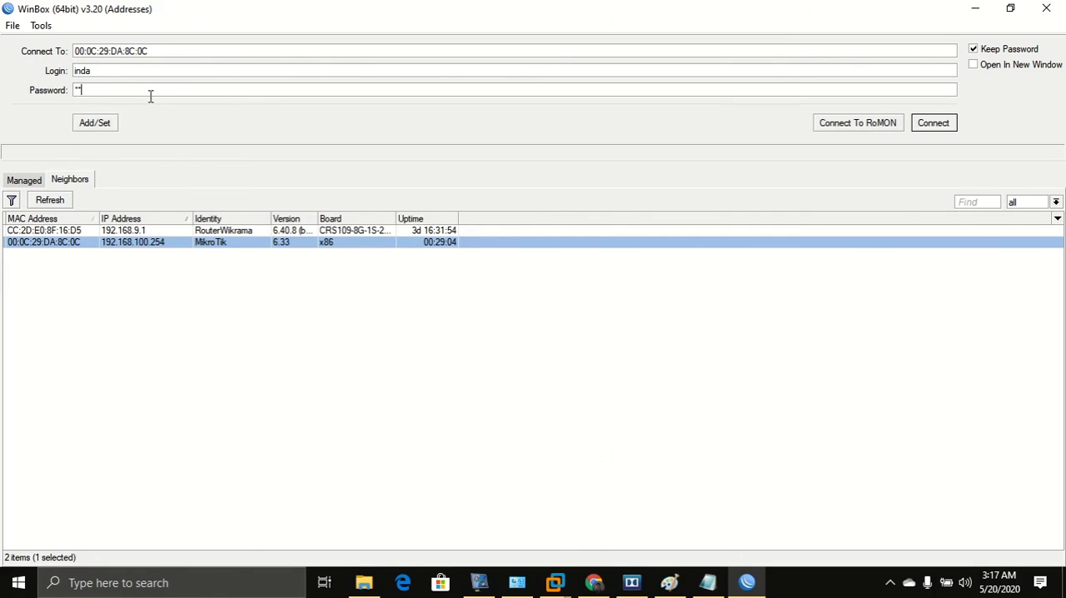
pyautogui.write('*')
pyautogui.click(926, 125)
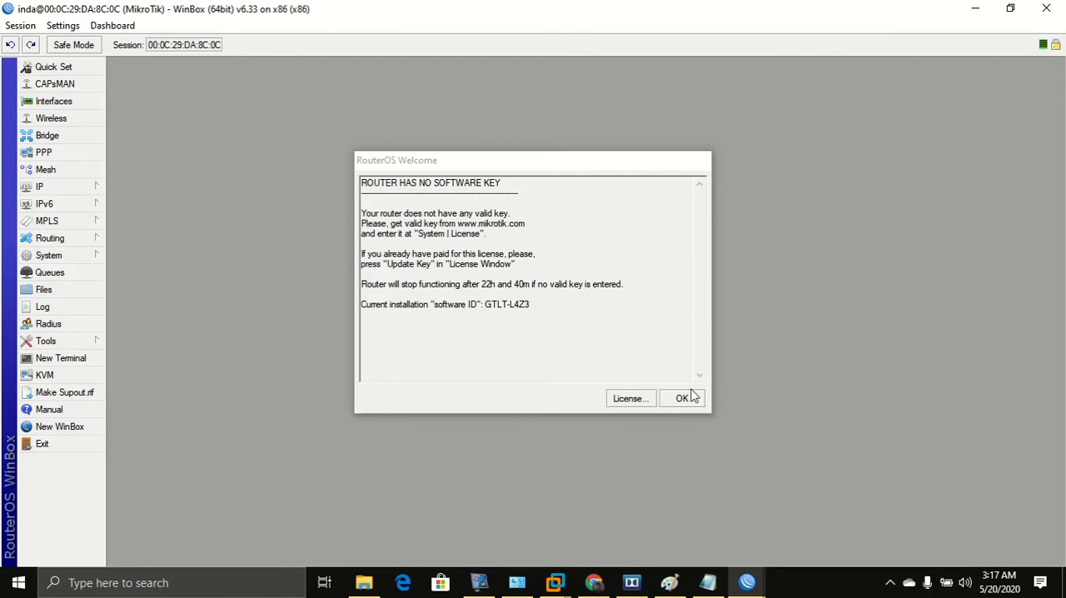
pyautogui.click(682, 398)
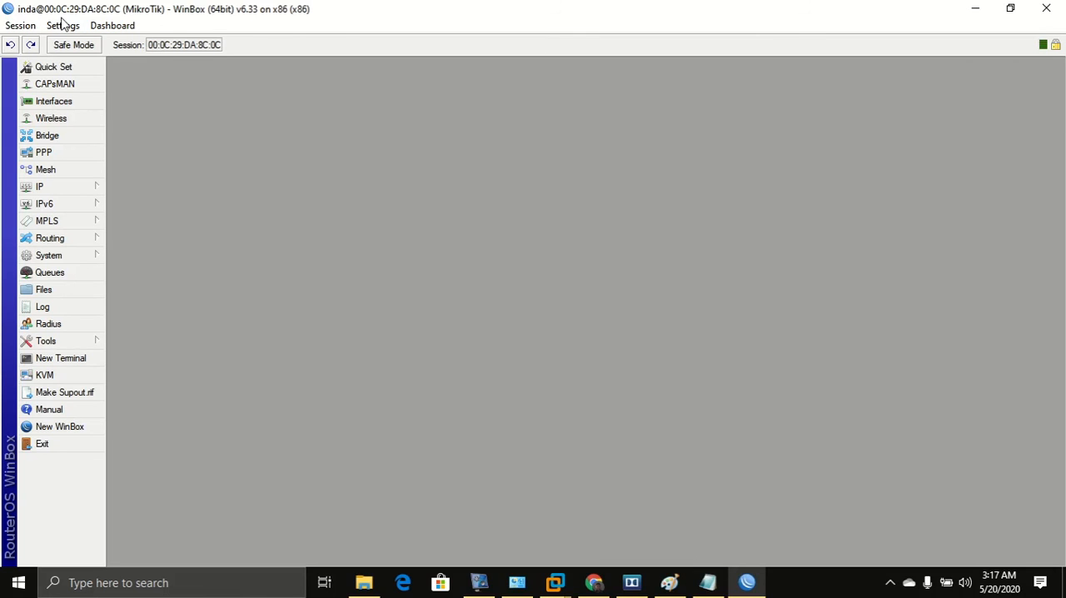
# Open the Windows network adapter connections list from Network & Internet settings.
pyautogui.moveTo(580, 8); pyautogui.dragTo(1, 125)
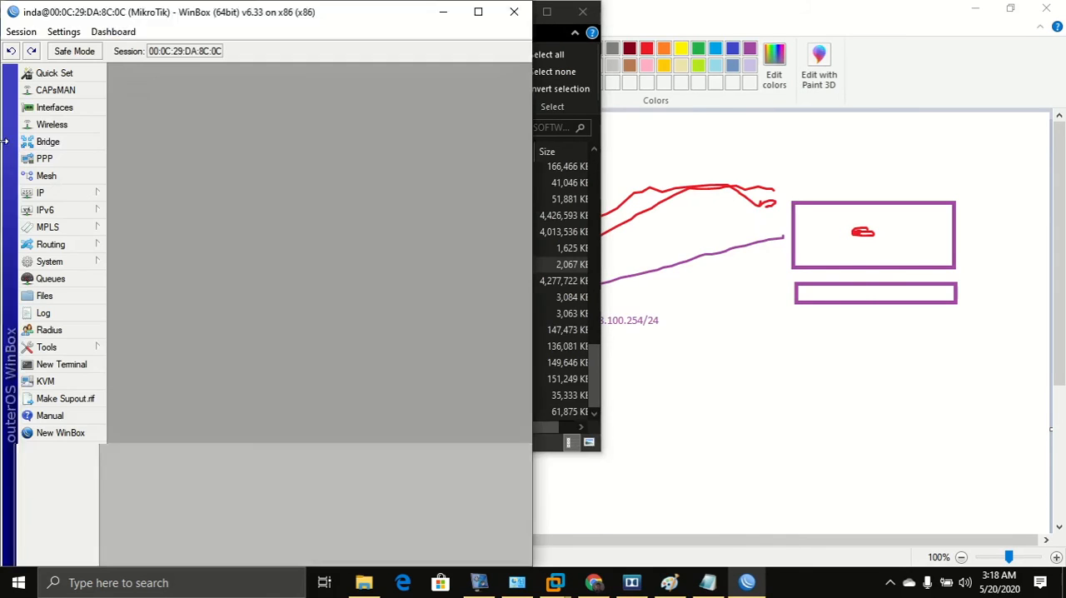
pyautogui.click(316, 351)
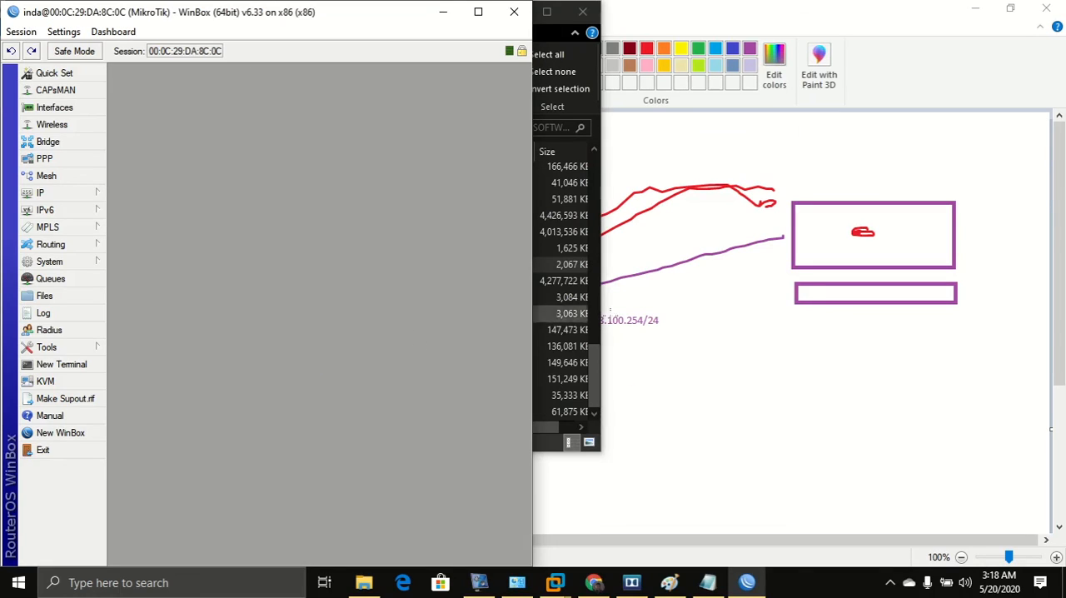
pyautogui.click(889, 582)
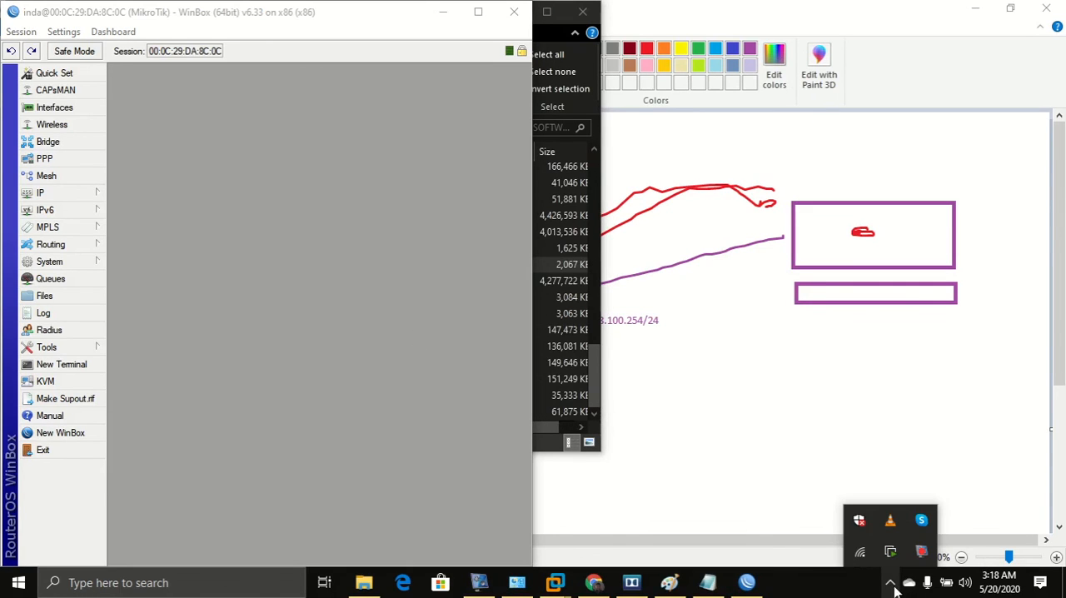
pyautogui.rightClick(860, 551)
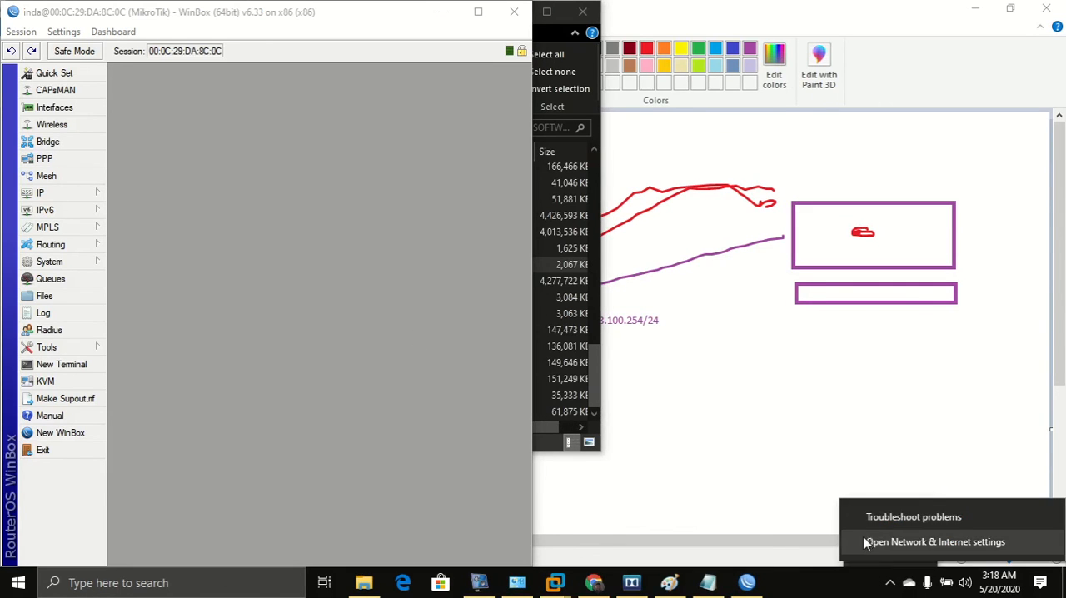
pyautogui.click(864, 540)
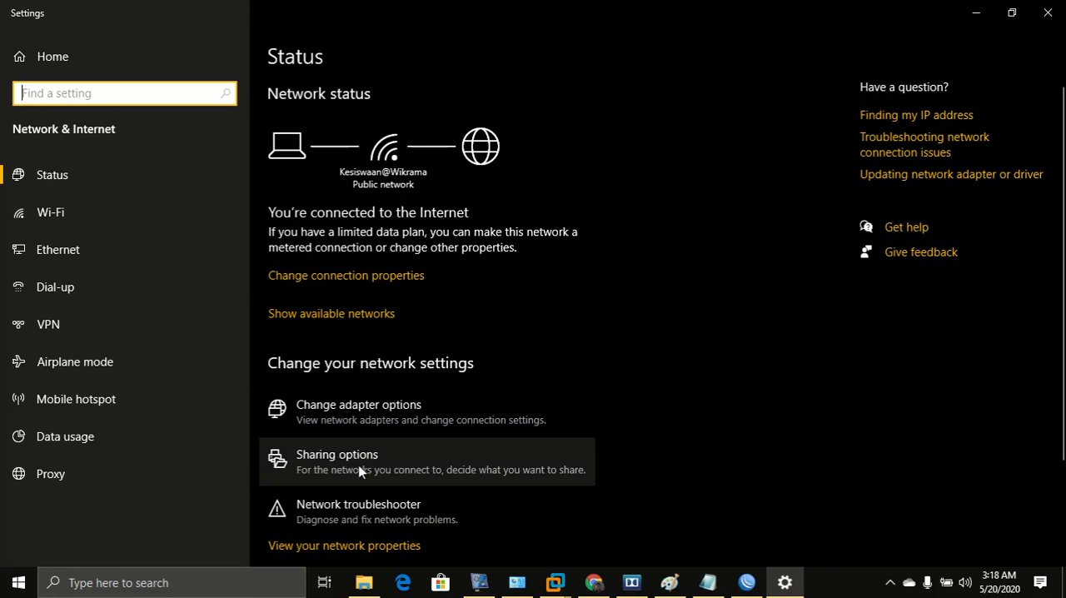
pyautogui.click(359, 427)
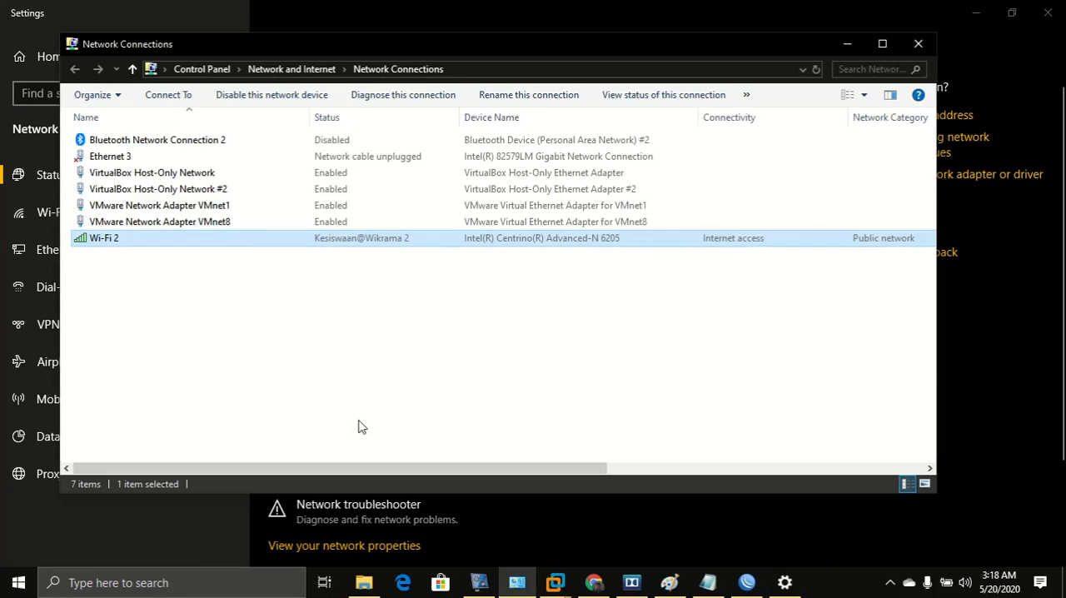
# Review the IPv4 properties of VMware Network Adapter VMnet1 and close its properties dialogs.
pyautogui.click(189, 205)
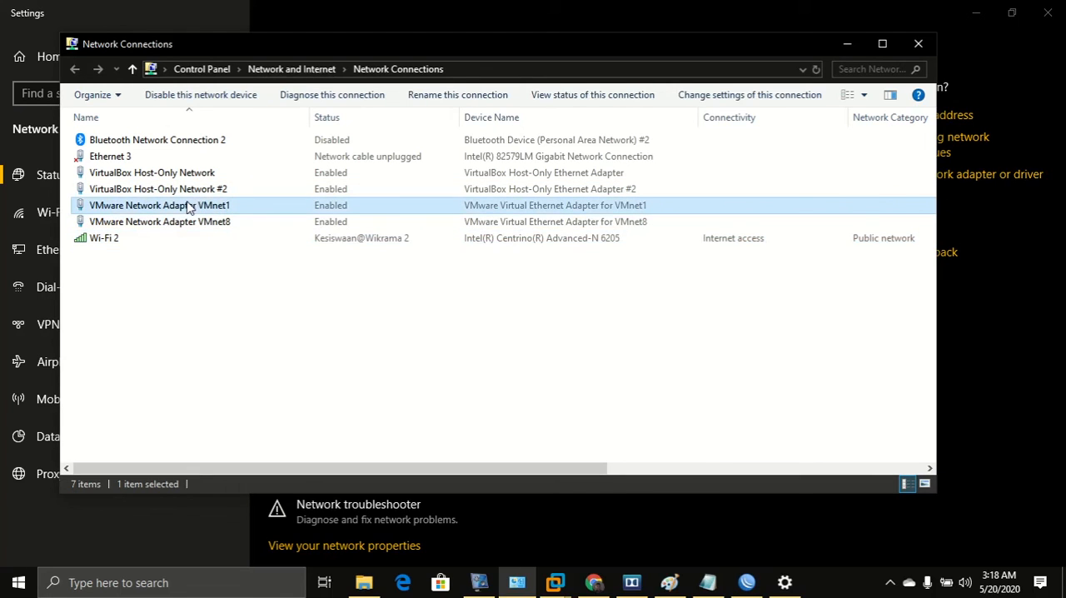
pyautogui.doubleClick(168, 209)
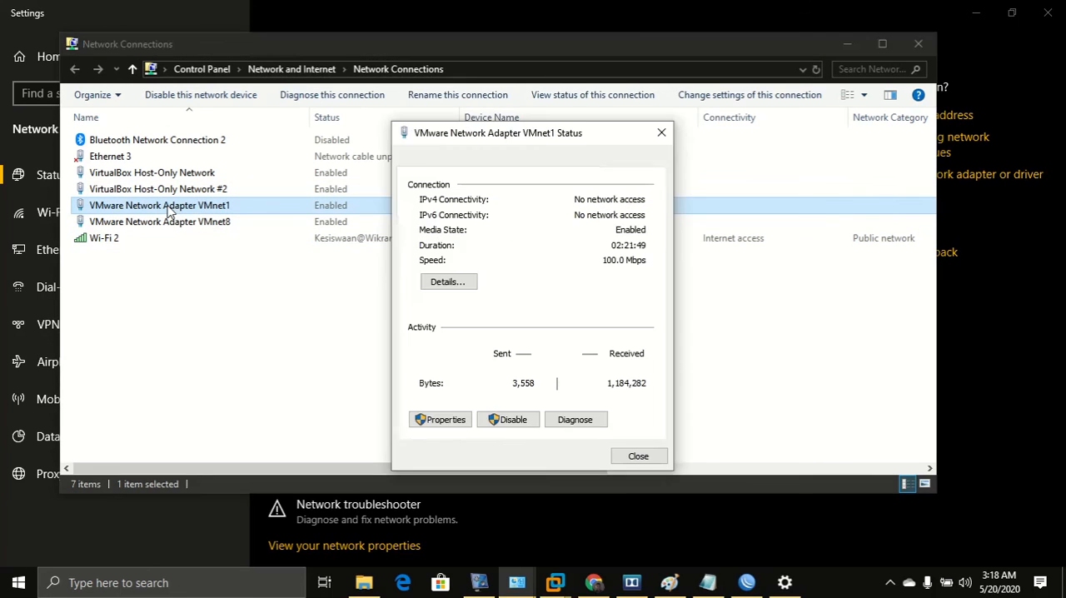
pyautogui.click(443, 420)
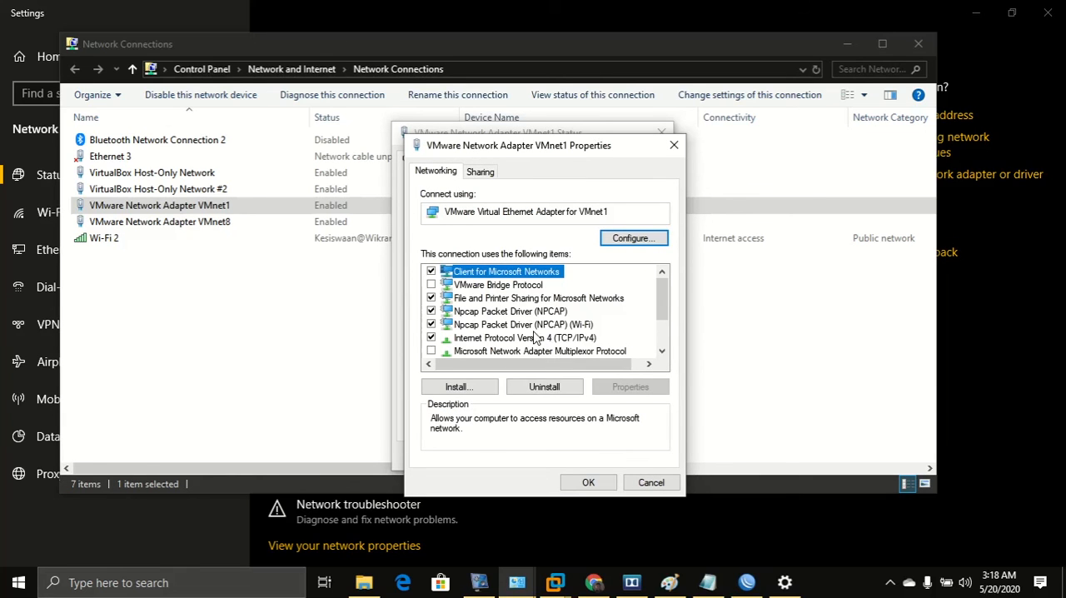
pyautogui.click(531, 338)
pyautogui.doubleClick(530, 342)
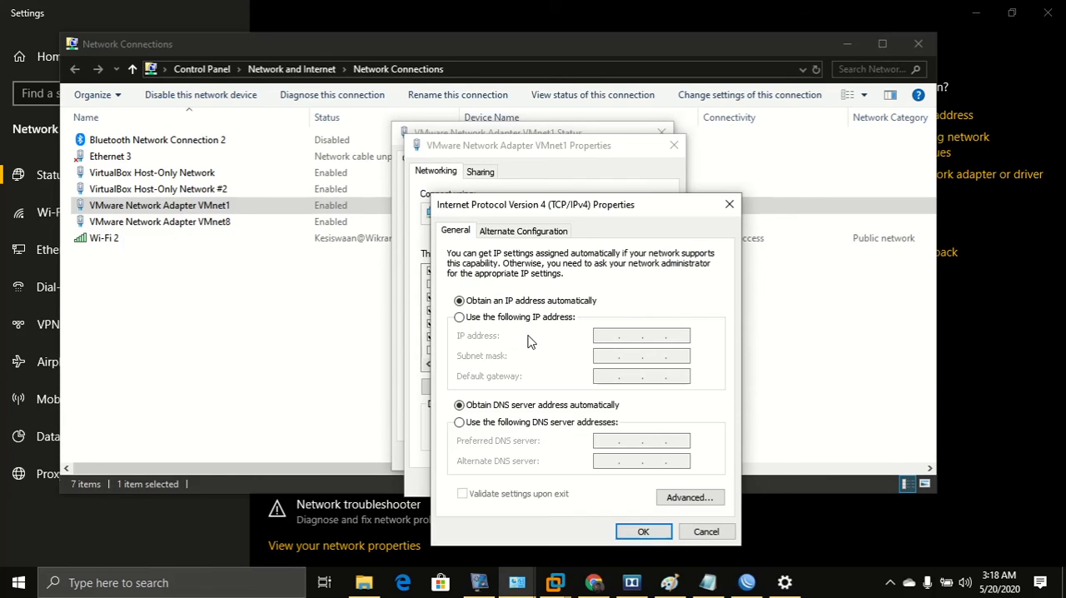
pyautogui.click(643, 531)
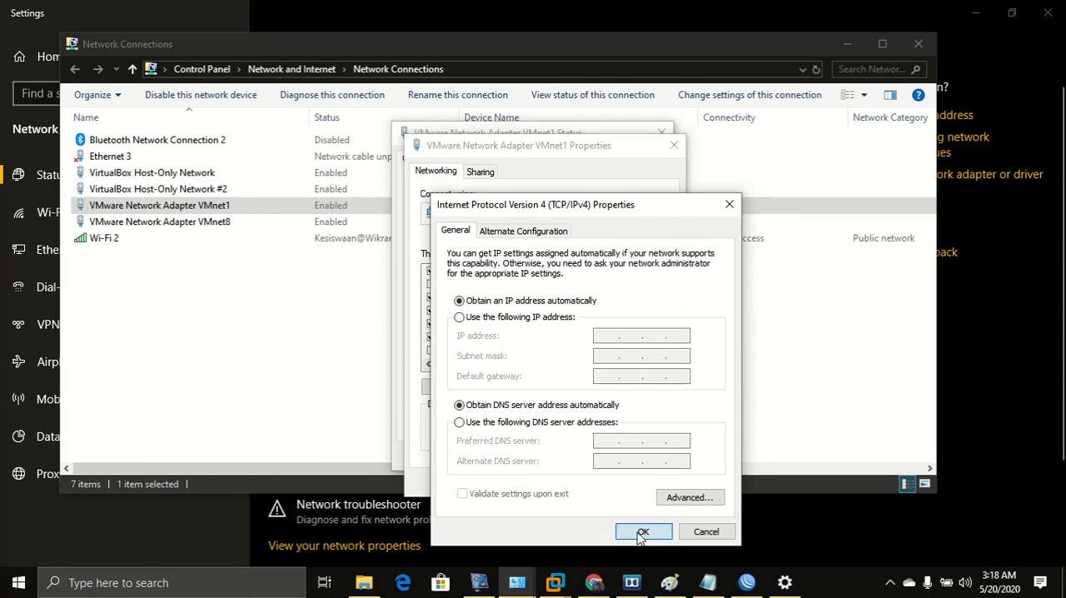
pyautogui.click(590, 485)
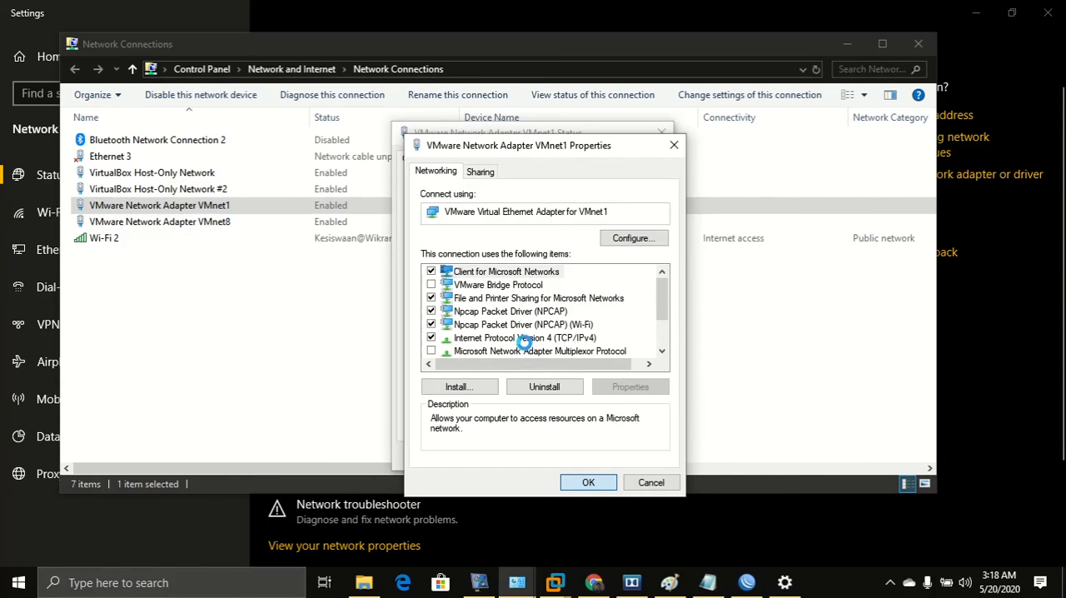
# View the network connection details of VMware Network Adapter VMnet1 and close its status window.
pyautogui.click(447, 283)
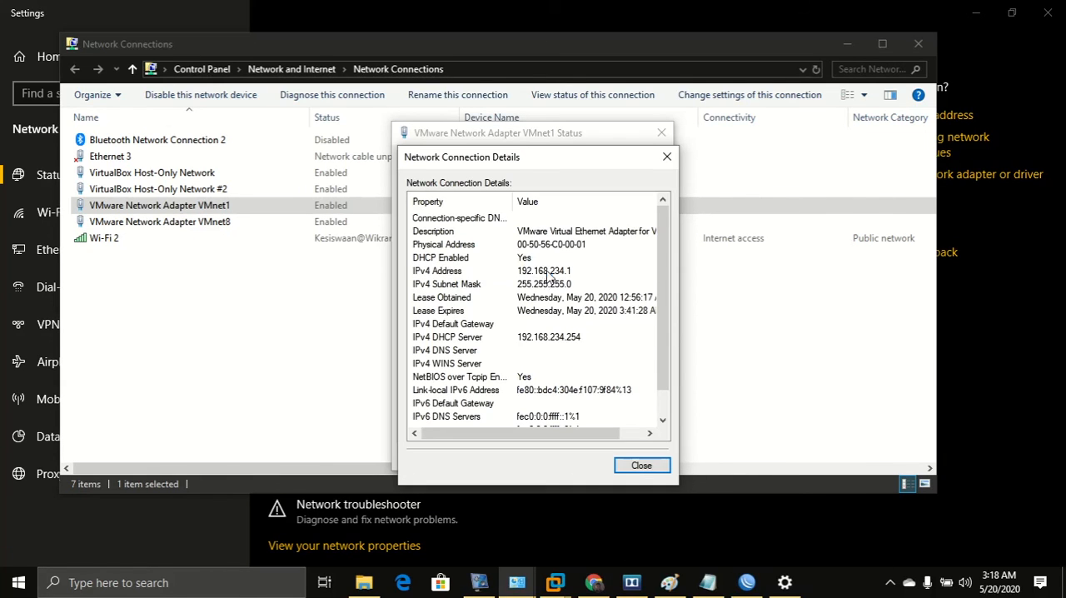
pyautogui.click(550, 277)
pyautogui.click(666, 156)
pyautogui.click(662, 133)
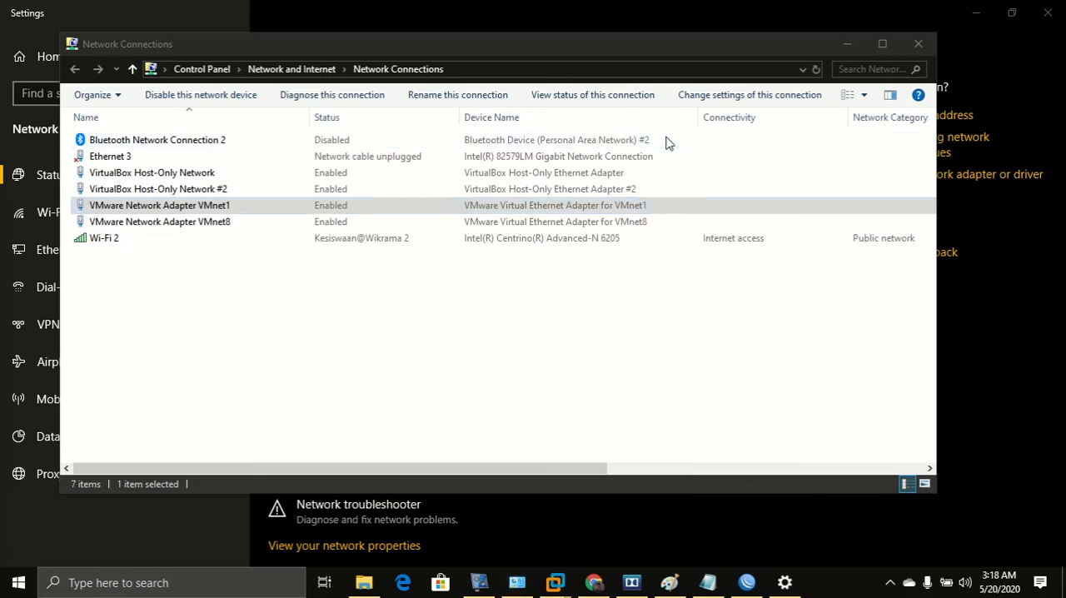
# Disable and then re-enable the VMware Network Adapter VMnet1 connection.
pyautogui.click(204, 208)
pyautogui.rightClick(199, 205)
pyautogui.click(213, 214)
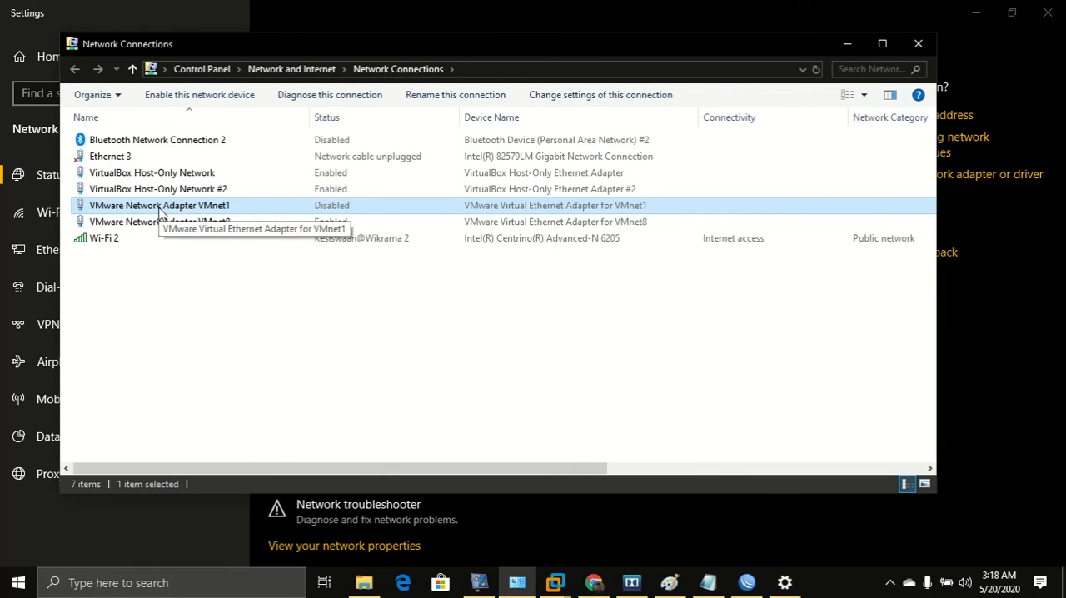
pyautogui.rightClick(160, 210)
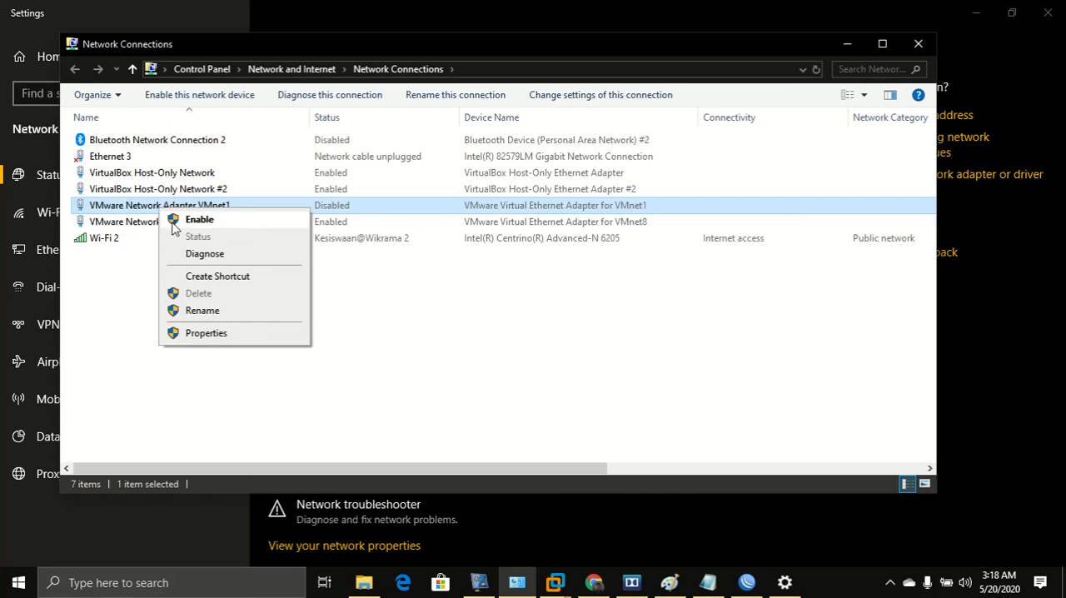
pyautogui.click(199, 220)
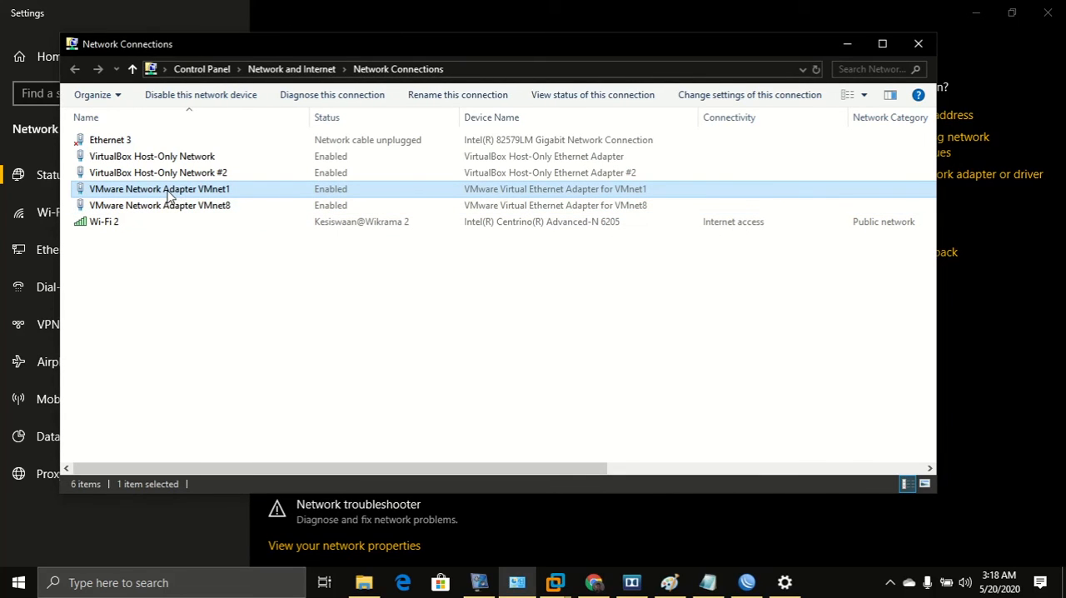
# Open the VMnet1 connection's status details and examine its IPv4 address and DHCP server entries.
pyautogui.doubleClick(169, 194)
pyautogui.click(432, 283)
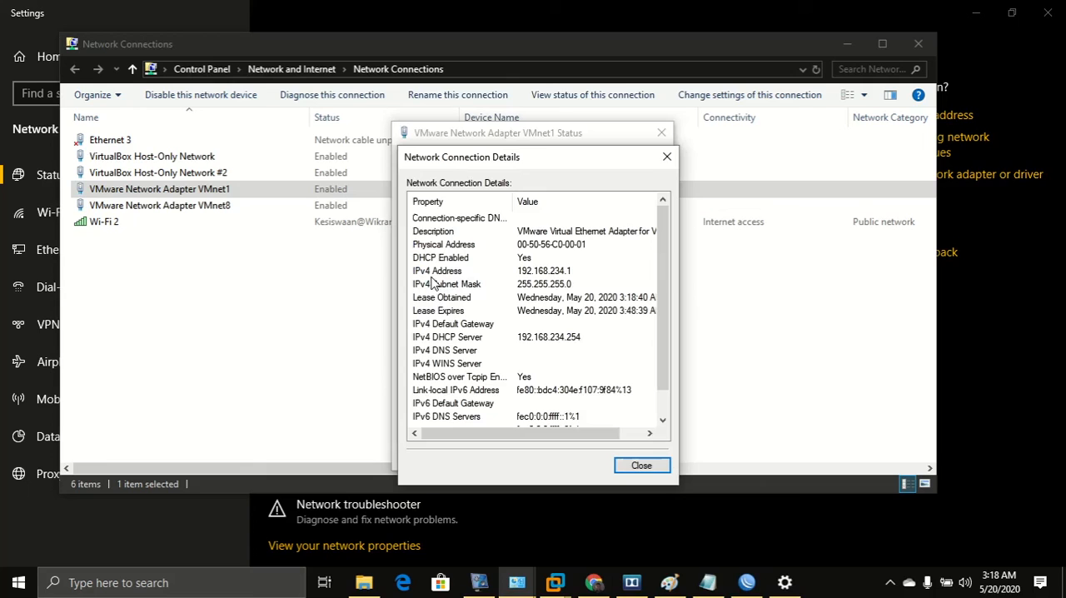
pyautogui.click(556, 275)
pyautogui.click(576, 341)
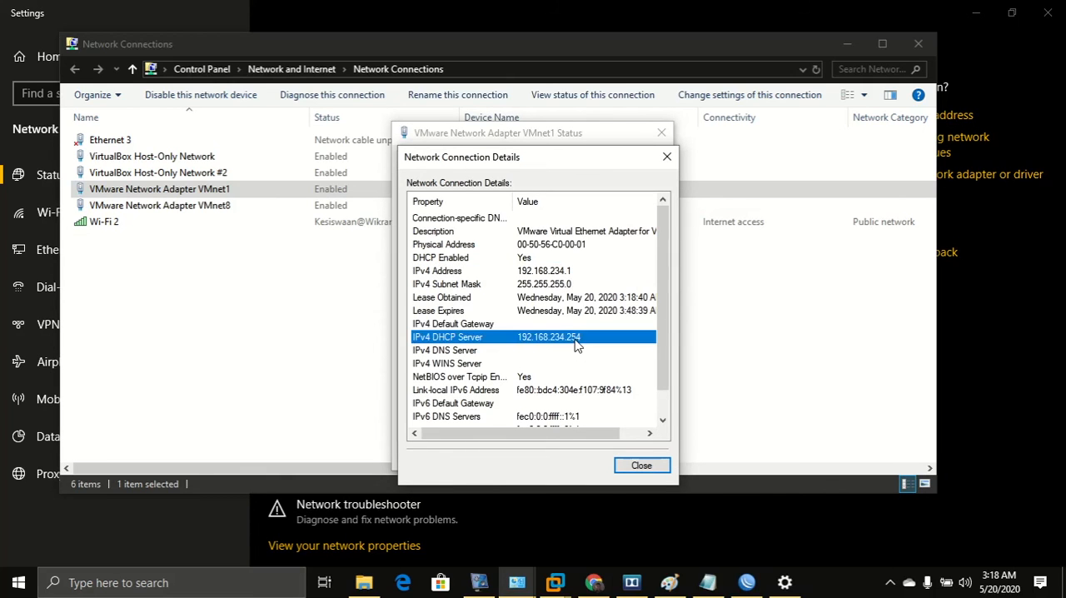
# In VMware Workstation's Virtual Network Editor, turn off the local DHCP service for VMnet1 and apply the change.
pyautogui.click(555, 582)
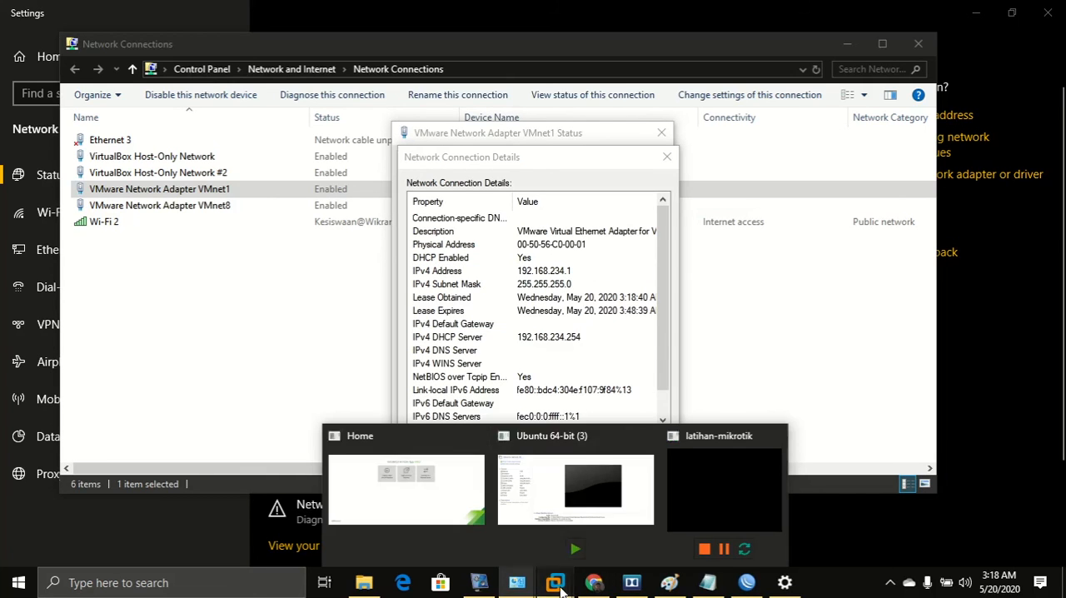
pyautogui.click(691, 491)
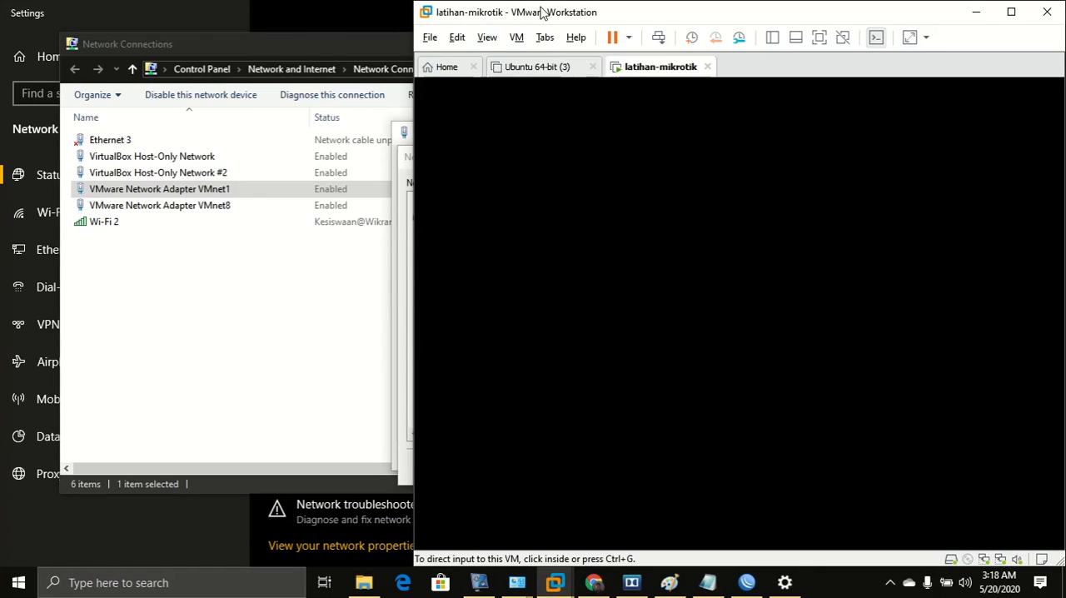
pyautogui.click(458, 39)
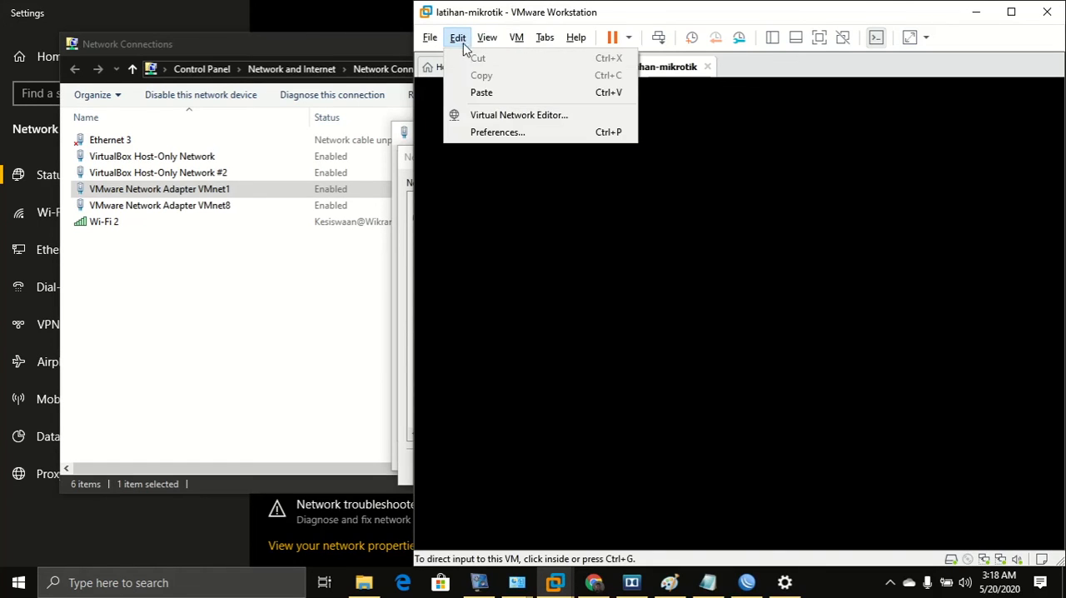
pyautogui.click(476, 121)
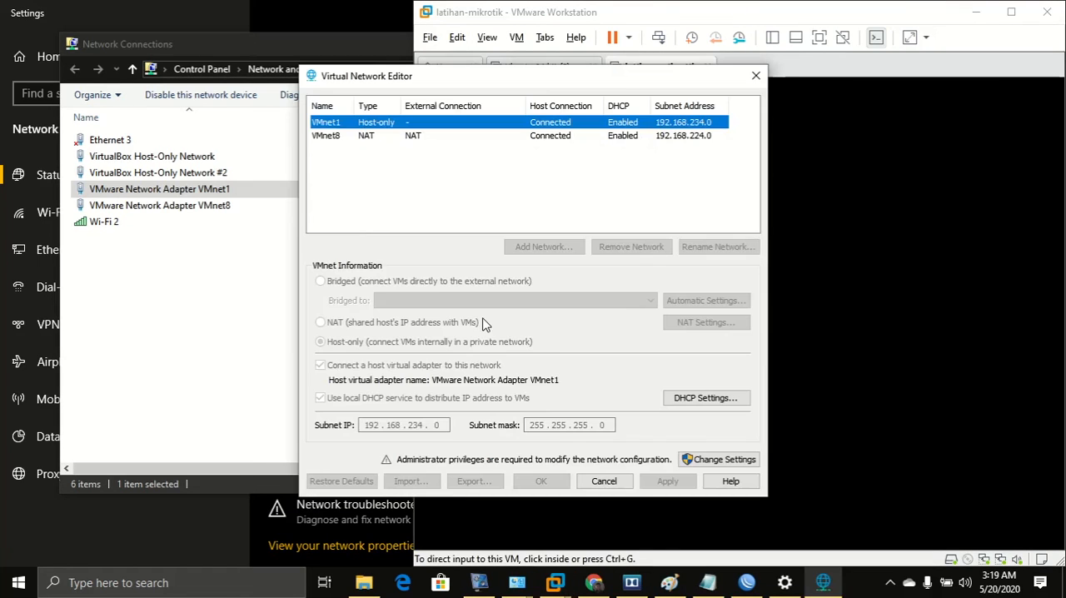
pyautogui.click(706, 459)
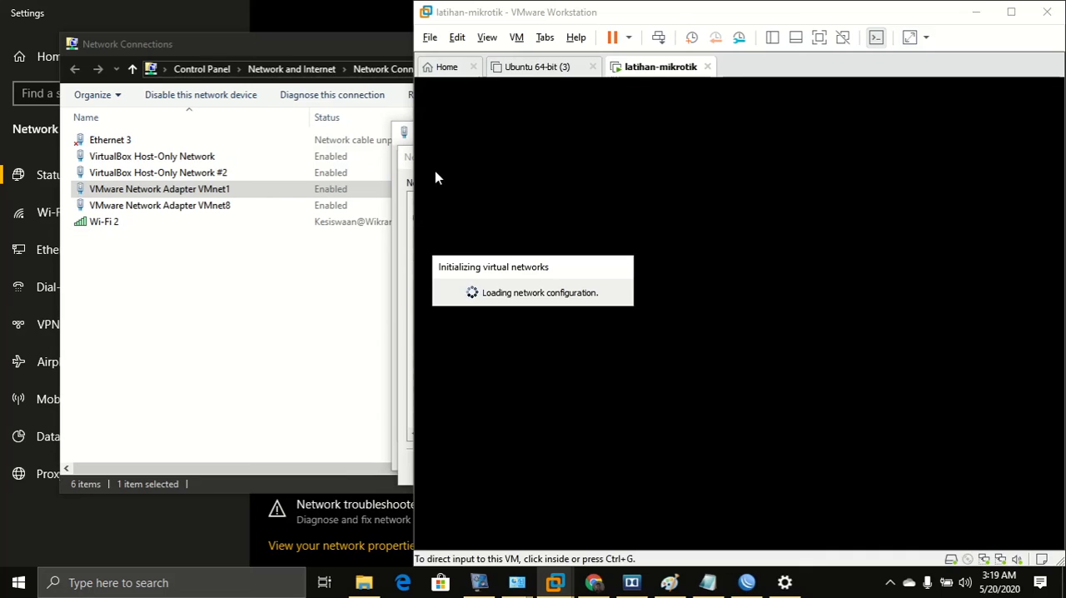
pyautogui.click(377, 148)
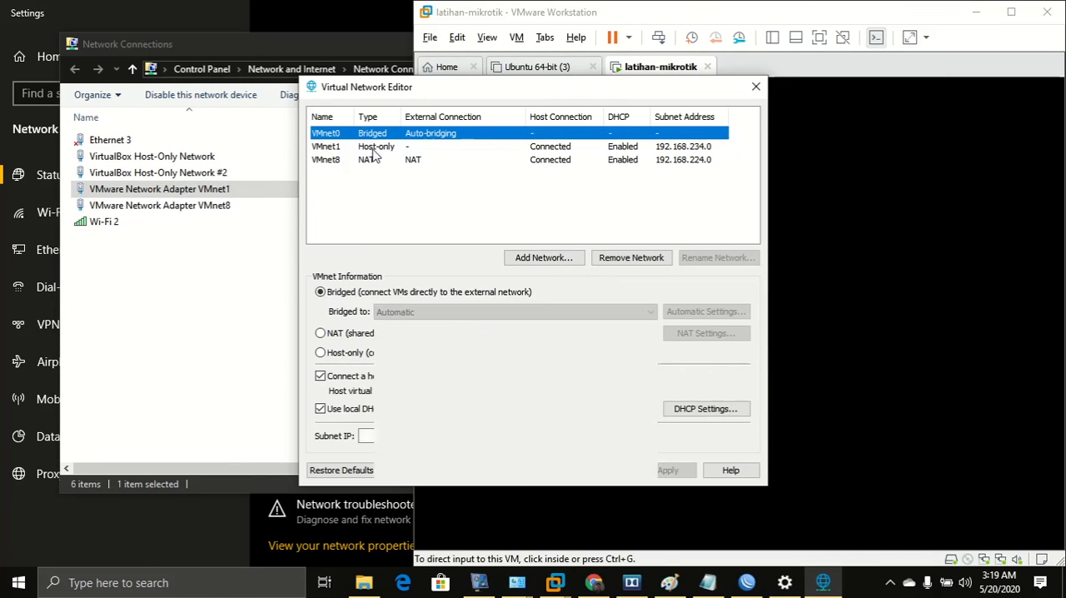
pyautogui.click(319, 408)
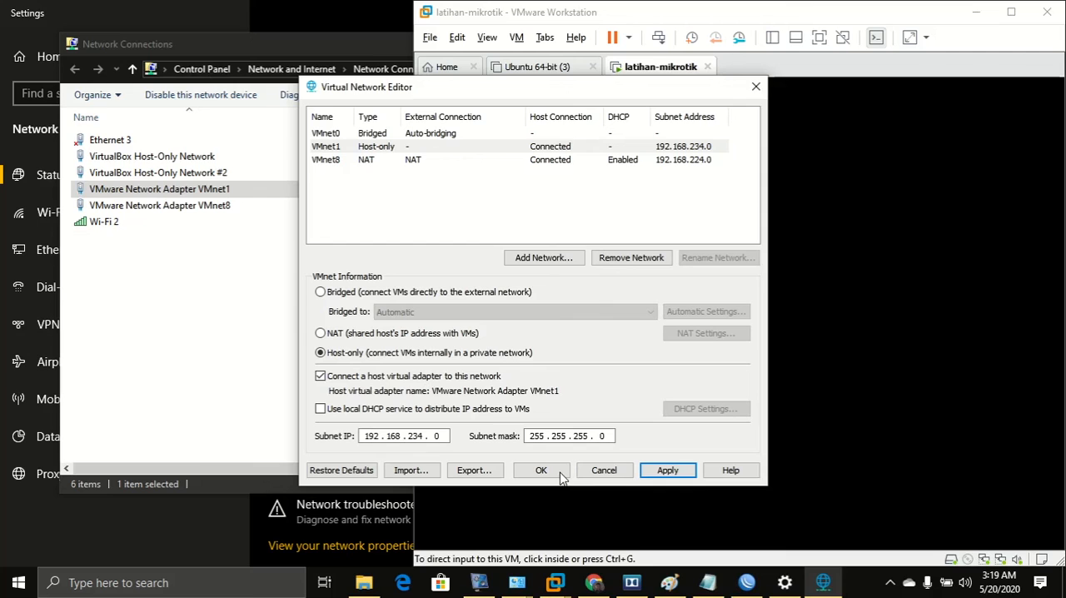
pyautogui.click(650, 472)
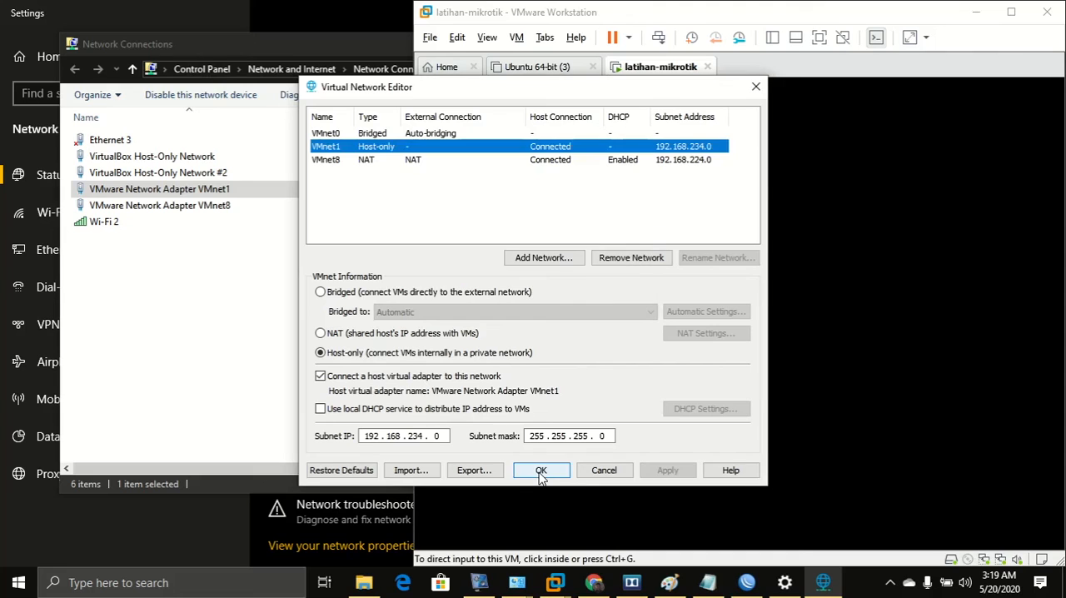
pyautogui.click(166, 289)
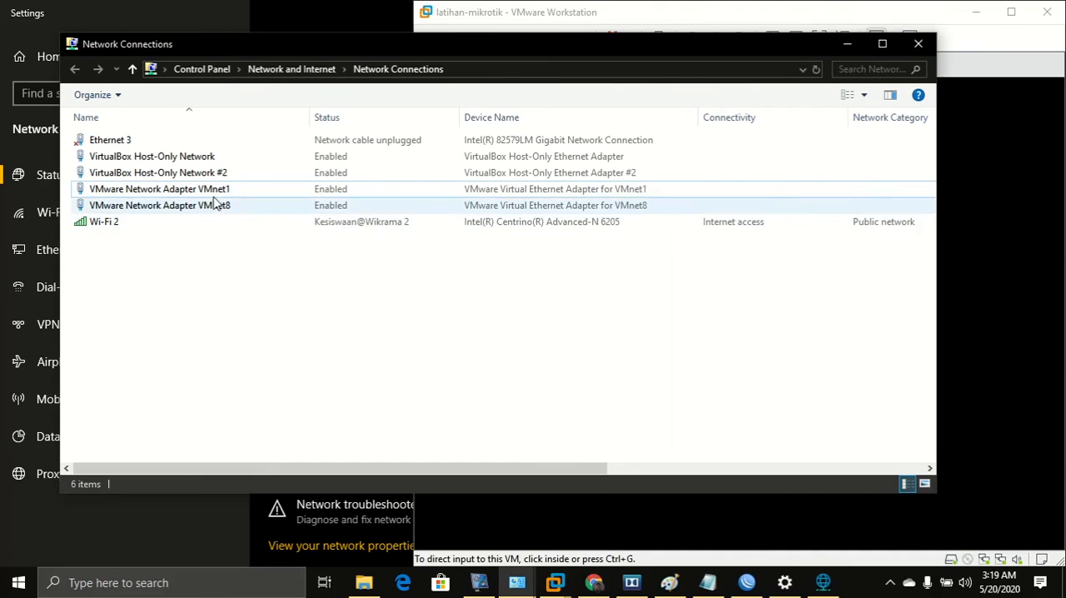
# Restart the VMnet1 adapter again and close its leftover status and details windows.
pyautogui.click(214, 190)
pyautogui.rightClick(215, 191)
pyautogui.click(248, 200)
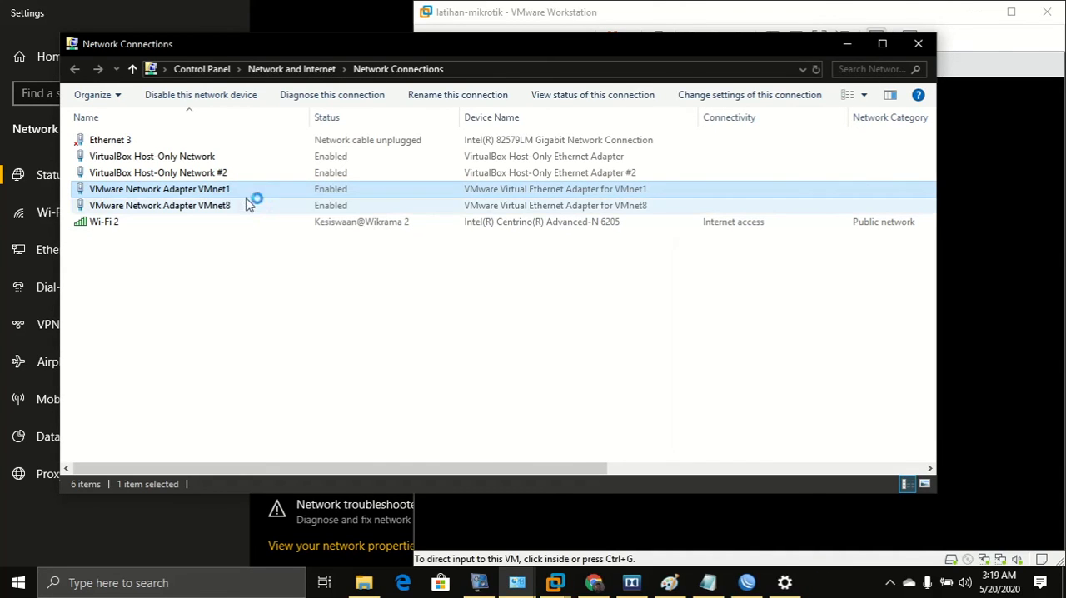
pyautogui.doubleClick(165, 191)
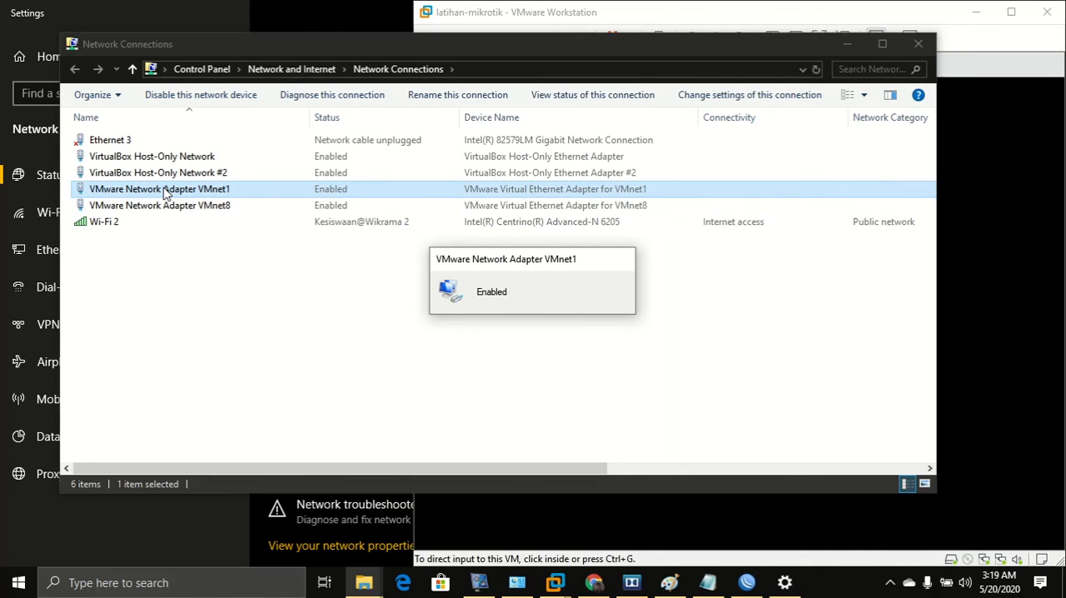
pyautogui.doubleClick(166, 192)
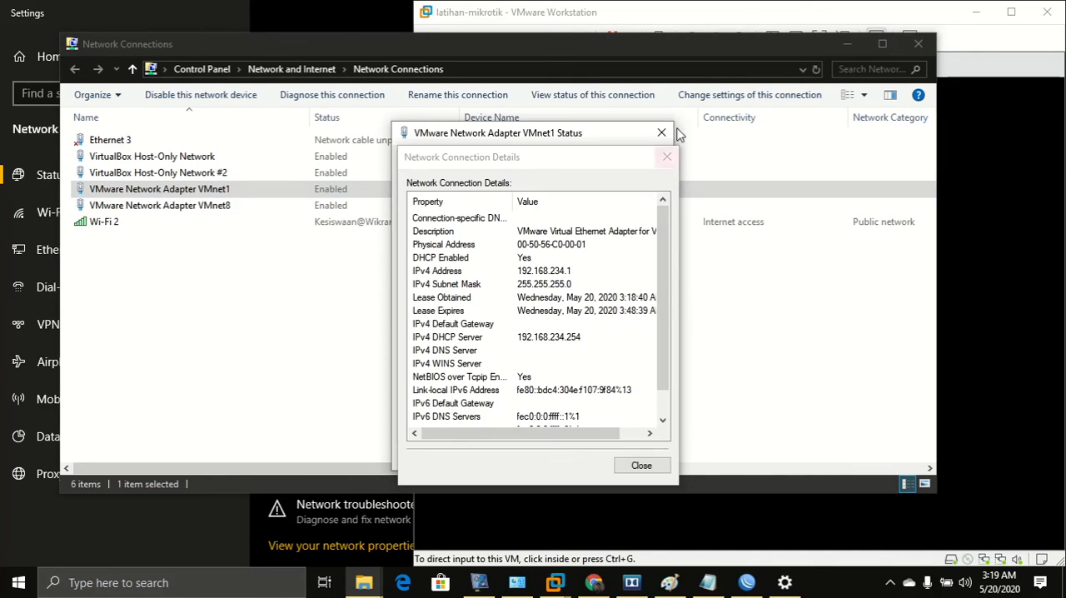
pyautogui.click(666, 156)
pyautogui.click(661, 132)
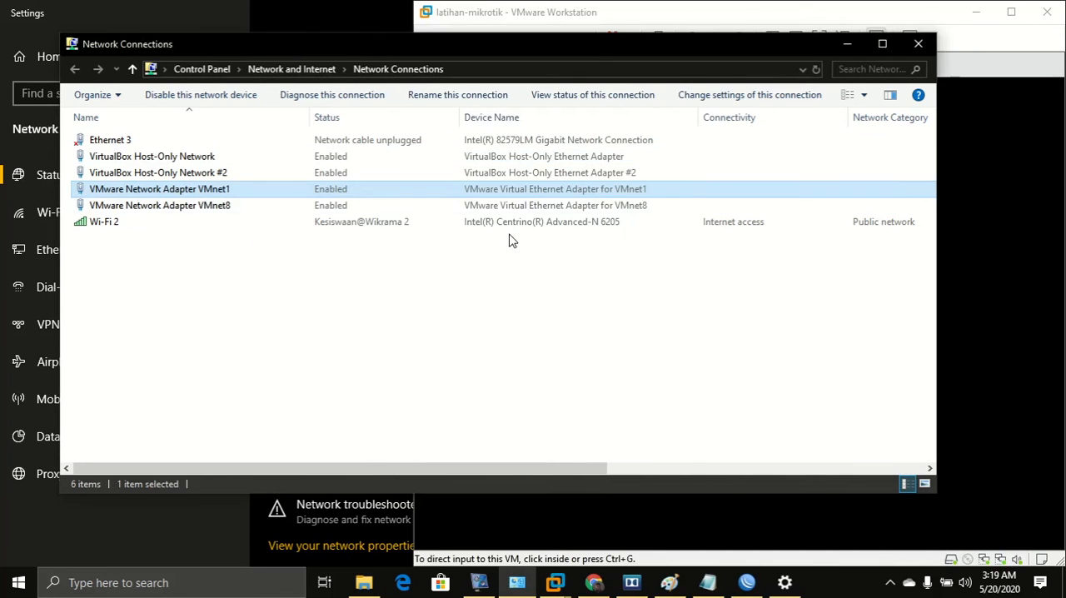
# Open VMnet1's network connection details and review its IPv4 address, gateway, DHCP server and DNS entries.
pyautogui.doubleClick(209, 192)
pyautogui.click(445, 280)
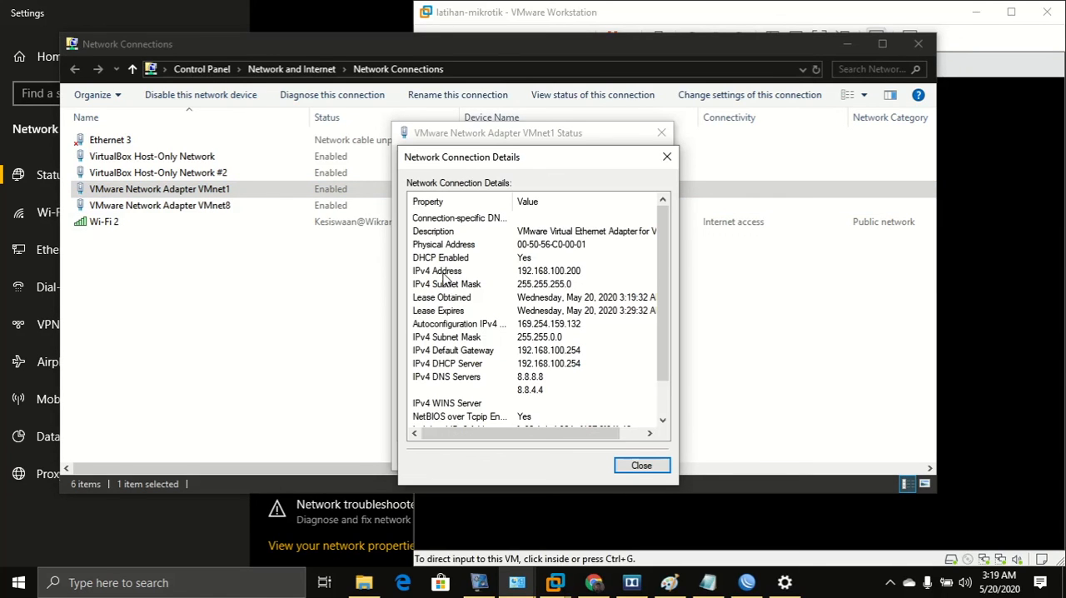
pyautogui.click(526, 277)
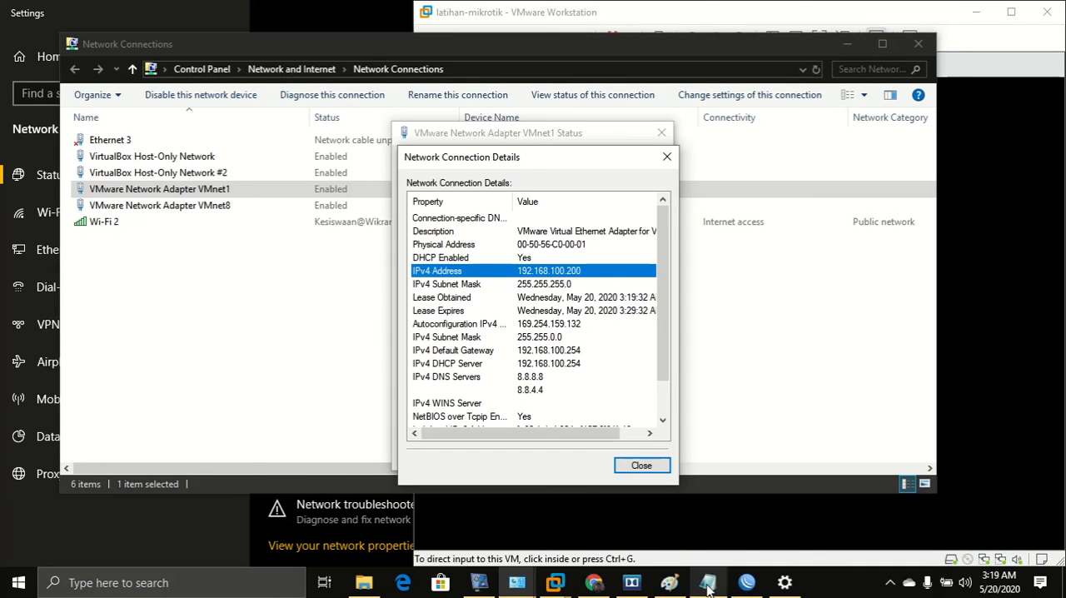
# In Paint, underline the 192.168.100.254/24 label and sketch the address range 10–100 beneath it.
pyautogui.click(673, 588)
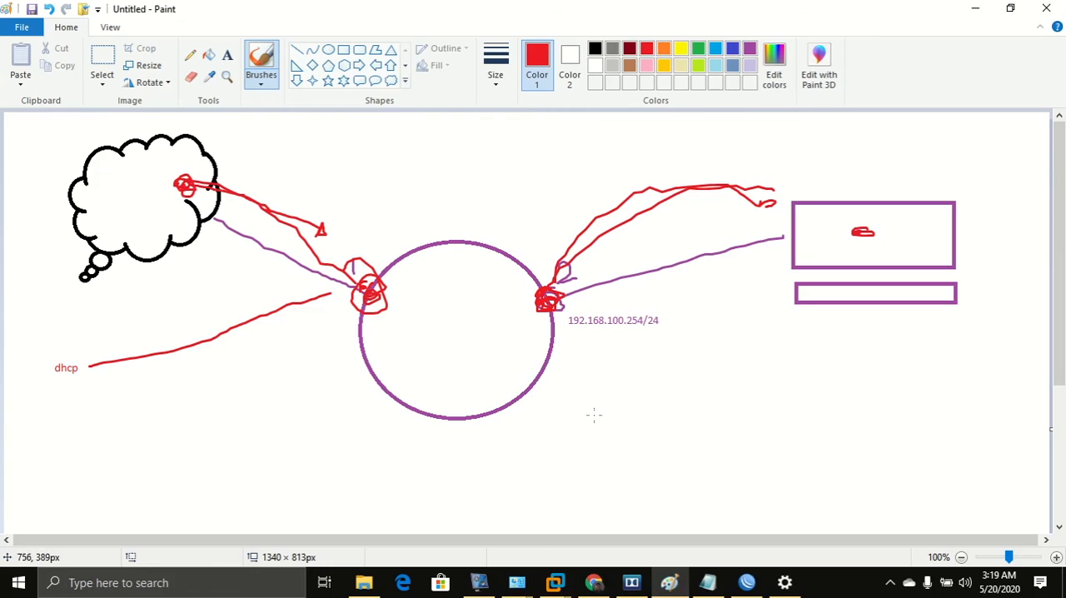
pyautogui.moveTo(571, 330); pyautogui.dragTo(629, 330)
pyautogui.moveTo(593, 344)
pyautogui.mouseDown()
pyautogui.moveTo(588, 353)
pyautogui.moveTo(690, 343)
pyautogui.mouseUp()
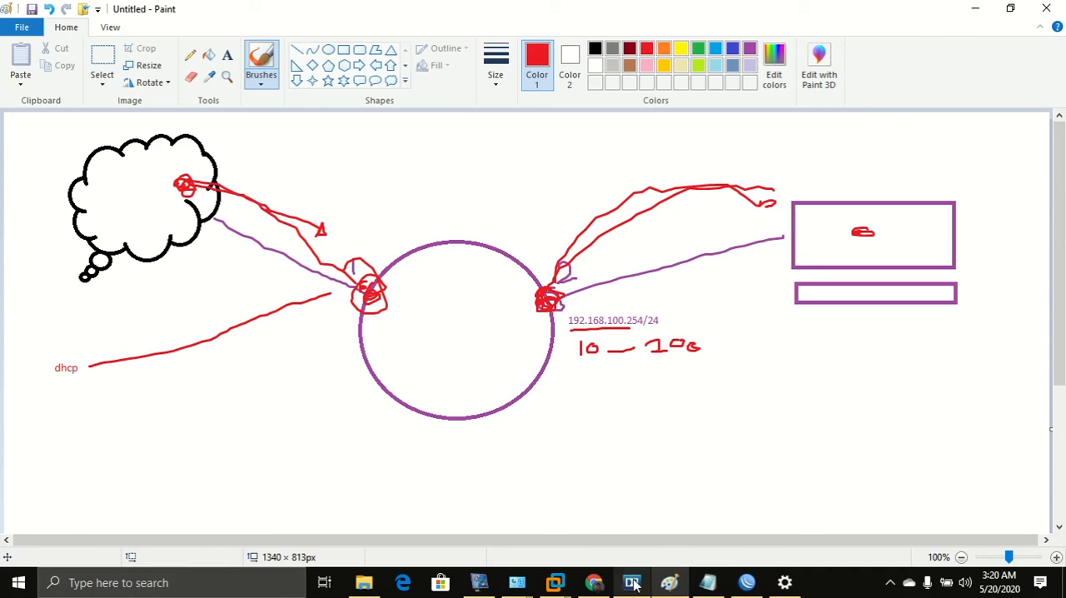
# Bring up the VMnet1 status window again and close it.
pyautogui.moveTo(534, 586)
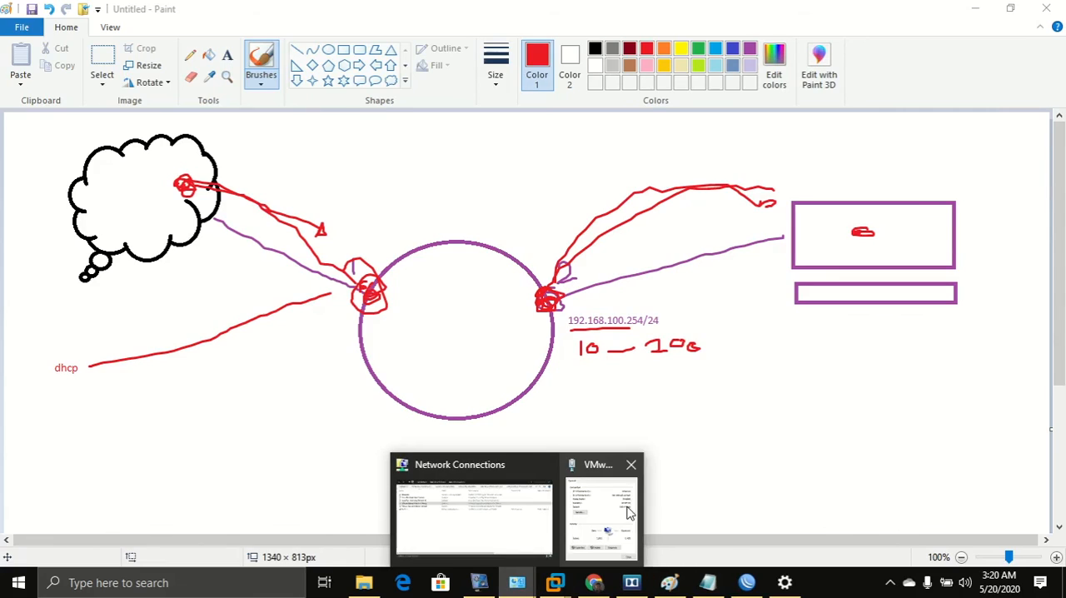
pyautogui.click(630, 461)
pyautogui.click(638, 467)
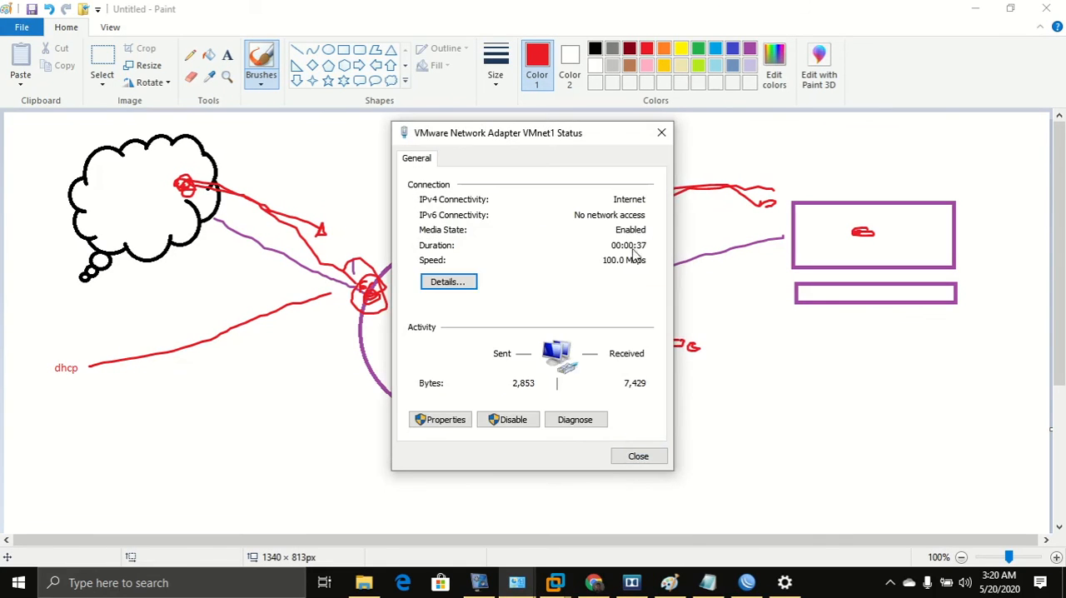
pyautogui.click(633, 456)
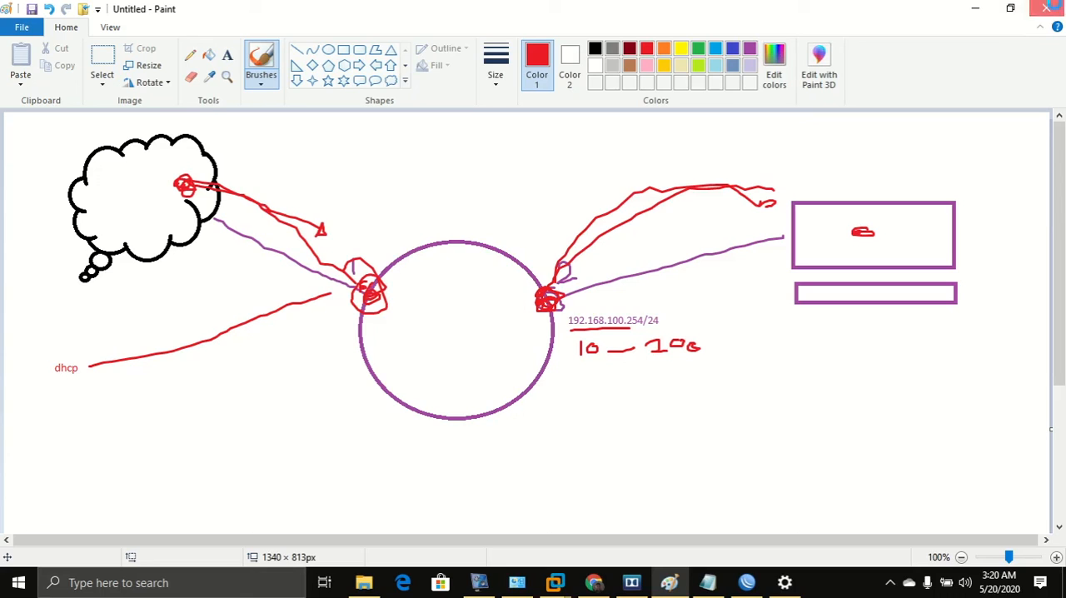
# Start closing the Paint drawing window.
pyautogui.click(1046, 9)
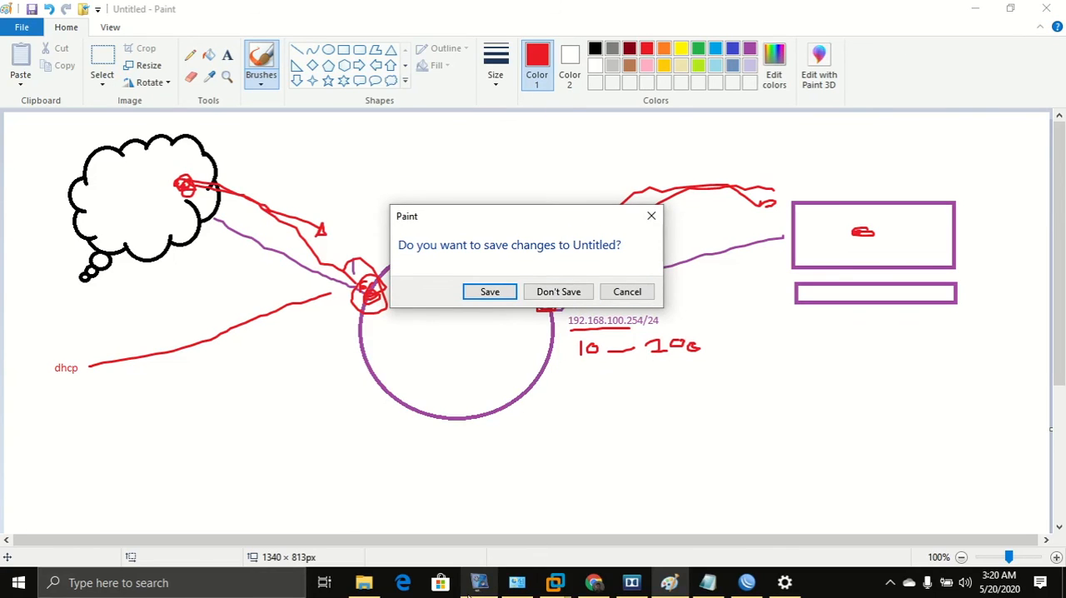
pyautogui.click(473, 586)
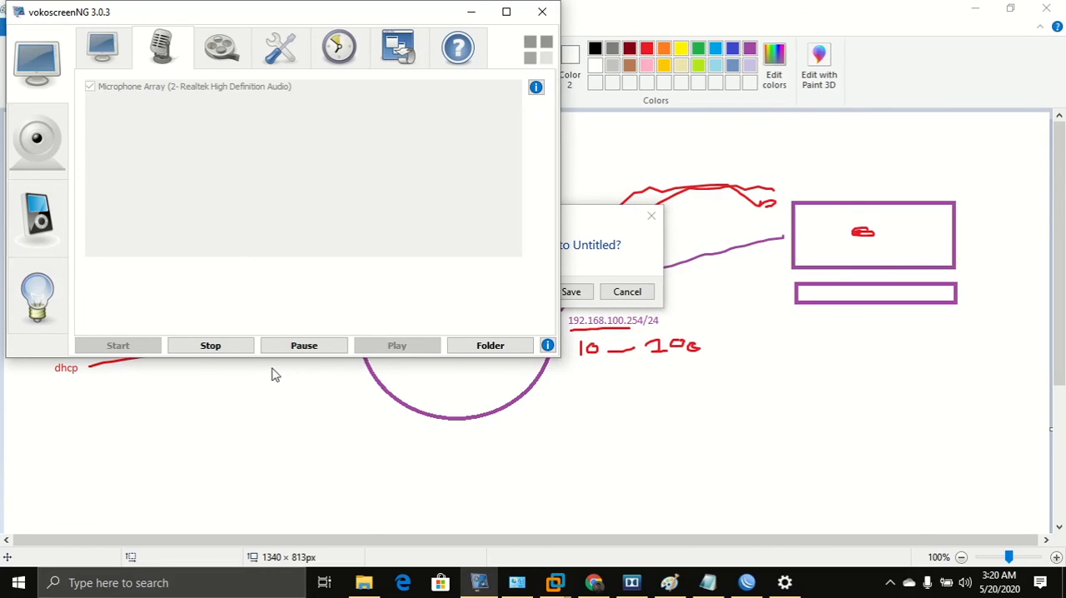